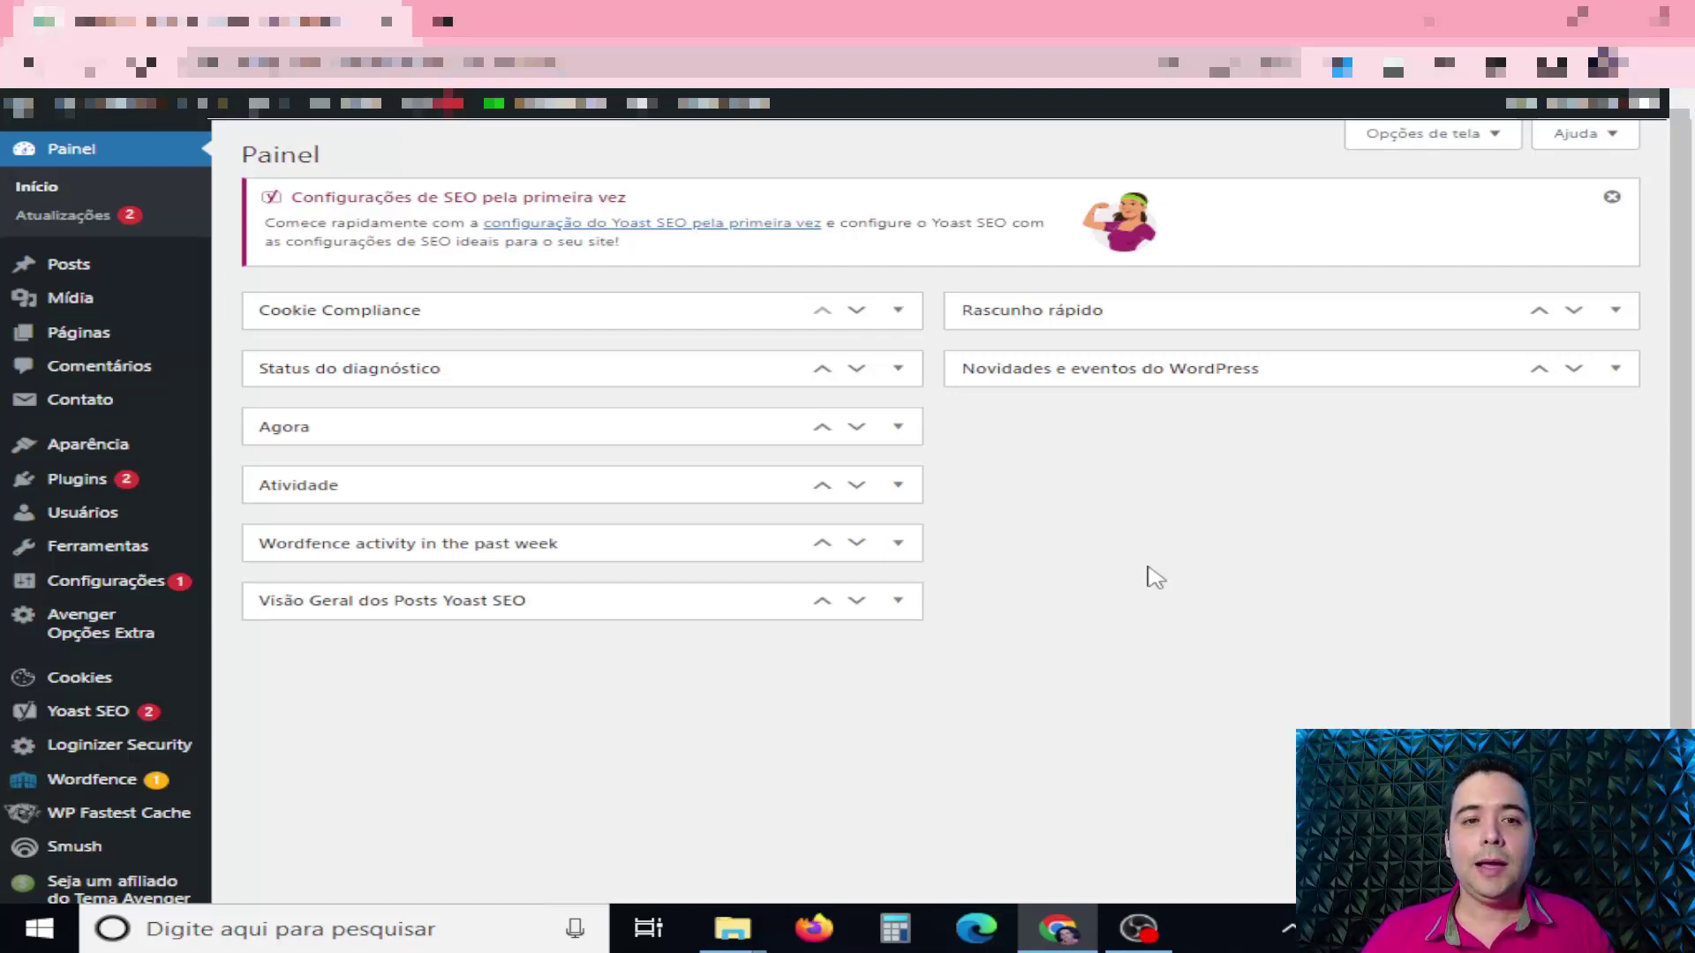
Create a new page titled Home and assign it the Home & Genérica template.
{"action": "left_click", "coordinate": [86, 337]}
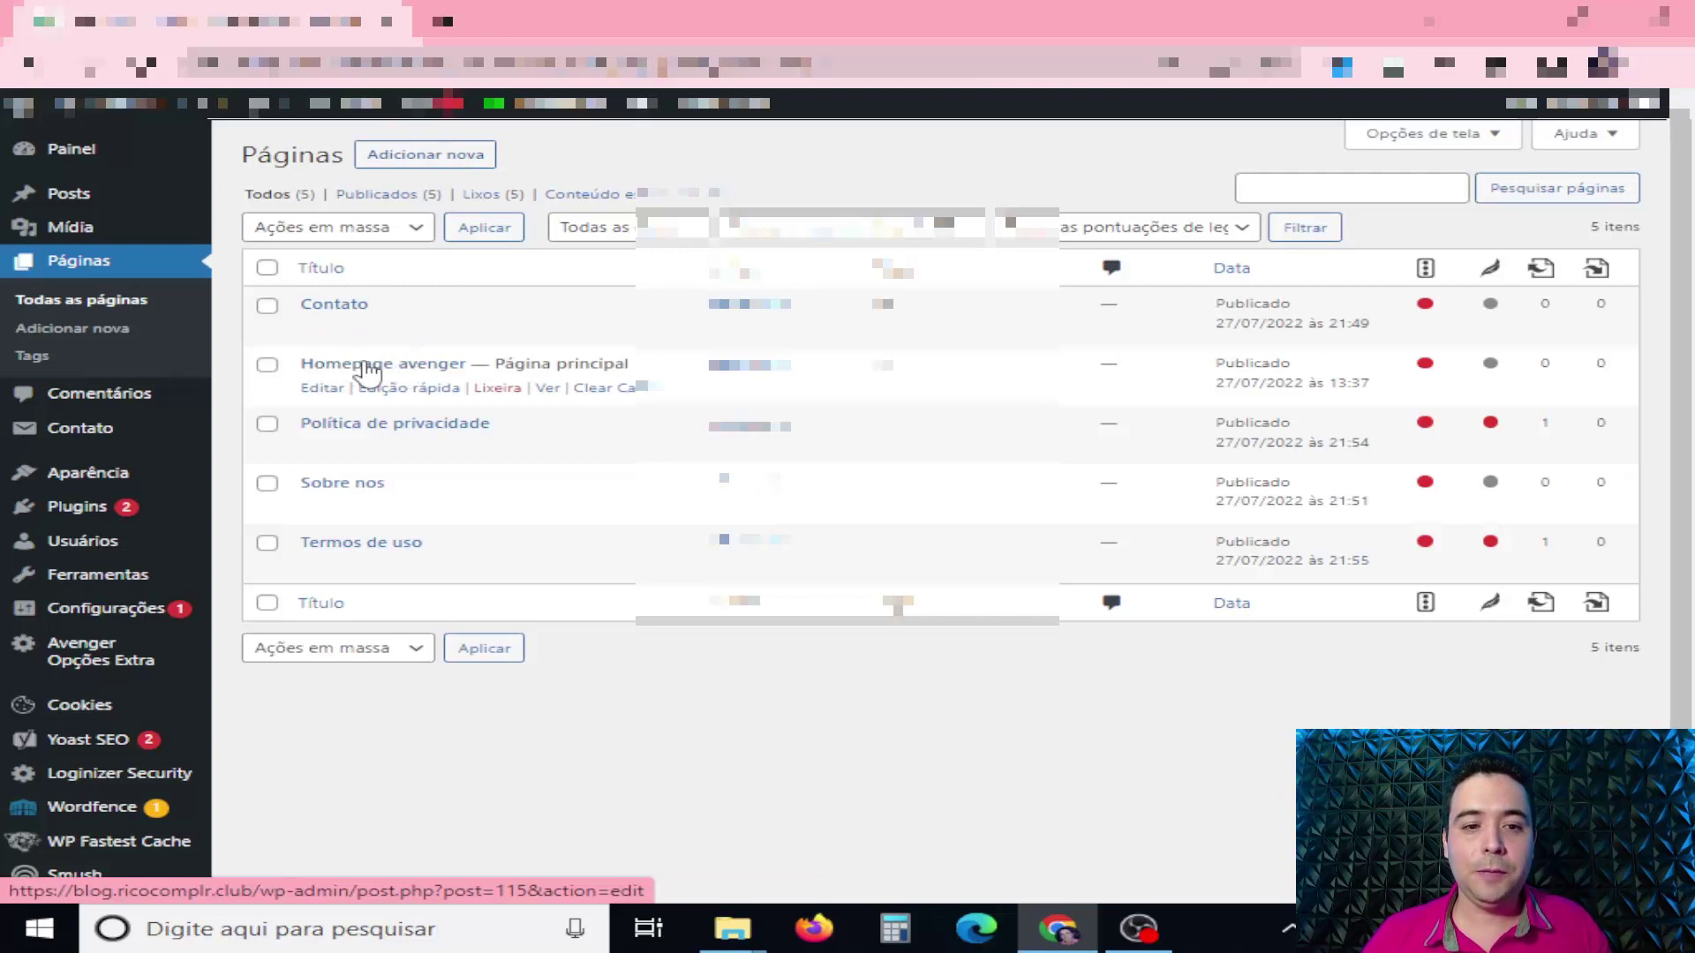
{"action": "left_click", "coordinate": [440, 158]}
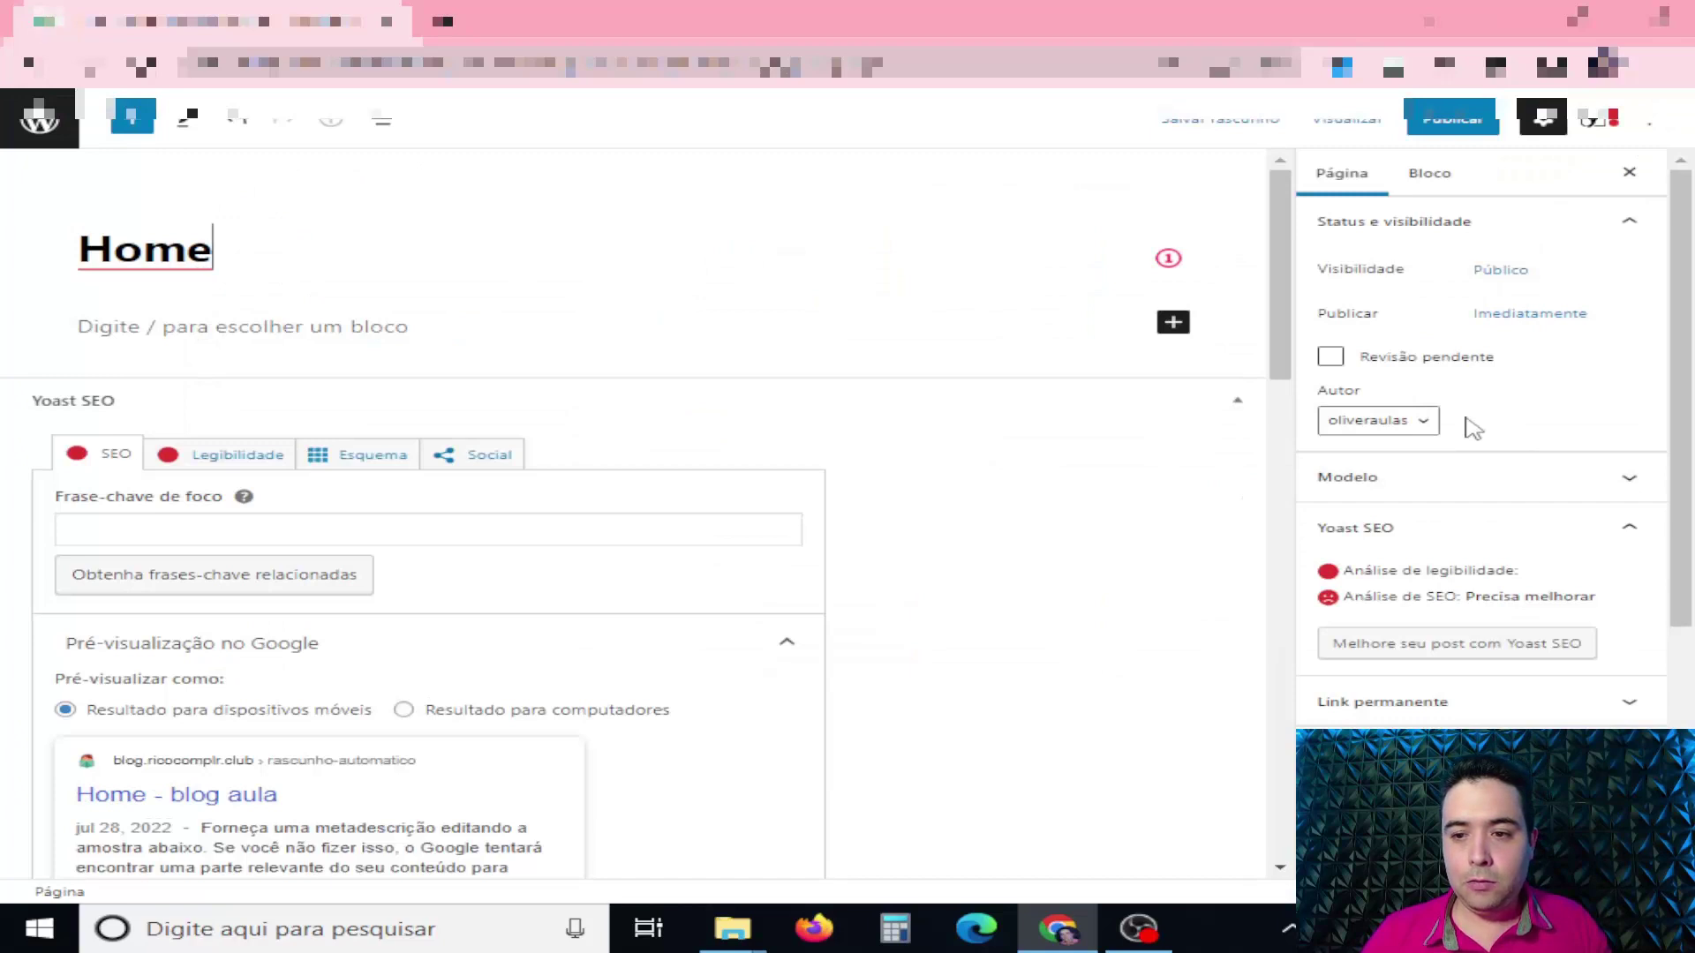
{"action": "scroll", "coordinate": [1469, 426], "scroll_direction": "down", "scroll_amount": 3}
{"action": "scroll", "coordinate": [1596, 340], "scroll_direction": "up", "scroll_amount": 1}
{"action": "left_click", "coordinate": [1602, 358]}
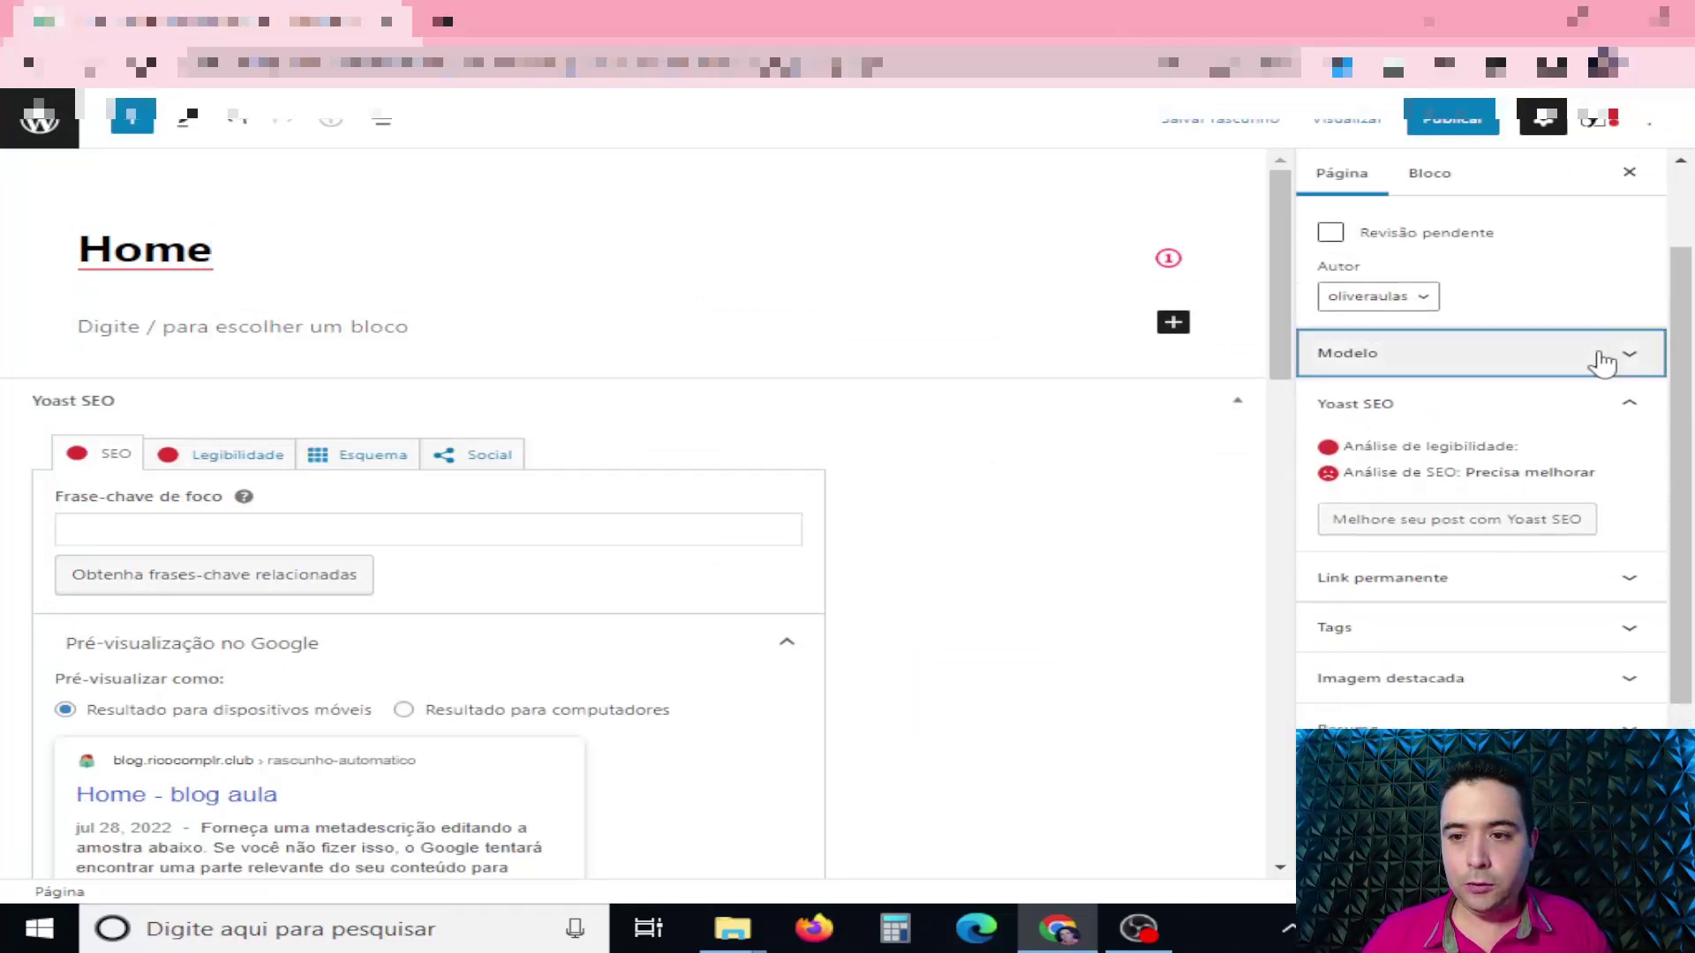
{"action": "left_click", "coordinate": [1501, 398]}
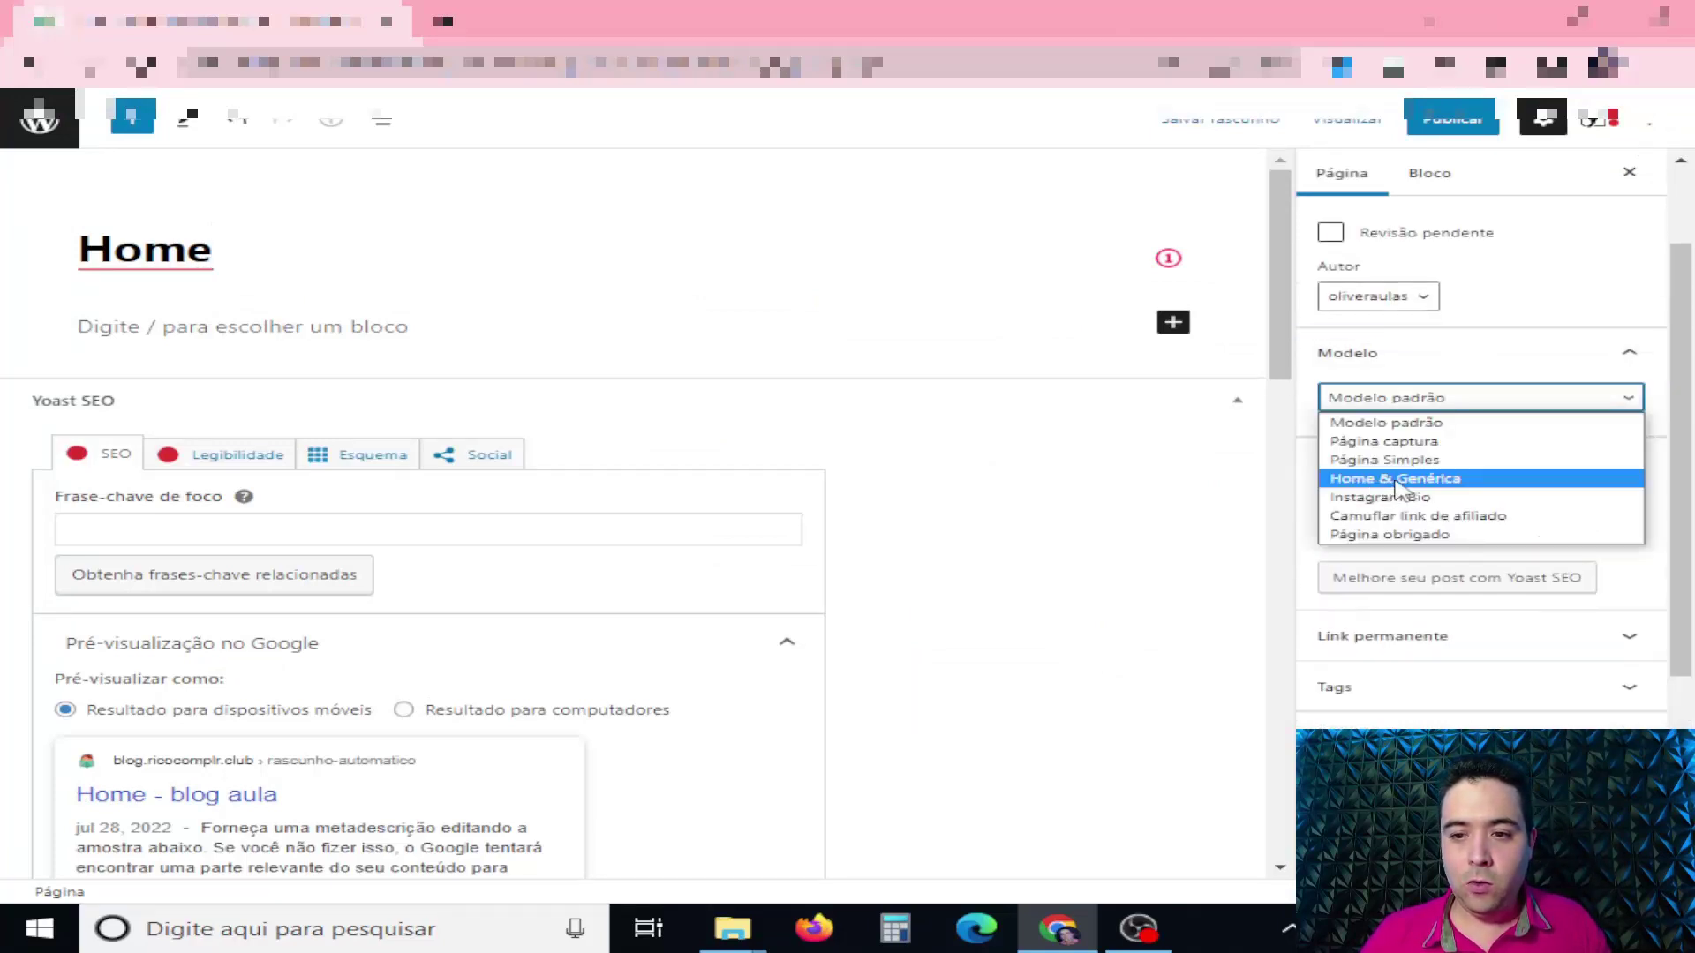
{"action": "left_click", "coordinate": [1394, 479]}
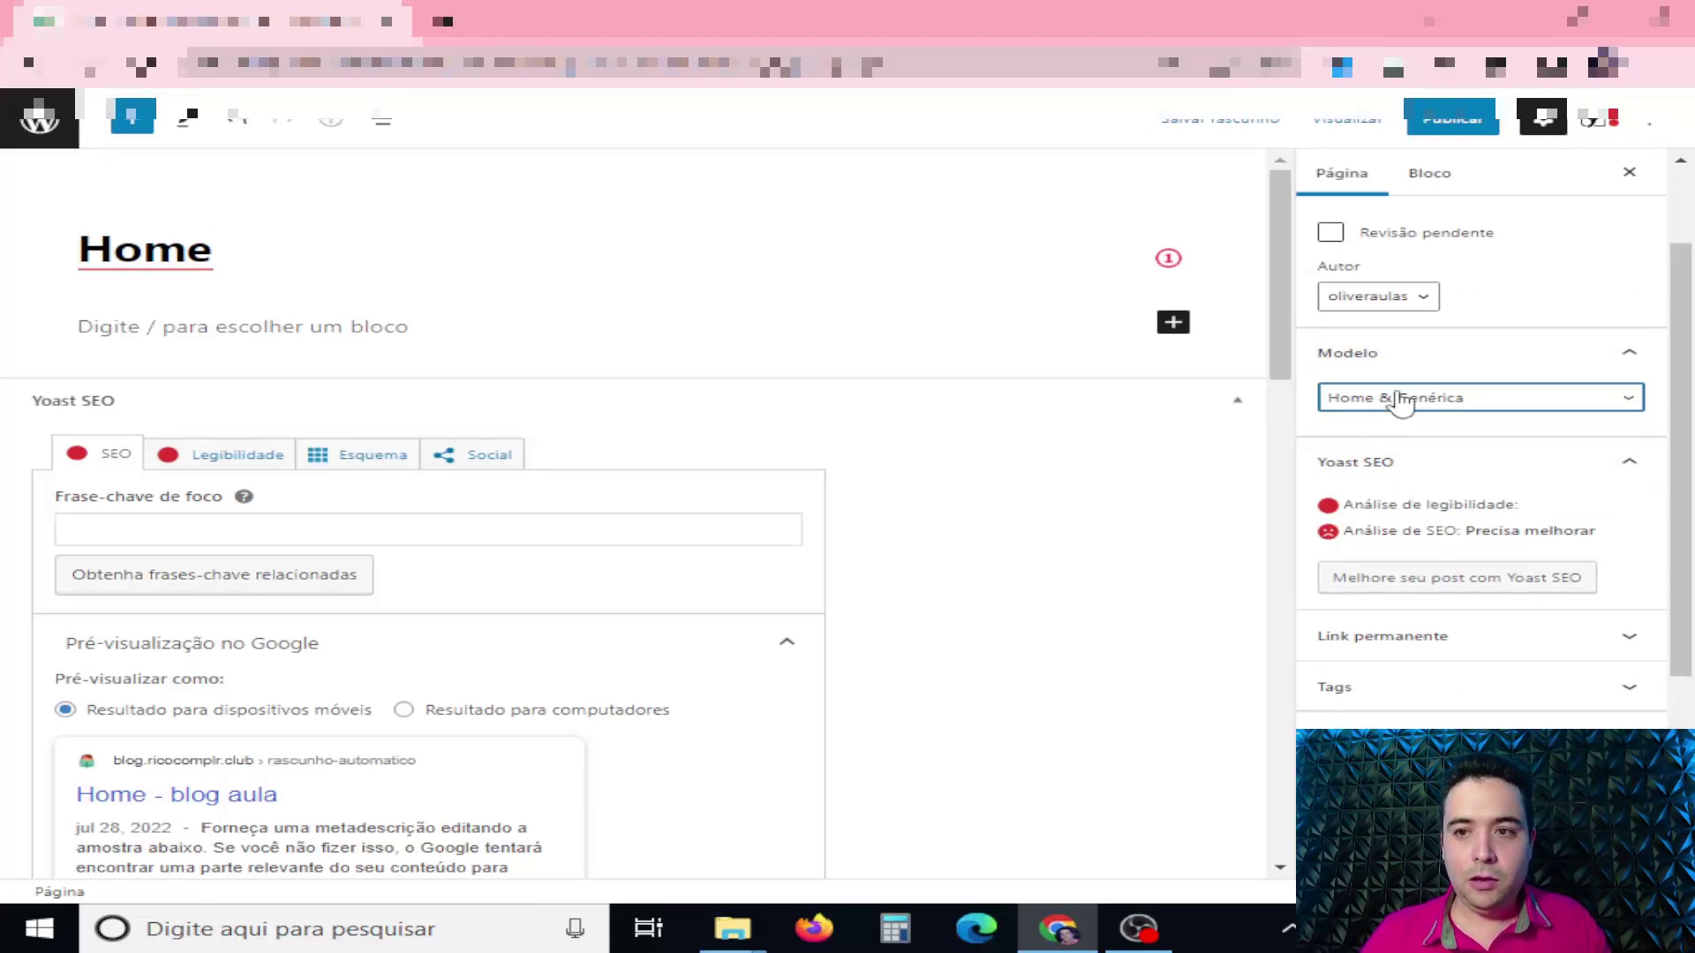
Publish the Home page and look through its page configuration options.
{"action": "left_click", "coordinate": [1446, 126]}
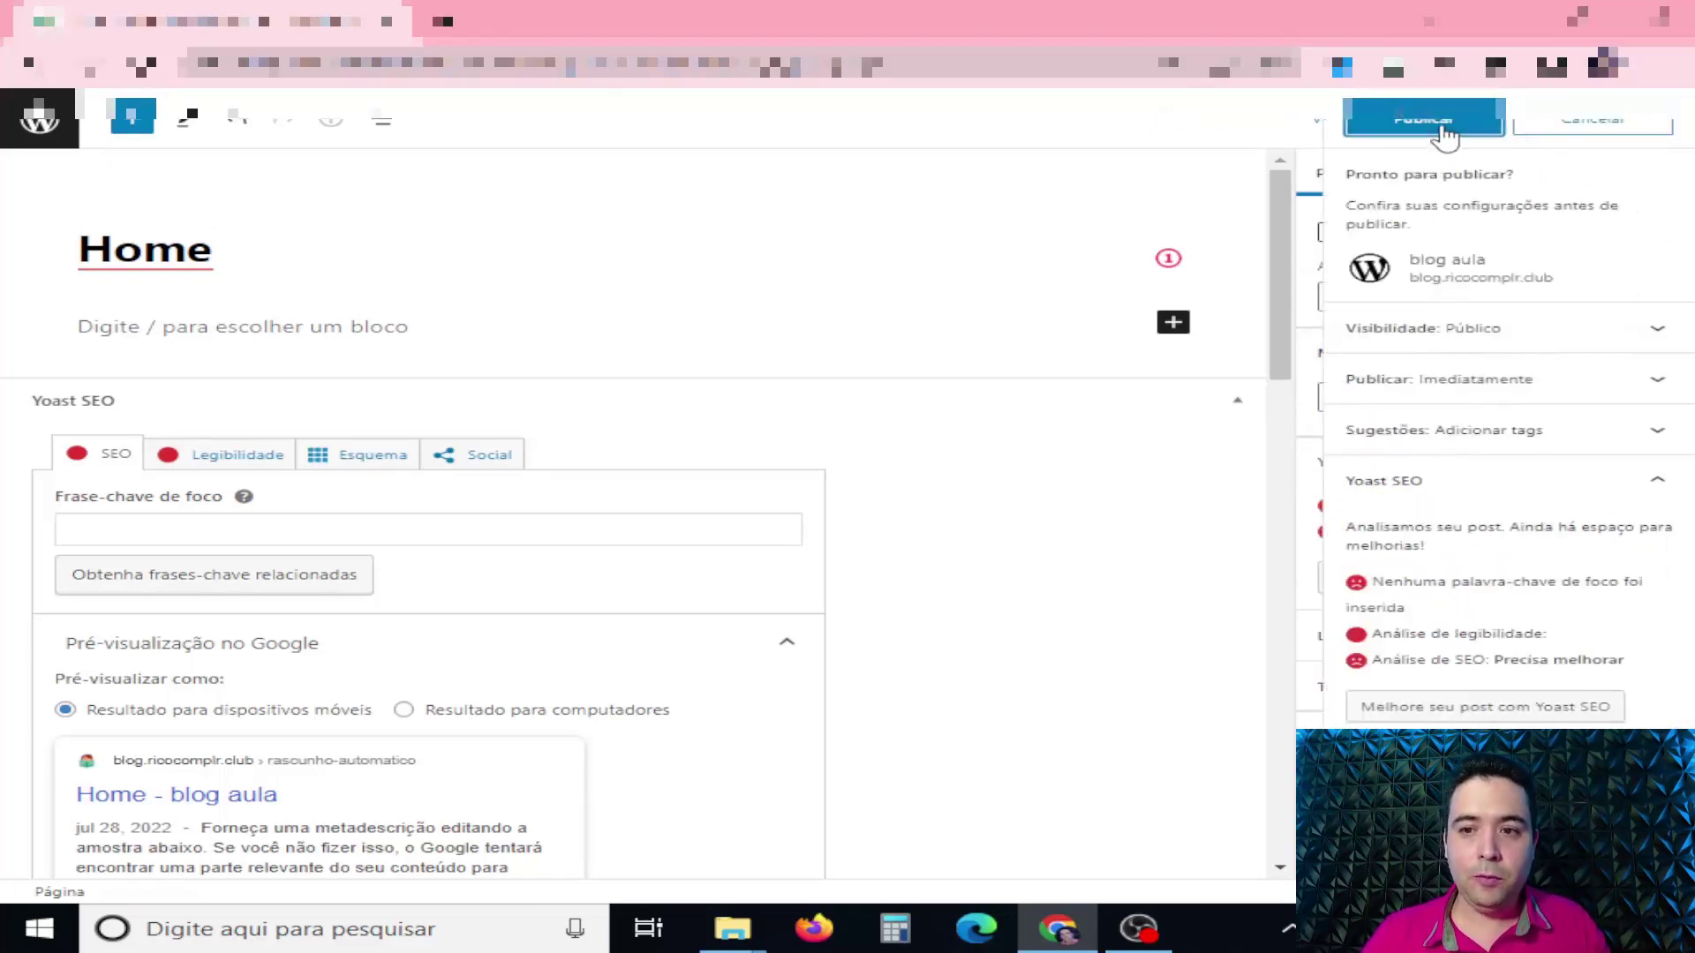
{"action": "left_click", "coordinate": [1444, 128]}
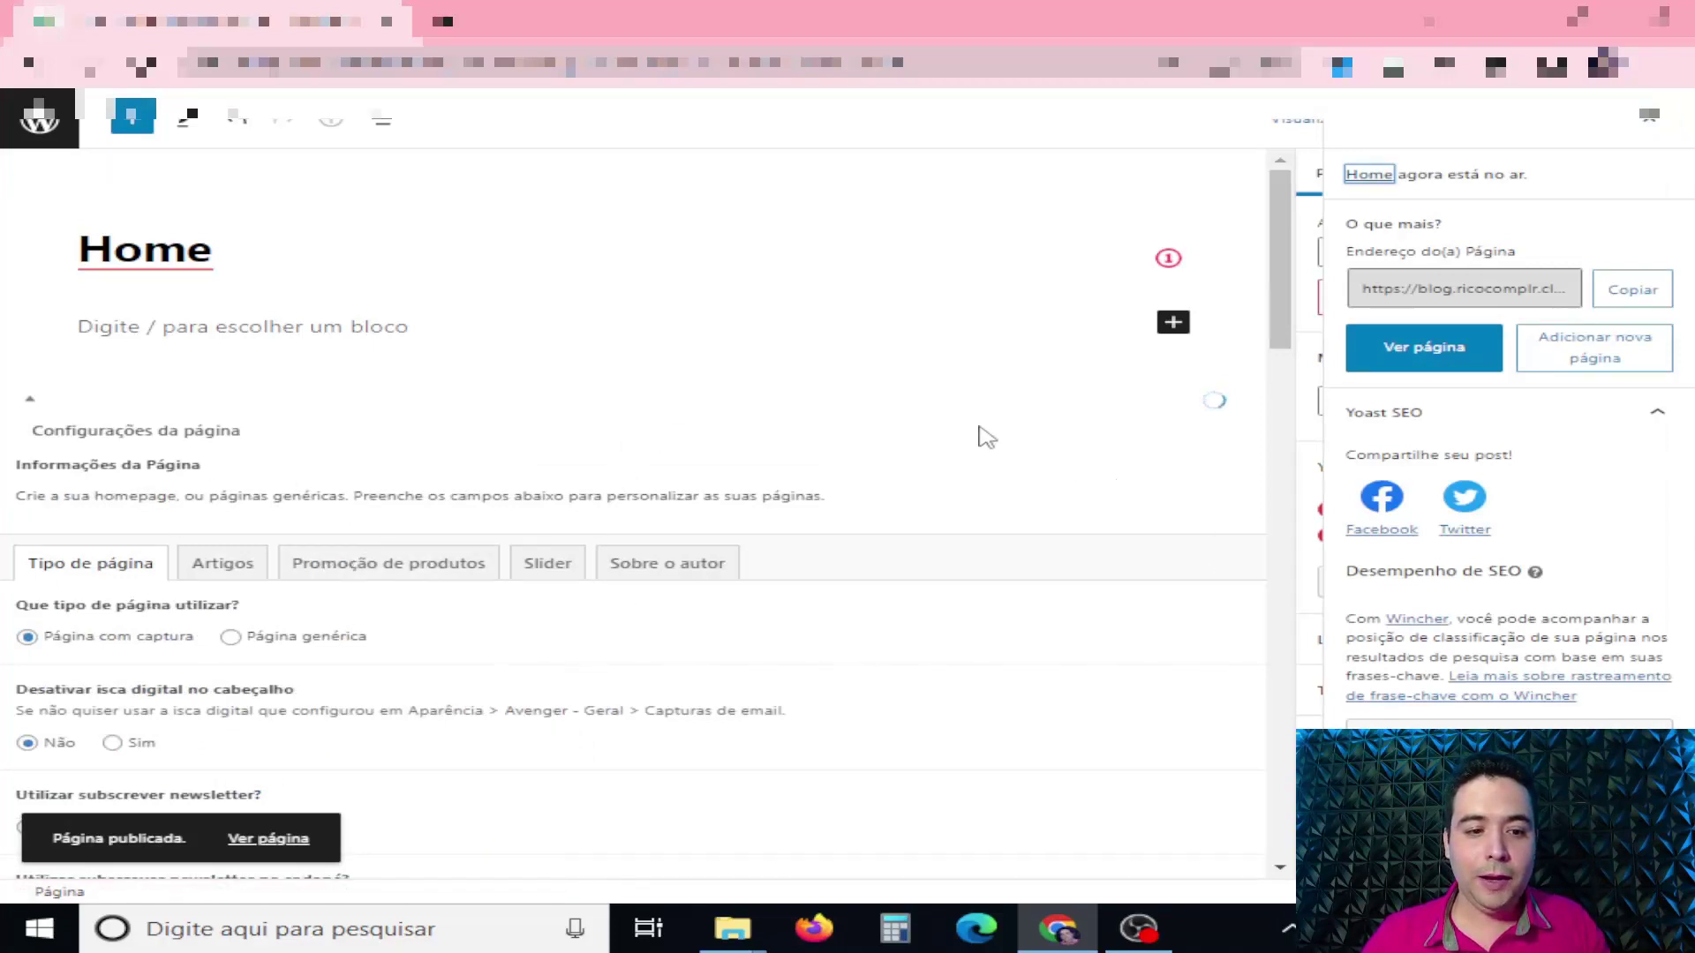
{"action": "scroll", "coordinate": [980, 430], "scroll_direction": "down", "scroll_amount": 1}
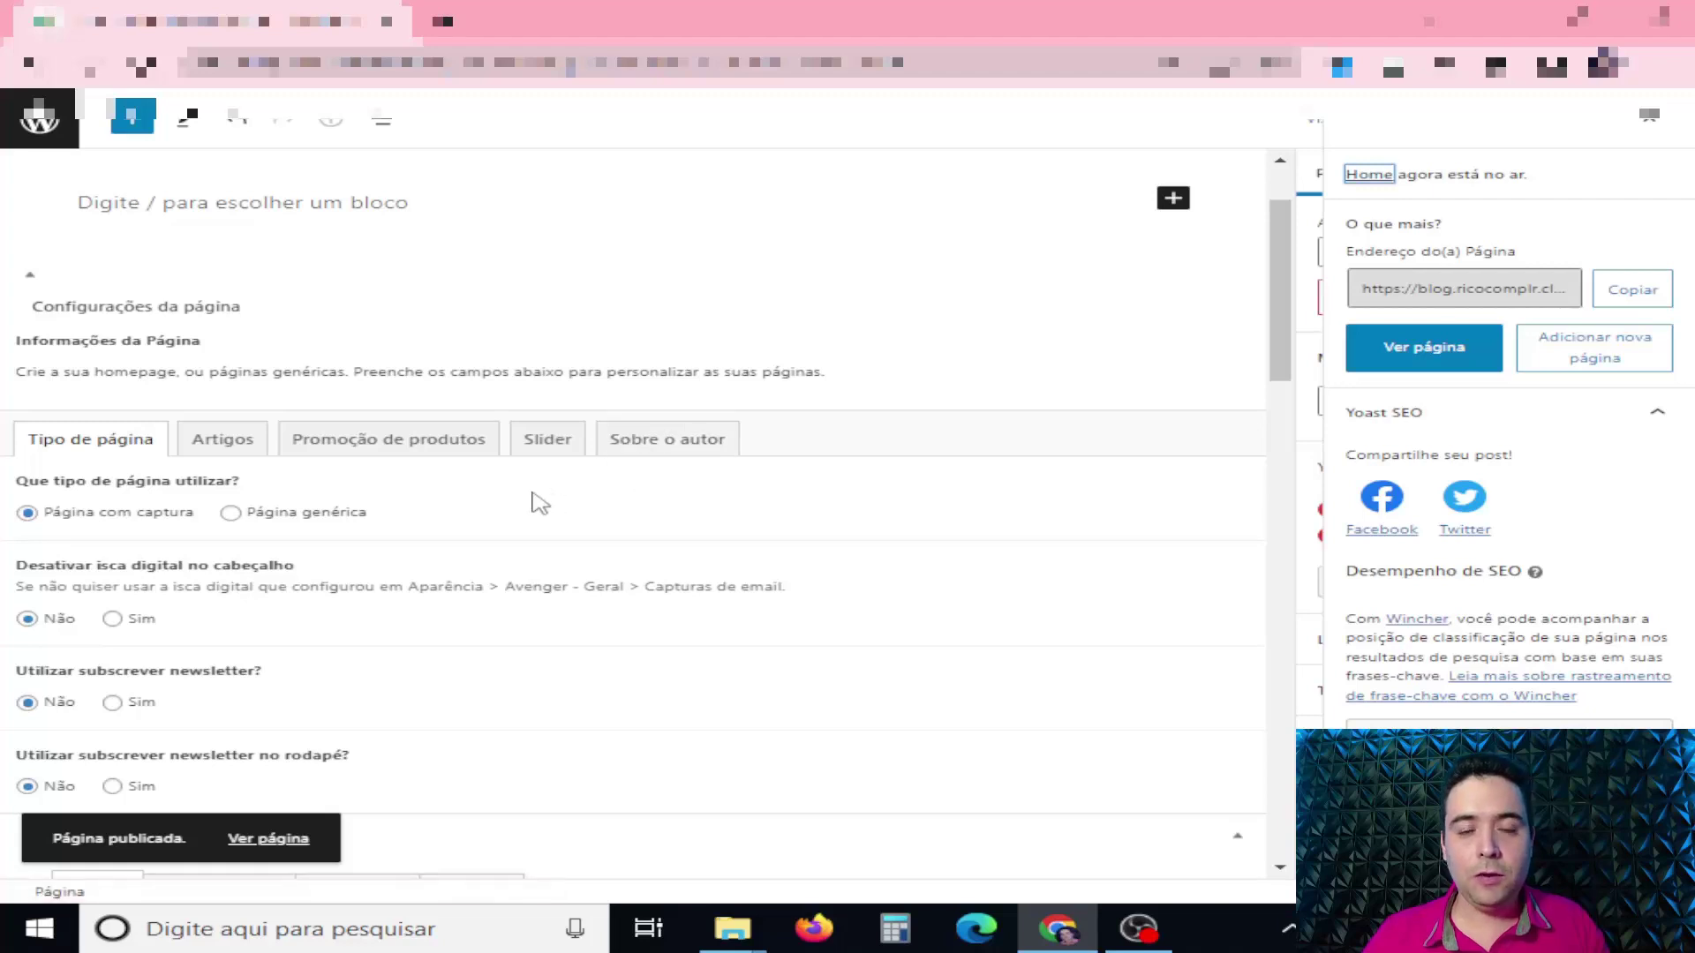
{"action": "scroll", "coordinate": [541, 503], "scroll_direction": "down", "scroll_amount": 5}
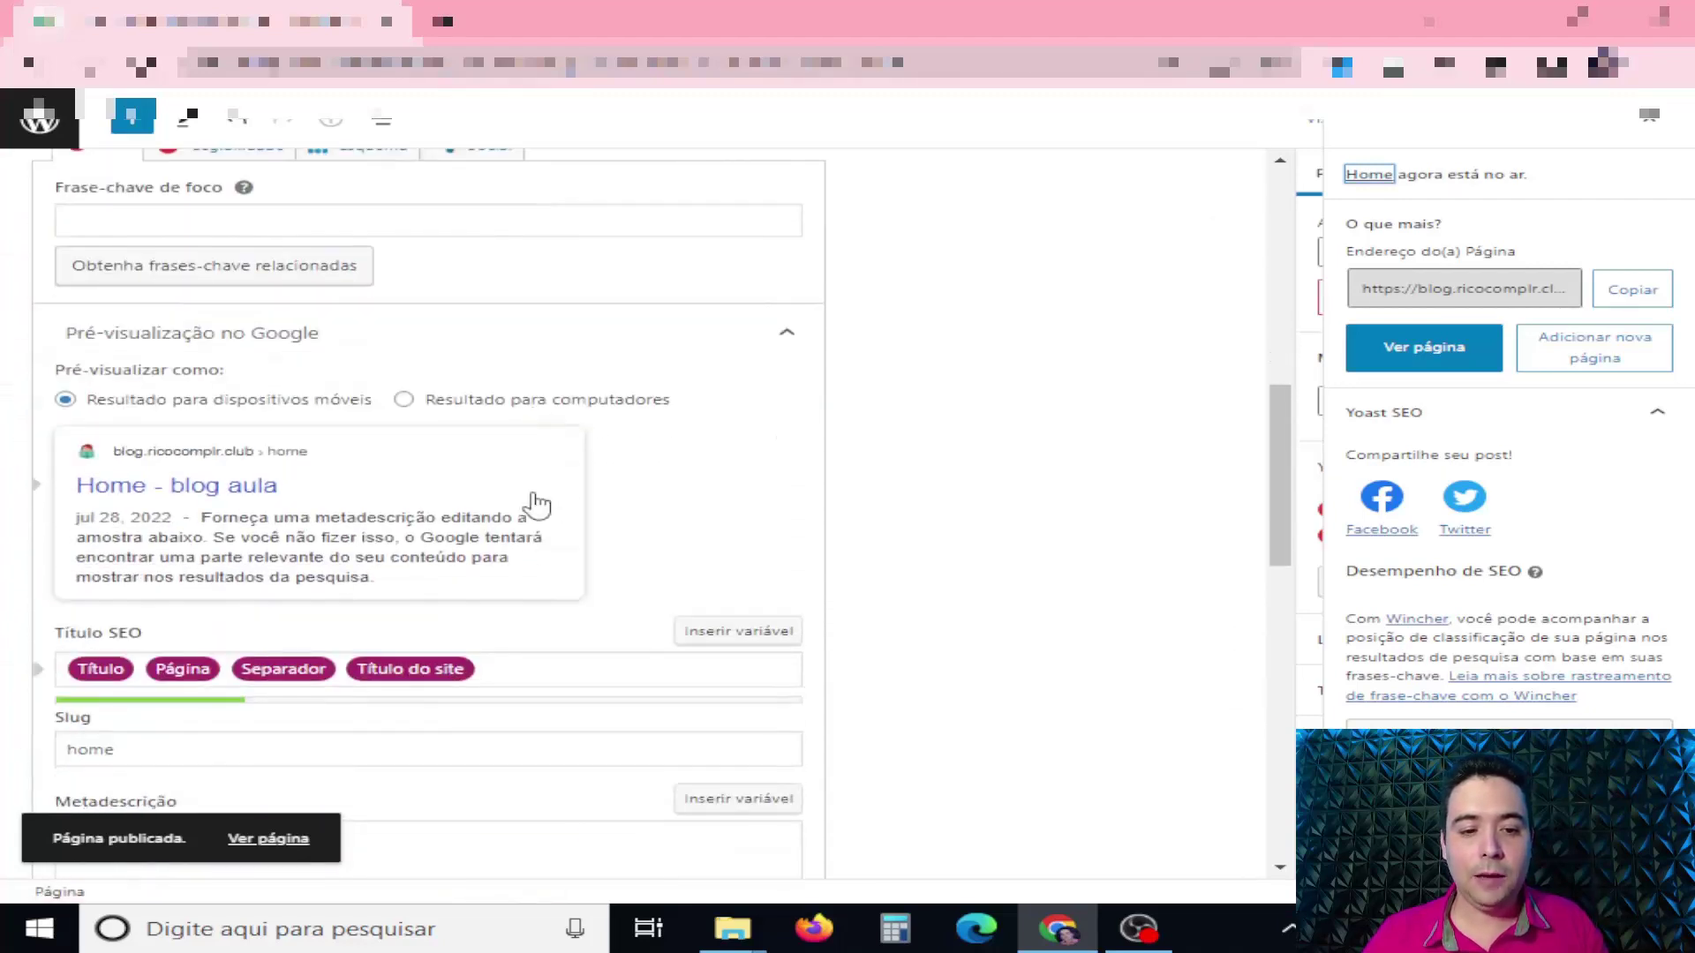
{"action": "scroll", "coordinate": [537, 505], "scroll_direction": "up", "scroll_amount": 6}
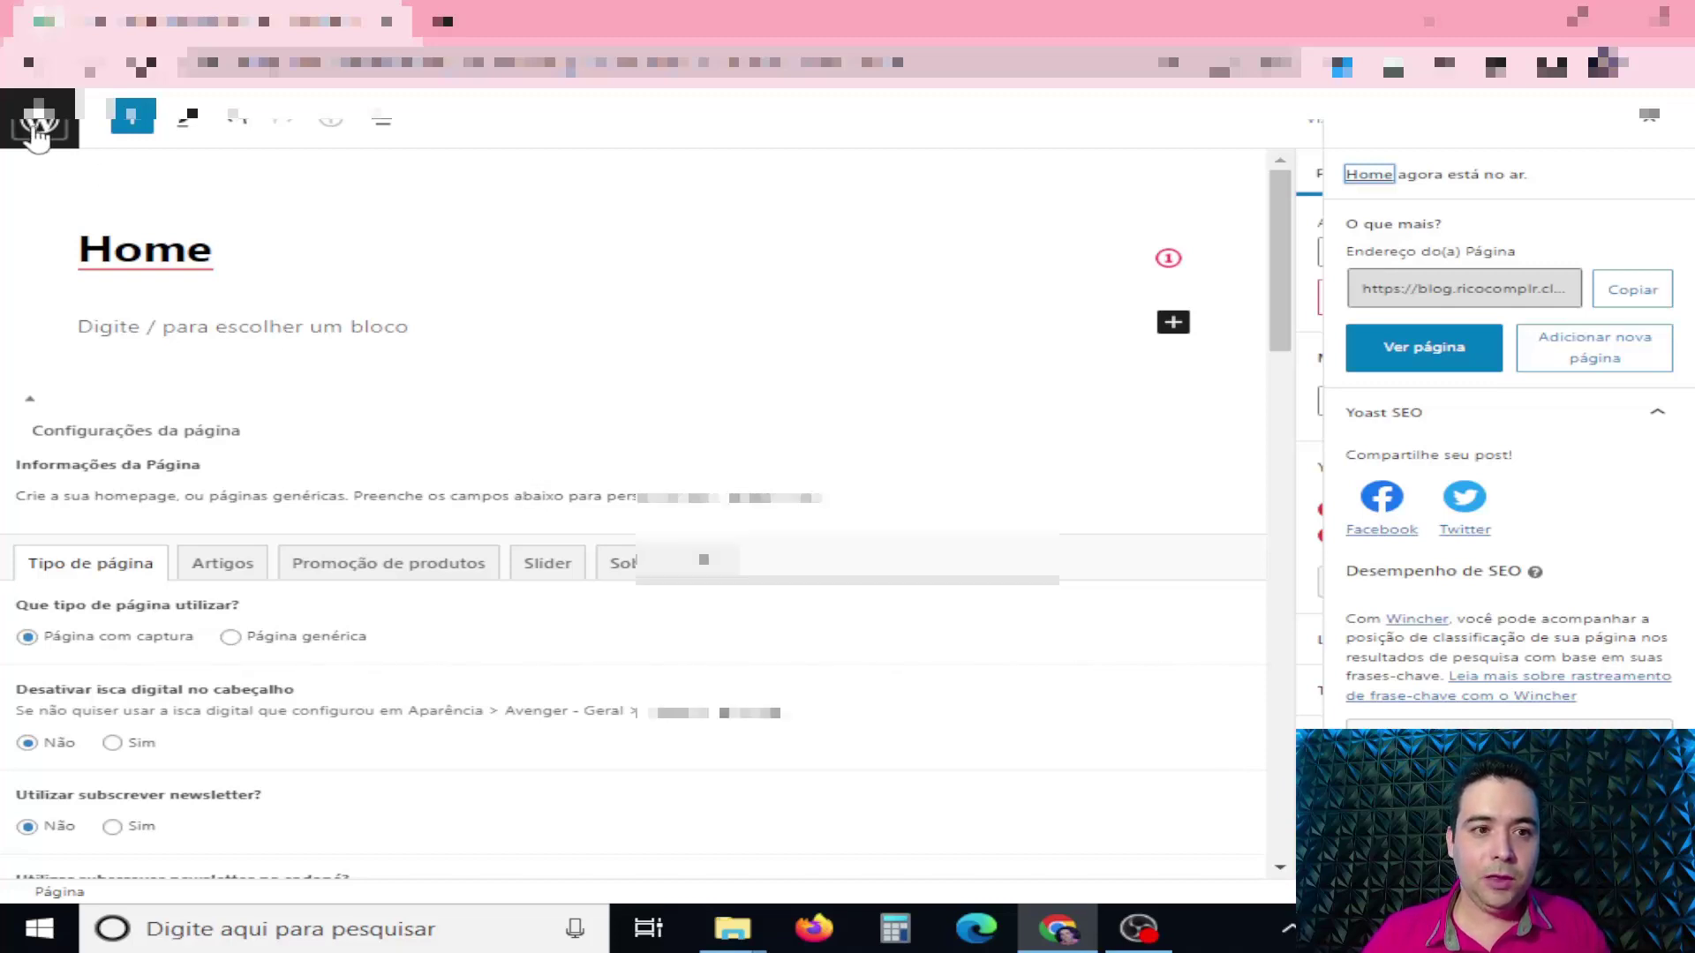
Return to the page list and move the Home page to the trash.
{"action": "left_click", "coordinate": [35, 131]}
{"action": "mouse_move", "coordinate": [336, 547]}
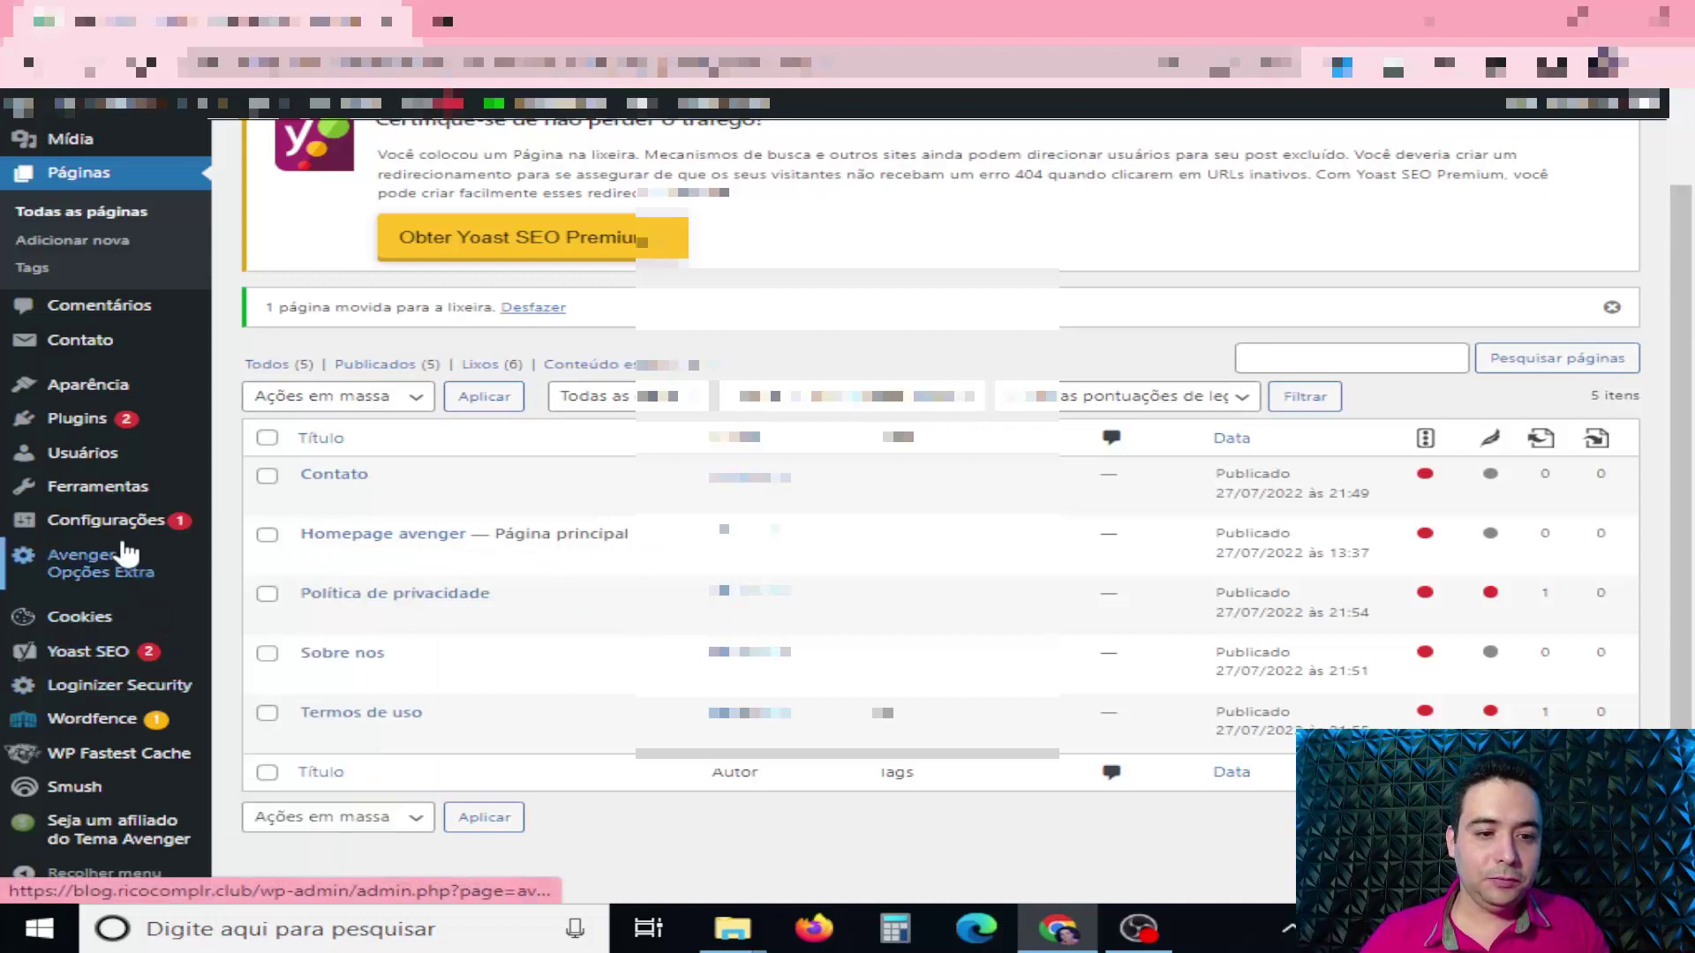
In the reading settings, show a static page as the front page, choose Homepage avenger, and save the changes.
{"action": "mouse_move", "coordinate": [124, 530]}
{"action": "left_click", "coordinate": [265, 585]}
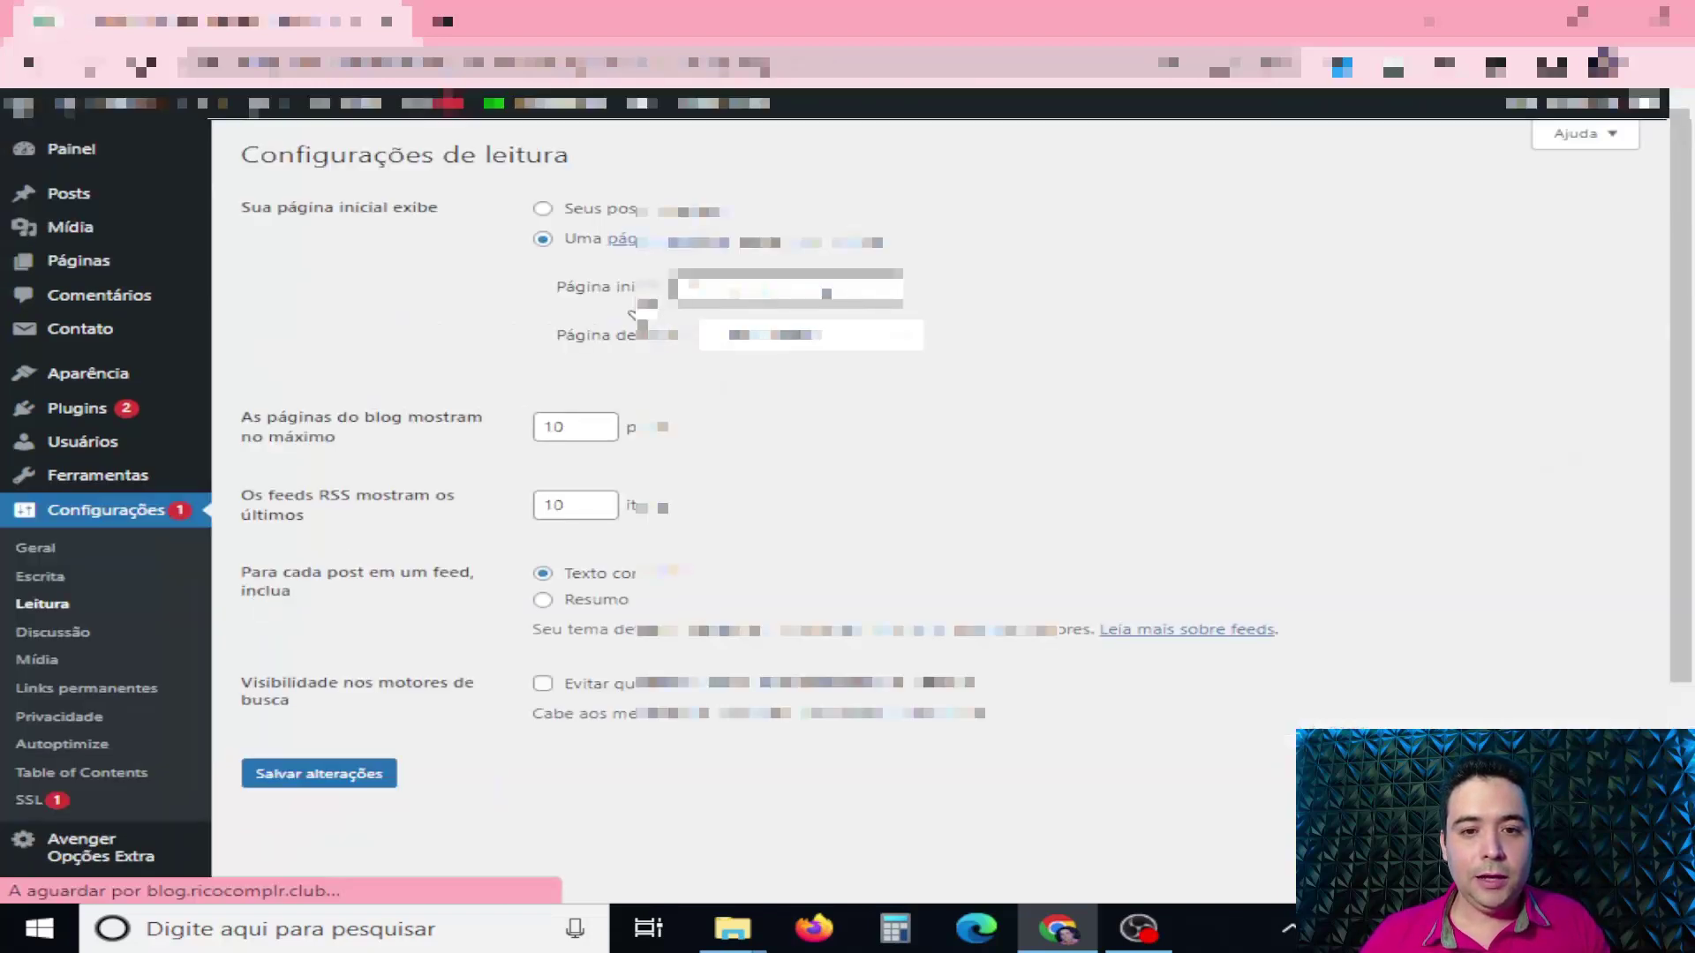
{"action": "left_click", "coordinate": [542, 239]}
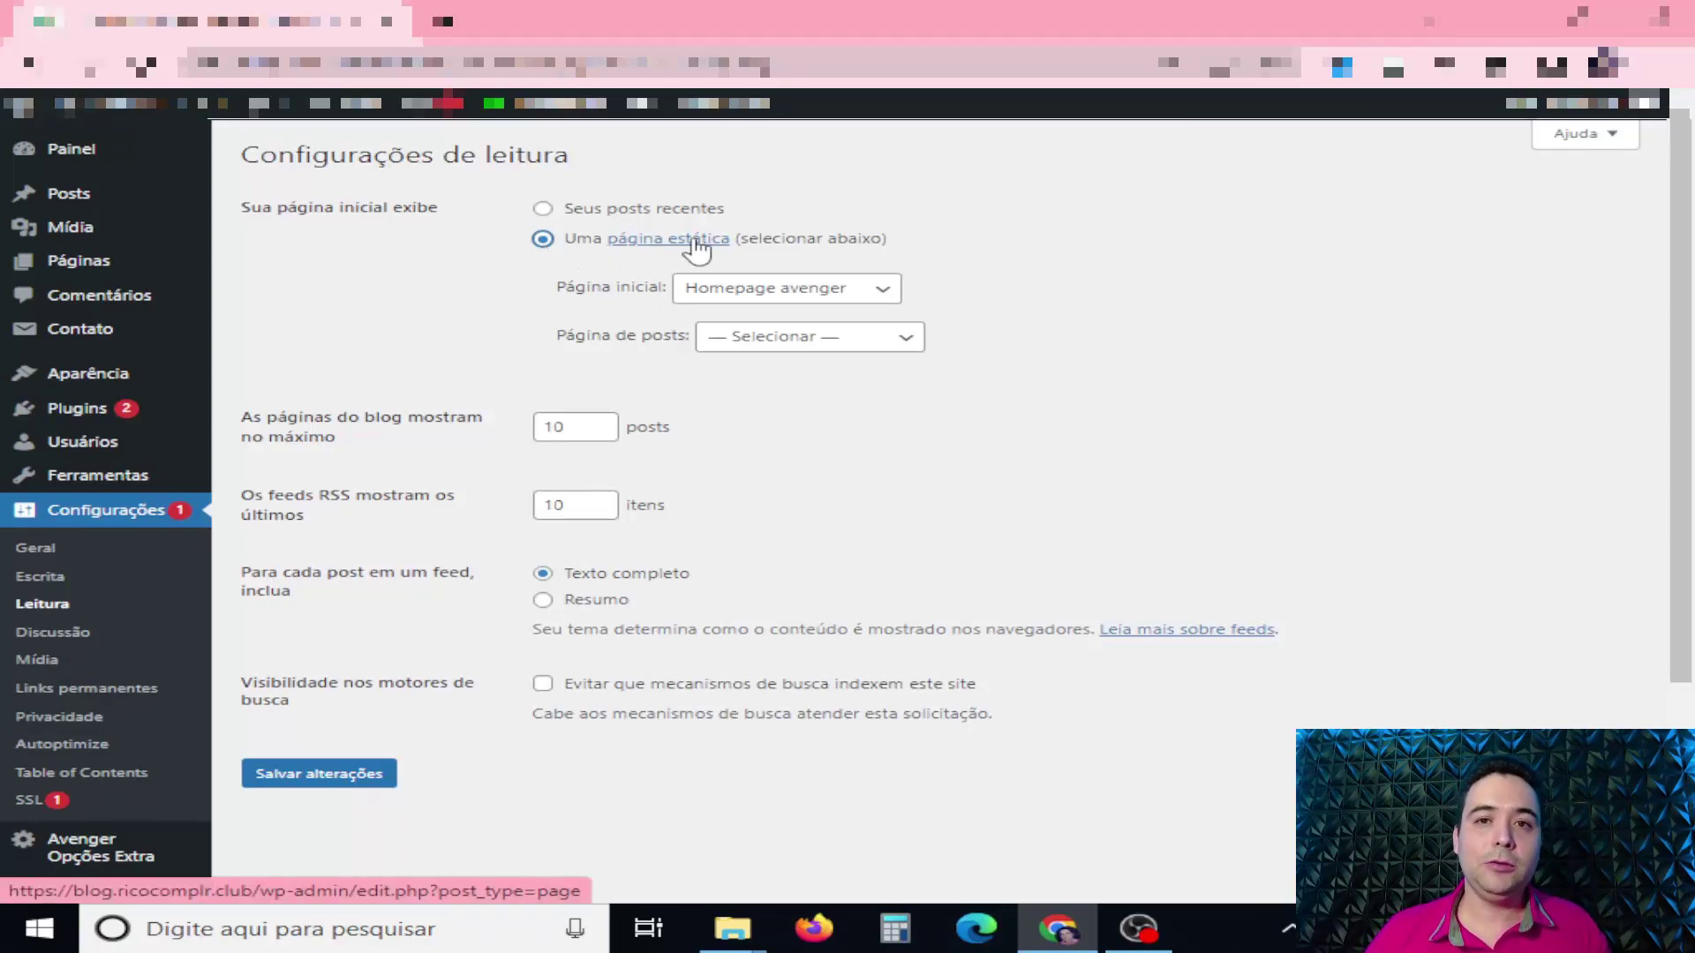
{"action": "left_click", "coordinate": [715, 288]}
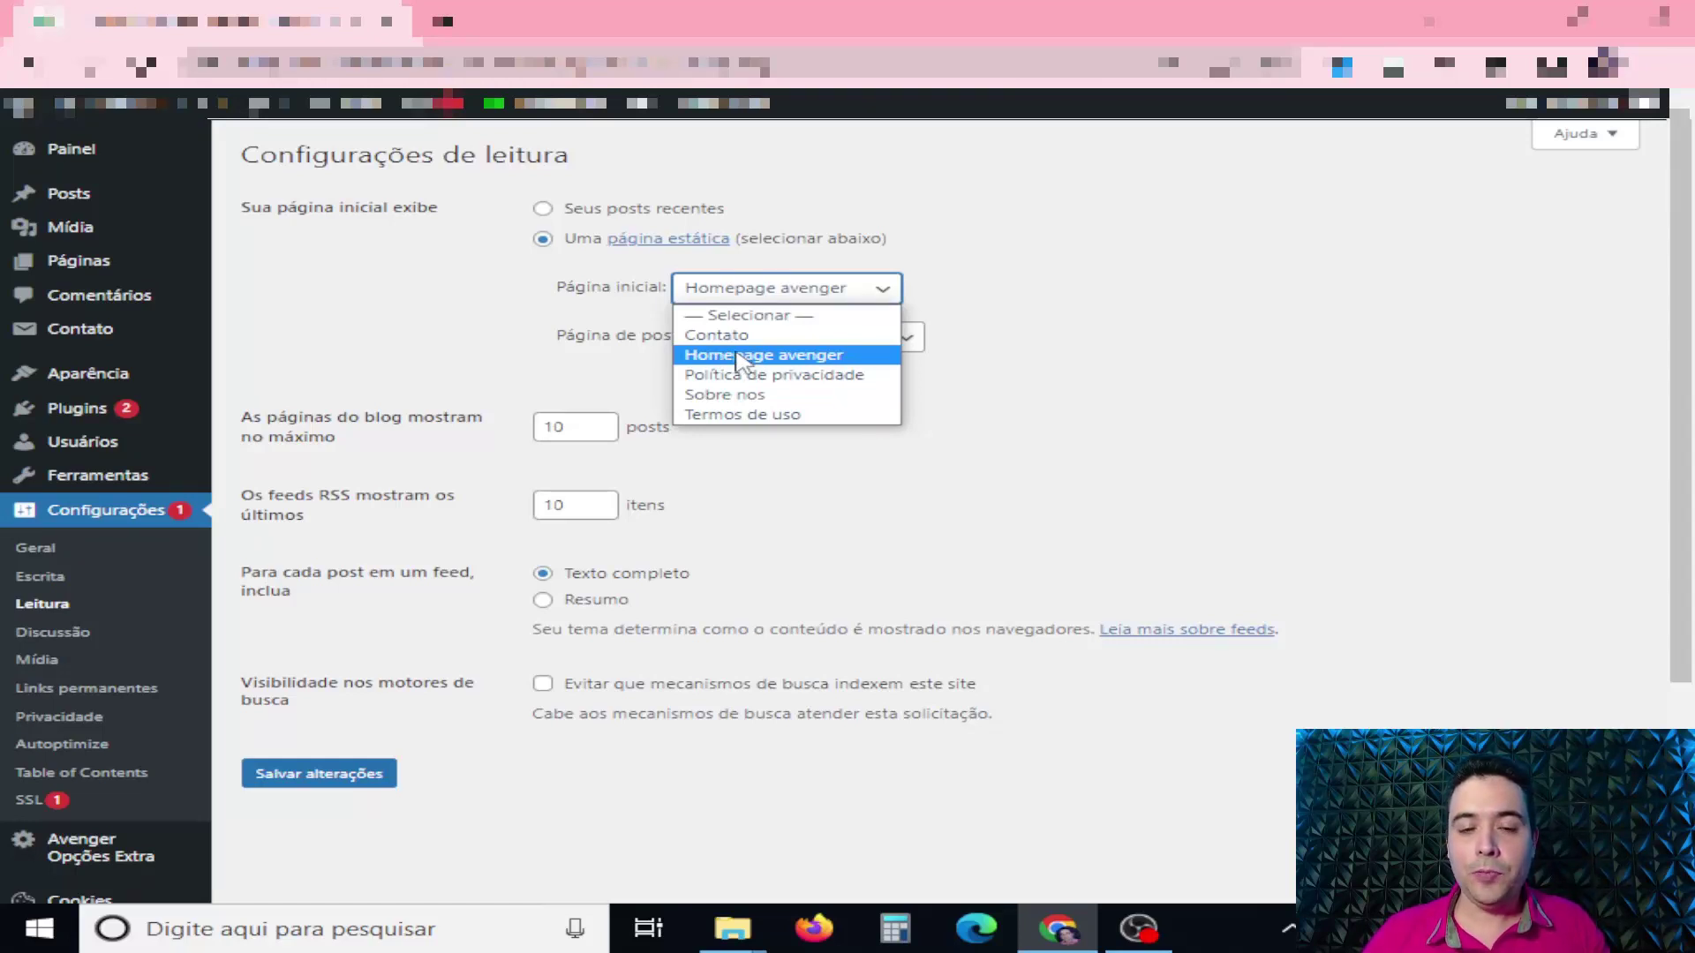
{"action": "left_click", "coordinate": [740, 358]}
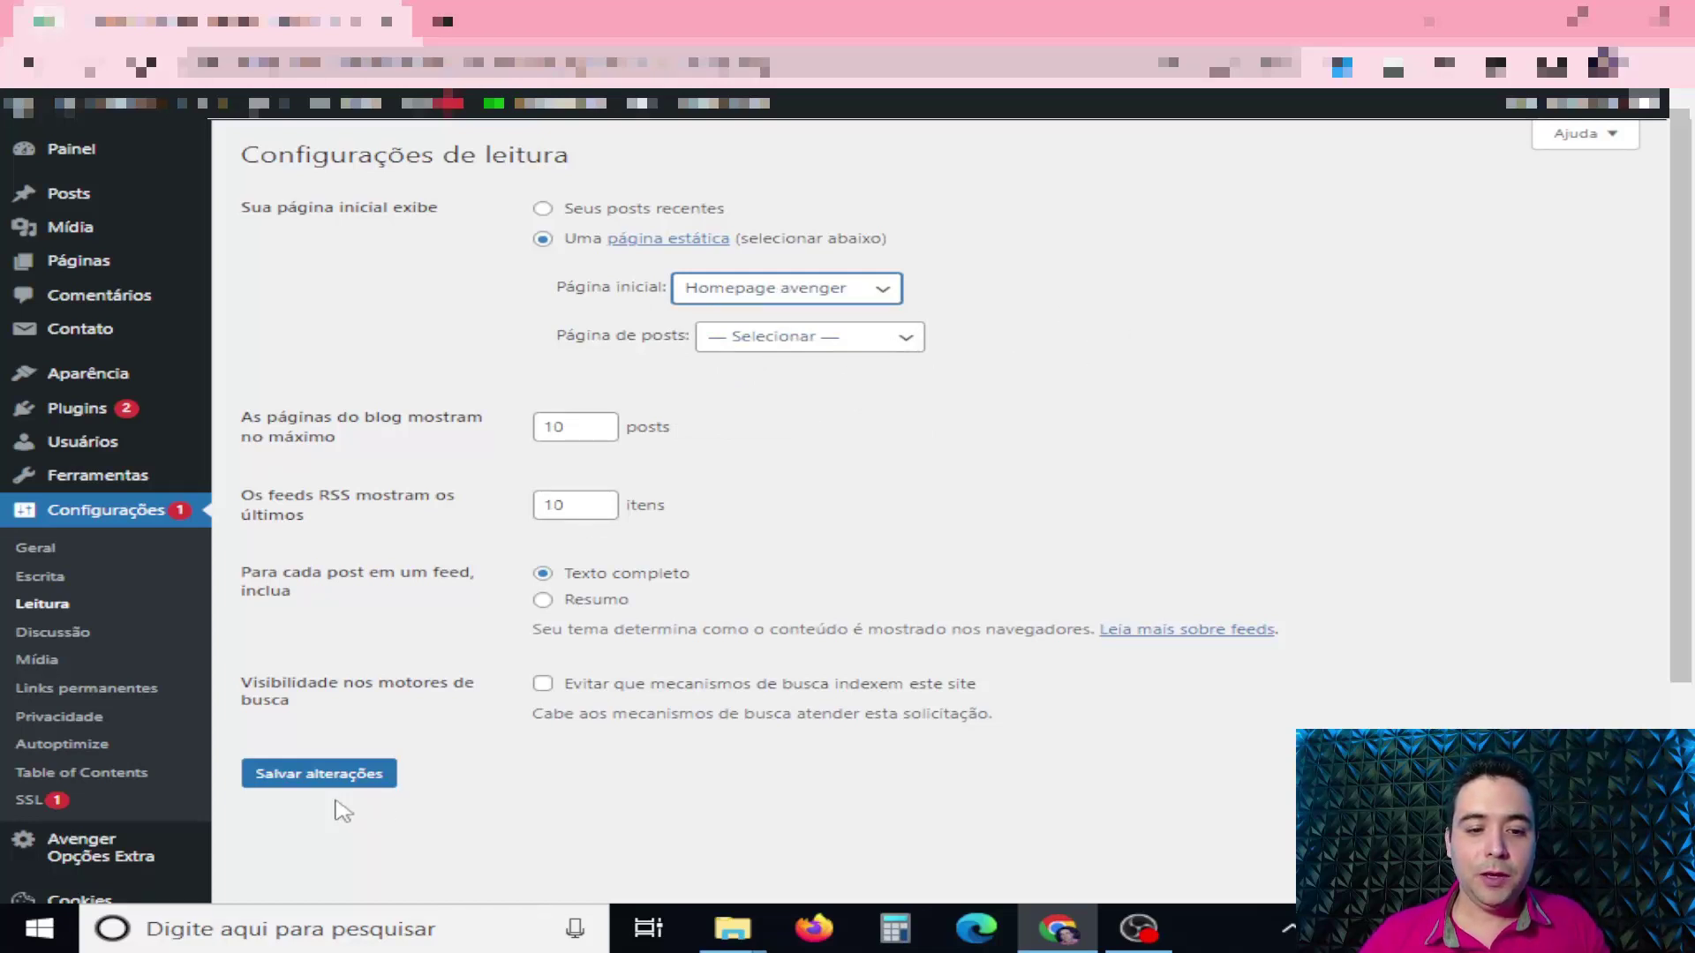
{"action": "left_click", "coordinate": [319, 777]}
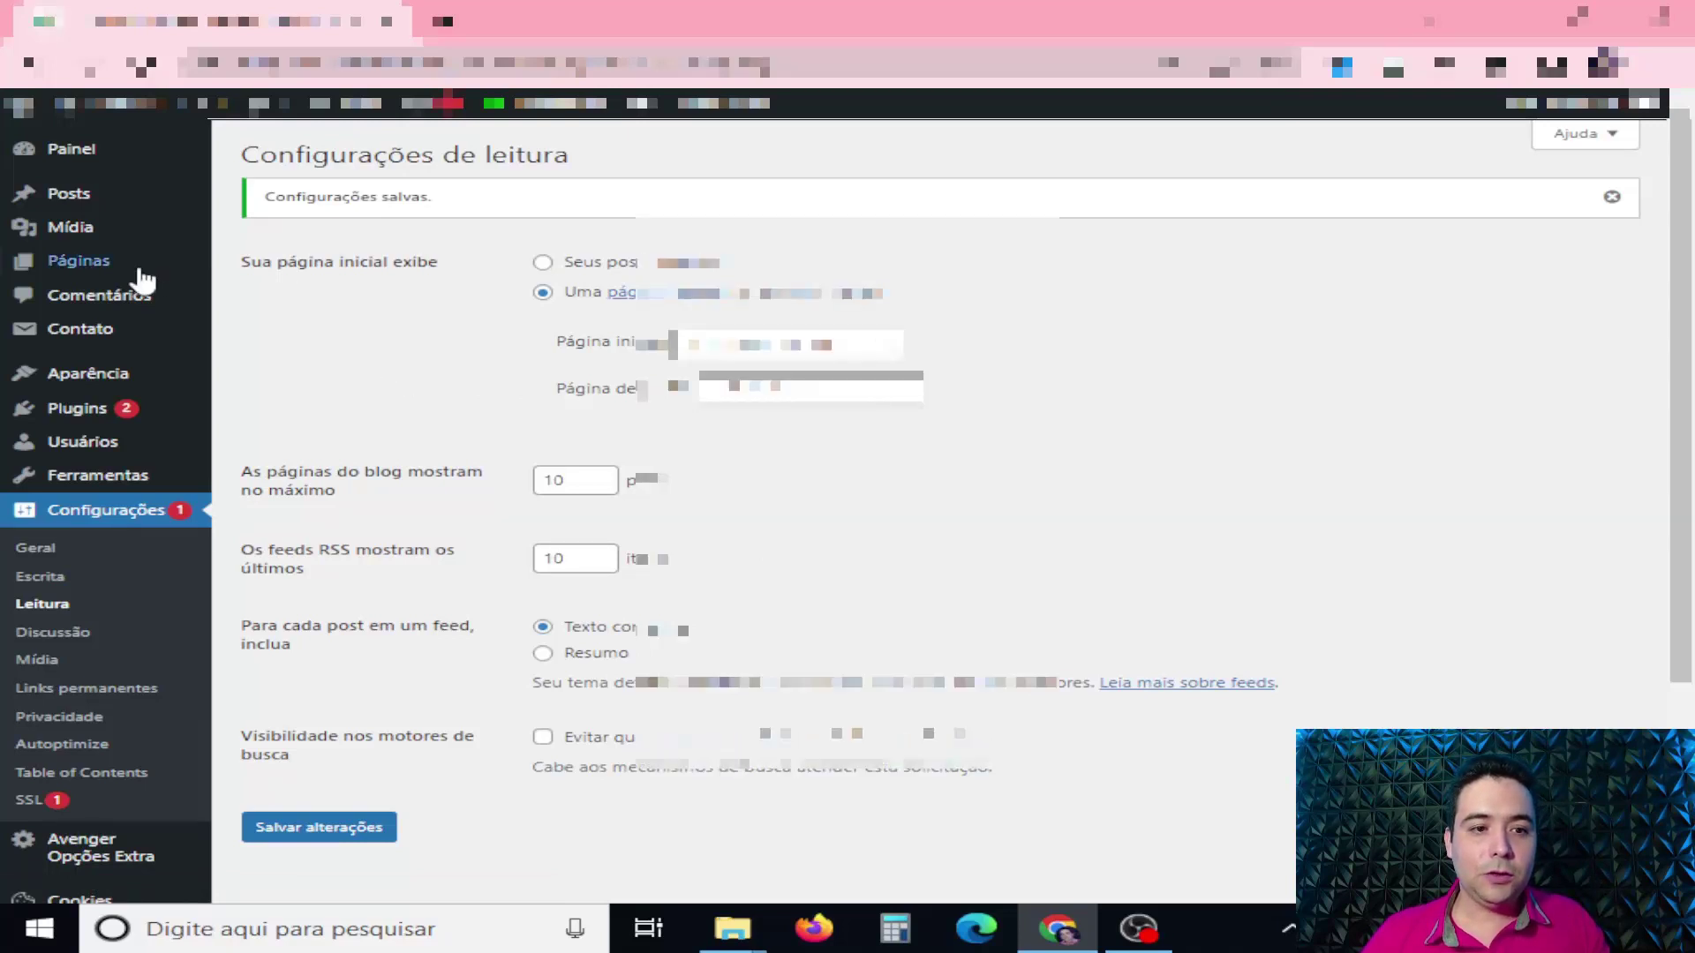
Open the Homepage avenger page for editing at its page configuration section.
{"action": "mouse_move", "coordinate": [88, 265]}
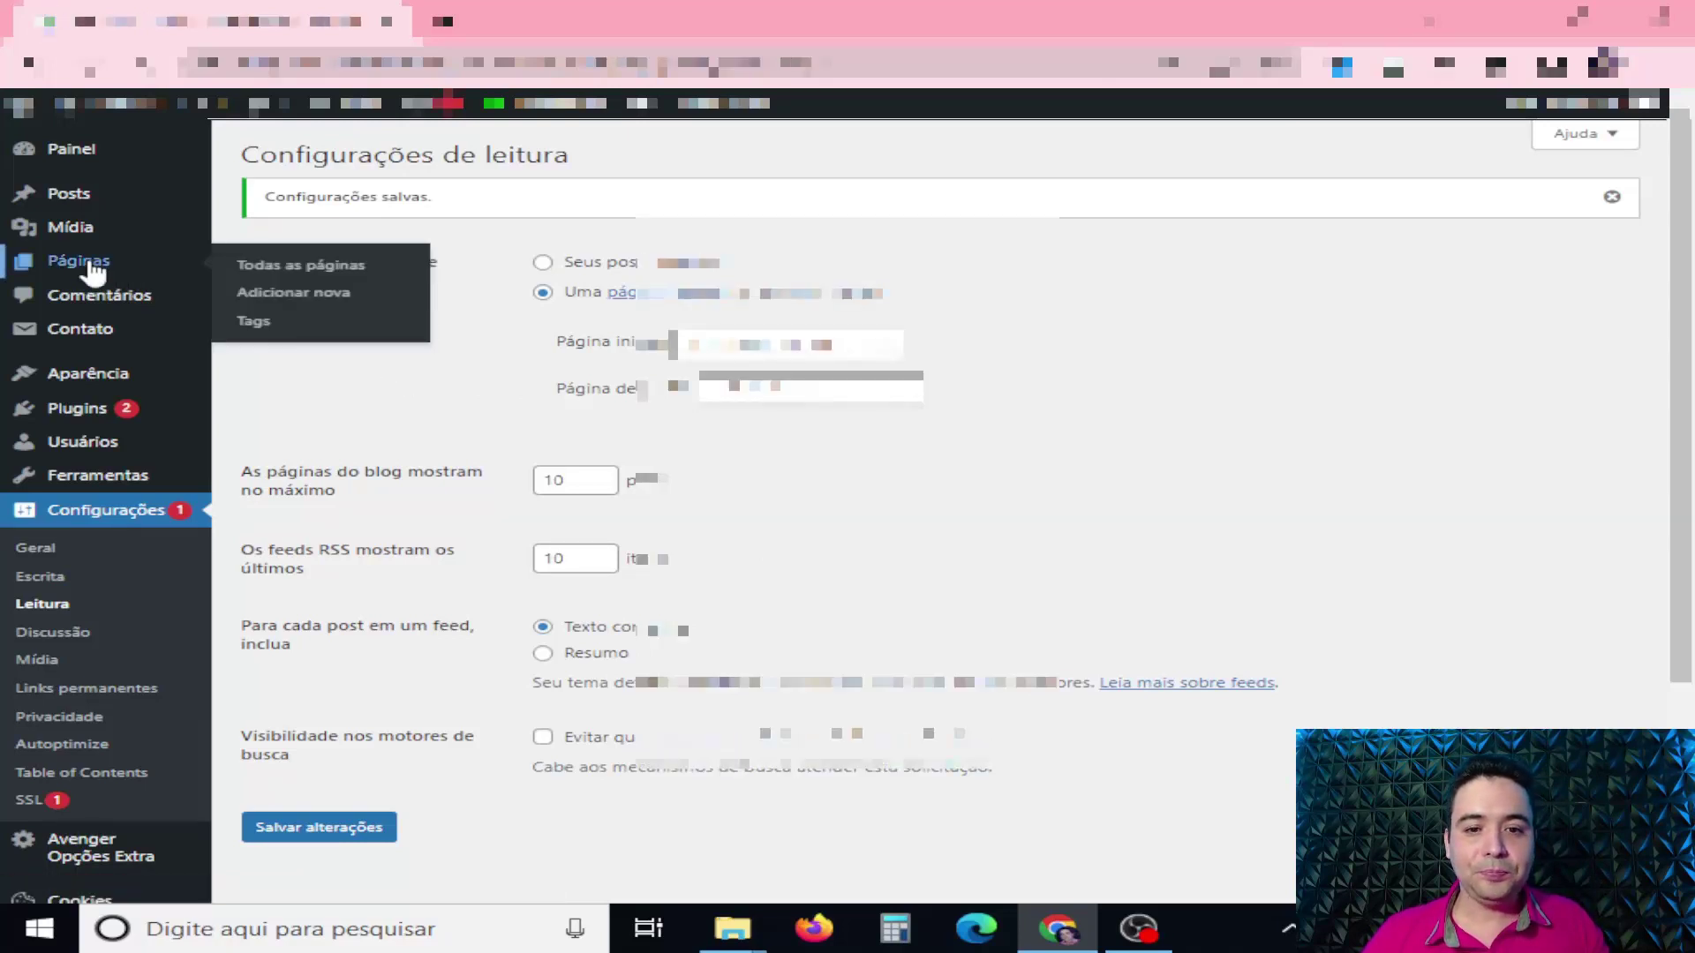
{"action": "left_click", "coordinate": [91, 265]}
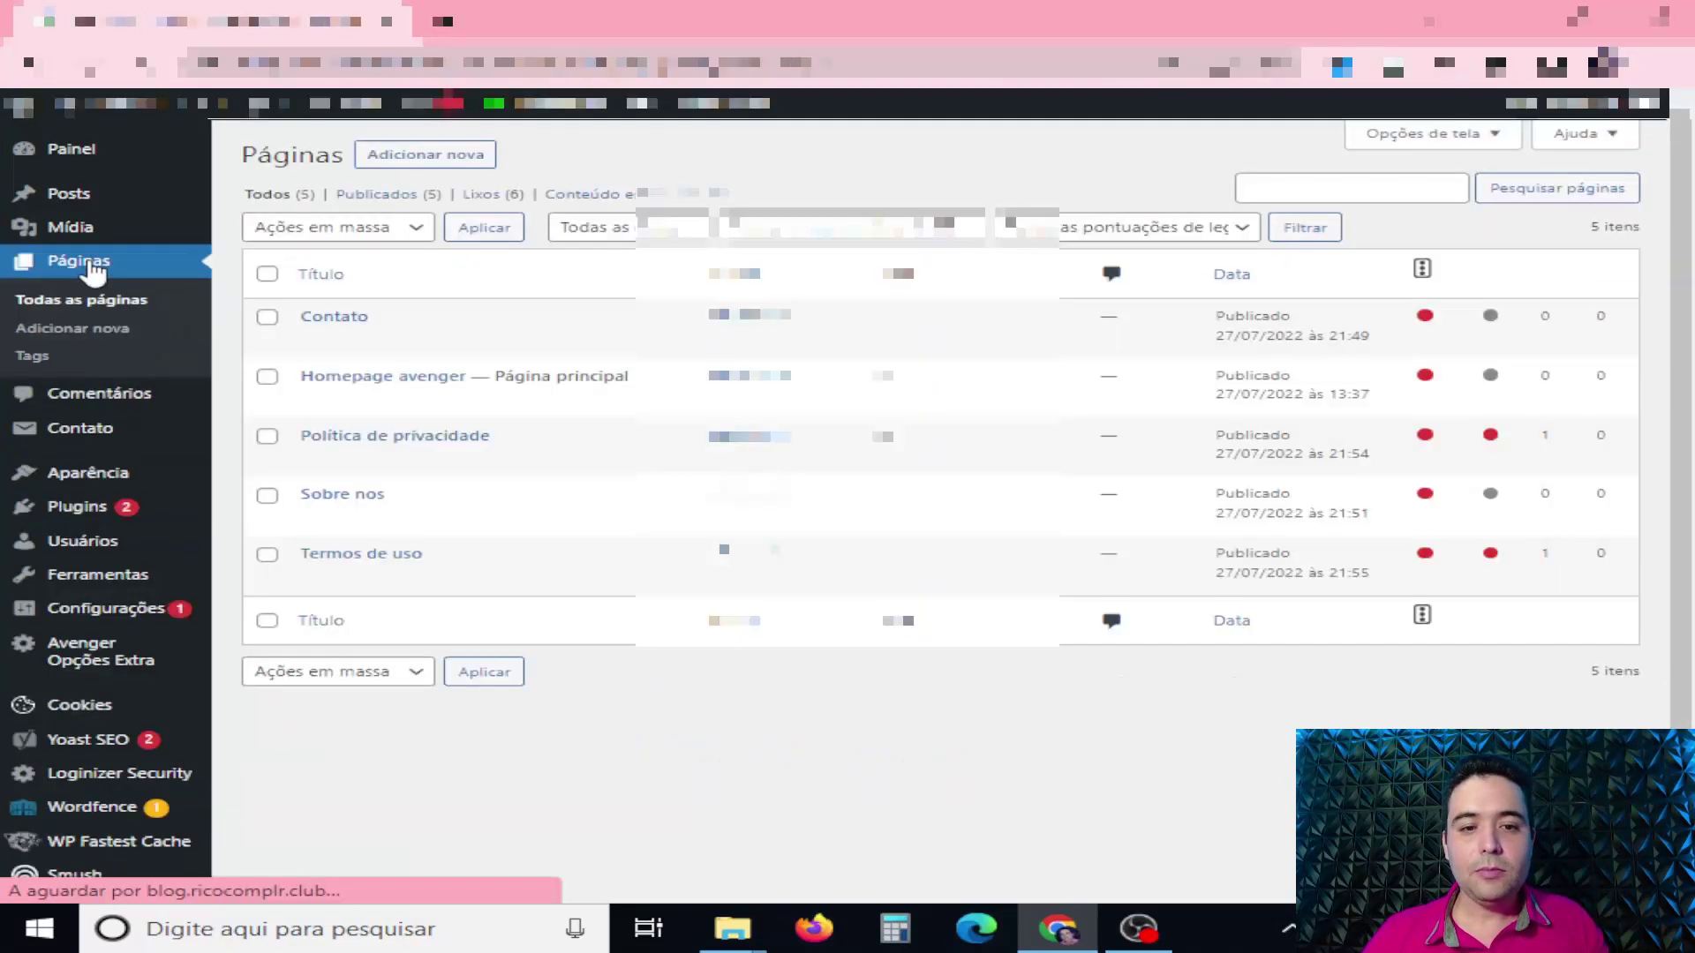
{"action": "left_click", "coordinate": [325, 394]}
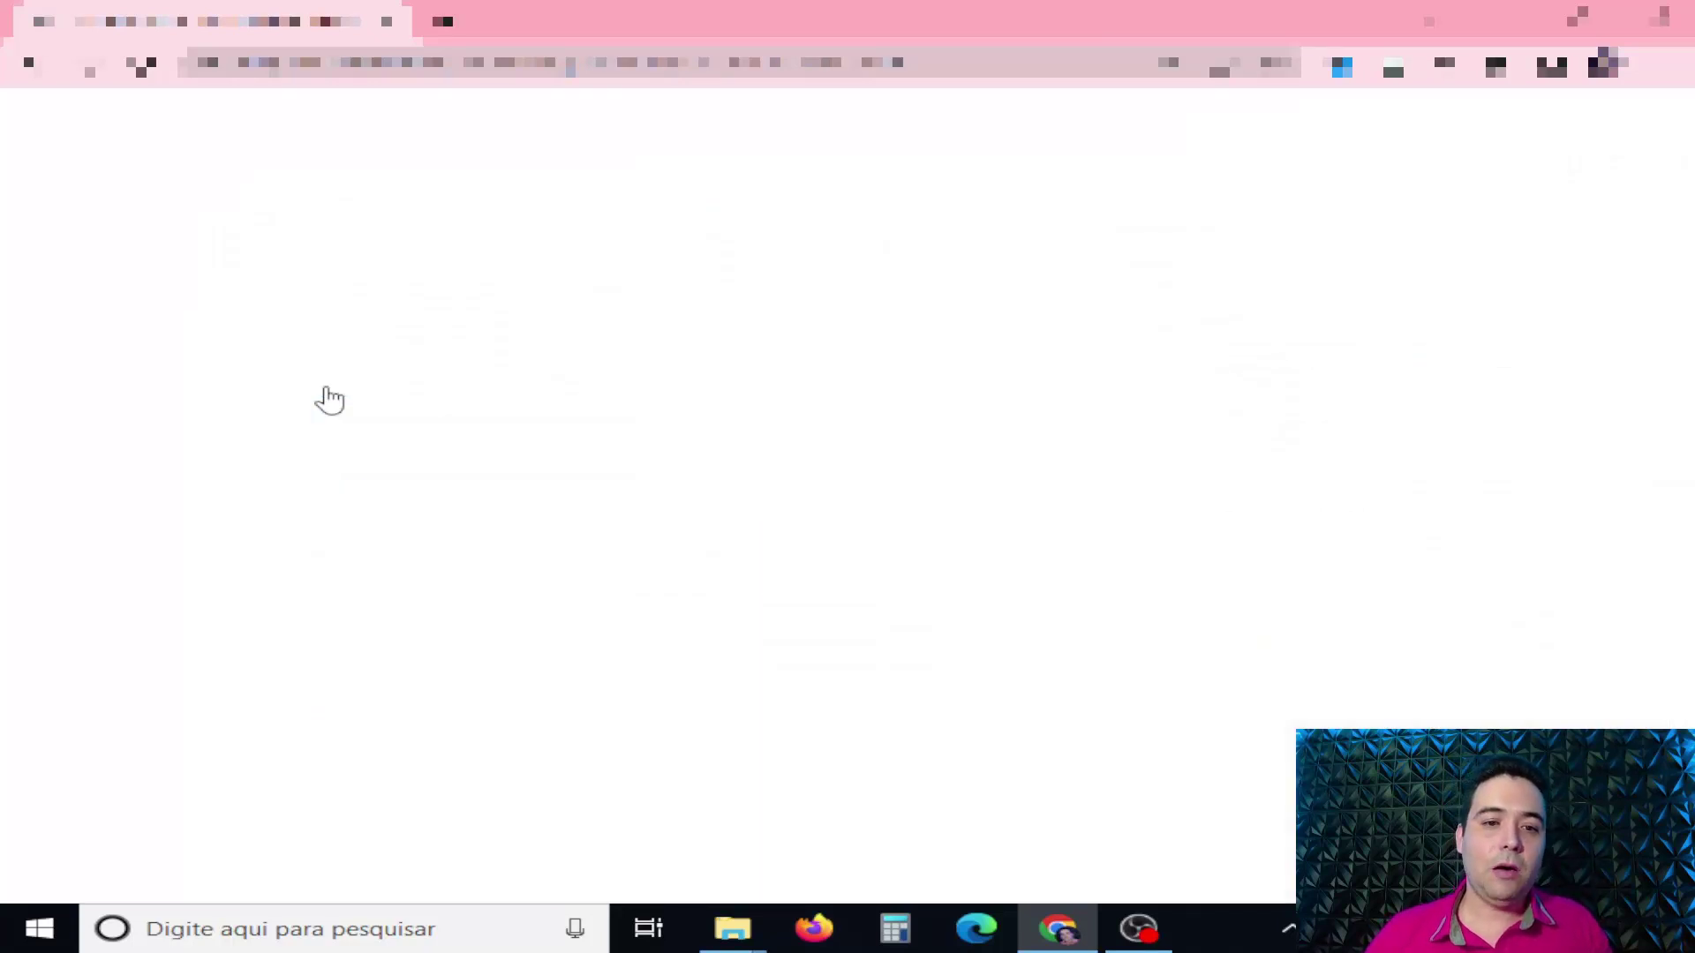
{"action": "scroll", "coordinate": [1024, 474], "scroll_direction": "down", "scroll_amount": 20}
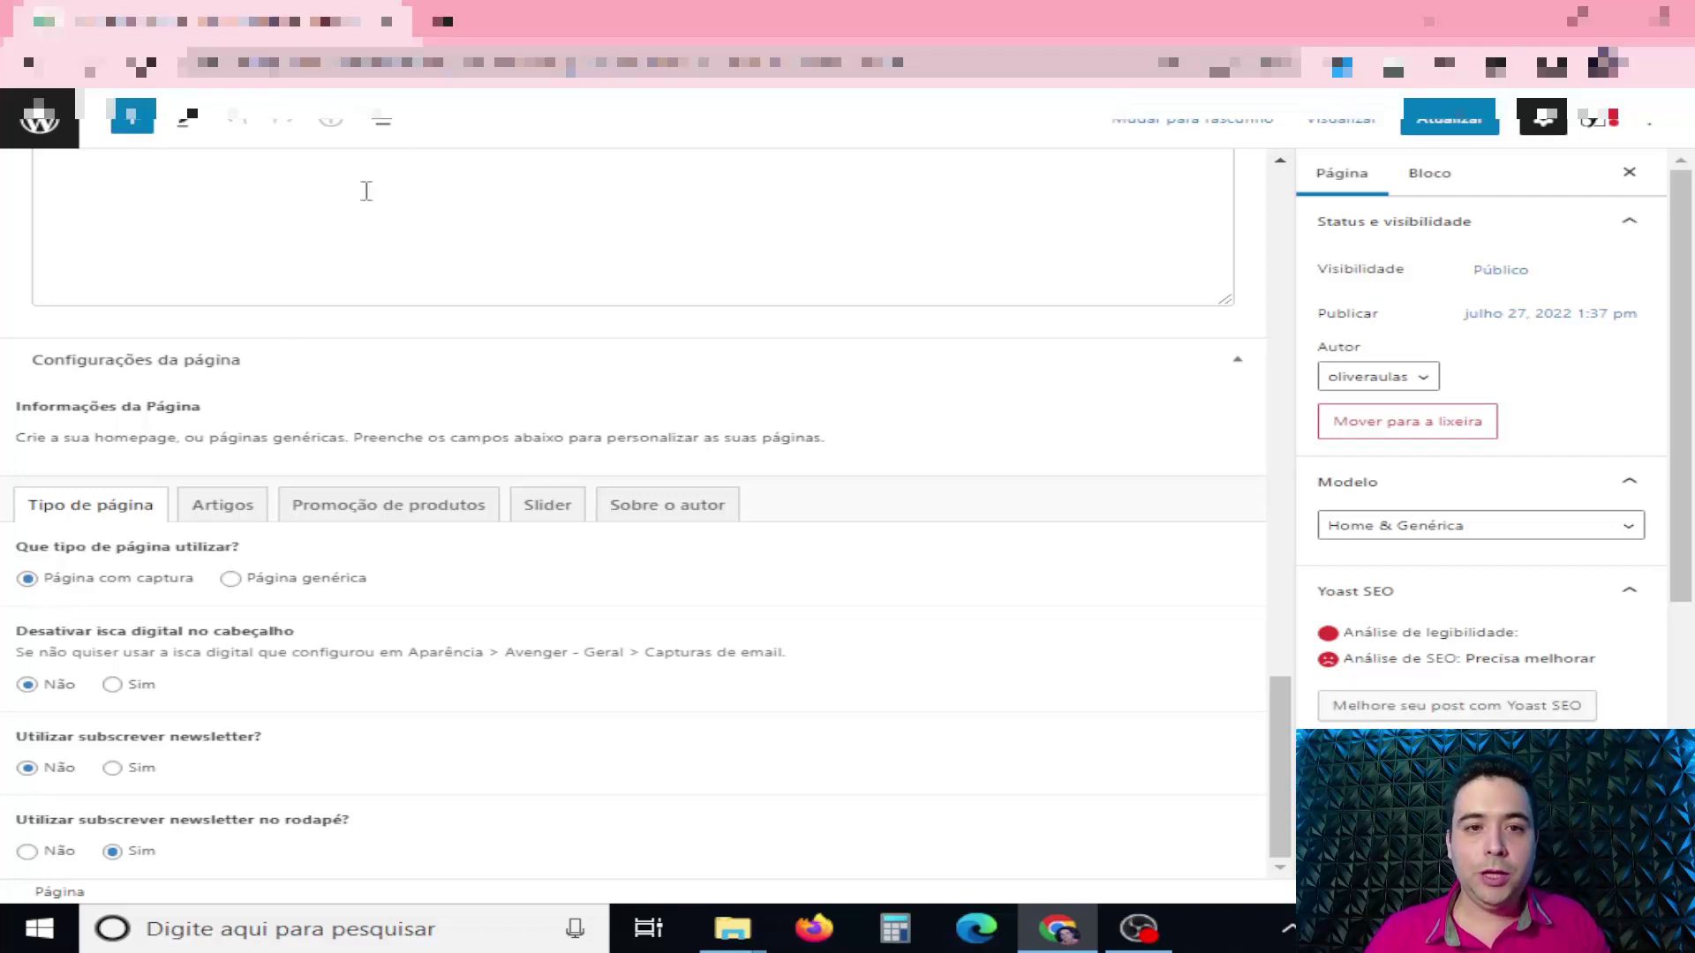
View the live home page in a separate browser tab, examine its header heading and description, and return to the editor.
{"action": "left_click", "coordinate": [546, 62]}
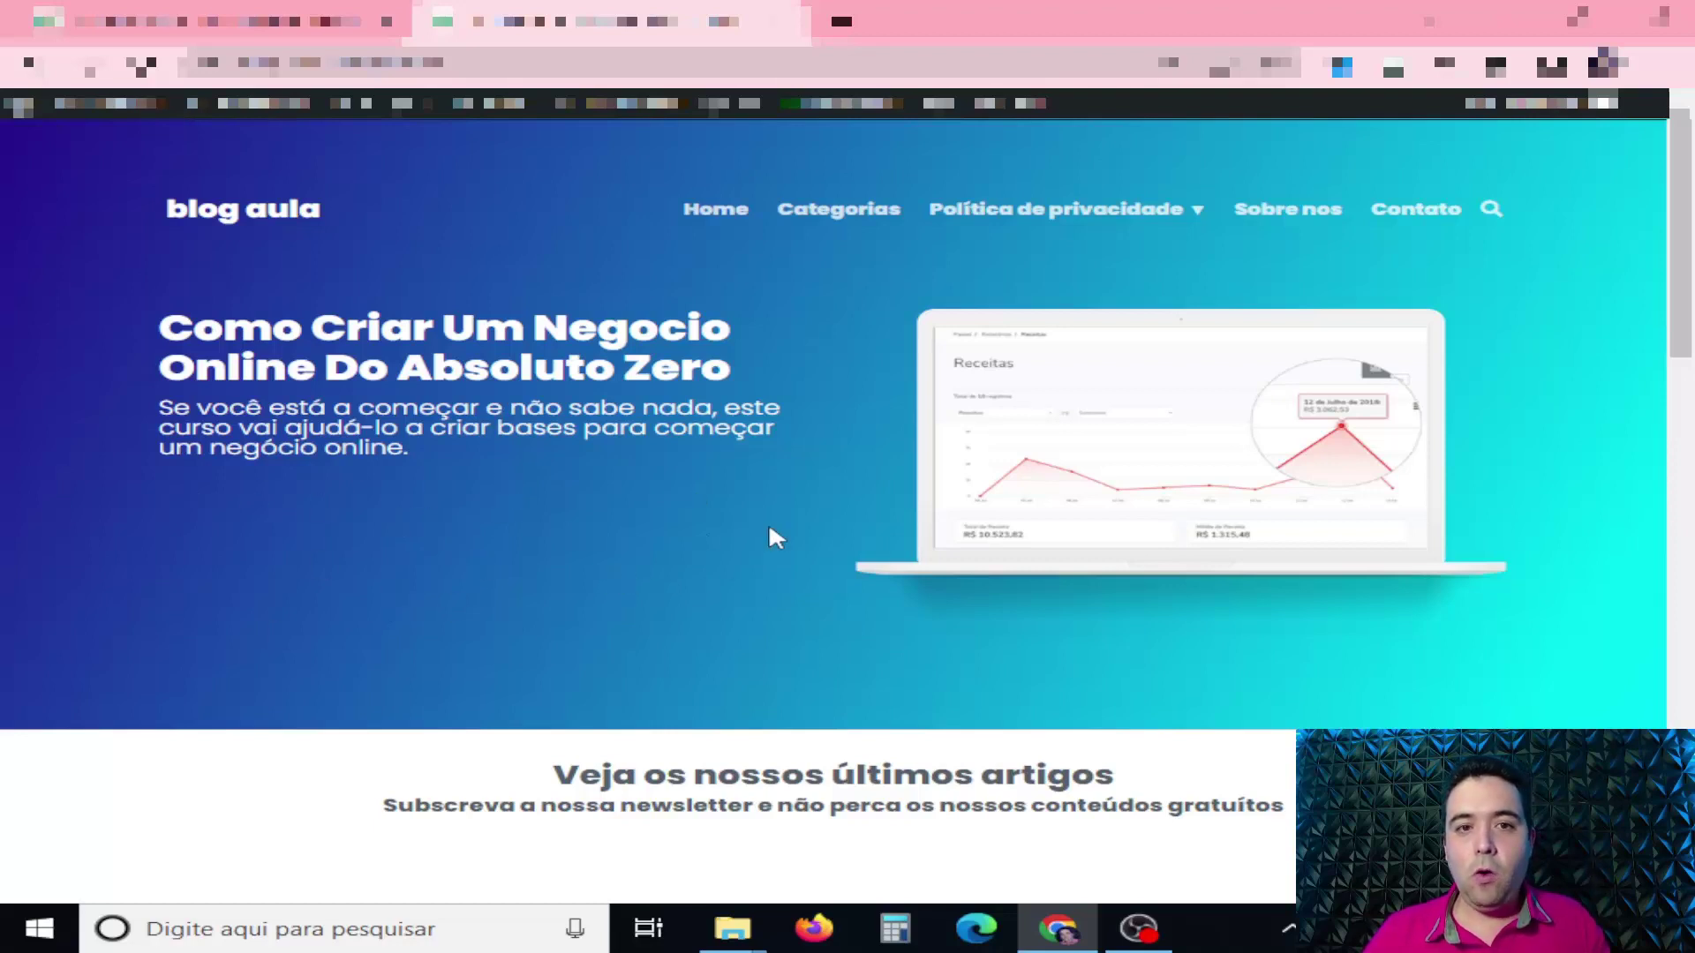
{"action": "left_click", "coordinate": [296, 25]}
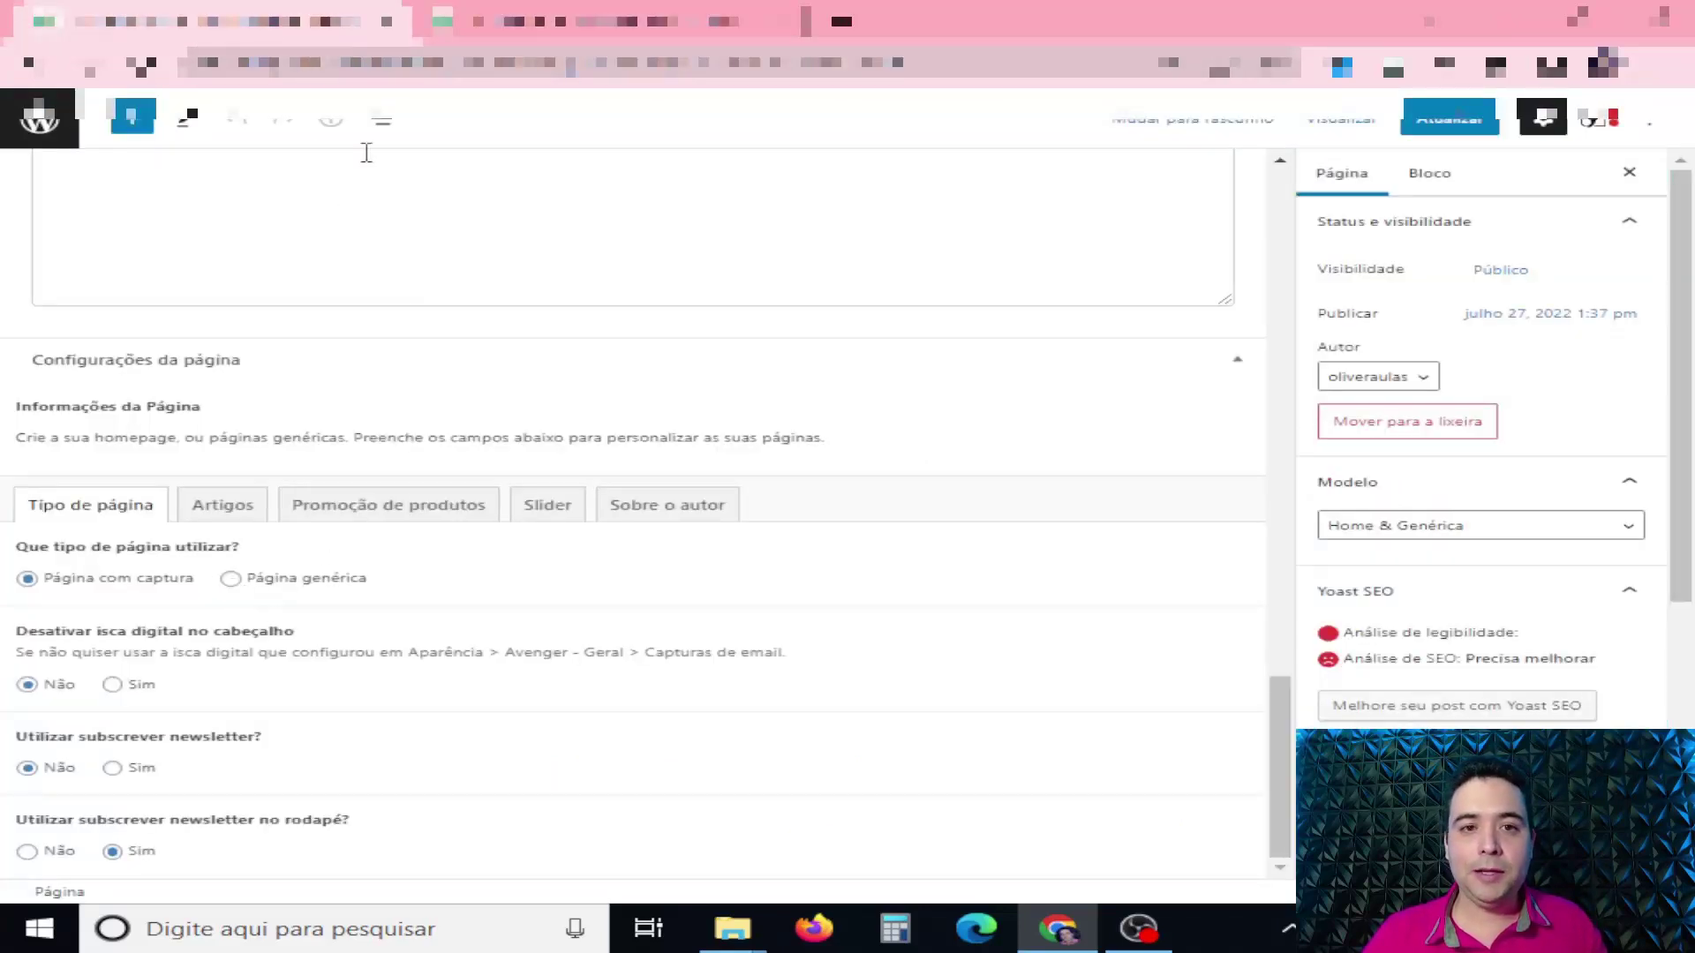
{"action": "left_click", "coordinate": [477, 13]}
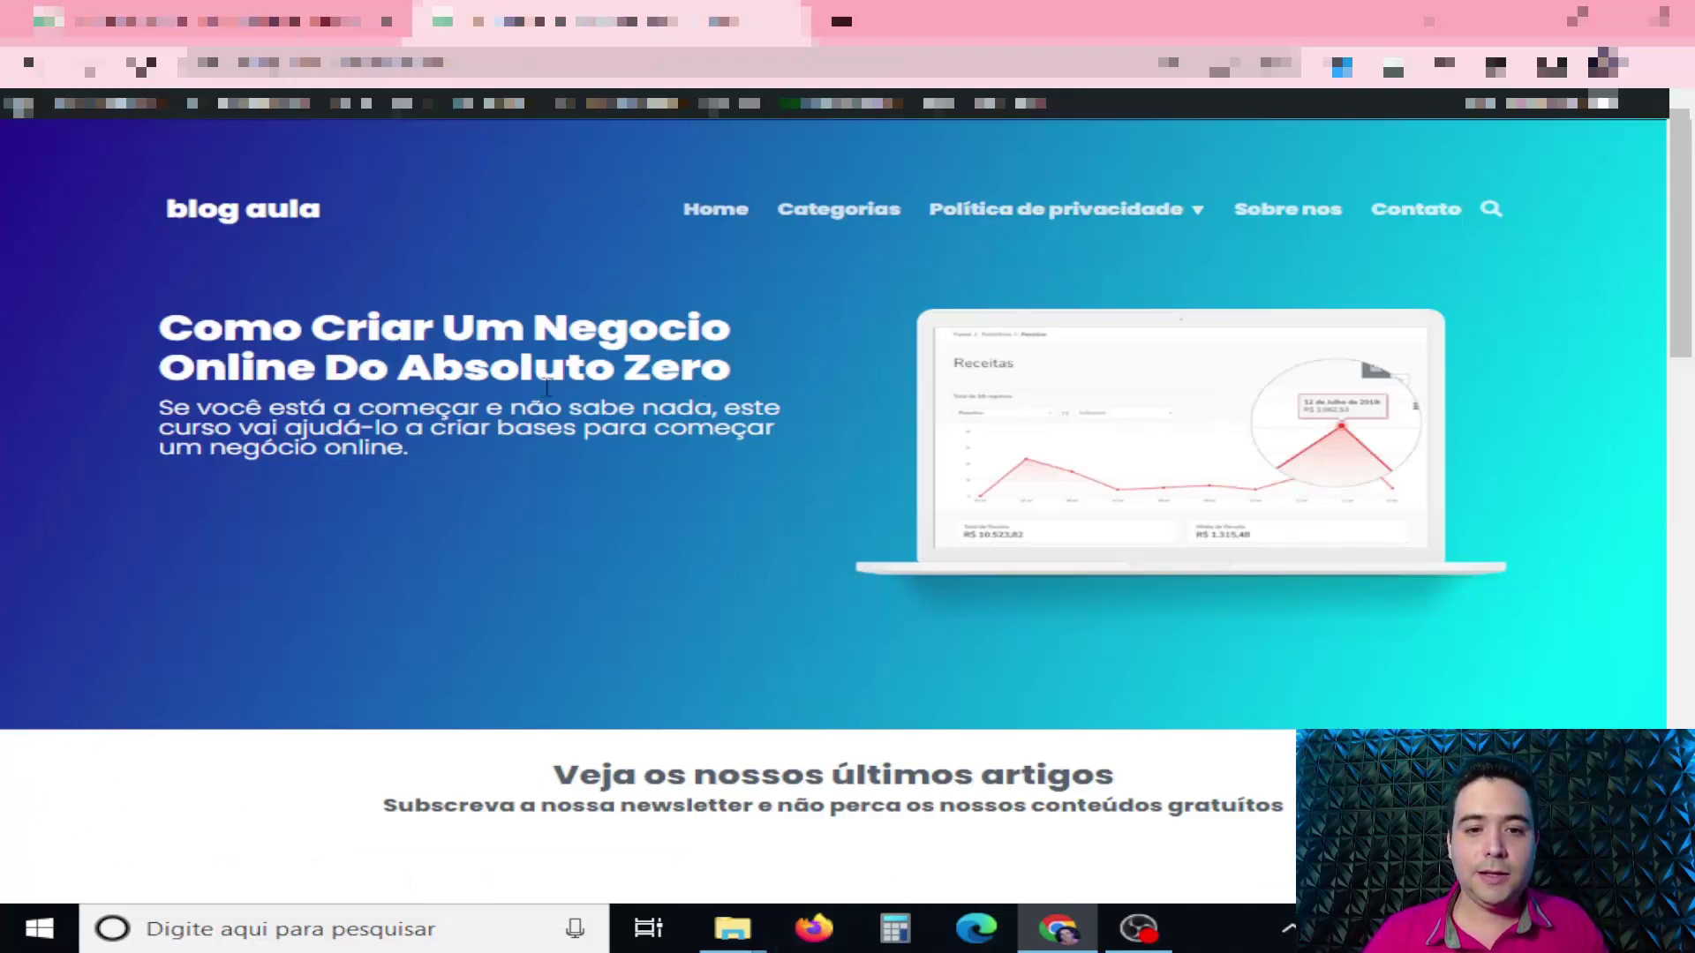
{"action": "left_click_drag", "start_coordinate": [176, 304], "coordinate": [448, 464]}
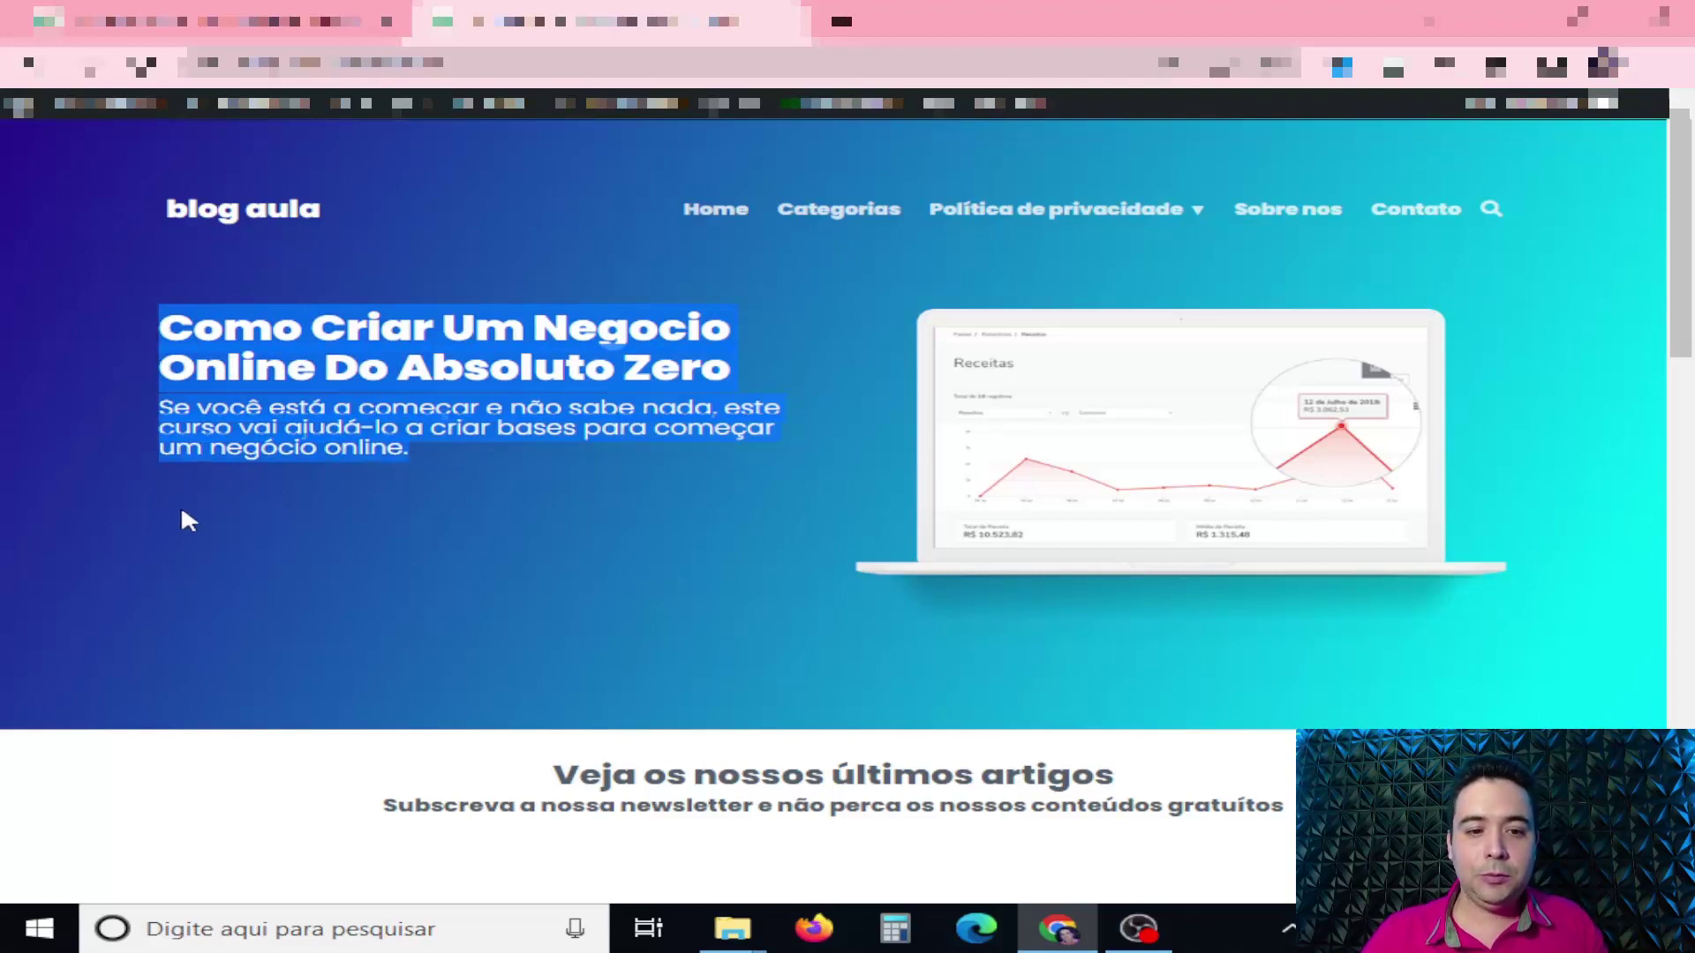
{"action": "left_click_drag", "start_coordinate": [190, 450], "coordinate": [437, 581]}
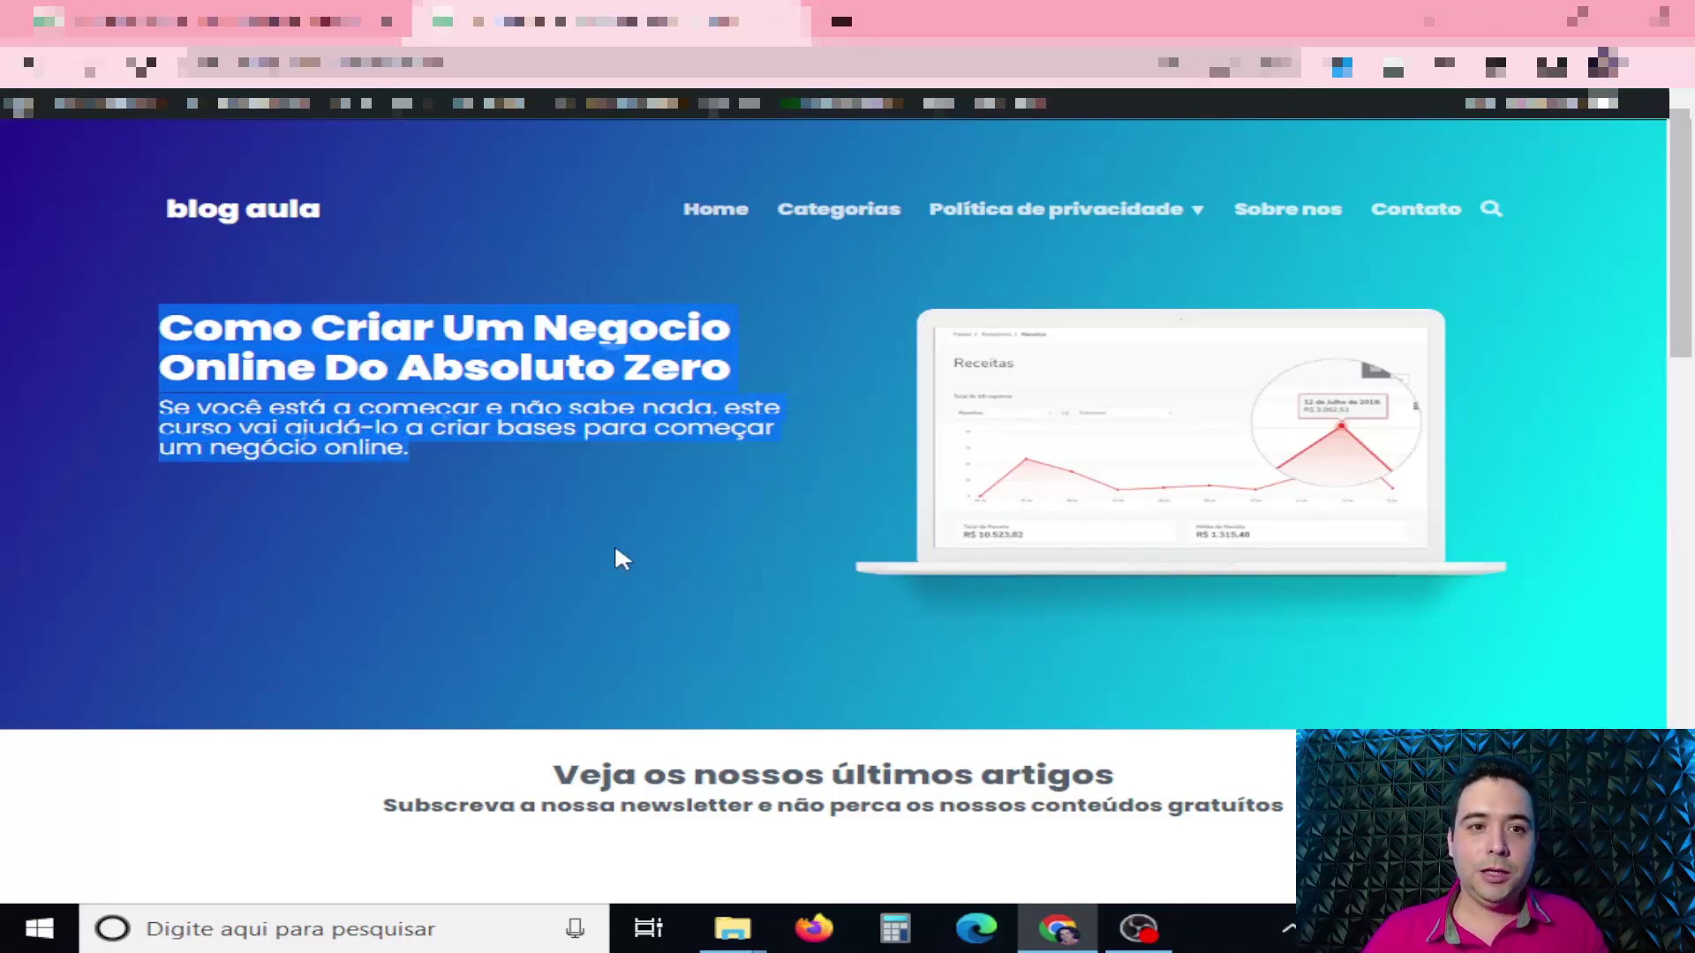
{"action": "key", "text": "ctrl+shift+Tab"}
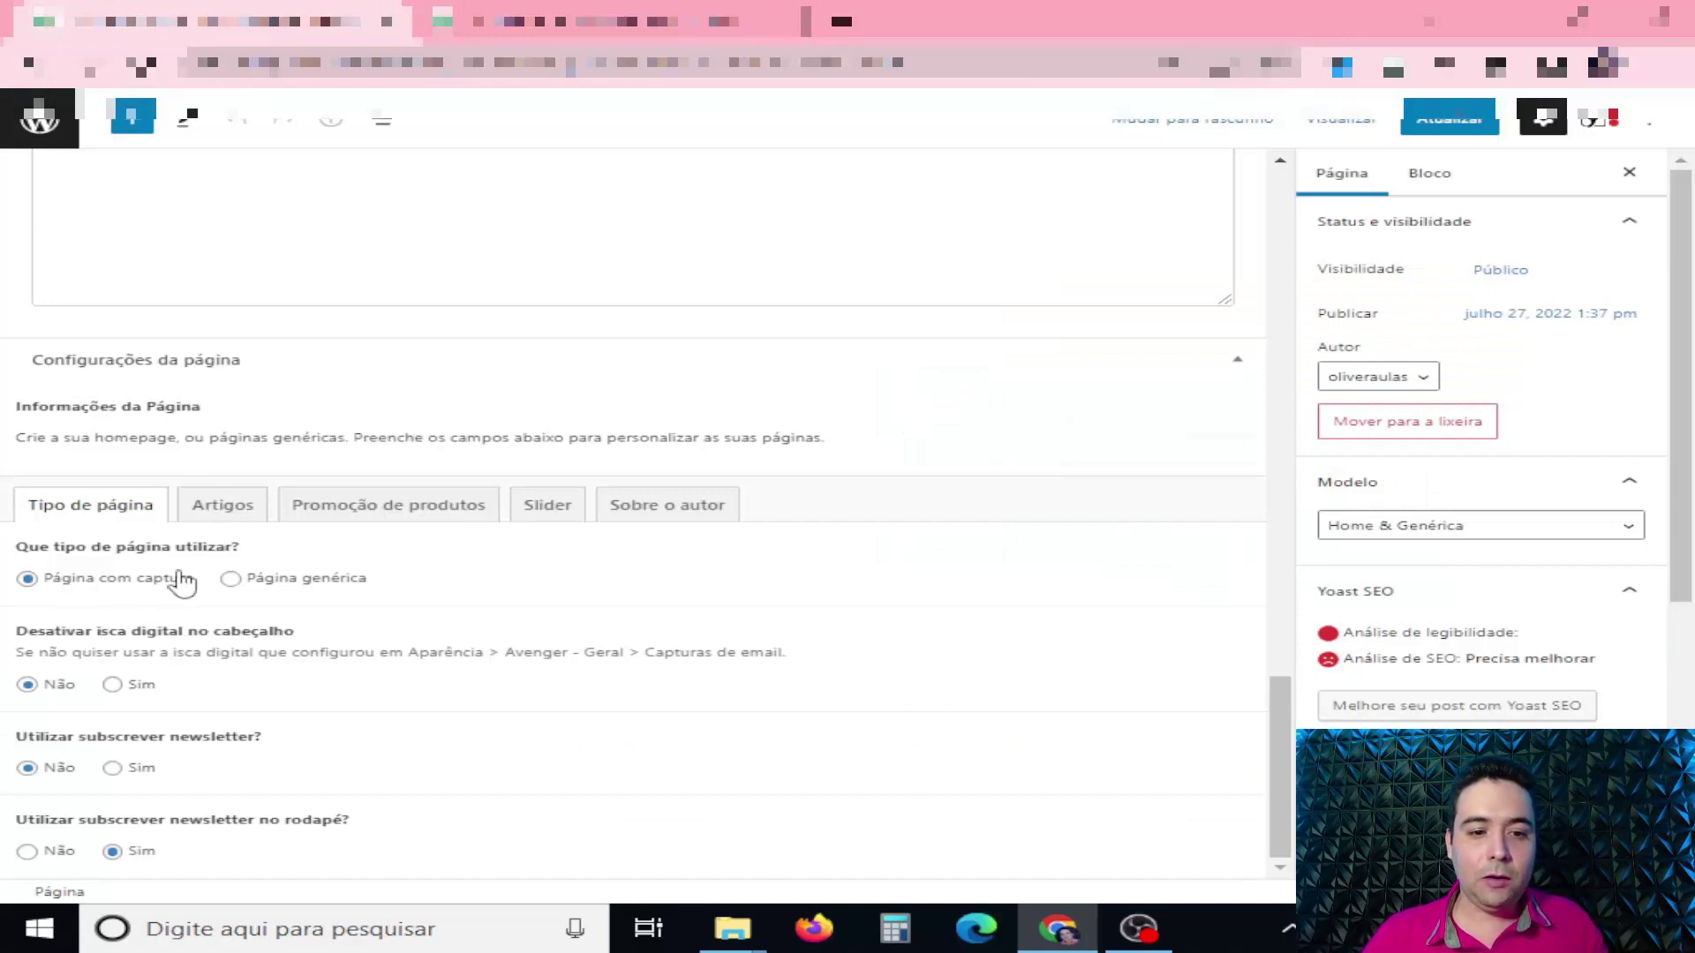
Change the homepage's page type to Página genérica.
{"action": "left_click", "coordinate": [232, 581]}
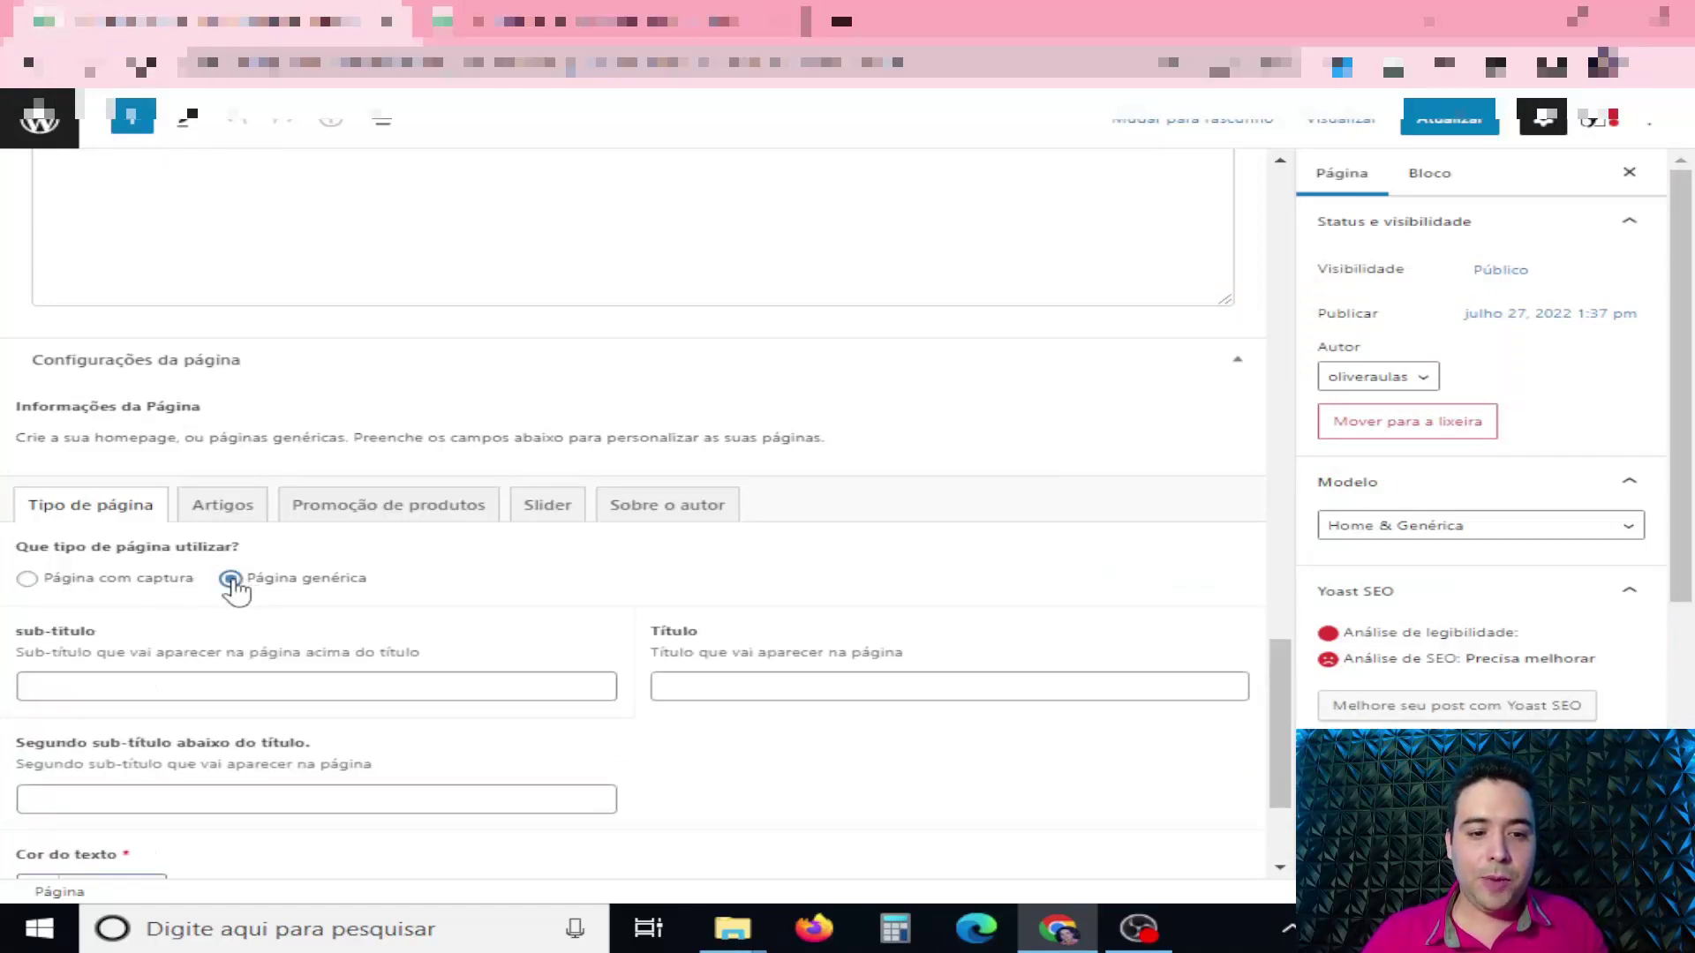
{"action": "scroll", "coordinate": [534, 598], "scroll_direction": "down", "scroll_amount": 2}
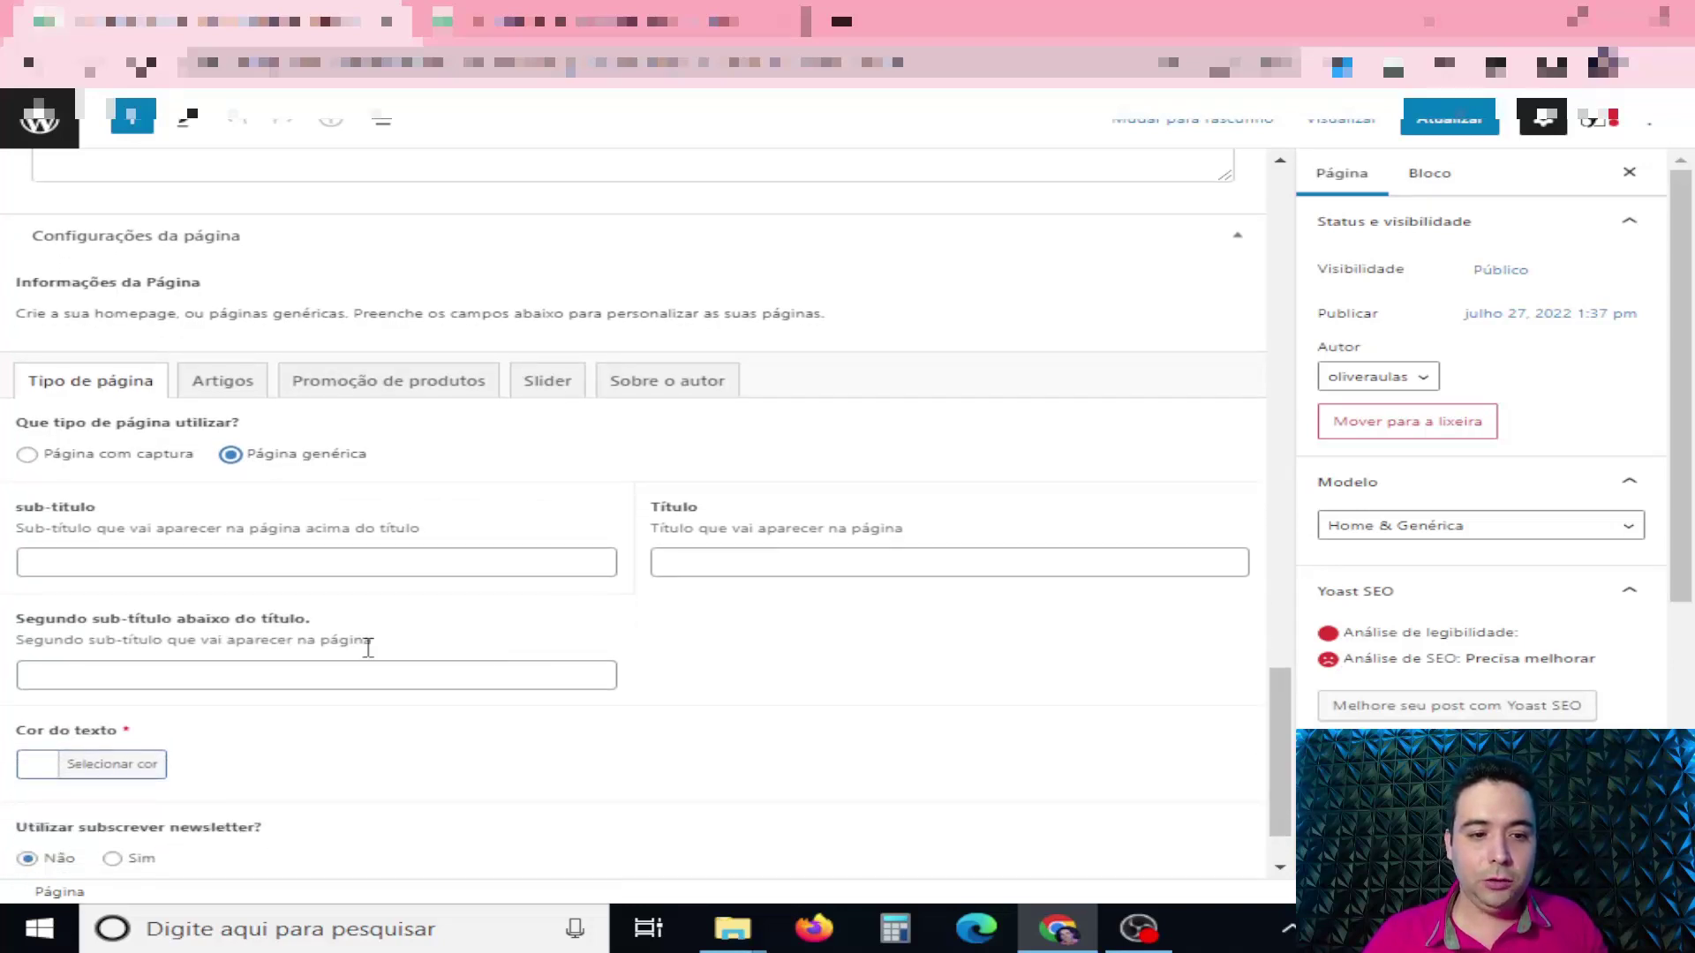
{"action": "scroll", "coordinate": [609, 639], "scroll_direction": "down", "scroll_amount": 1}
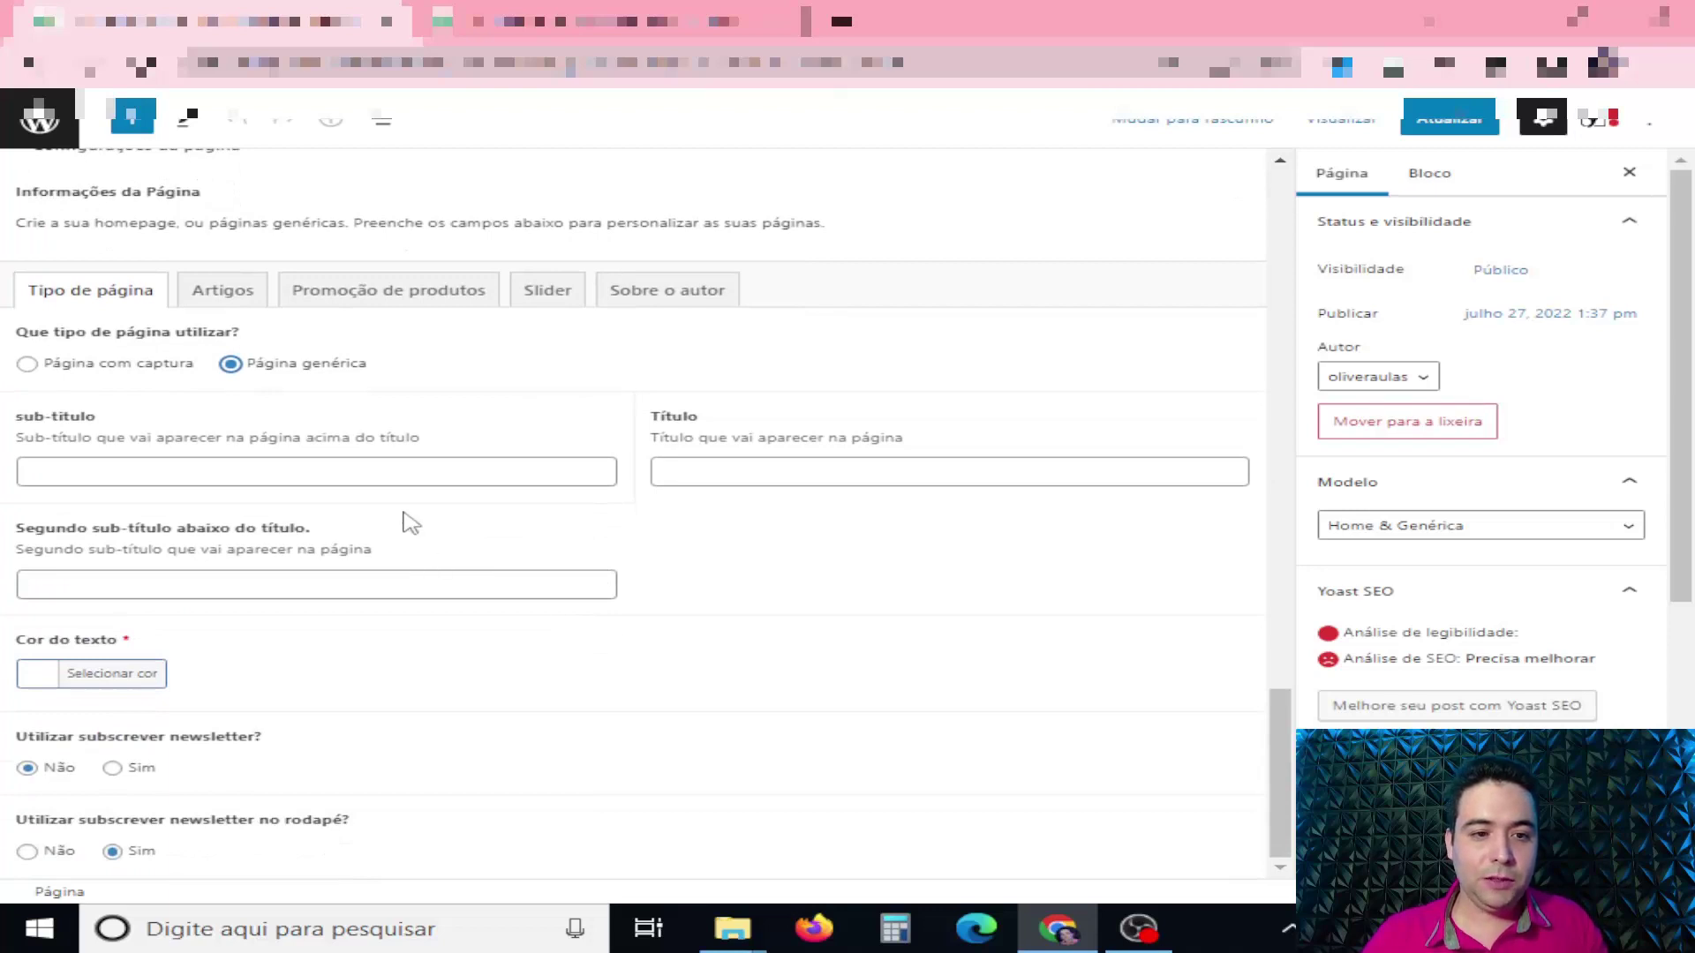
Set the homepage title to AULA YOUTUBE and the sub-title above it to BLOG AULA, and update the page.
{"action": "left_click", "coordinate": [368, 485]}
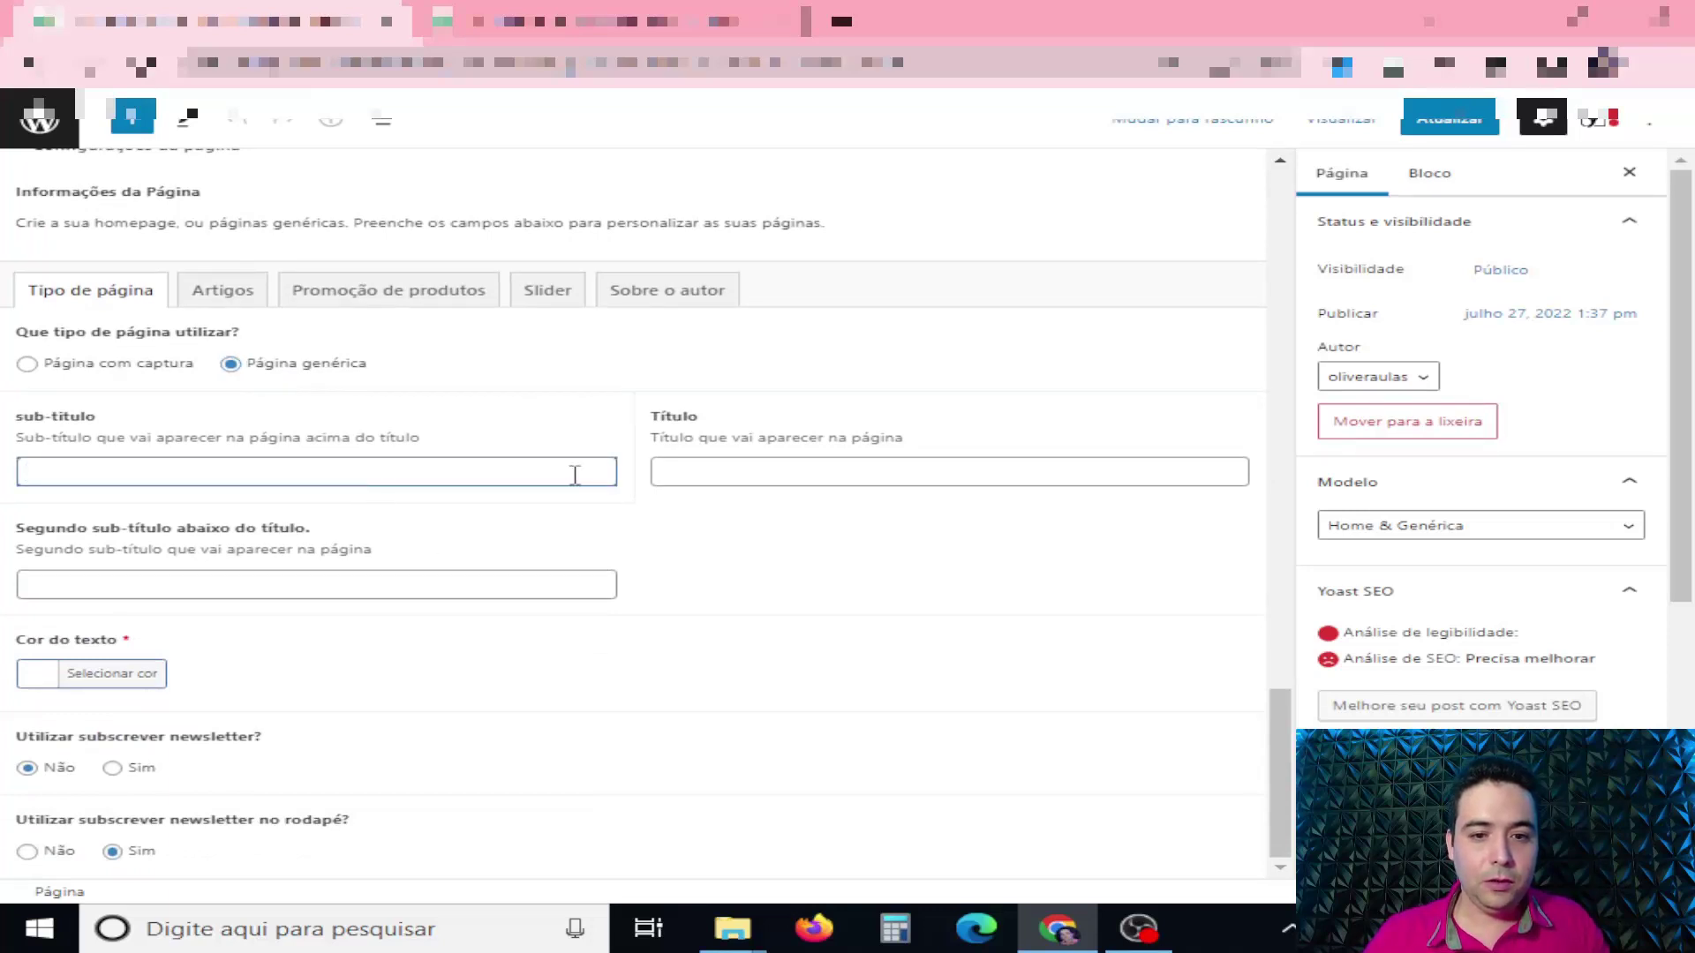
{"action": "left_click", "coordinate": [702, 475]}
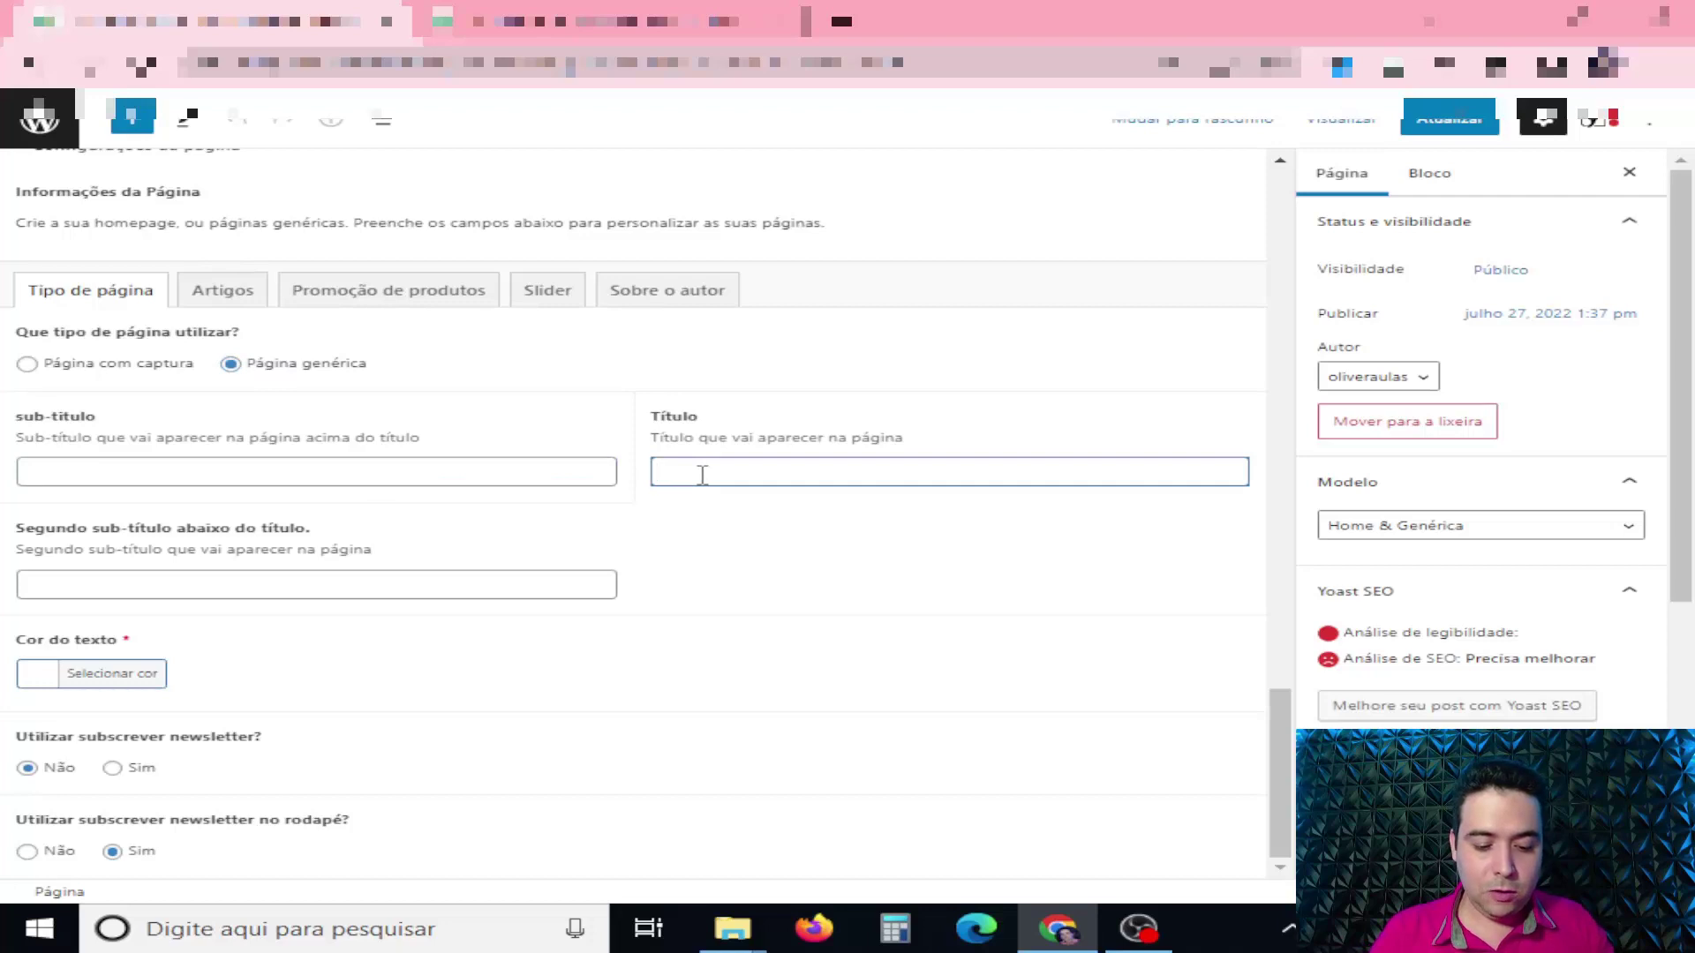
{"action": "type", "text": "AULA YO"}
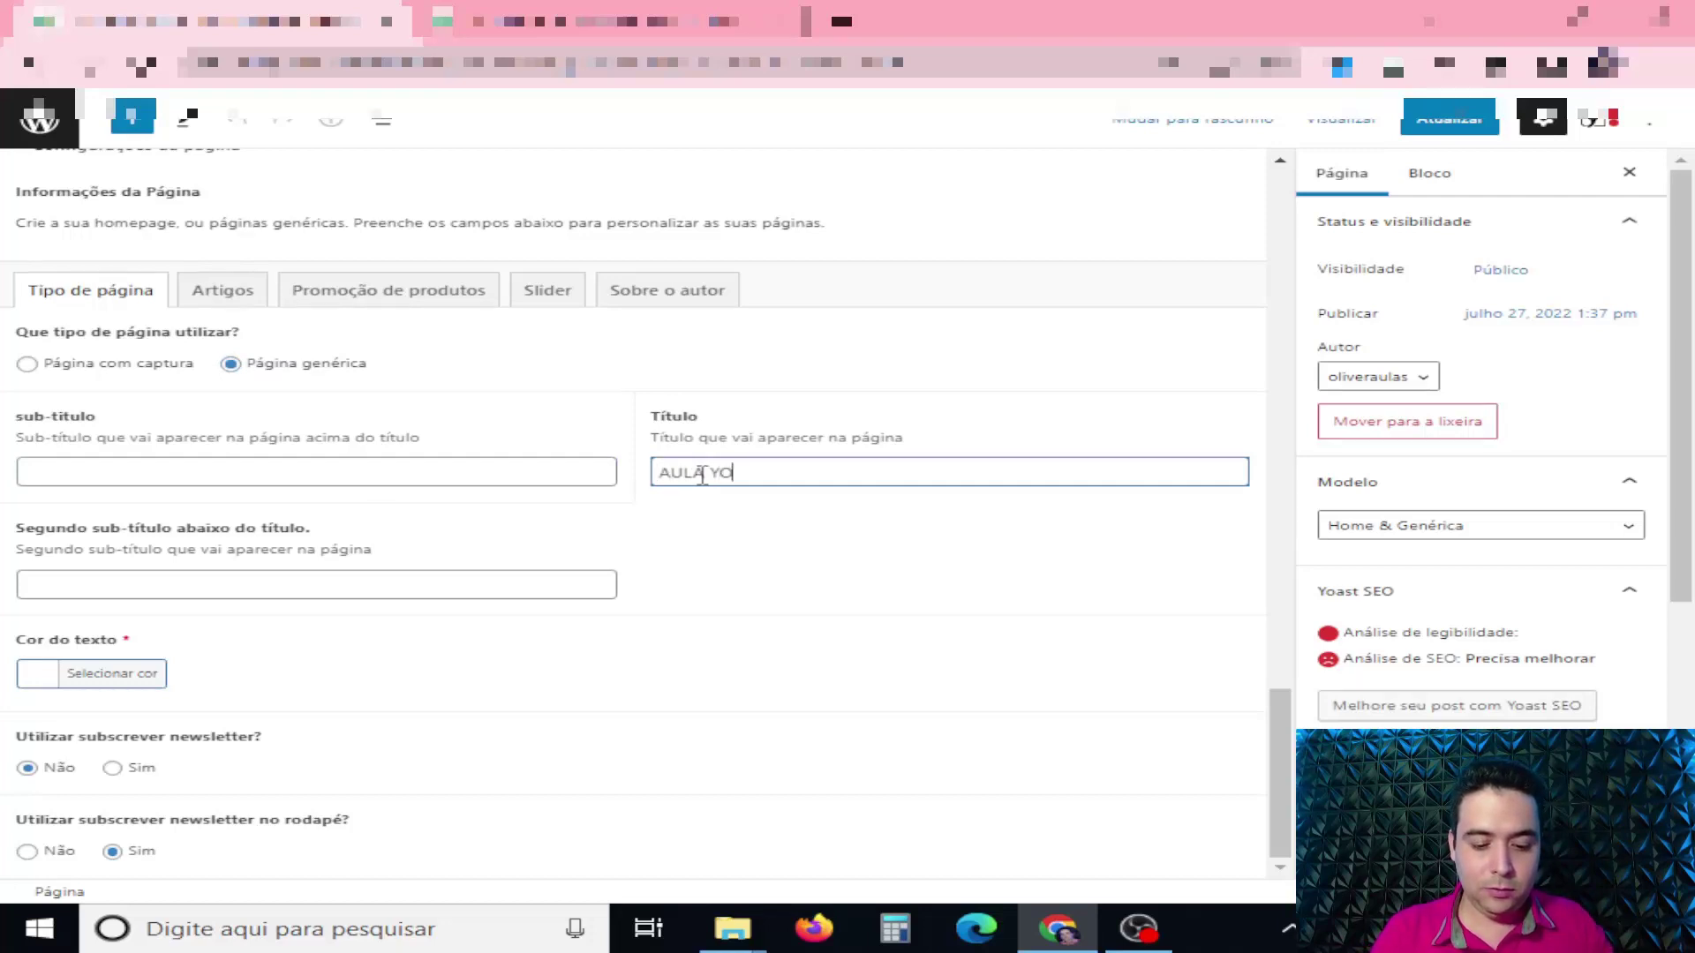
{"action": "type", "text": "UTUBE"}
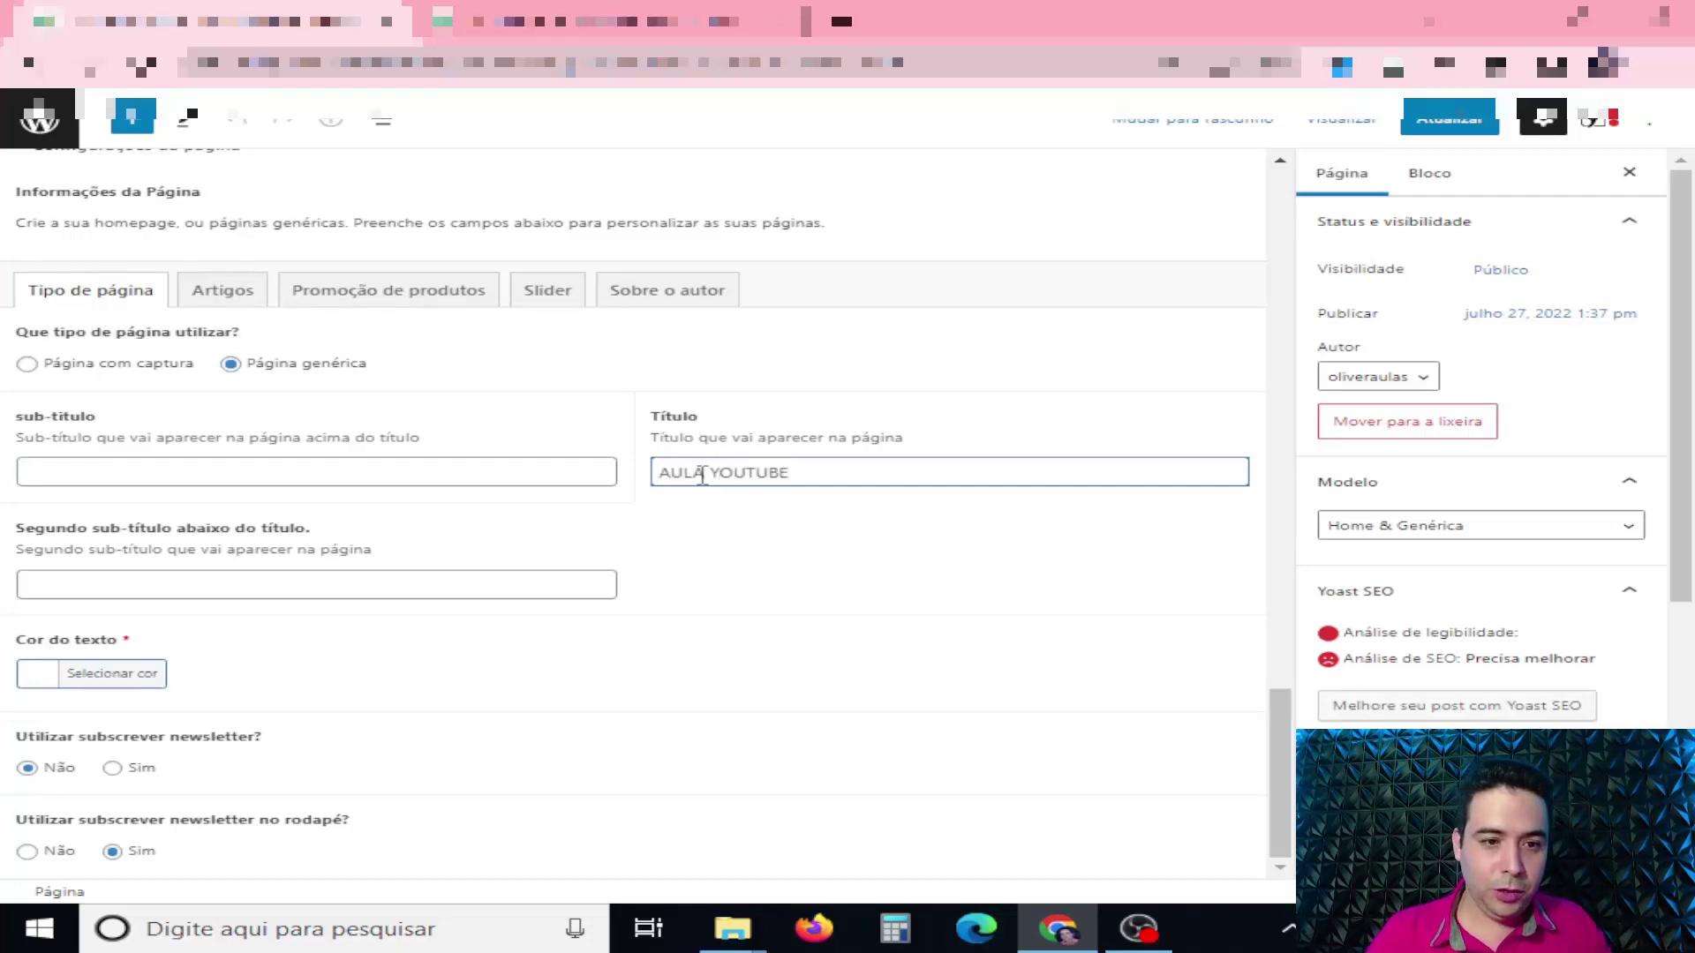
{"action": "left_click", "coordinate": [502, 480]}
{"action": "type", "text": "BLOG AULA"}
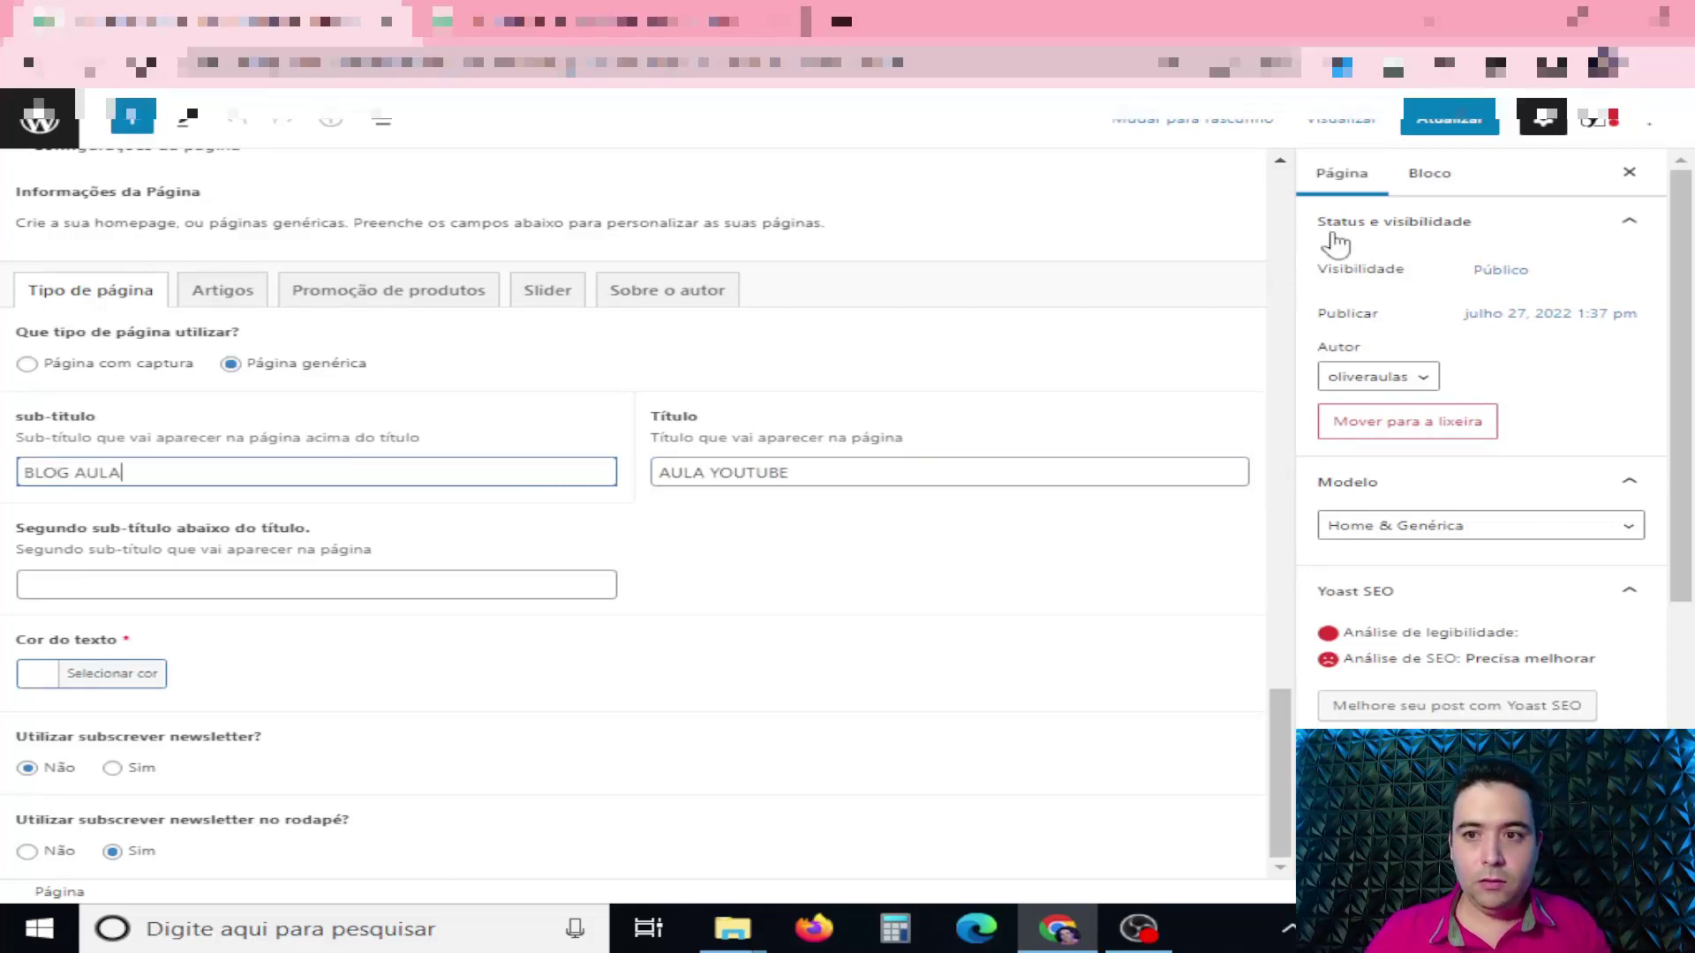
{"action": "left_click", "coordinate": [1448, 119]}
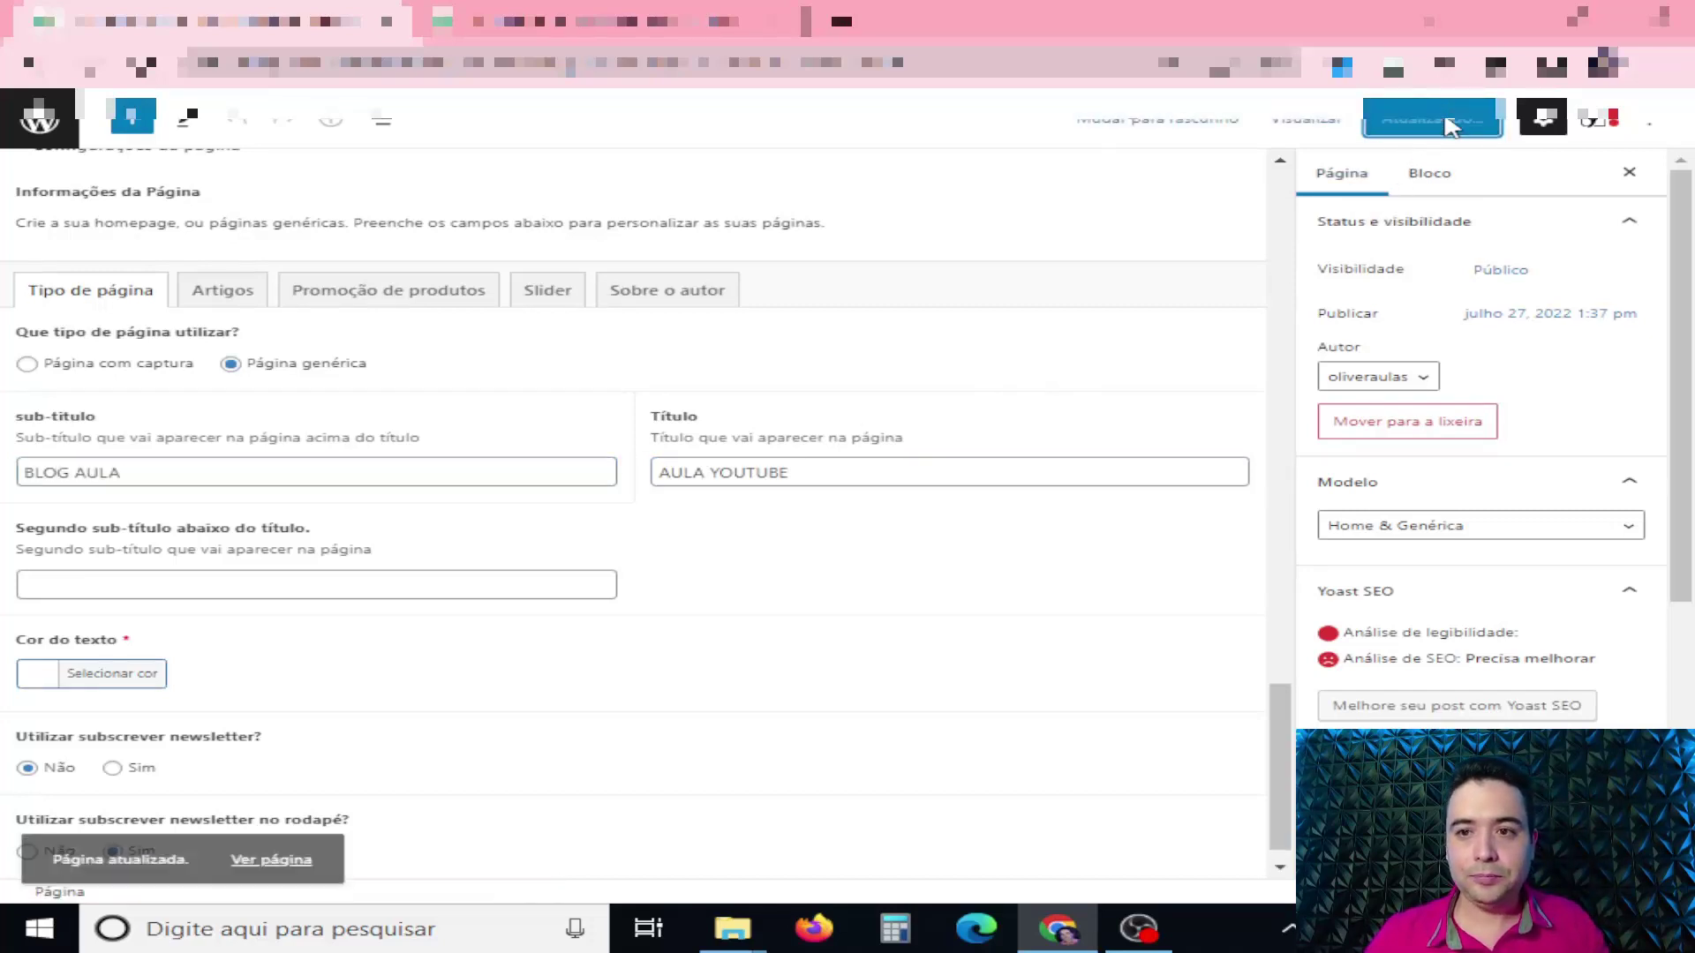
Check the sub-title and title in the header of the live home page, and return to the page editor.
{"action": "left_click", "coordinate": [609, 21]}
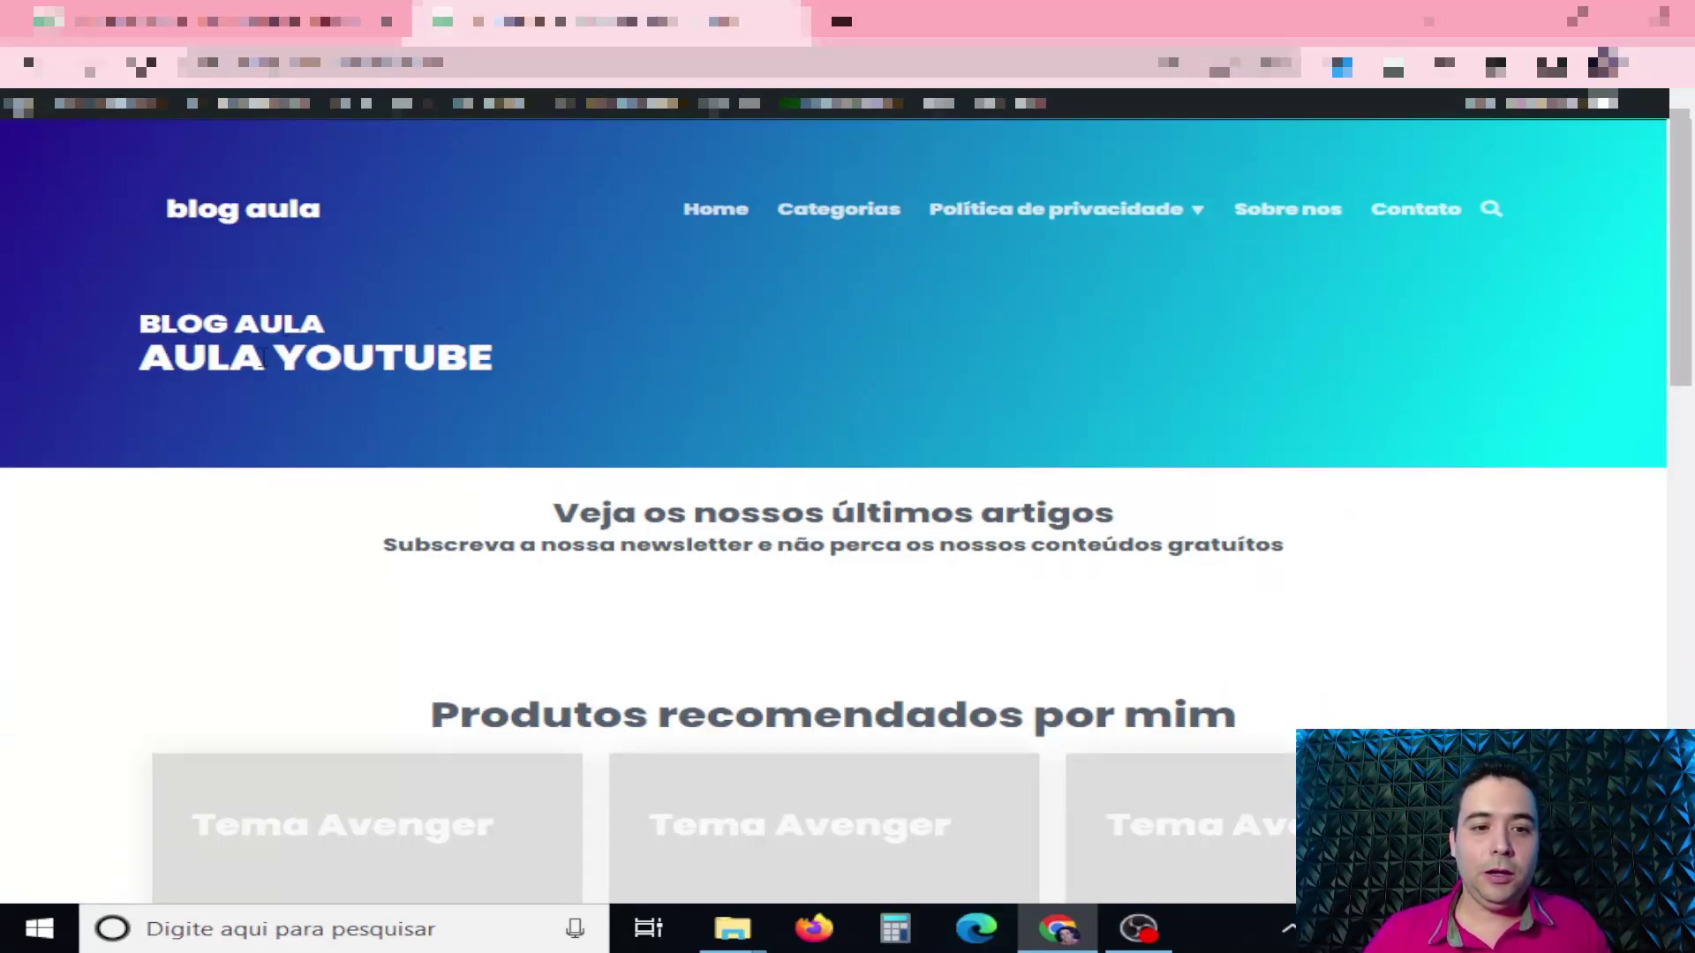
{"action": "left_click_drag", "start_coordinate": [140, 325], "coordinate": [499, 358]}
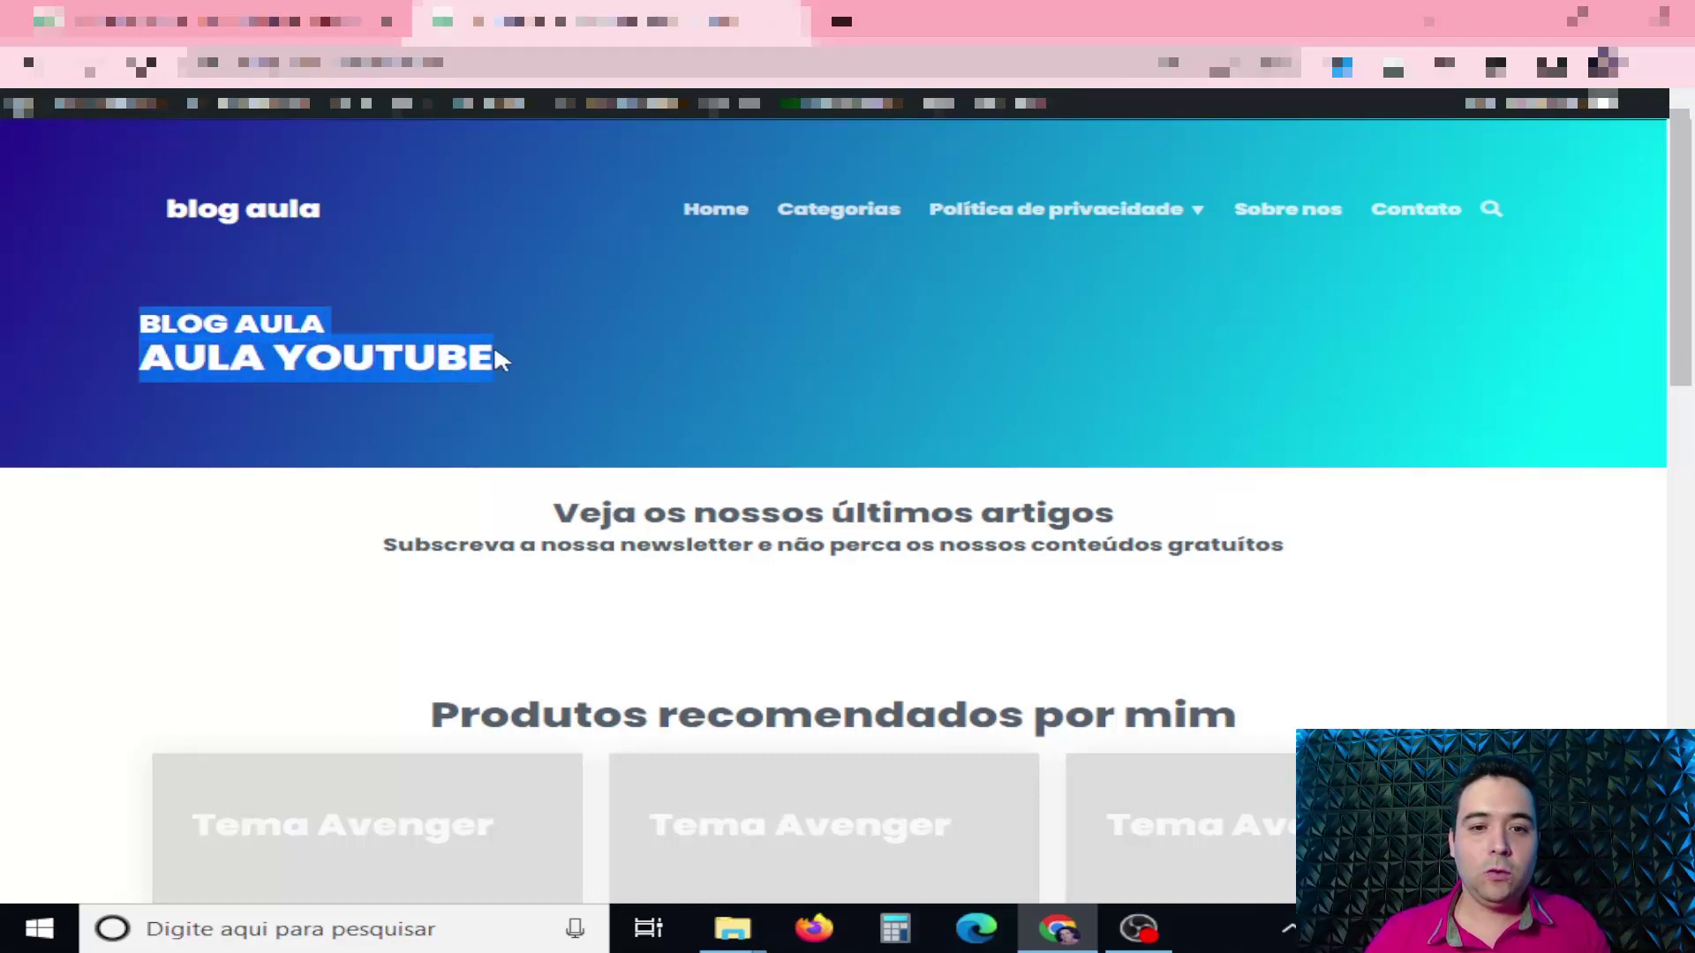
{"action": "left_click", "coordinate": [264, 21]}
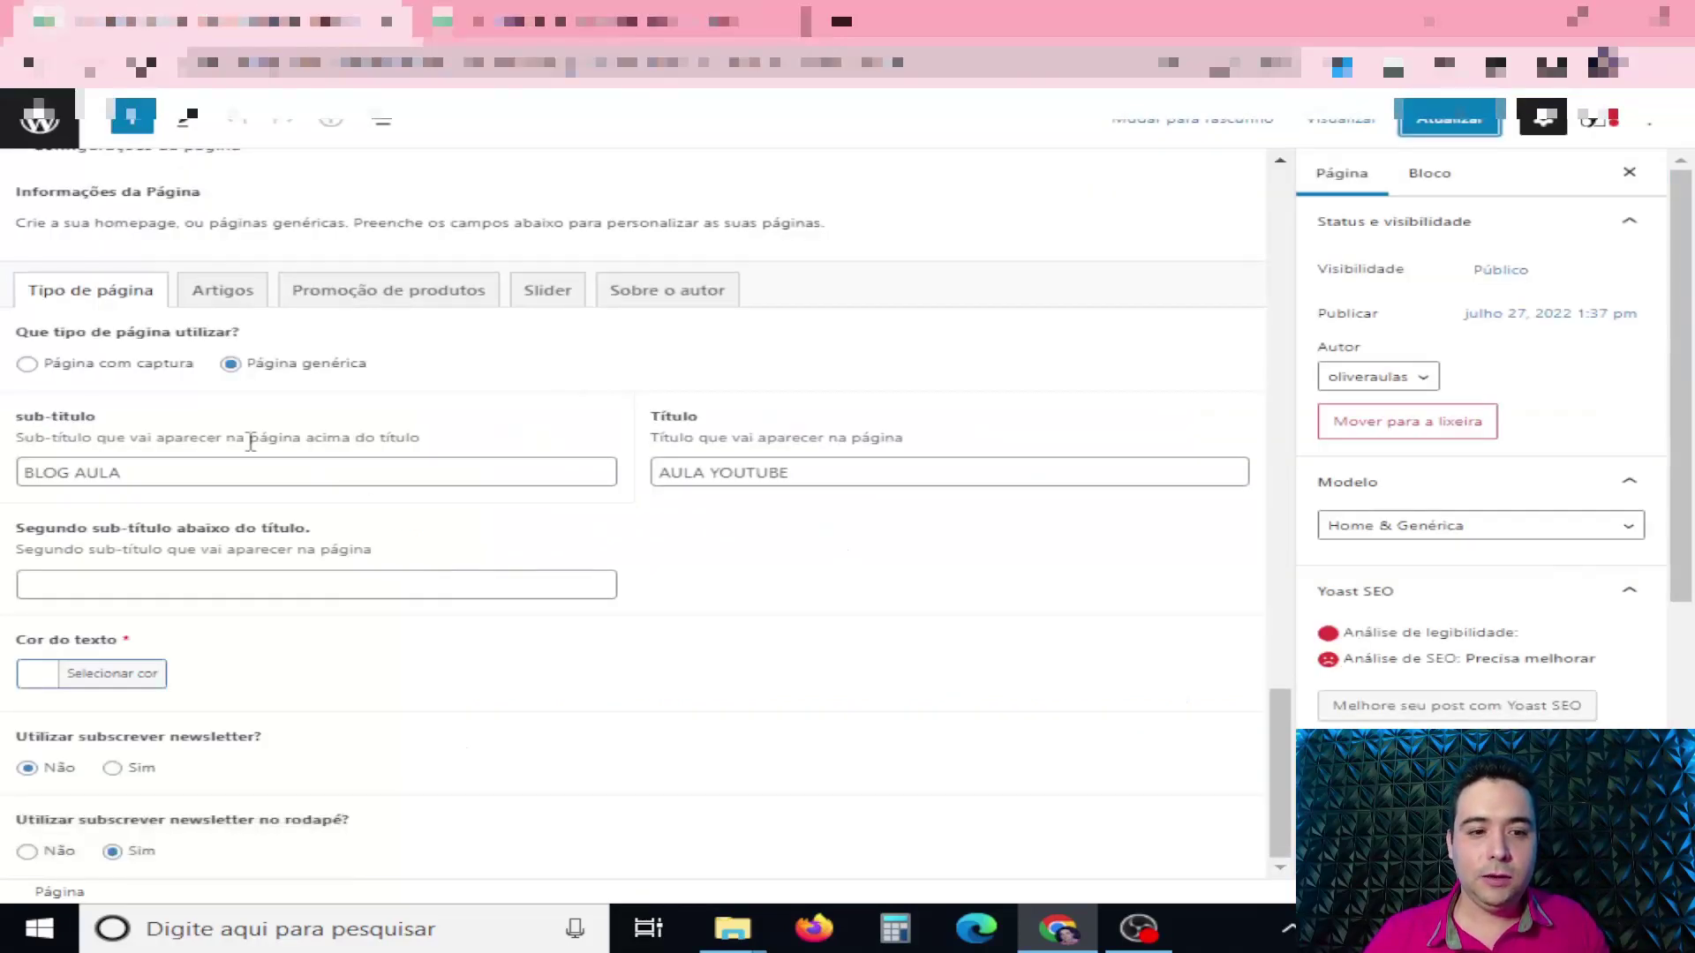
Clear the homepage's sub-title and title fields and update the page.
{"action": "triple_click", "coordinate": [133, 477]}
{"action": "key", "text": "BackSpace"}
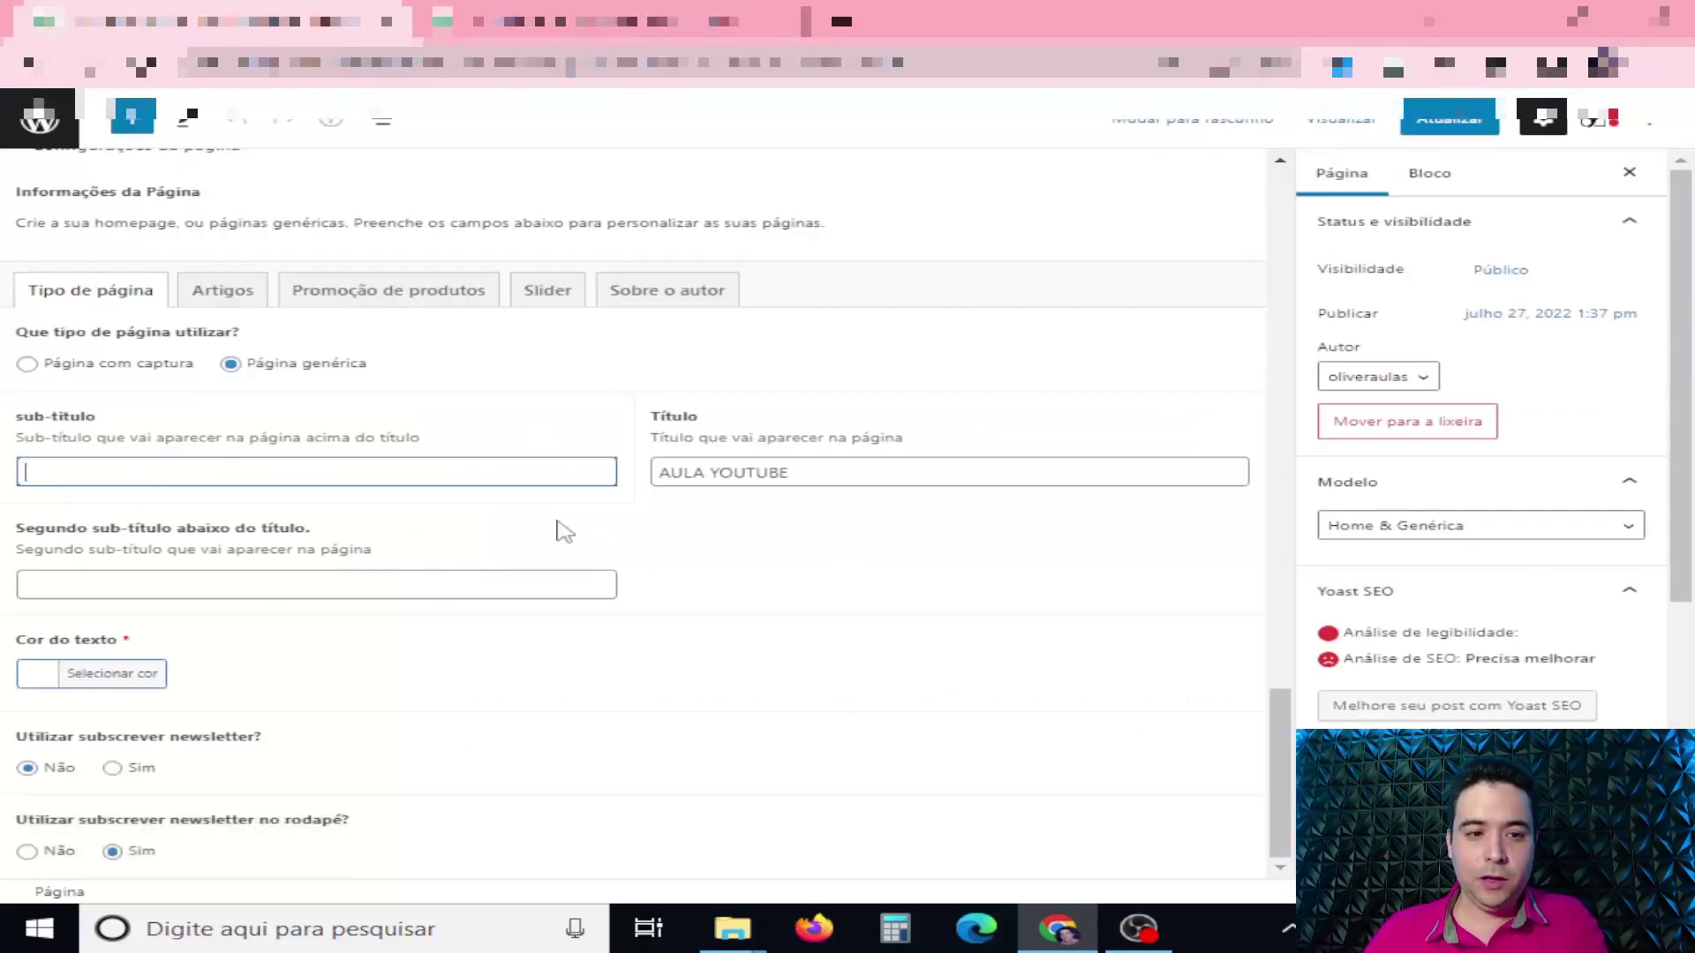
{"action": "left_click_drag", "start_coordinate": [848, 485], "coordinate": [632, 473]}
{"action": "key", "text": "BackSpace"}
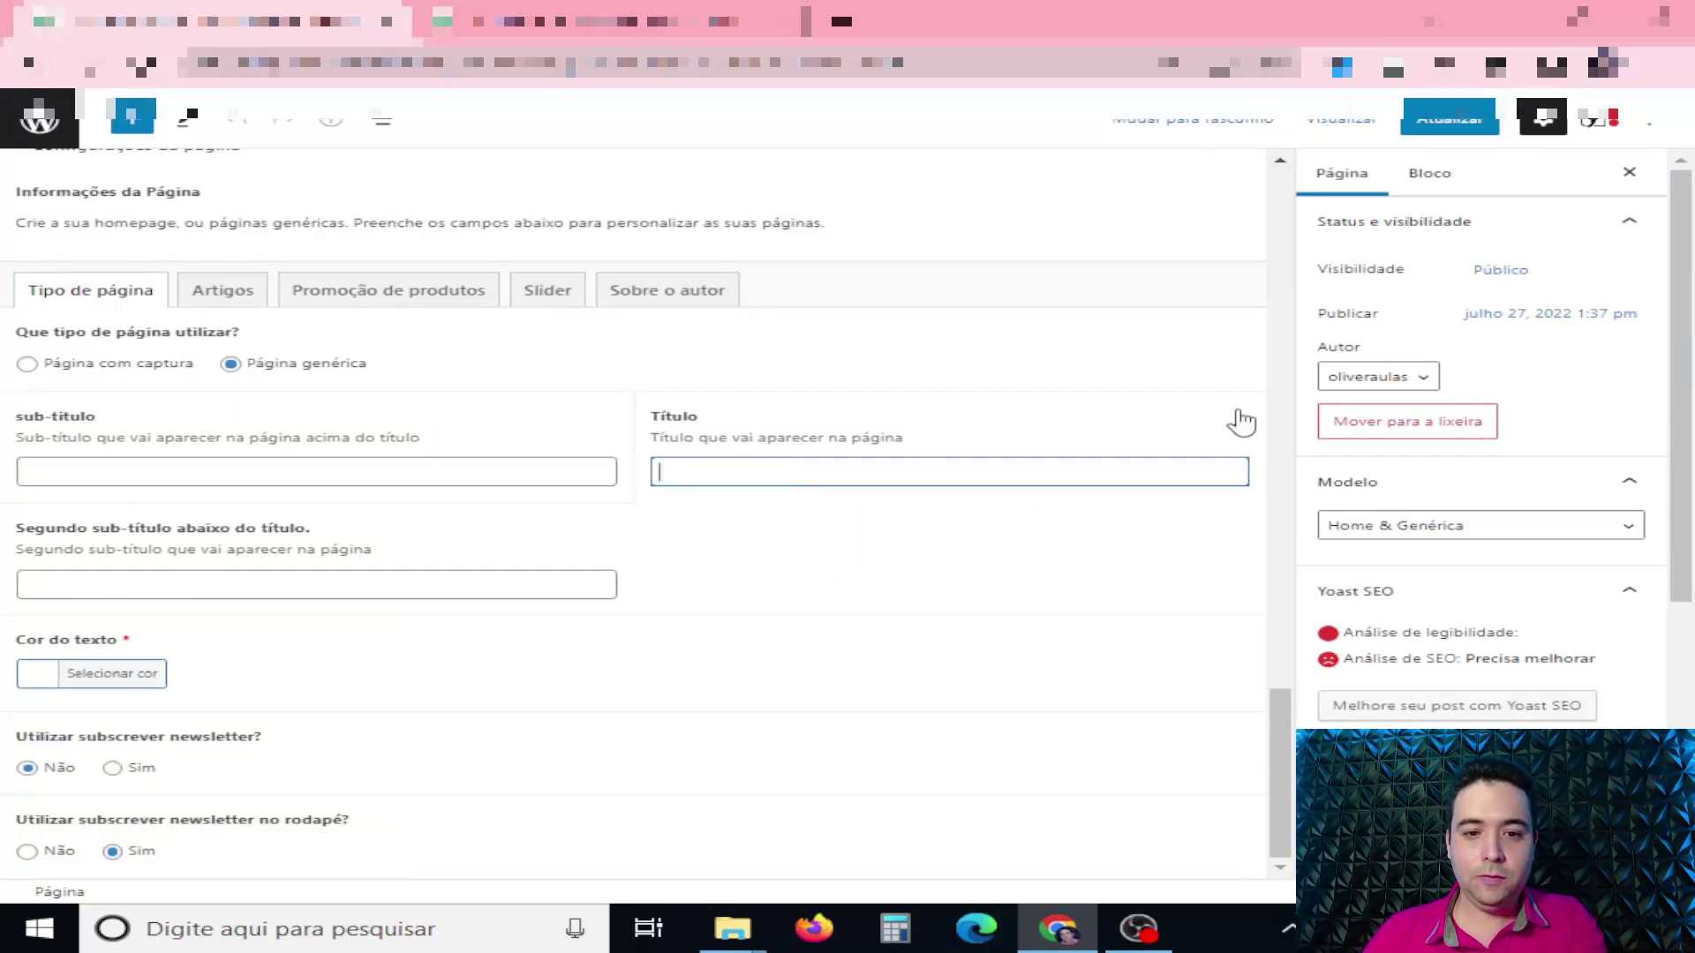
{"action": "left_click", "coordinate": [1468, 121]}
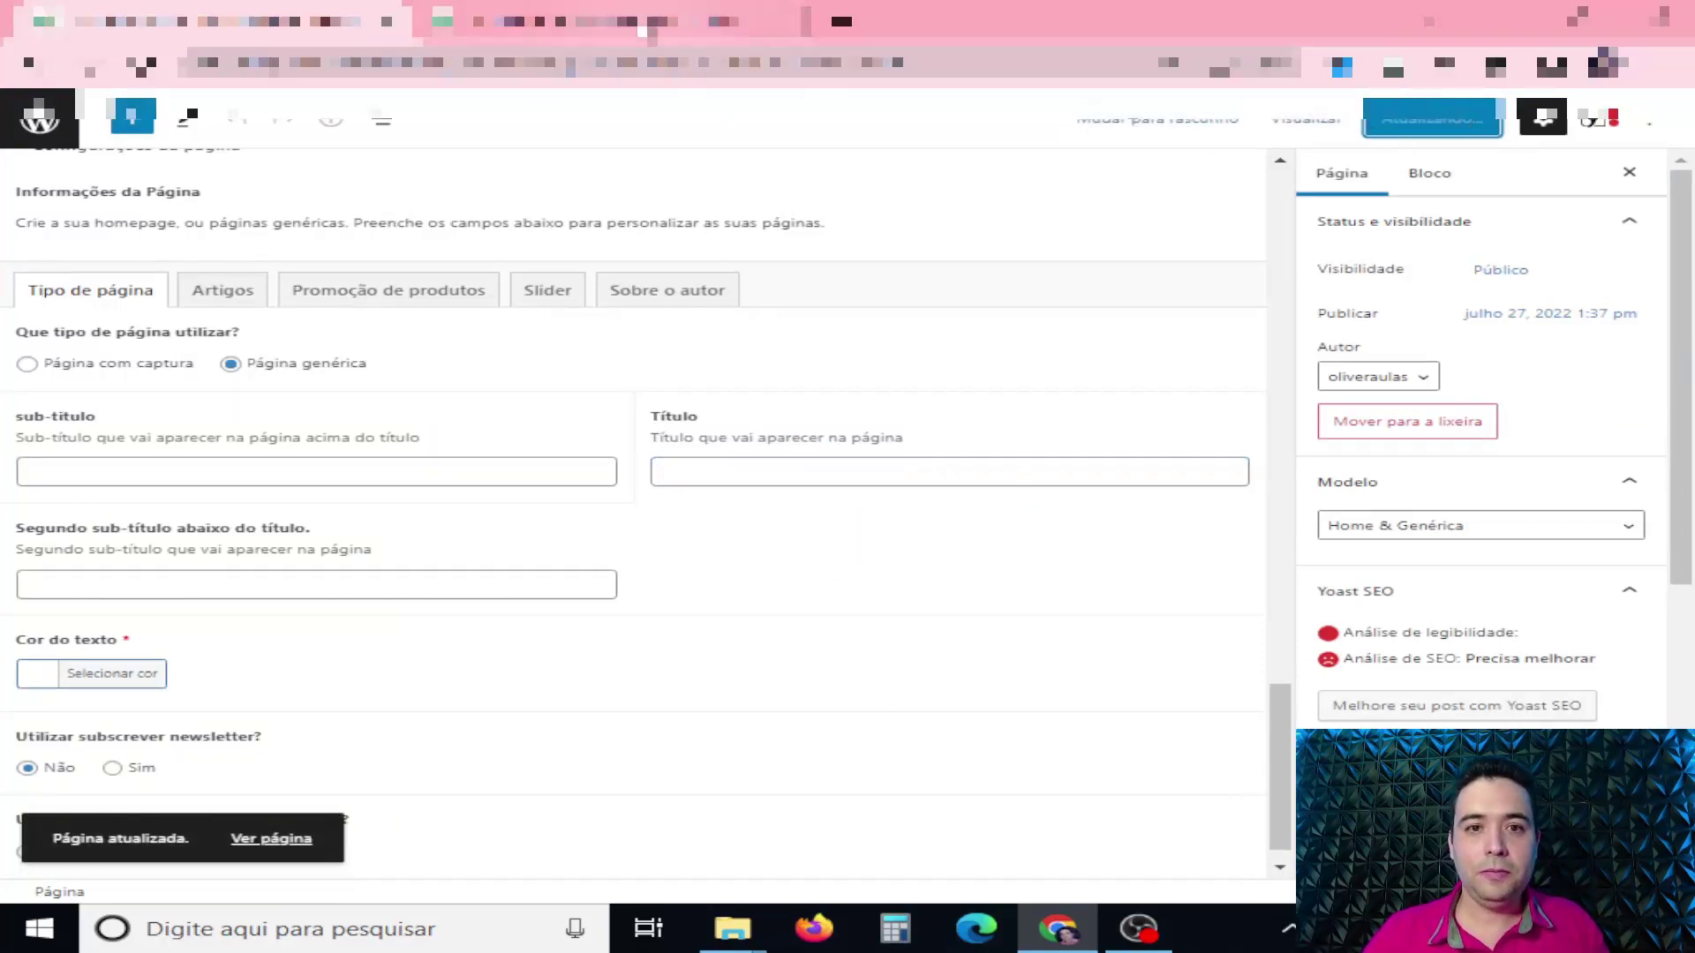
Reload the live home page to examine its header without title texts, and return to the editor.
{"action": "left_click", "coordinate": [609, 21]}
{"action": "key", "text": "F5"}
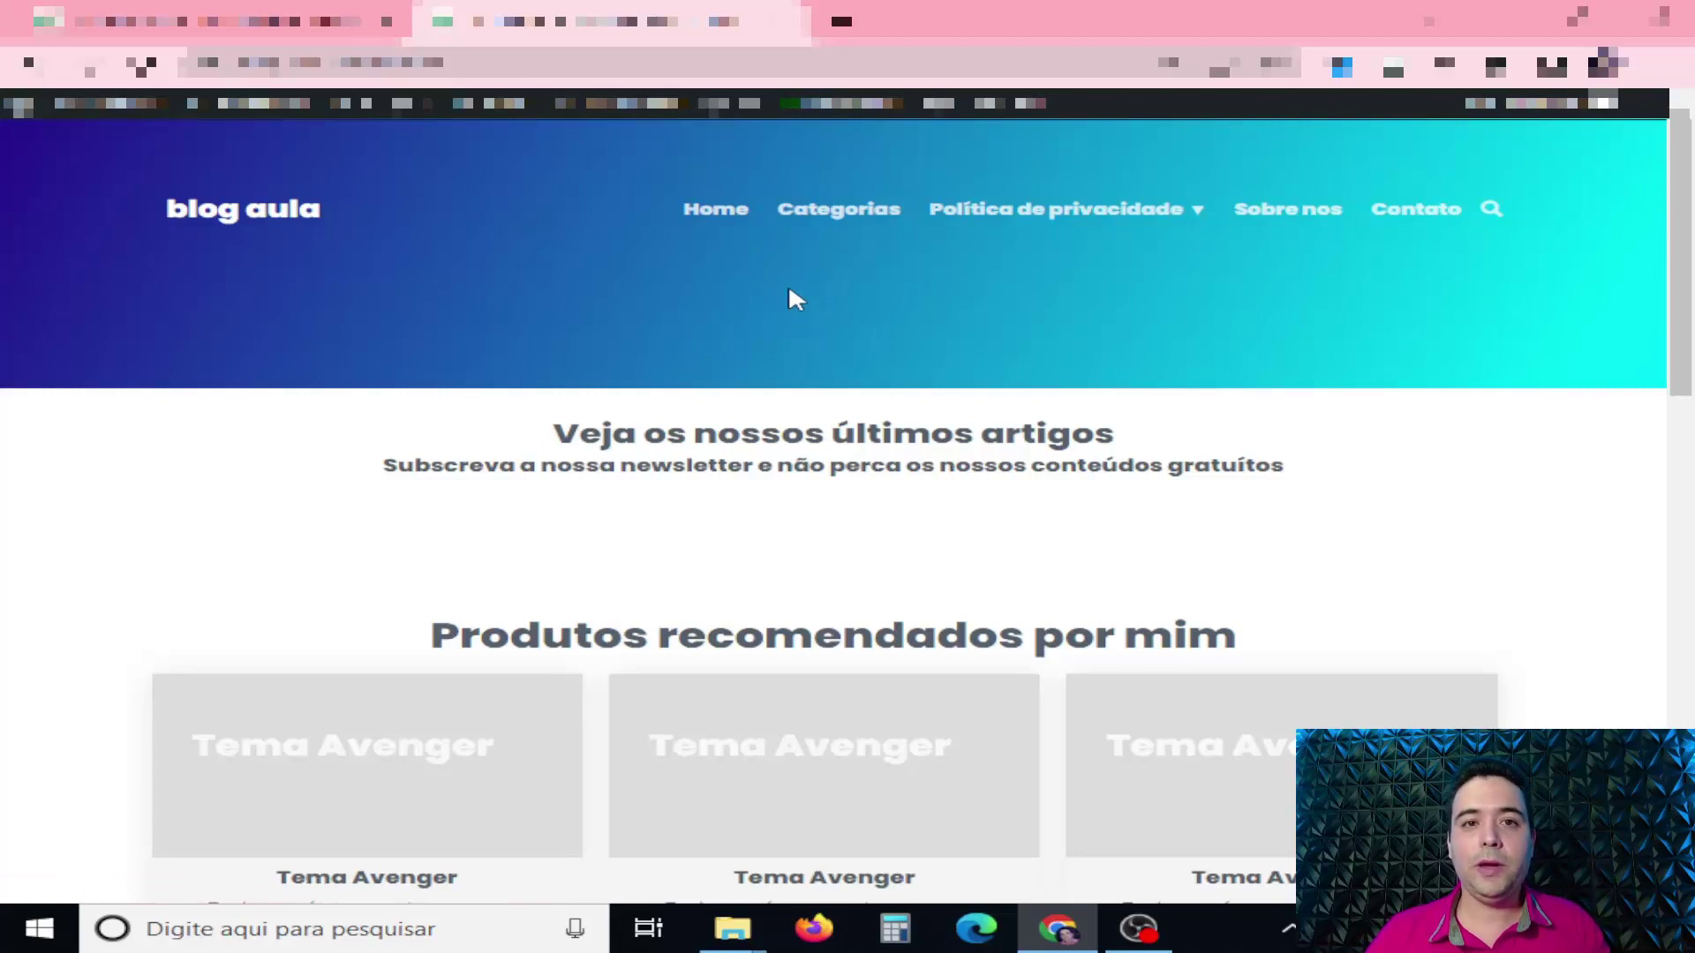
{"action": "left_click", "coordinate": [217, 21]}
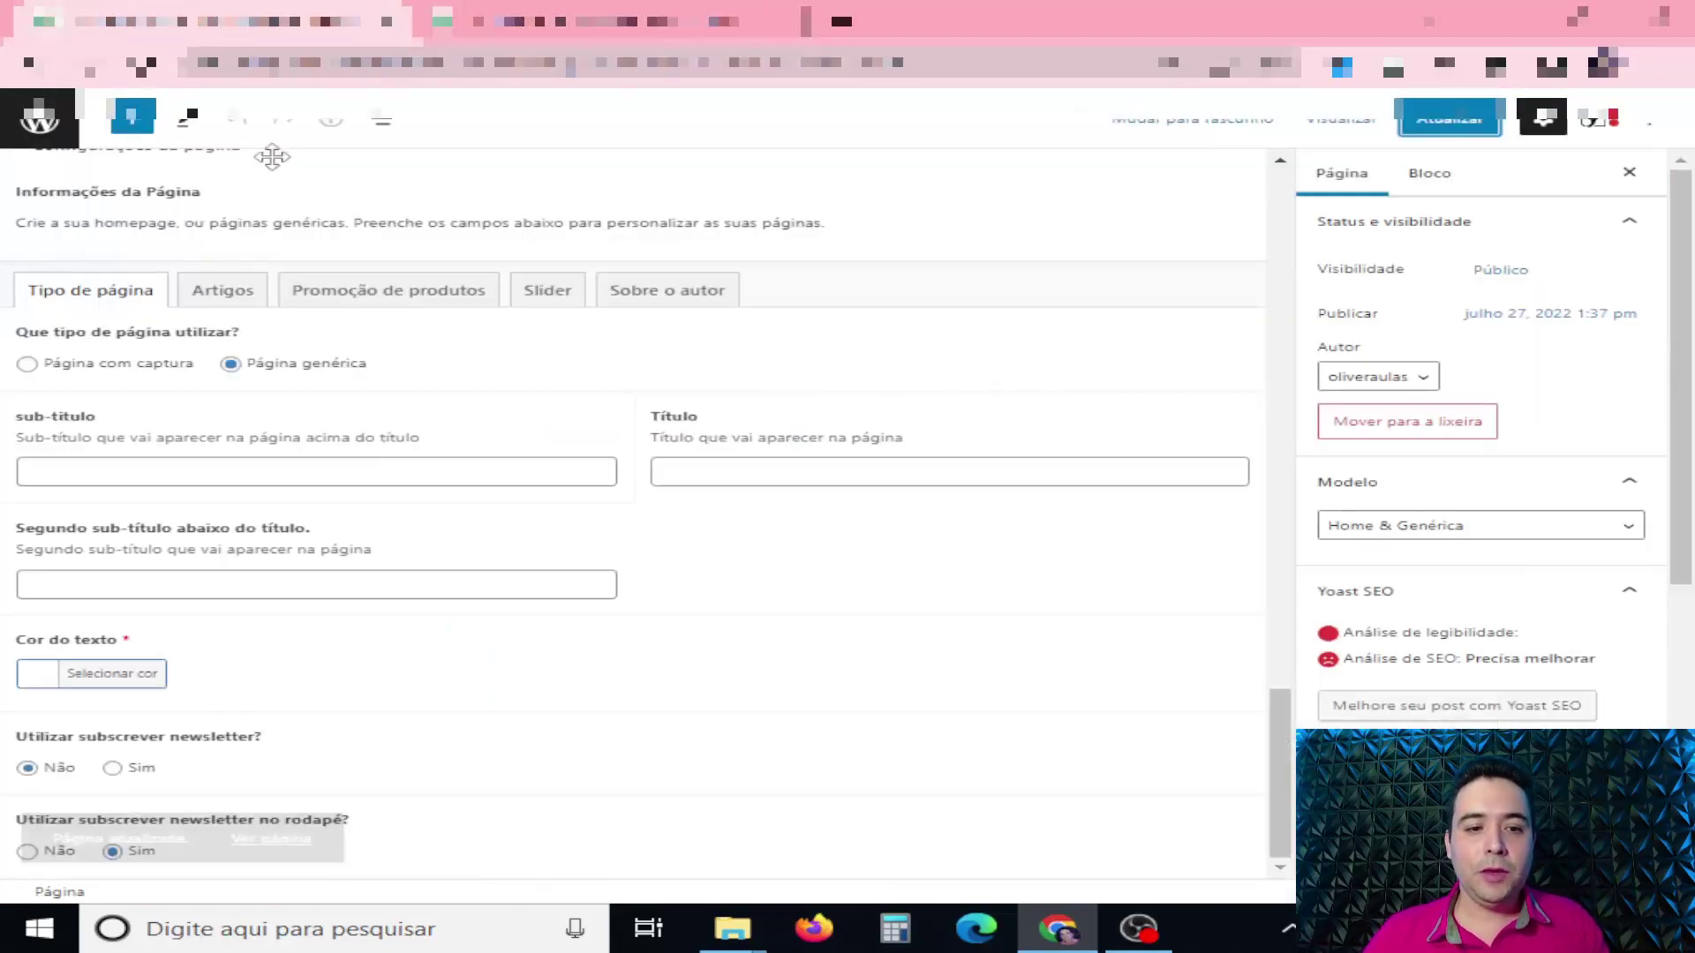
Set the homepage's page type to Página com captura and update the page.
{"action": "left_click", "coordinate": [27, 363]}
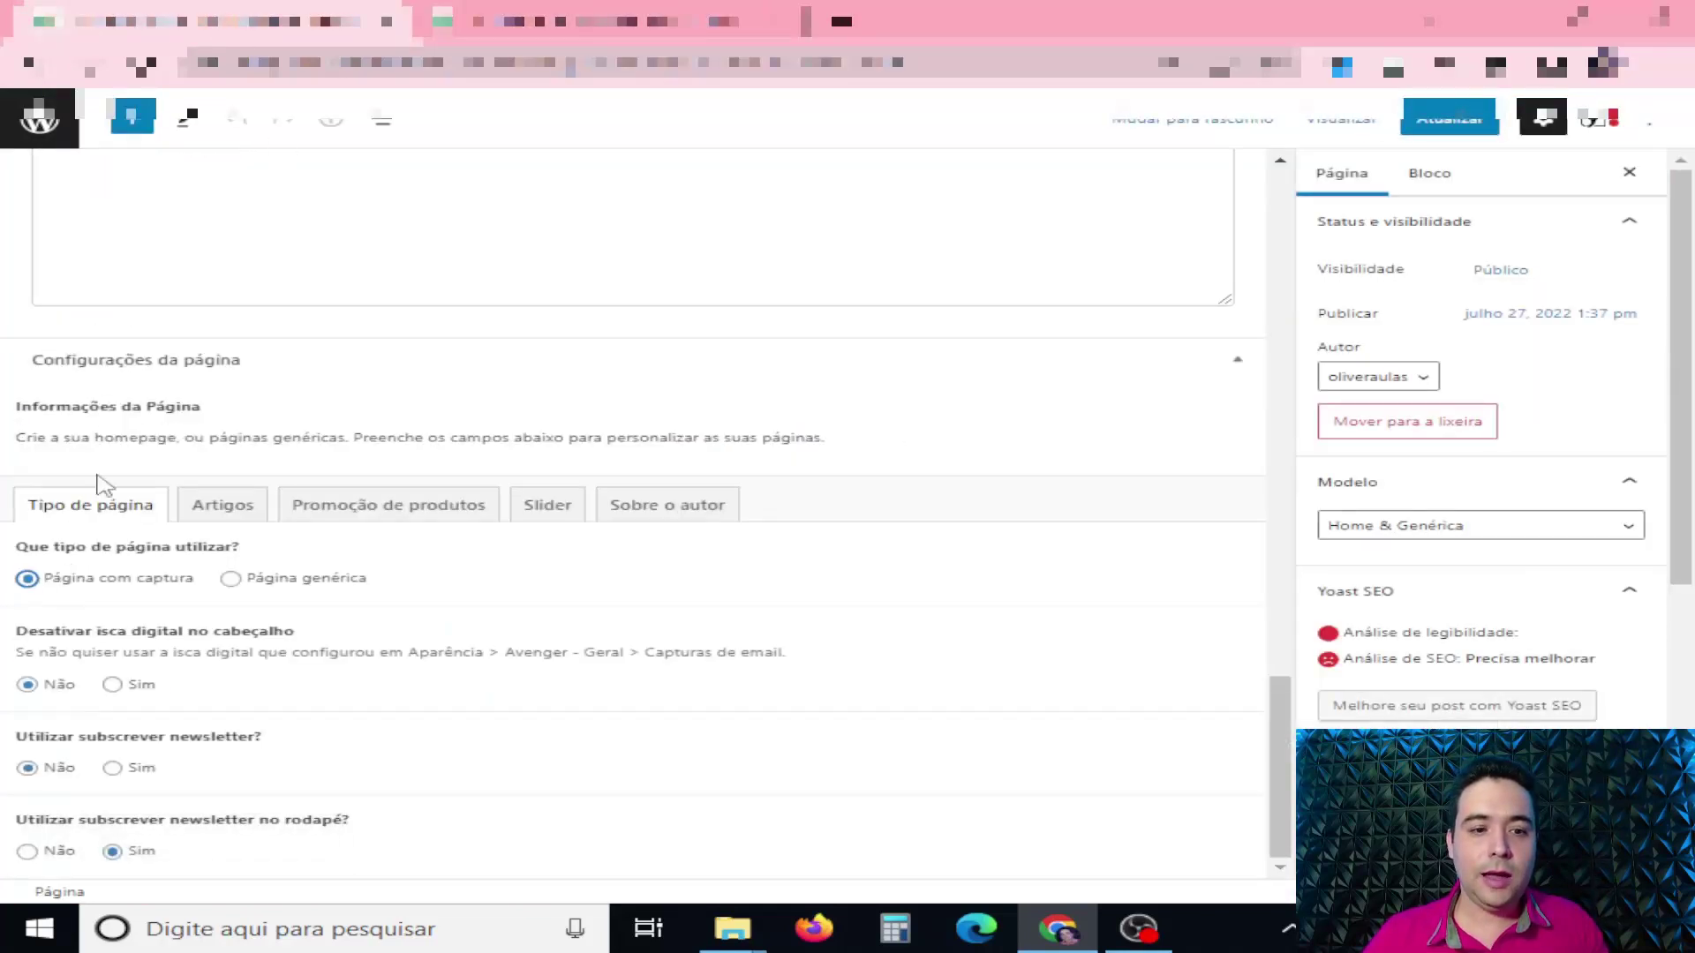
{"action": "scroll", "coordinate": [226, 443], "scroll_direction": "up", "scroll_amount": 5}
{"action": "scroll", "coordinate": [226, 443], "scroll_direction": "down", "scroll_amount": 5}
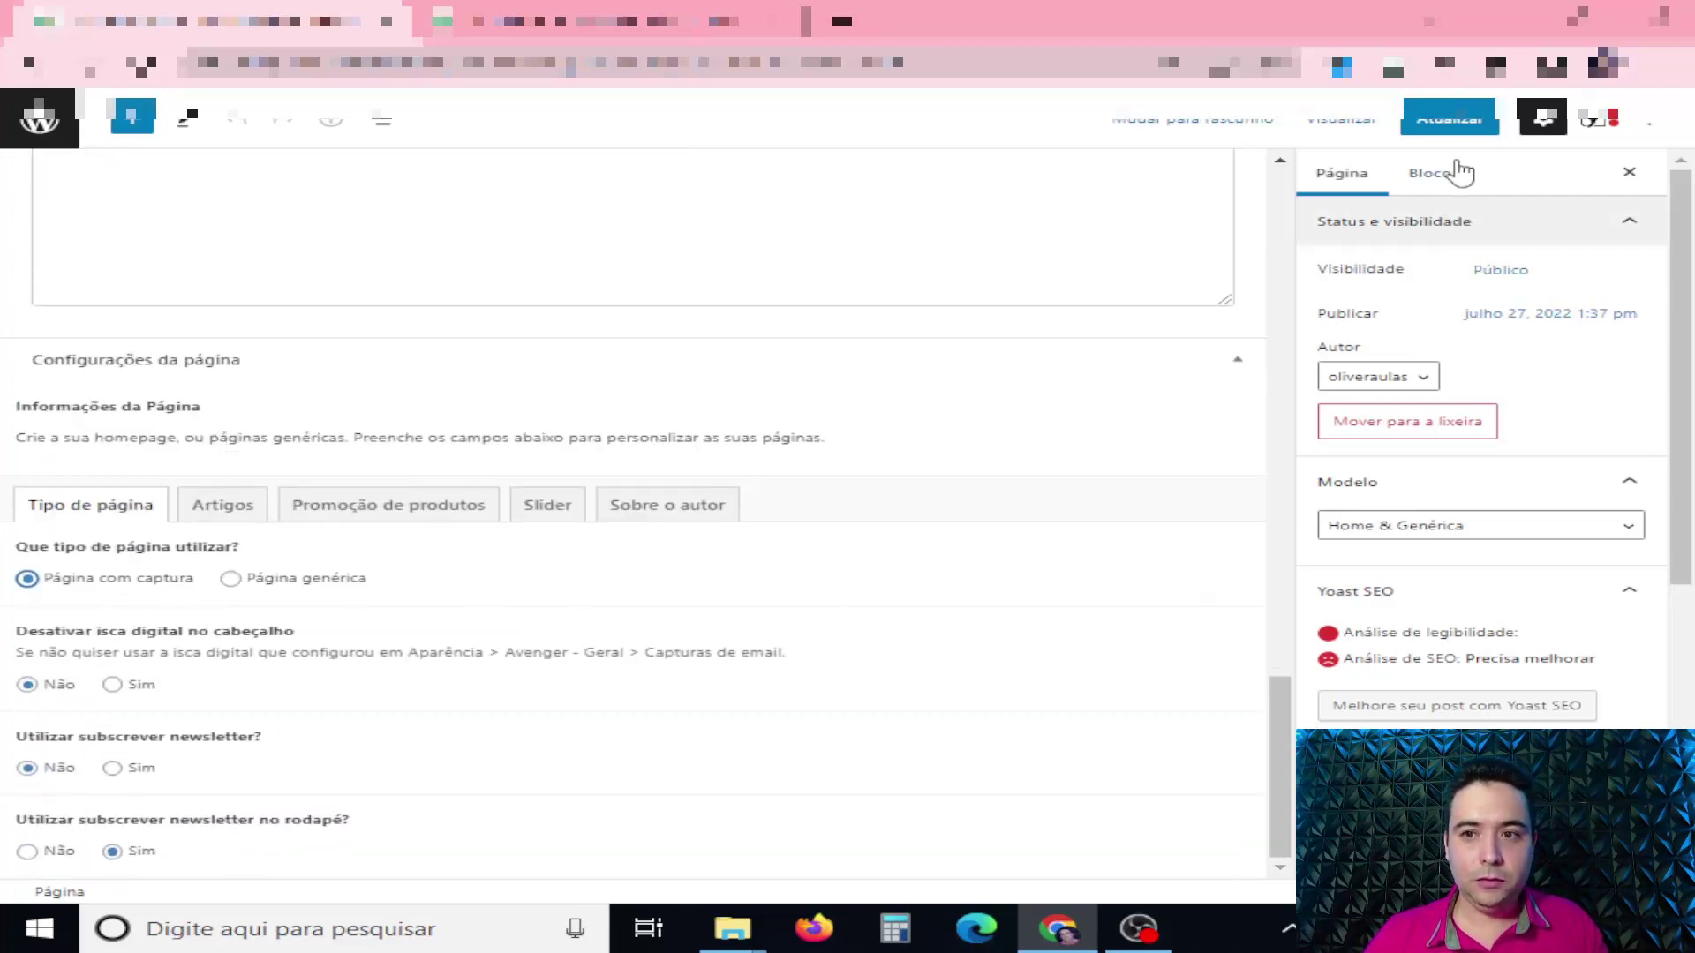
{"action": "left_click", "coordinate": [1449, 118]}
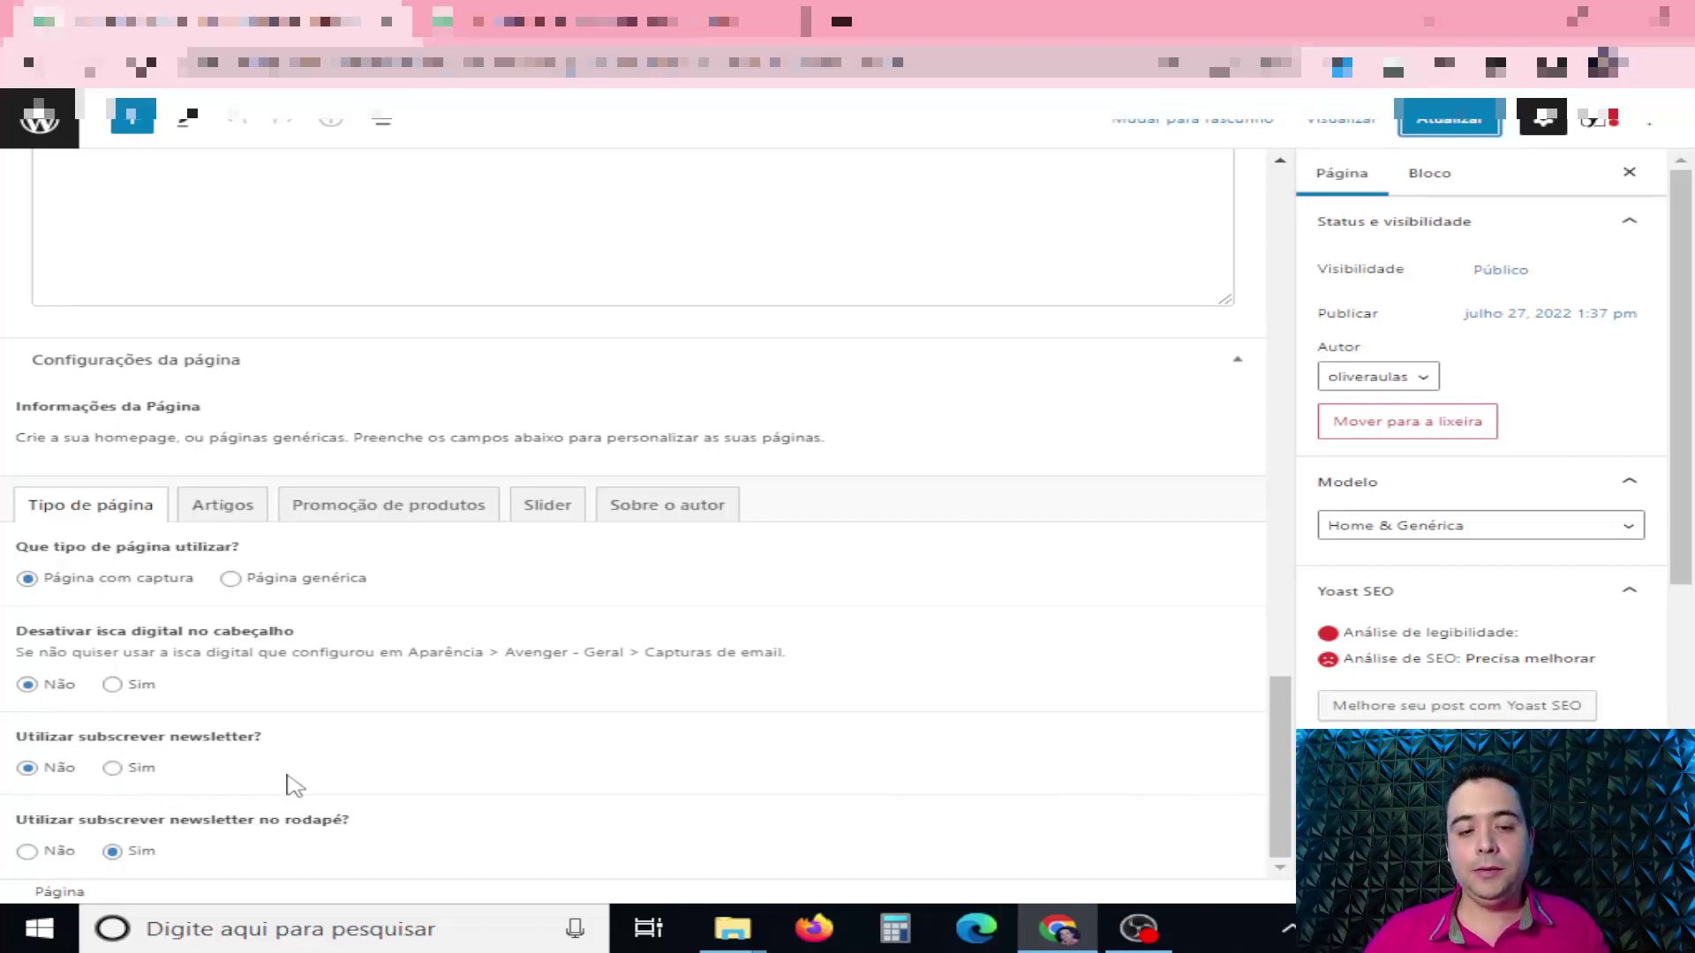
Enable the newsletter subscription on the homepage, review its call-to-action text and capture form HTML code, and update the page.
{"action": "left_click", "coordinate": [112, 776]}
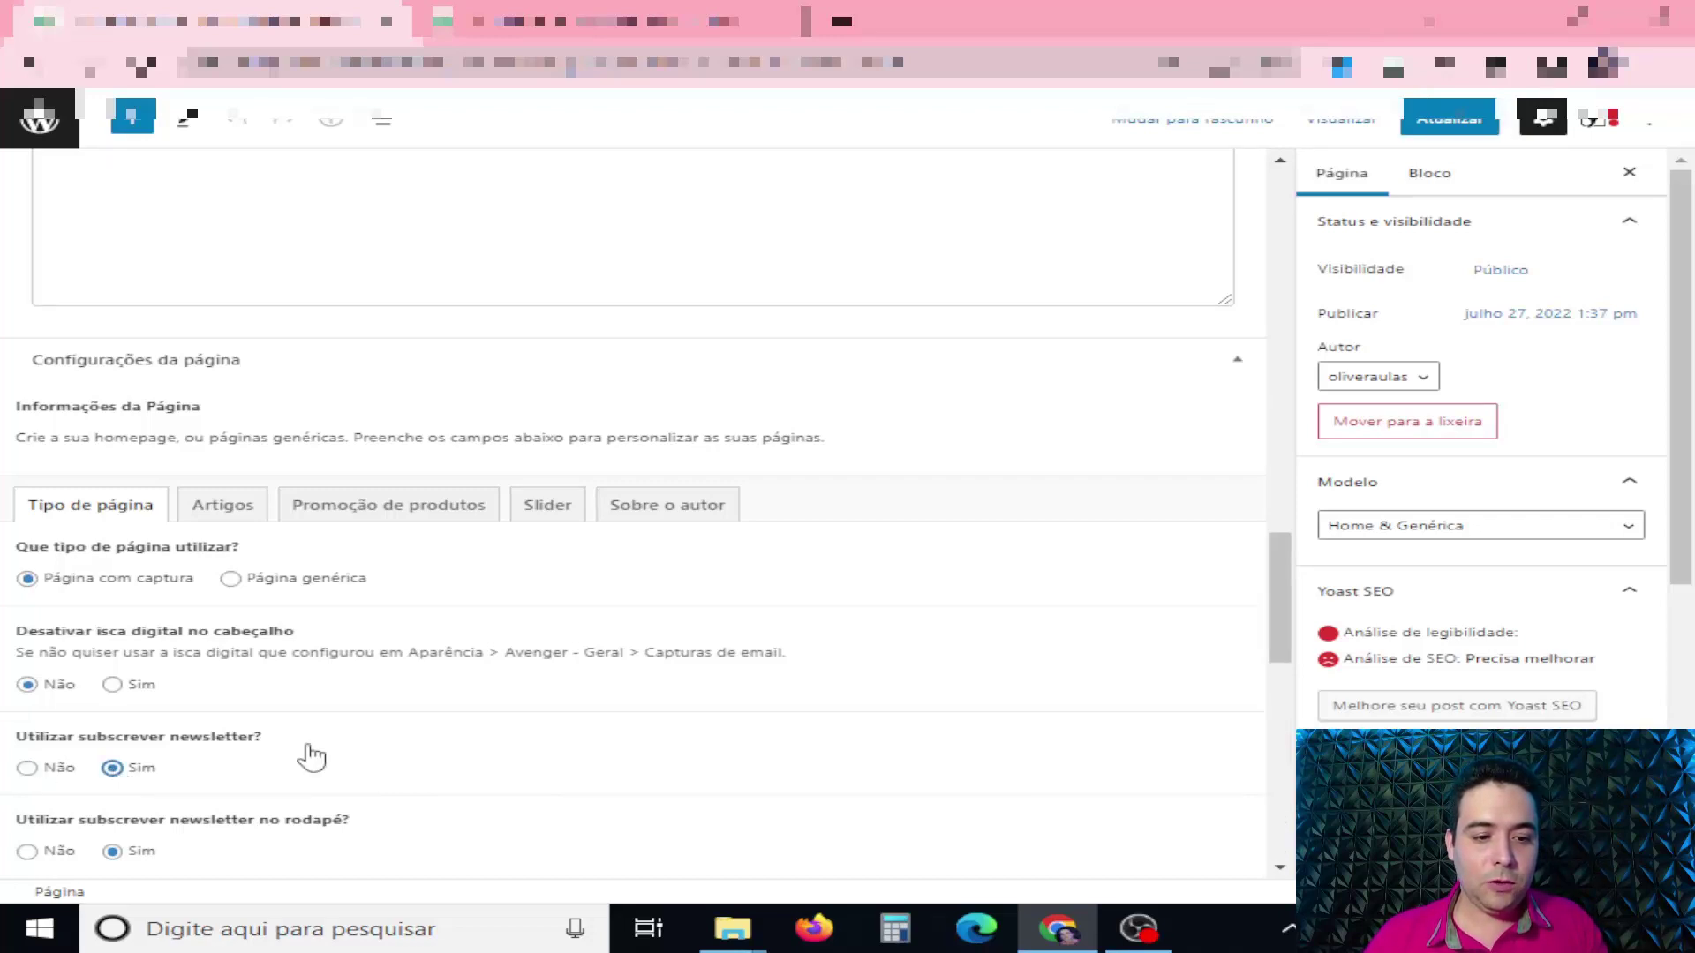
{"action": "scroll", "coordinate": [311, 756], "scroll_direction": "down", "scroll_amount": 3}
{"action": "scroll", "coordinate": [311, 756], "scroll_direction": "down", "scroll_amount": 3}
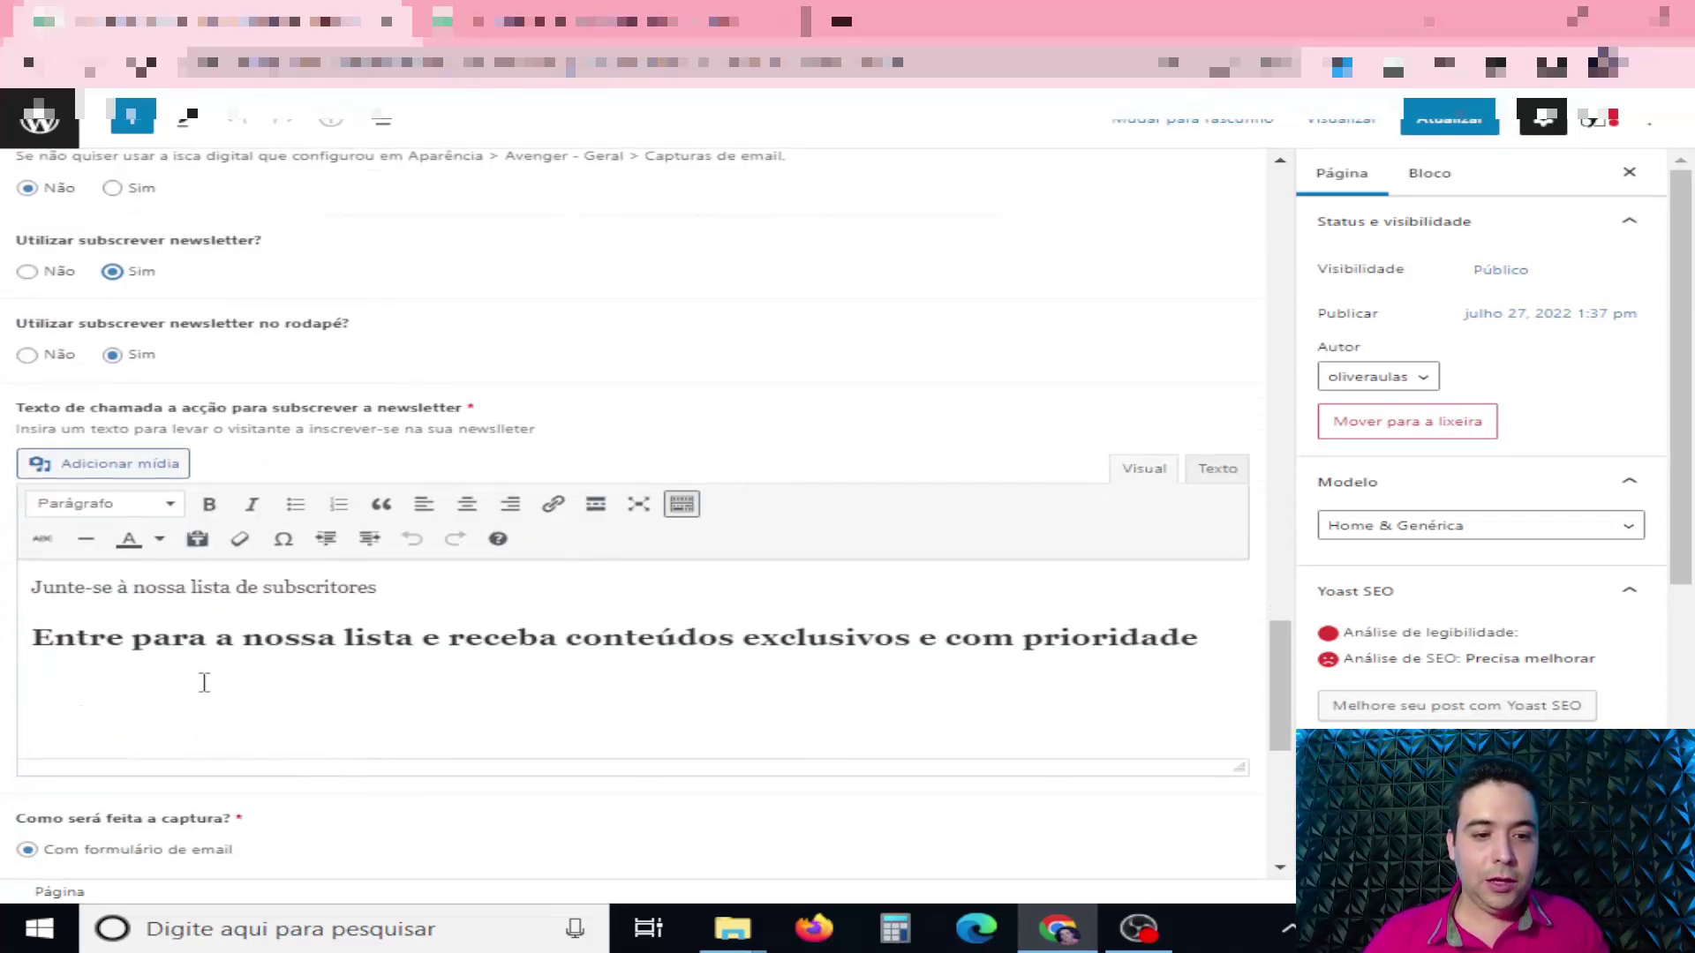
{"action": "scroll", "coordinate": [227, 683], "scroll_direction": "down", "scroll_amount": 1}
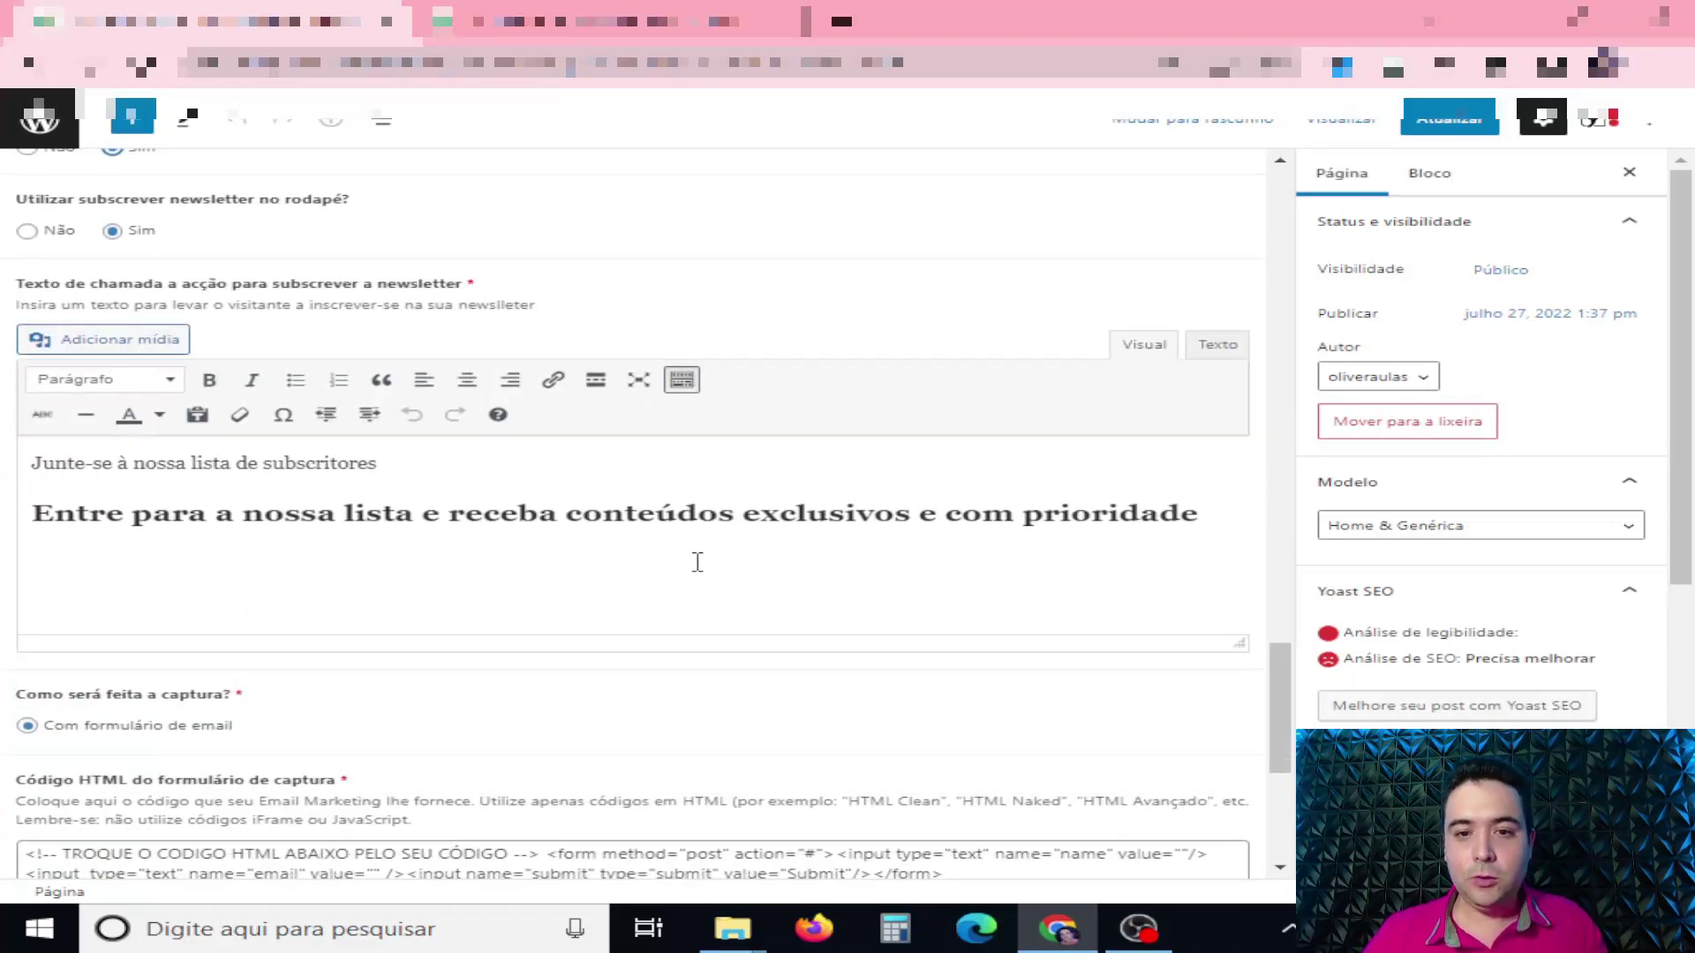
{"action": "scroll", "coordinate": [753, 545], "scroll_direction": "down", "scroll_amount": 5}
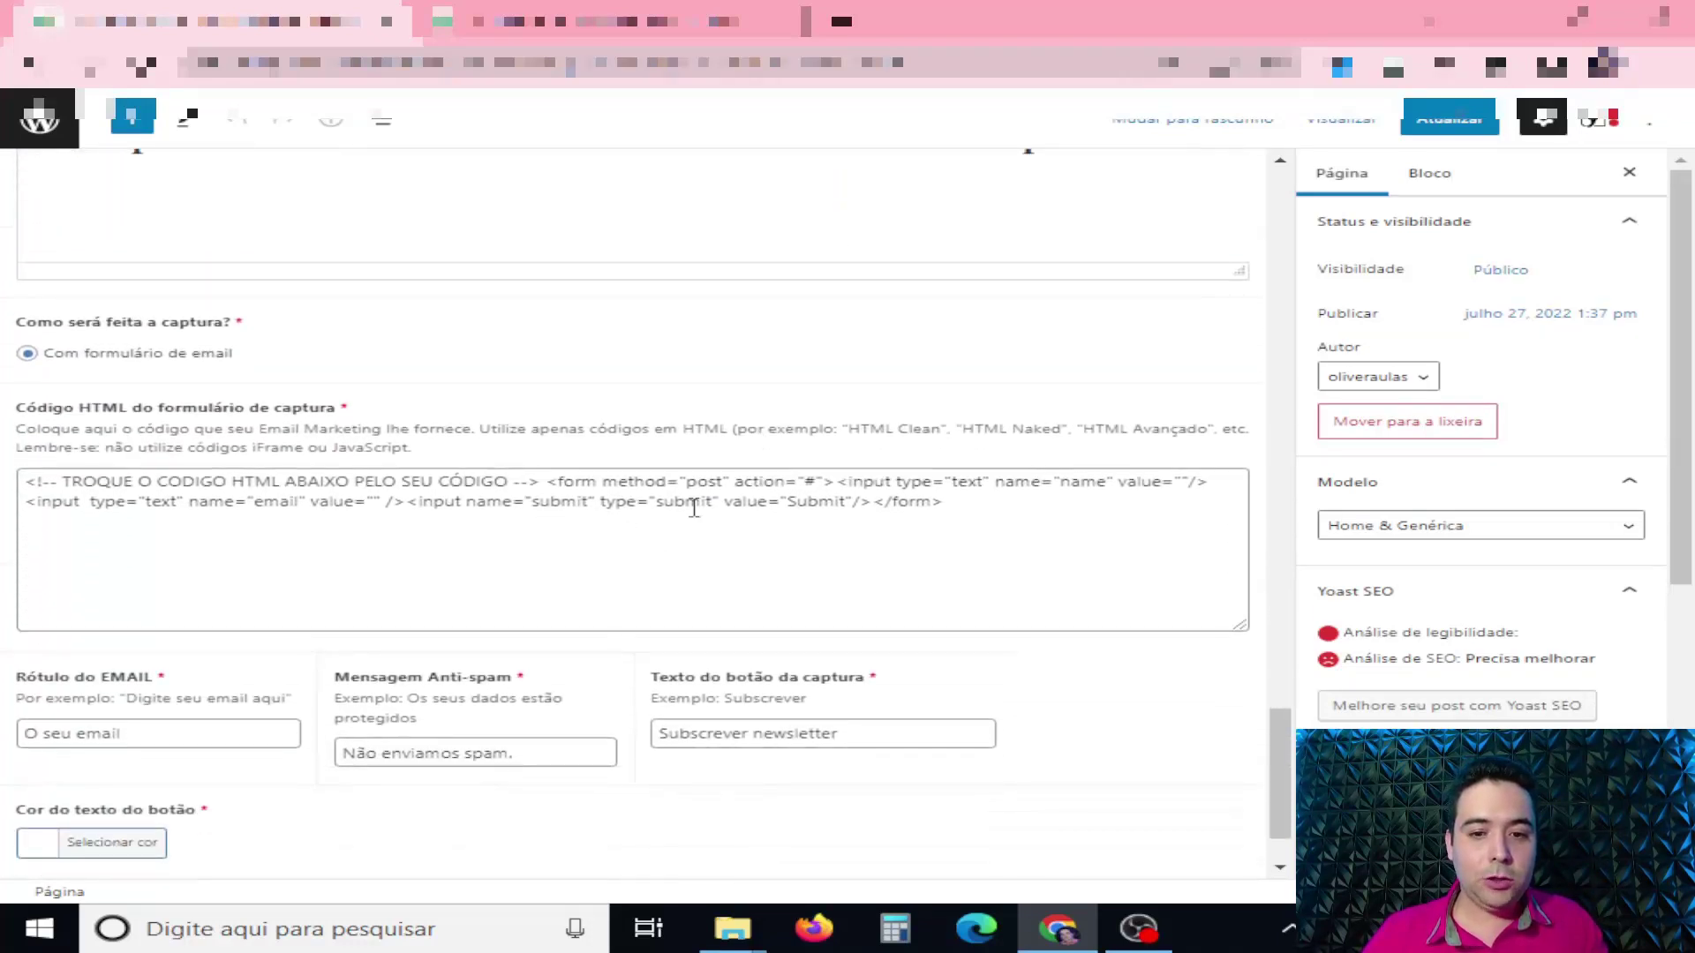
{"action": "left_click_drag", "start_coordinate": [995, 505], "coordinate": [13, 492]}
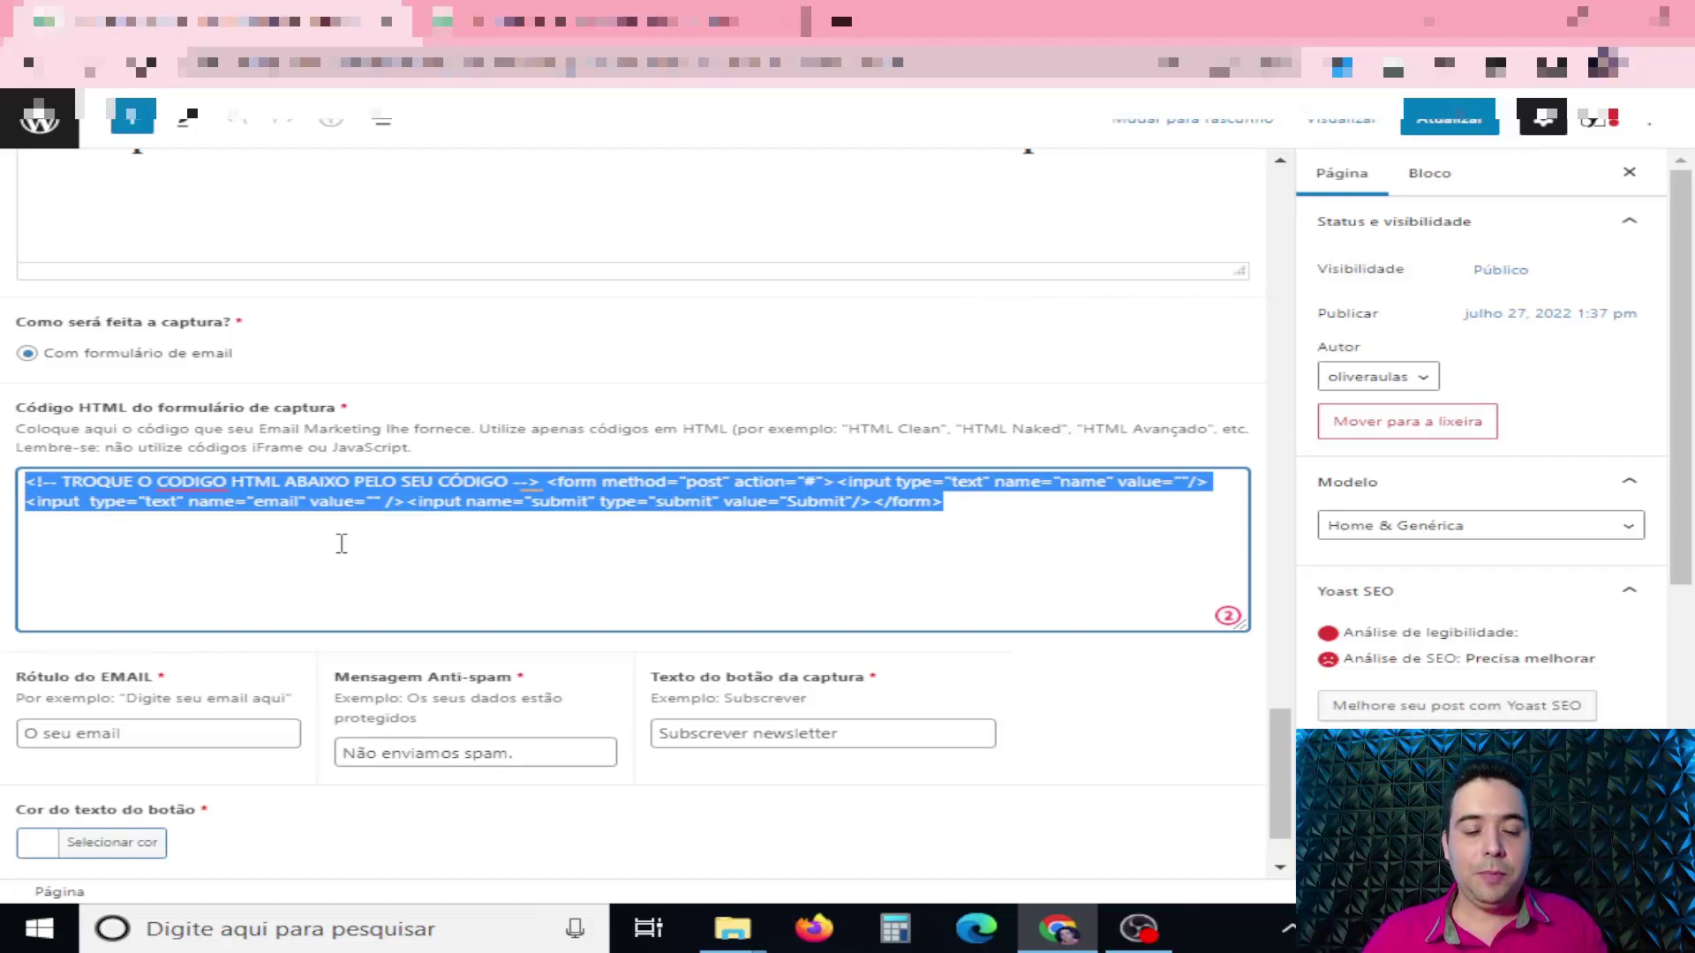
{"action": "scroll", "coordinate": [500, 568], "scroll_direction": "down", "scroll_amount": 1}
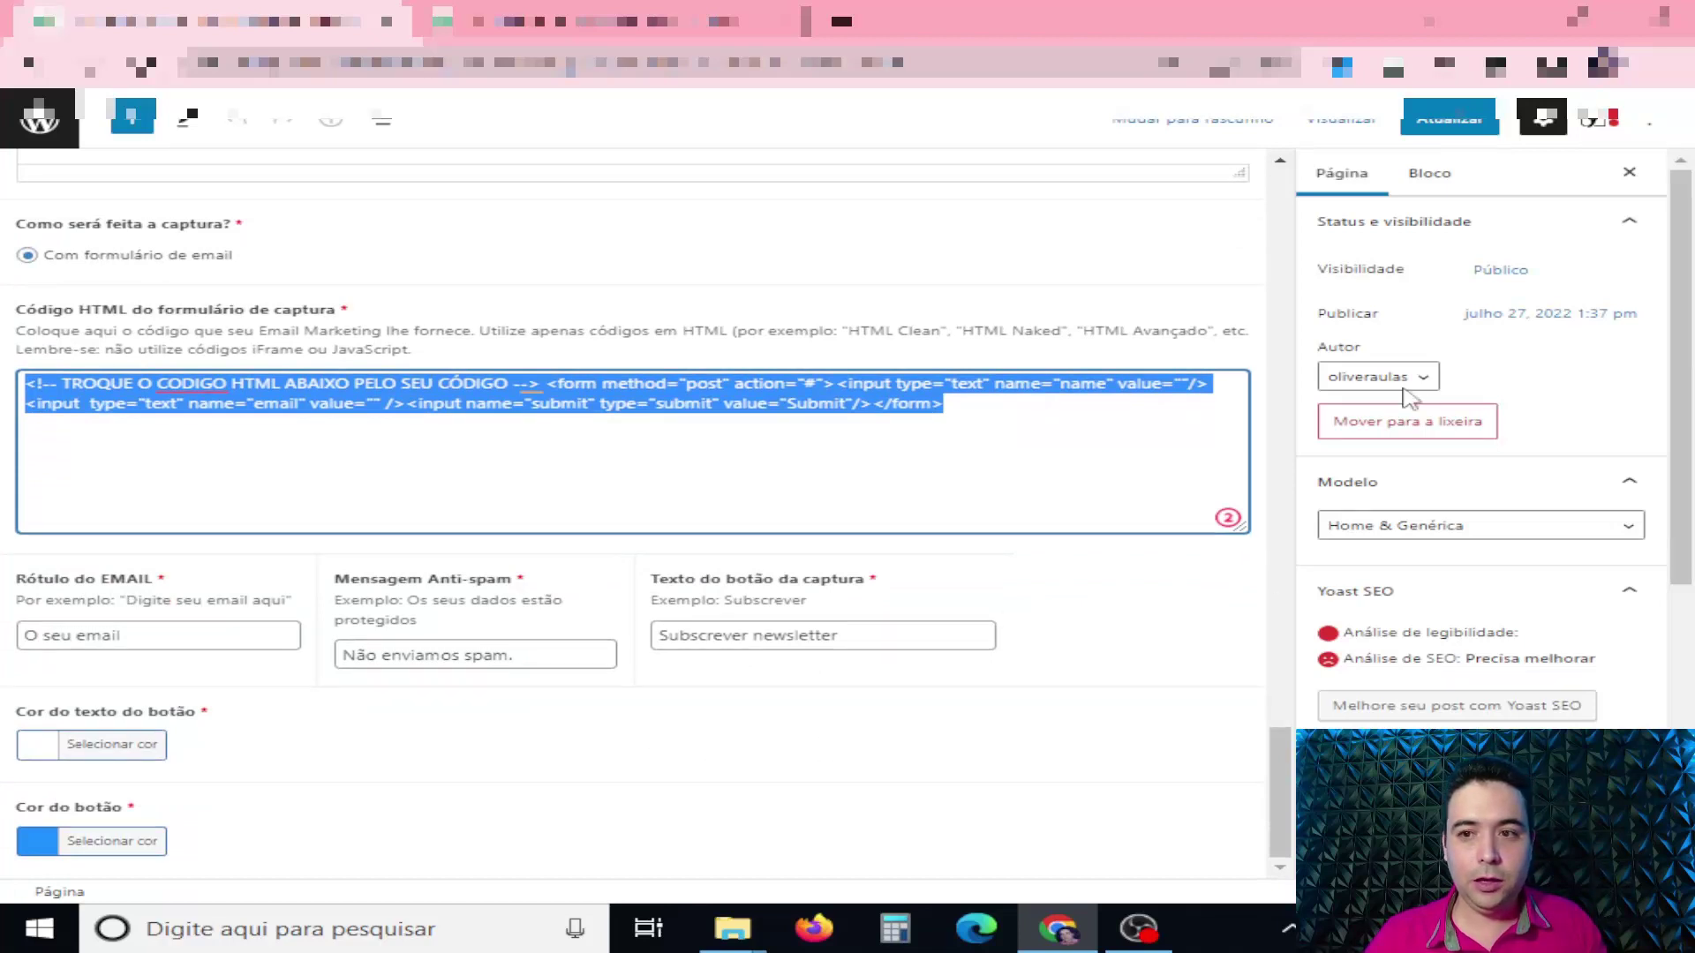
{"action": "left_click", "coordinate": [1454, 129]}
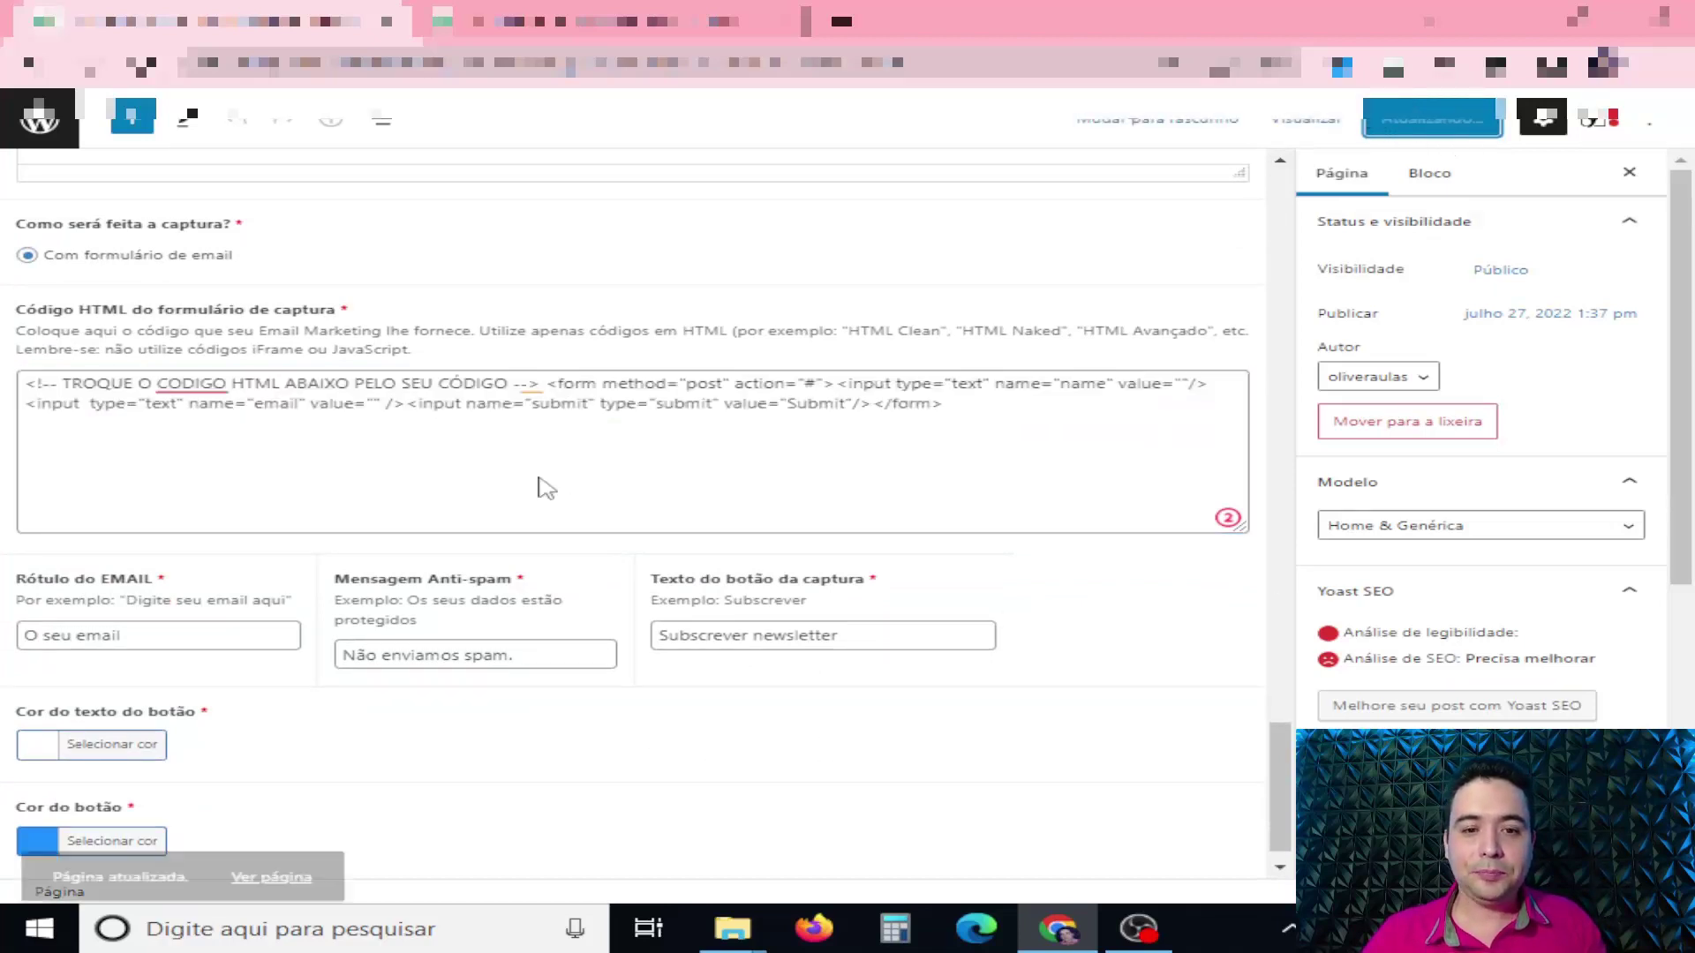
Reload the live home page and examine its header and the newsletter sign-up block below it.
{"action": "left_click", "coordinate": [609, 22]}
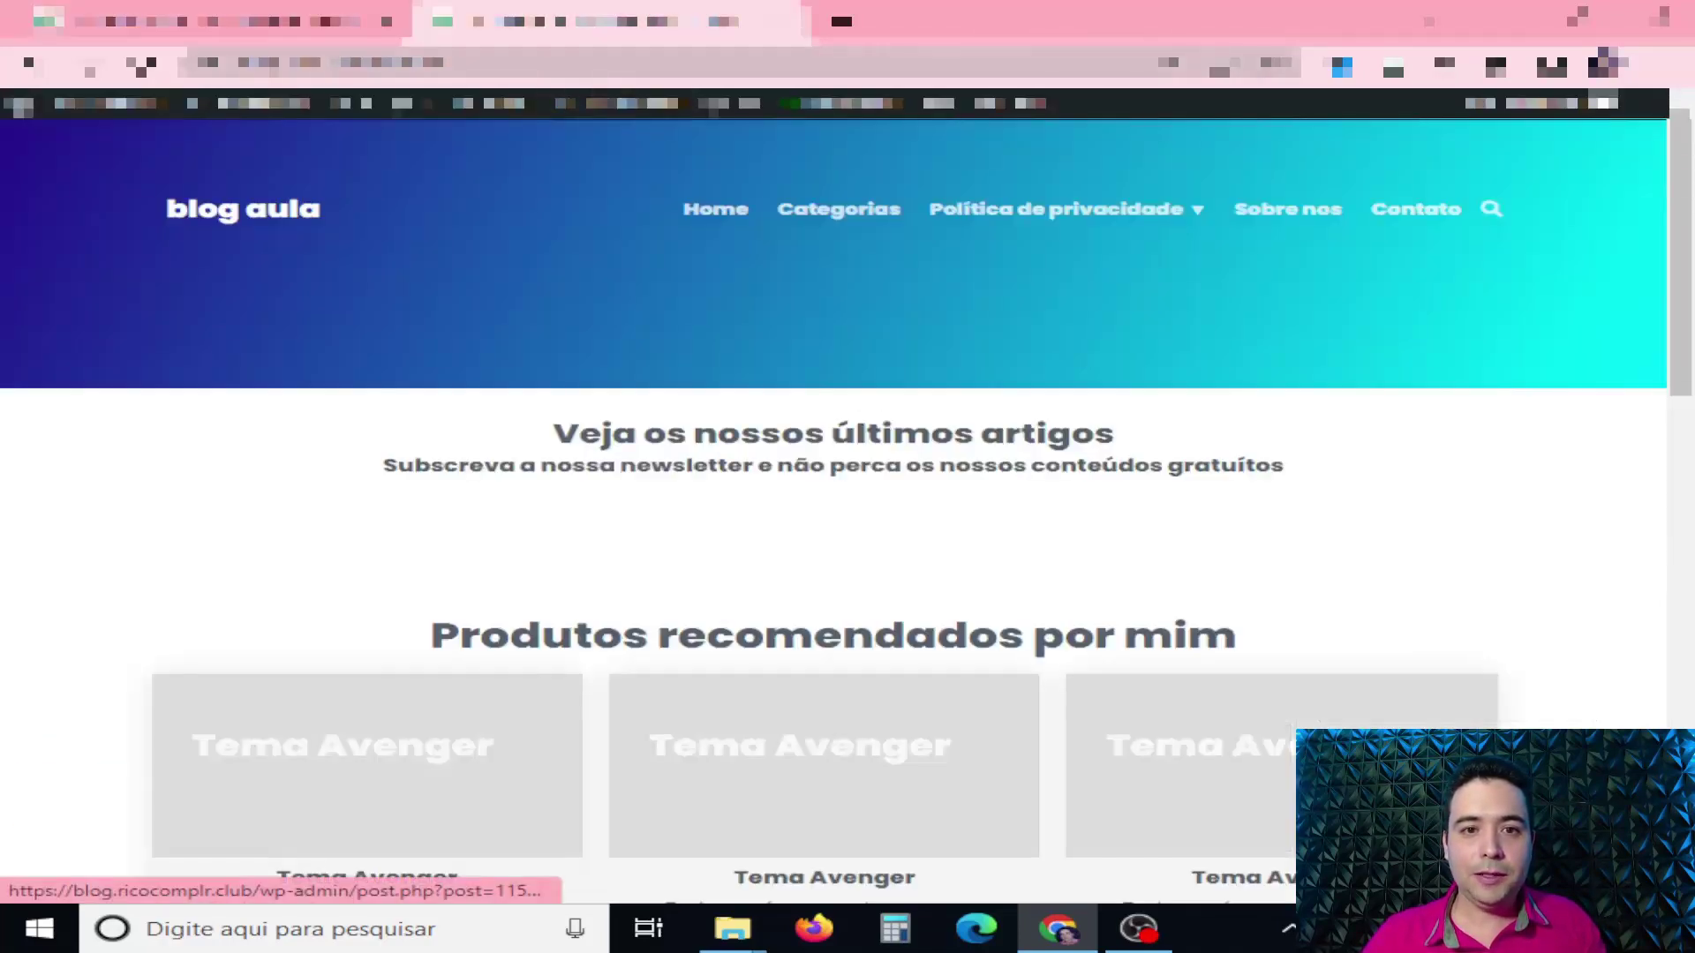
{"action": "key", "text": "F5"}
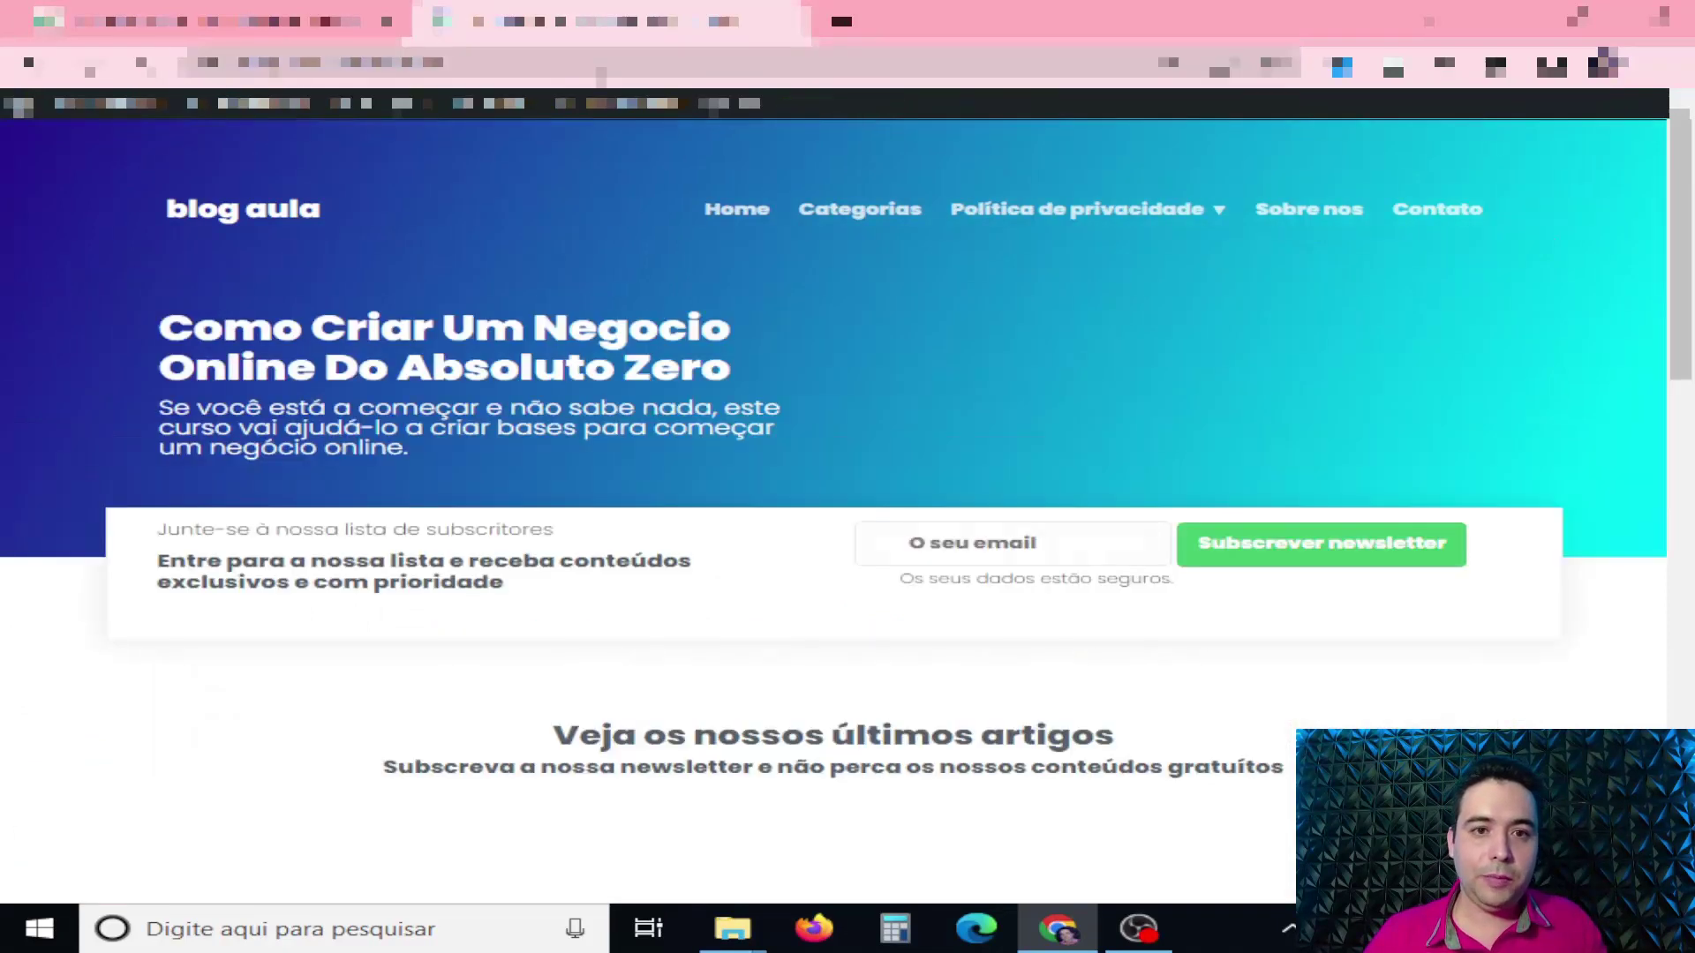
{"action": "scroll", "coordinate": [734, 561], "scroll_direction": "down", "scroll_amount": 3}
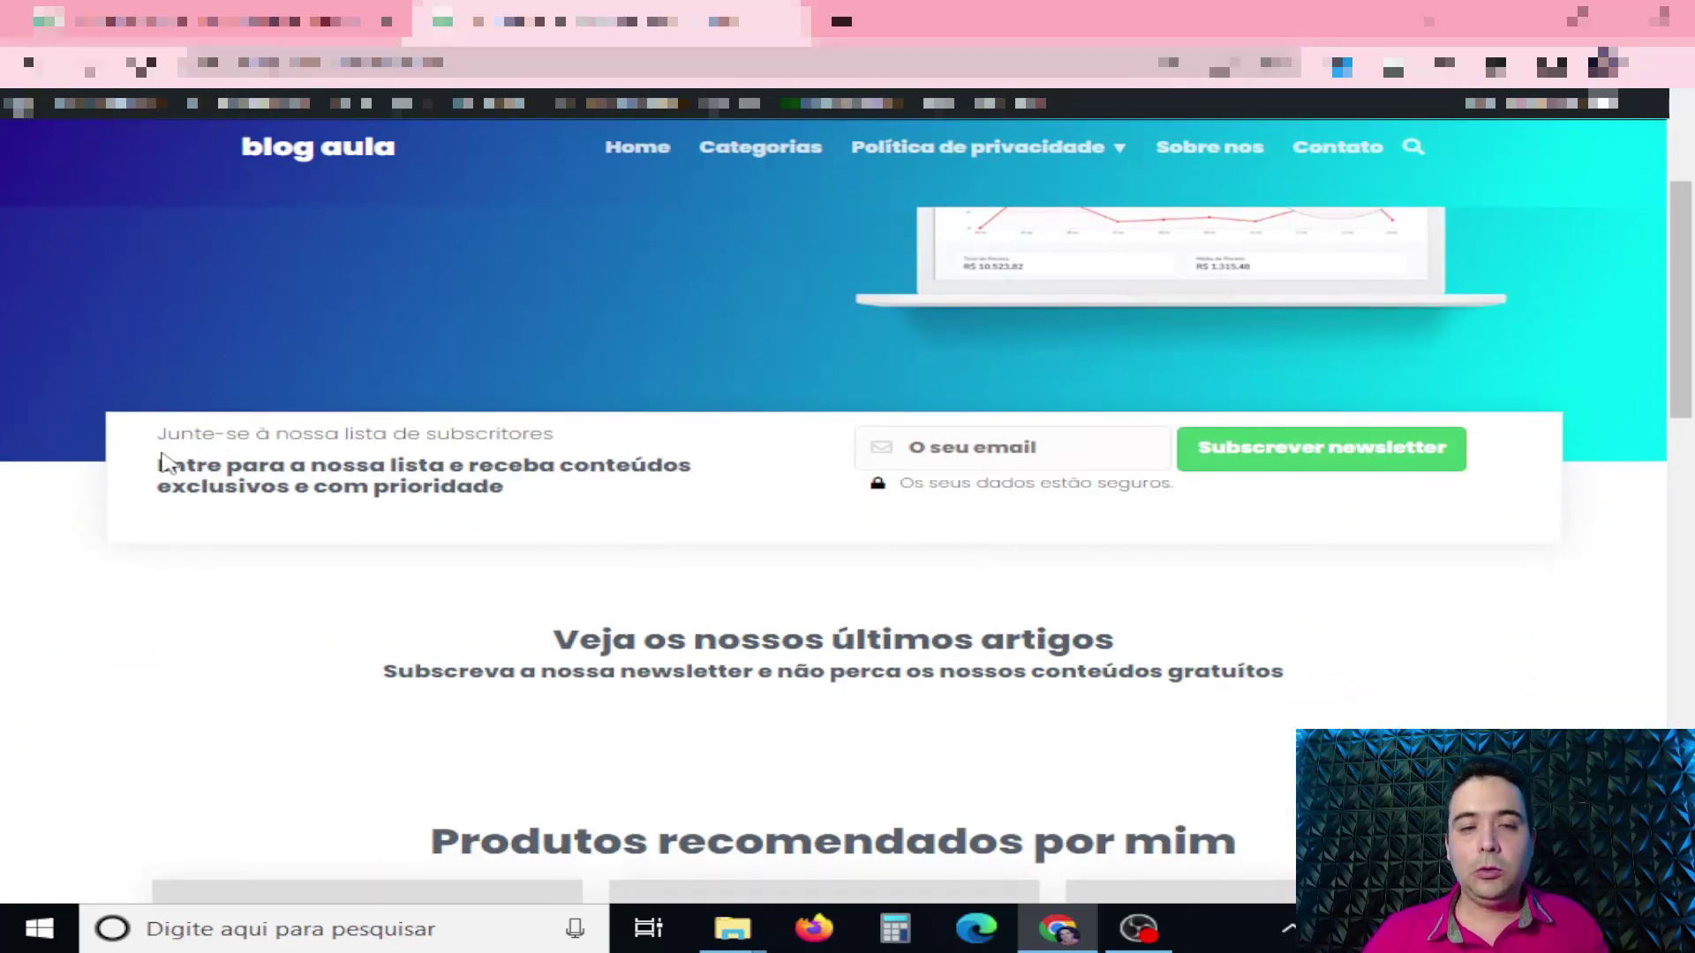
{"action": "scroll", "coordinate": [393, 481], "scroll_direction": "up", "scroll_amount": 3}
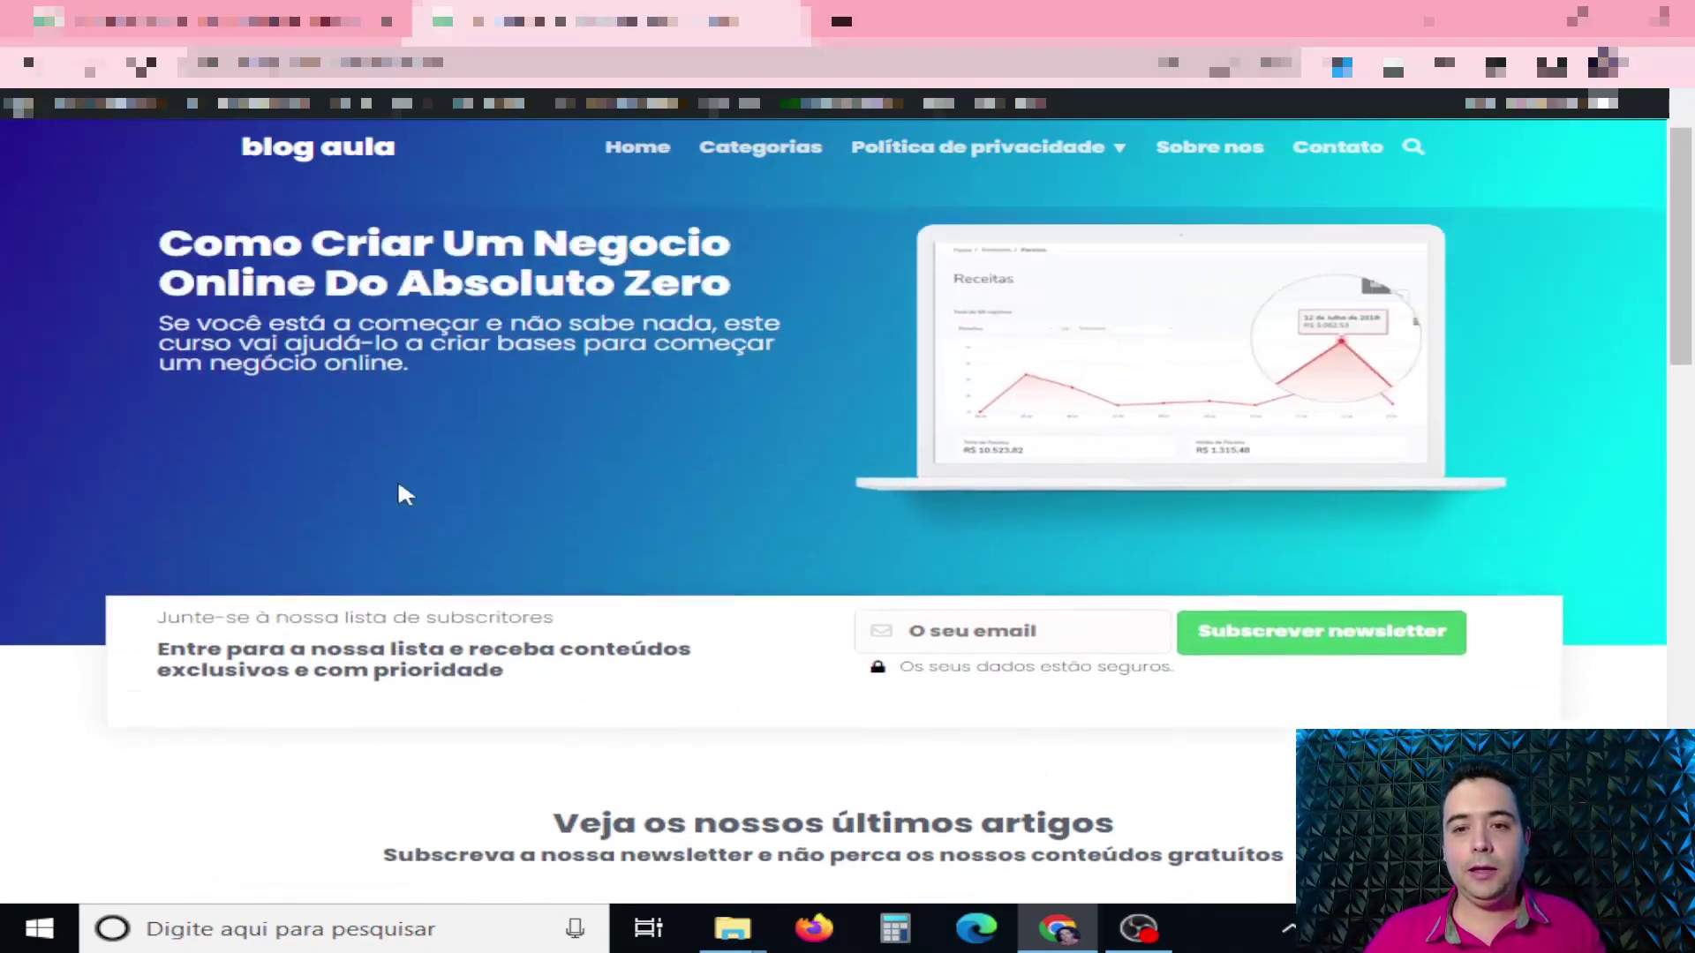
{"action": "scroll", "coordinate": [398, 478], "scroll_direction": "down", "scroll_amount": 3}
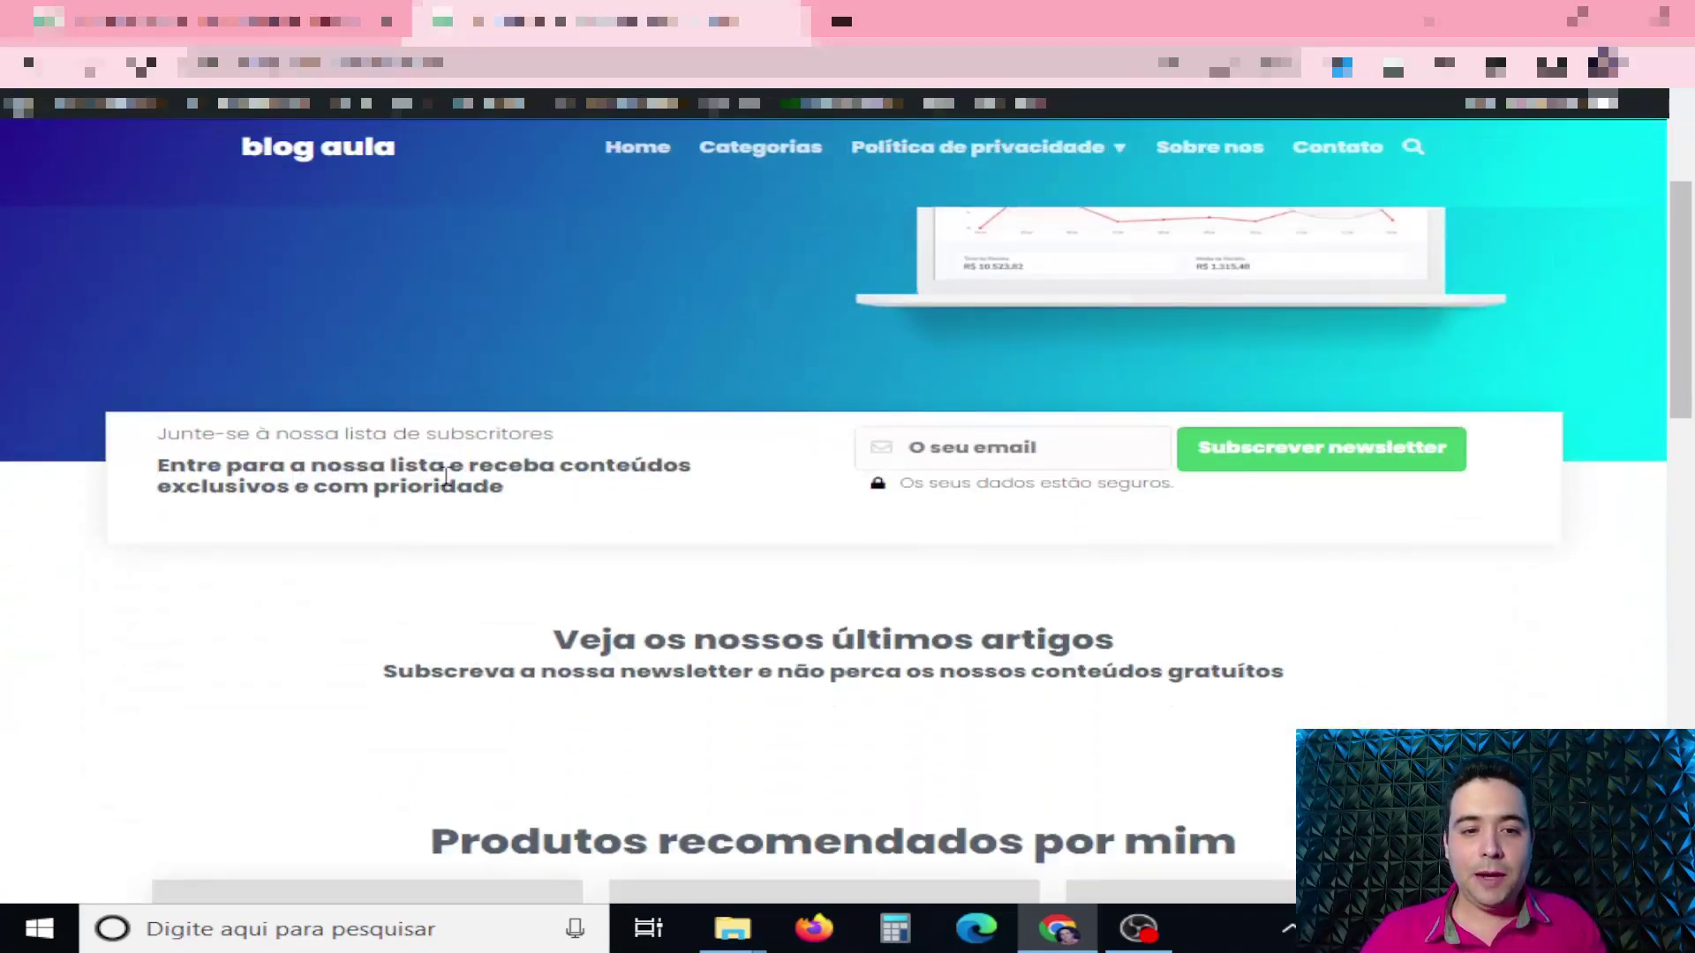
{"action": "left_click_drag", "start_coordinate": [164, 430], "coordinate": [1265, 483]}
{"action": "left_click", "coordinate": [1265, 482]}
Examine the newsletter sign-up form and its email field in the live page's footer, and return to the editor.
{"action": "scroll", "coordinate": [1263, 487], "scroll_direction": "down", "scroll_amount": 12}
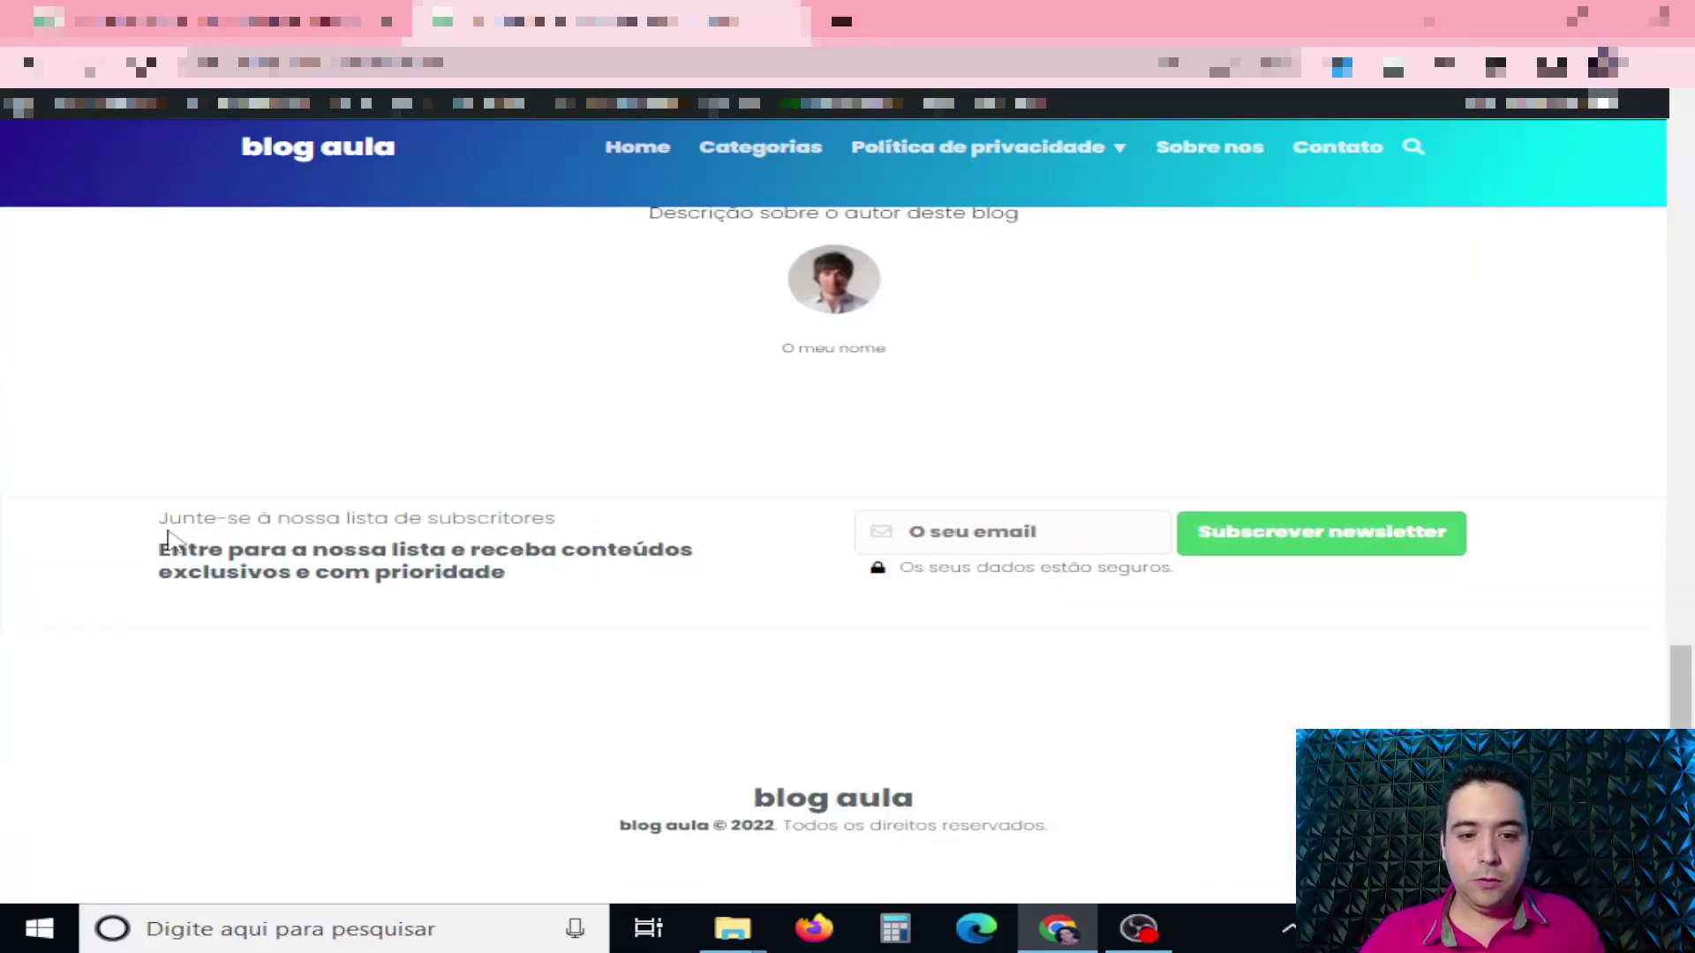
{"action": "left_click", "coordinate": [998, 529]}
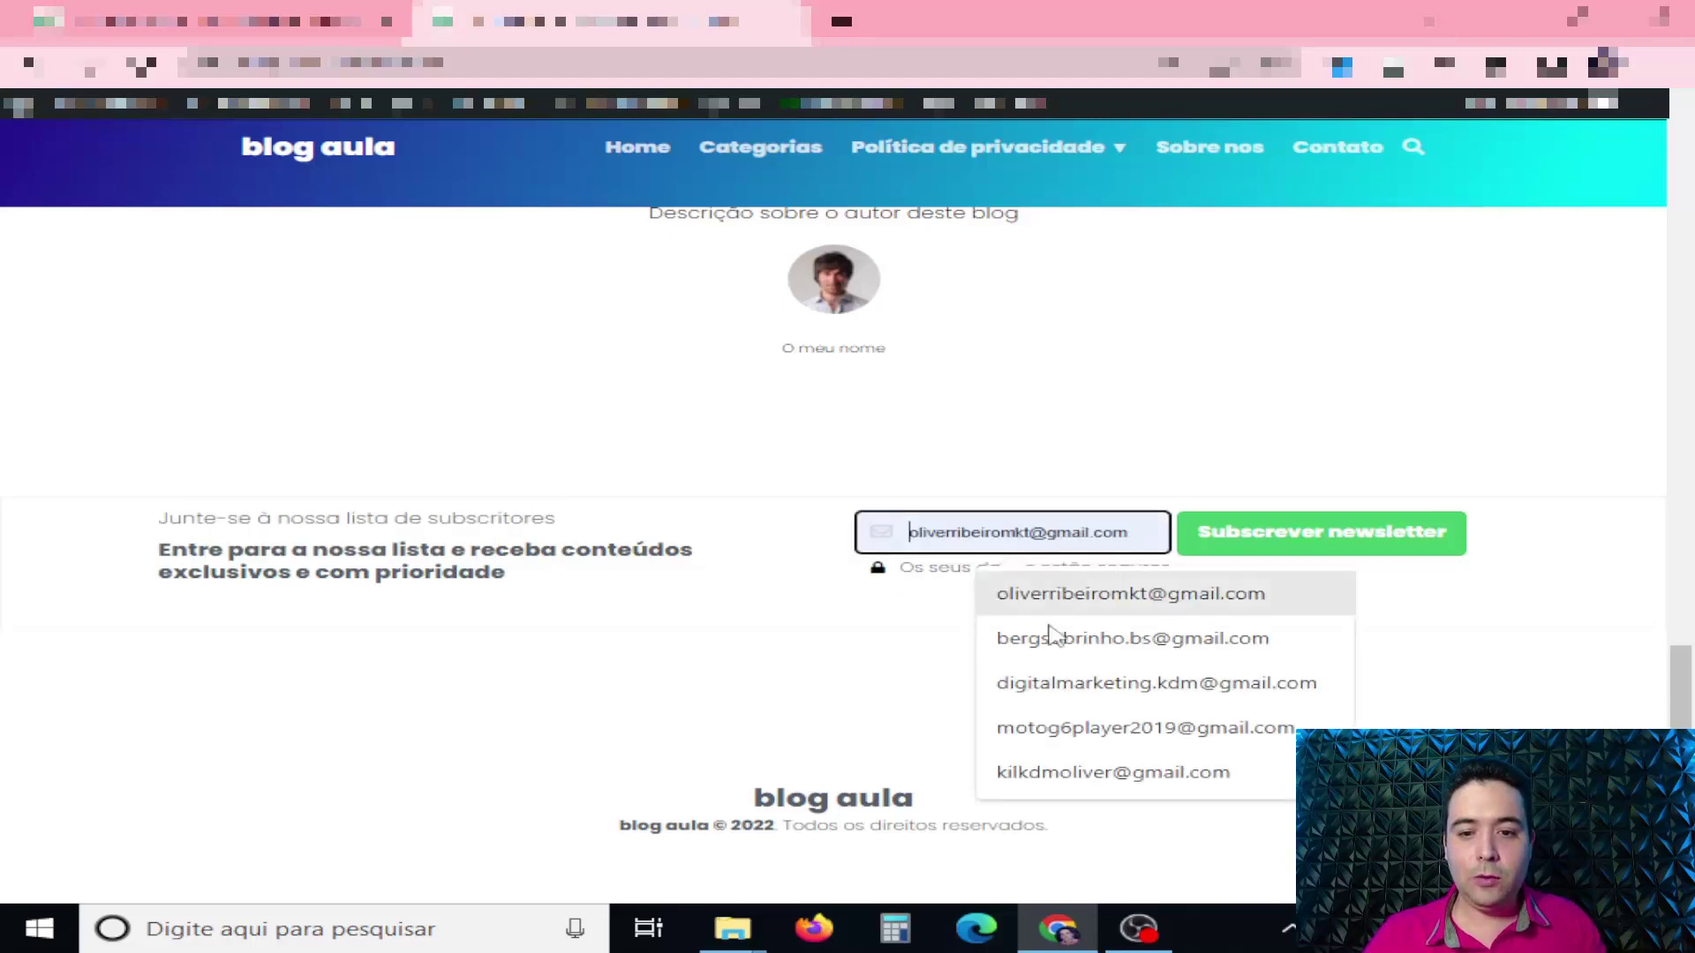
{"action": "left_click", "coordinate": [799, 614]}
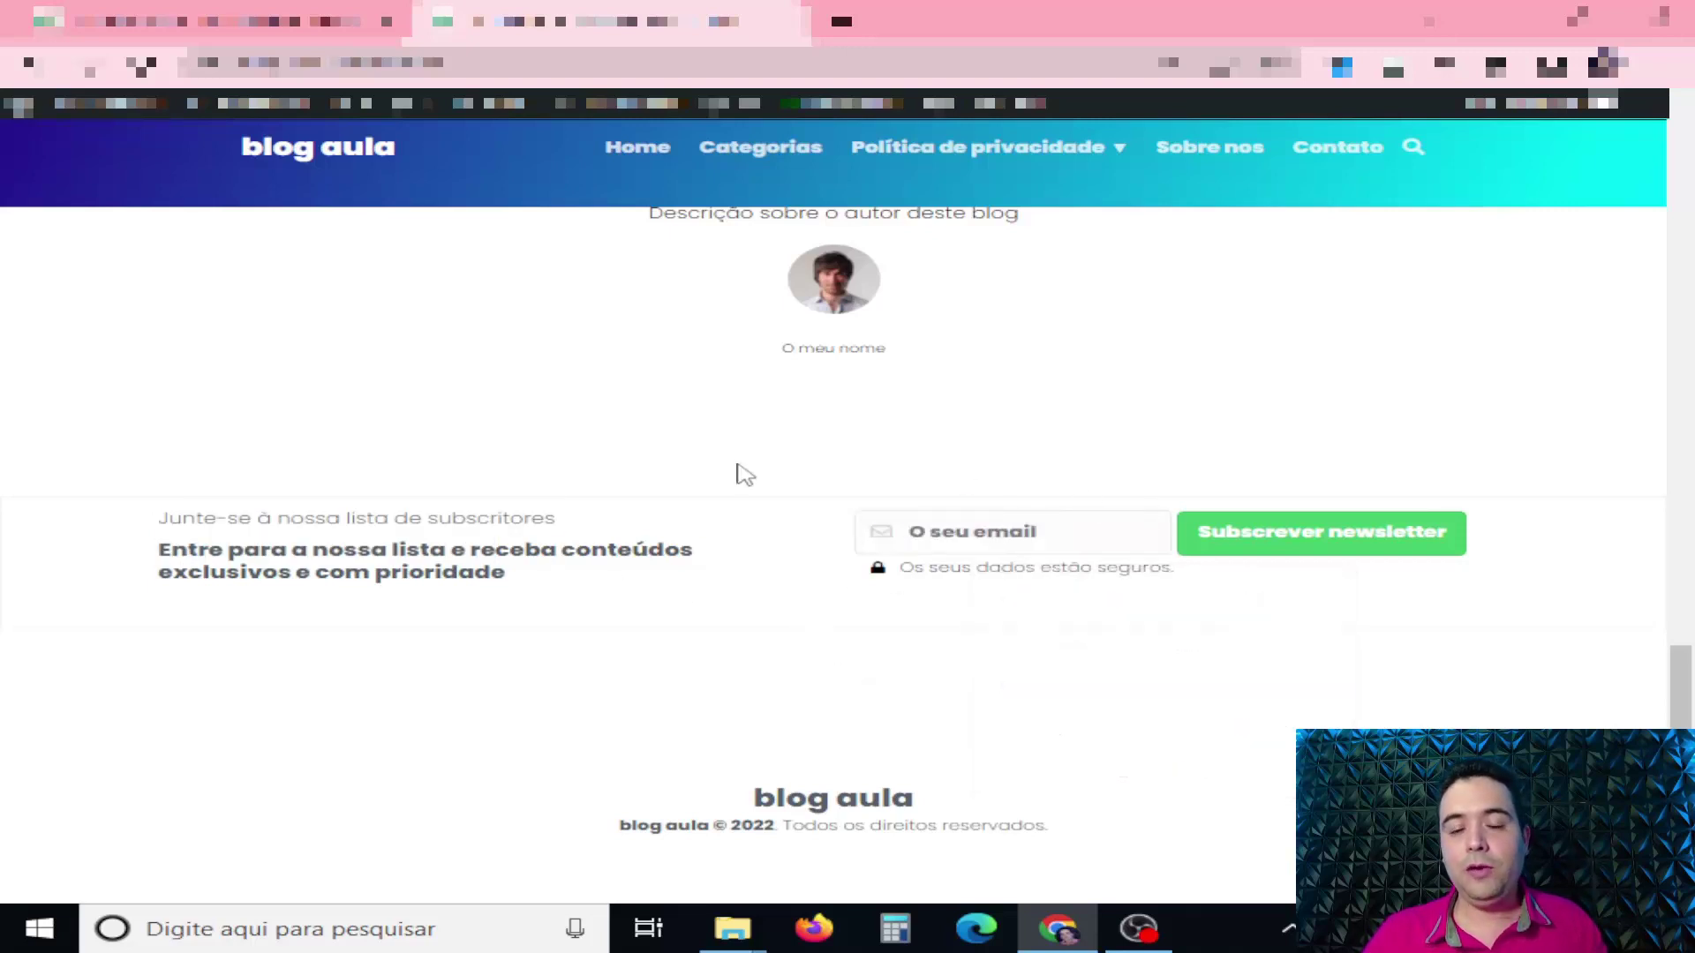
{"action": "scroll", "coordinate": [744, 474], "scroll_direction": "up", "scroll_amount": 15}
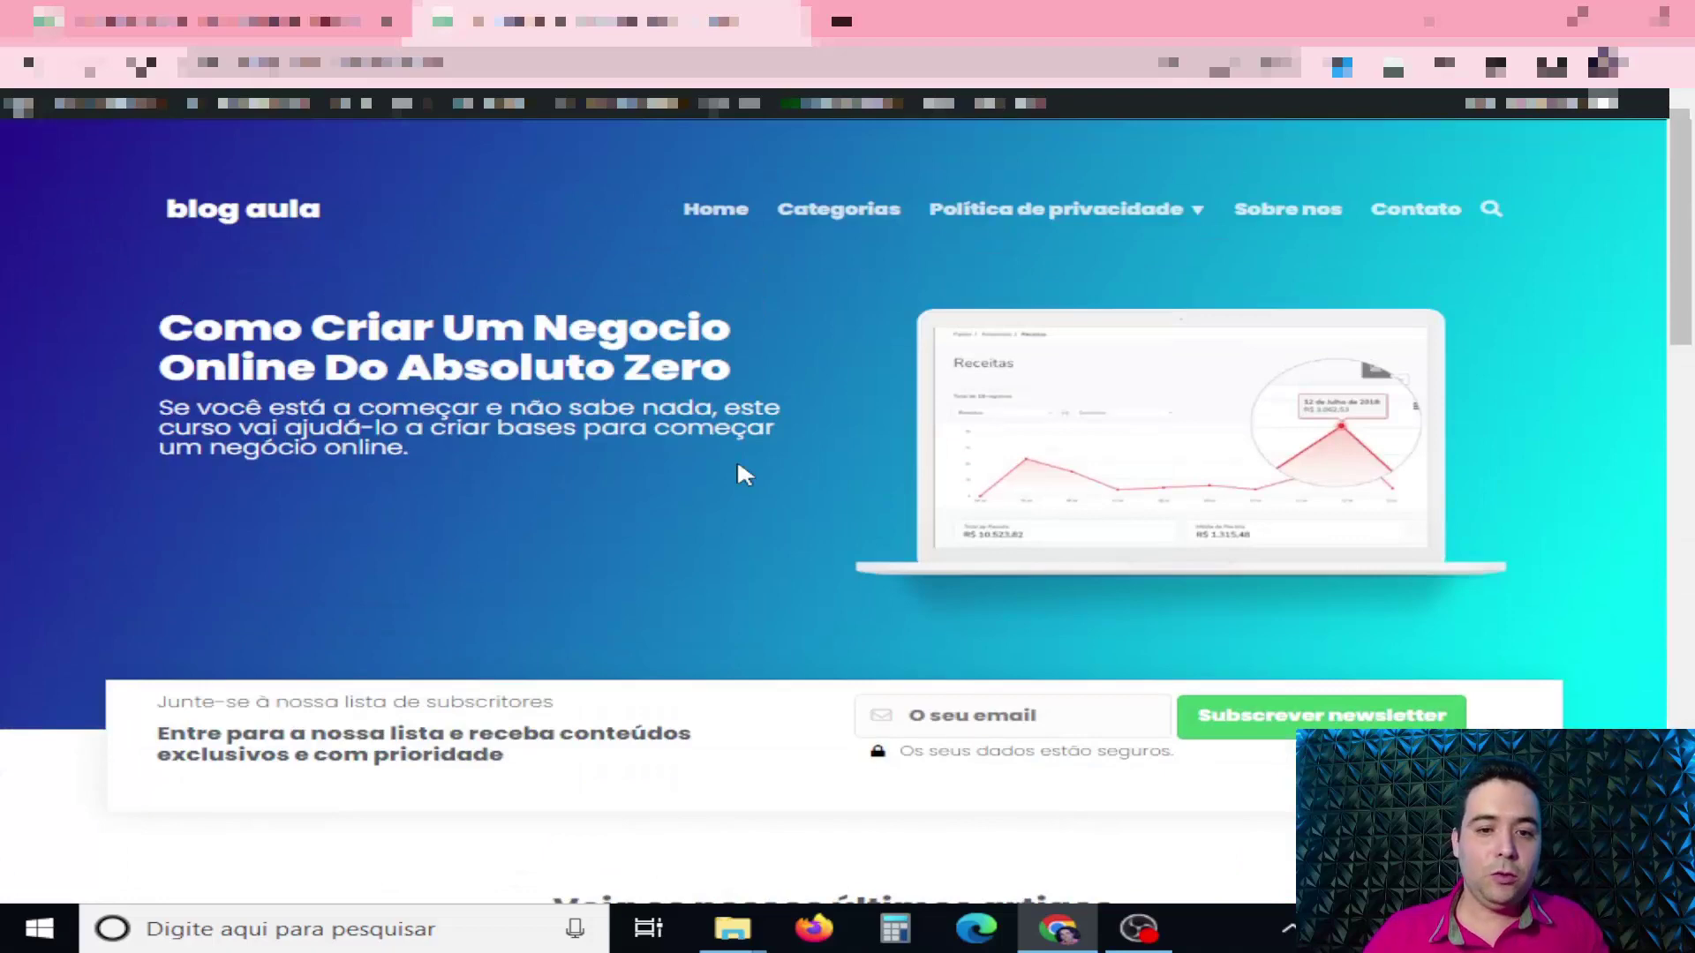
{"action": "left_click", "coordinate": [344, 19]}
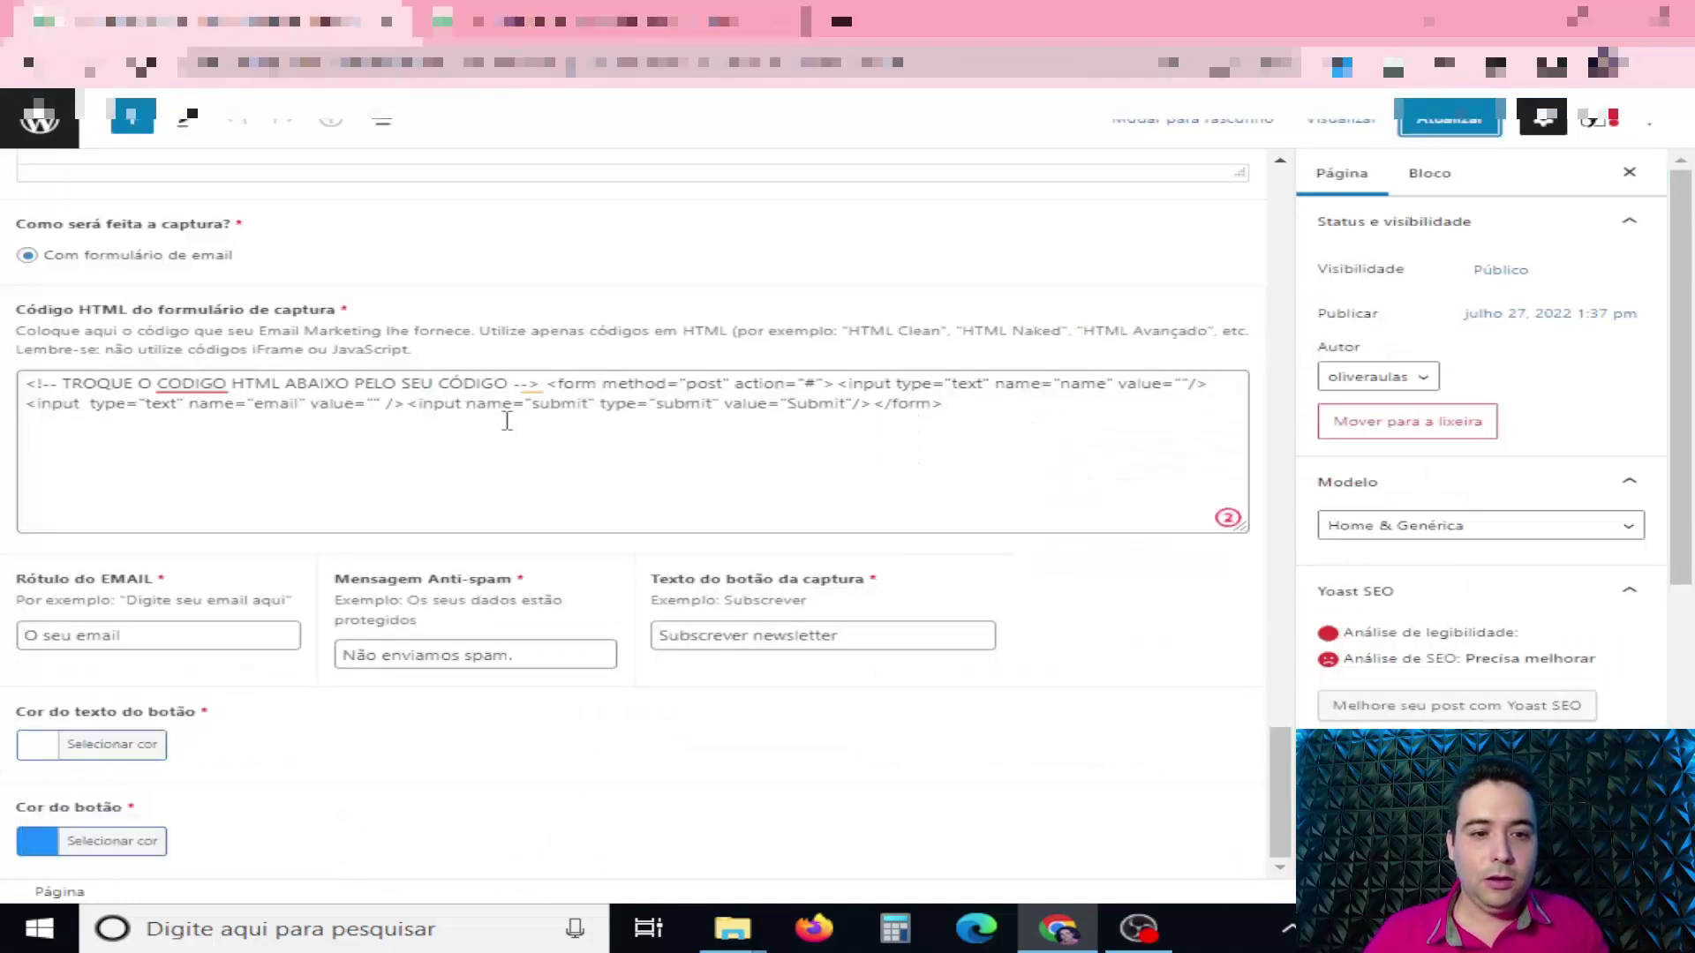
Open the Artigos settings in the homepage's page configuration section.
{"action": "scroll", "coordinate": [618, 689], "scroll_direction": "up", "scroll_amount": 5}
{"action": "scroll", "coordinate": [597, 673], "scroll_direction": "up", "scroll_amount": 6}
{"action": "scroll", "coordinate": [594, 670], "scroll_direction": "down", "scroll_amount": 1}
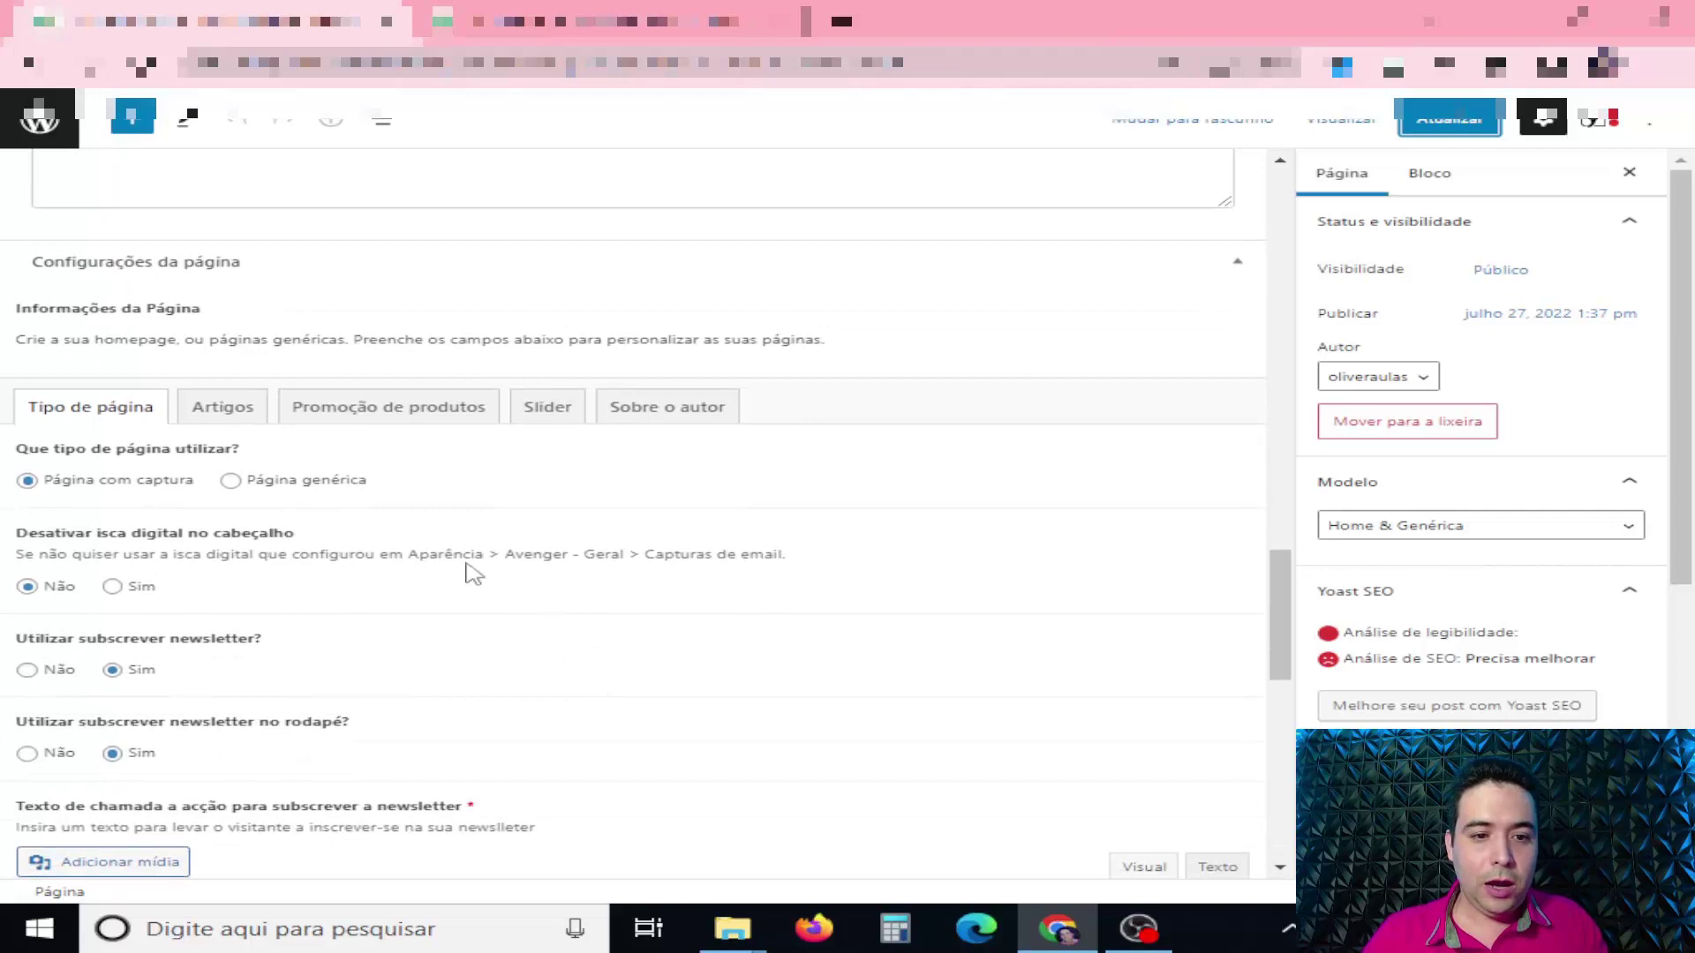
{"action": "left_click", "coordinate": [224, 420]}
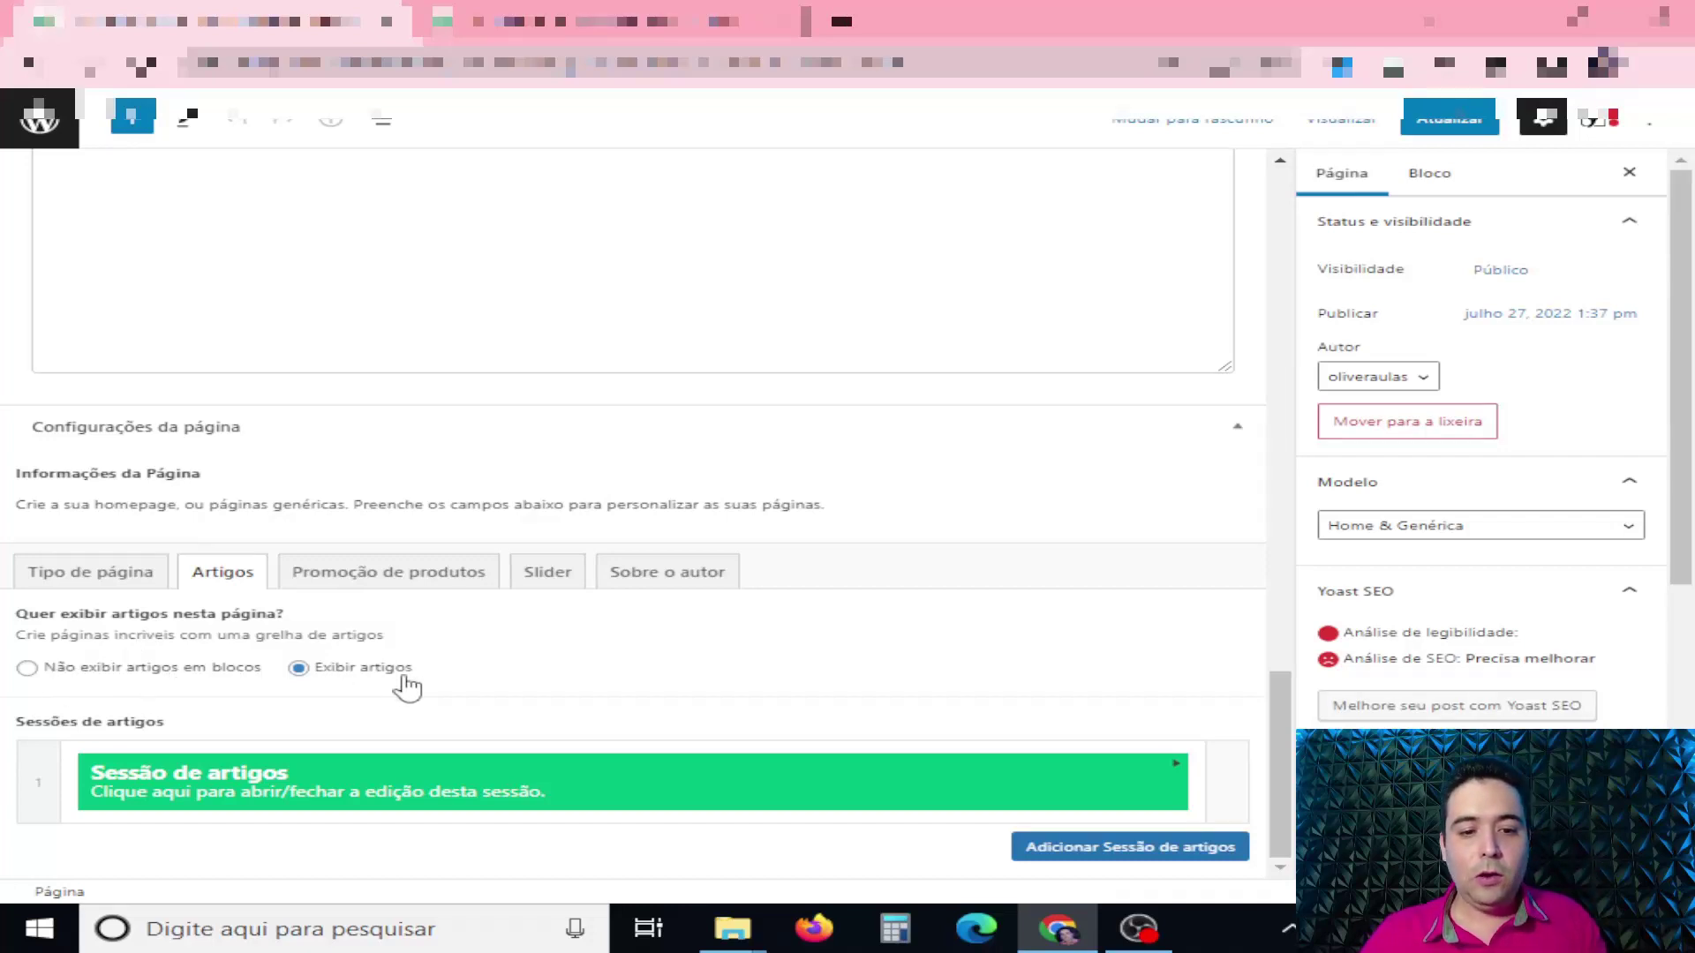
Look through the articles and recommended products sections on the live home page, and return to the editor.
{"action": "left_click", "coordinate": [660, 36]}
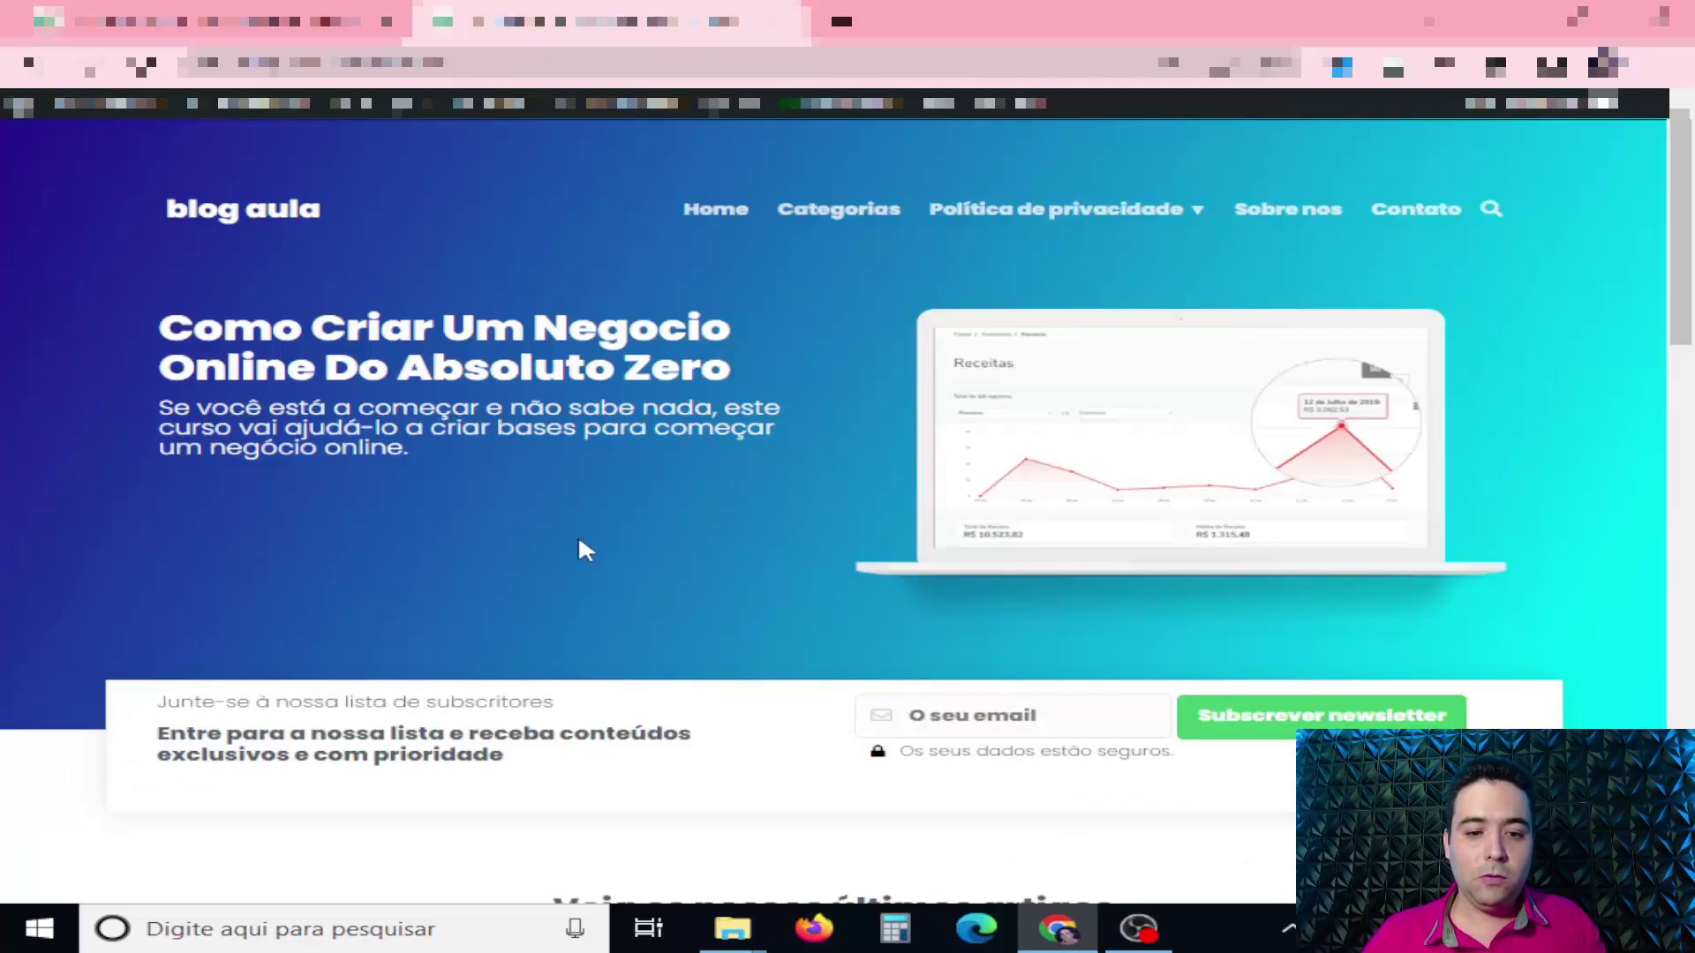
{"action": "scroll", "coordinate": [579, 547], "scroll_direction": "down", "scroll_amount": 10}
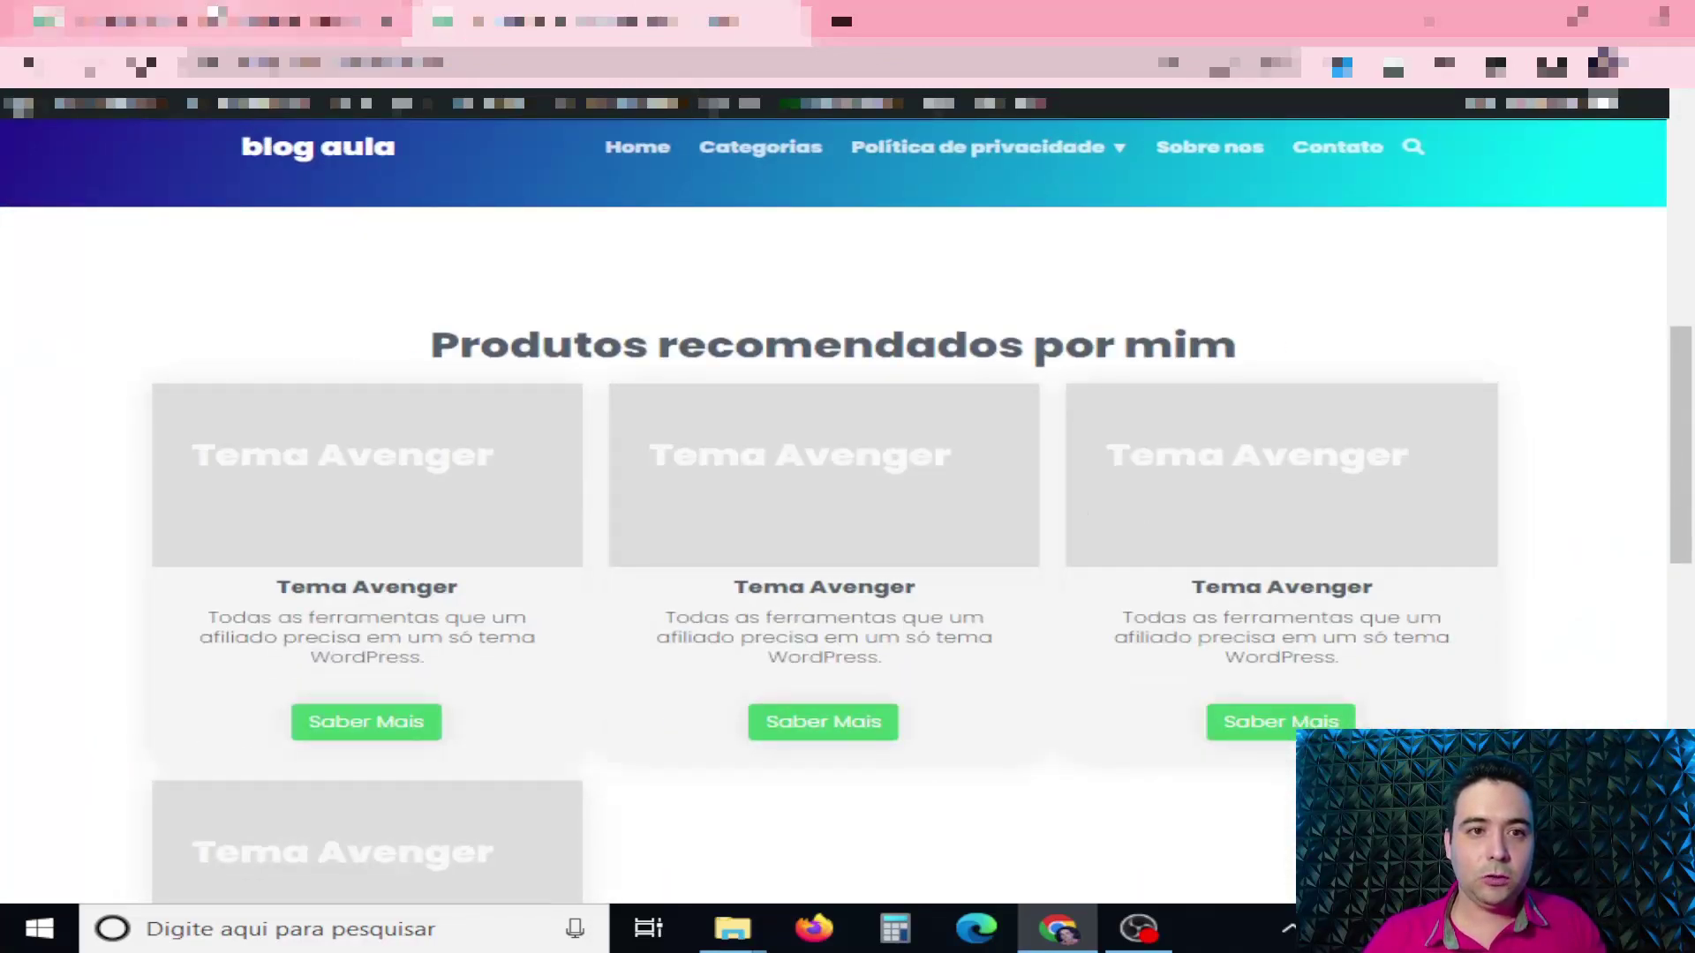
{"action": "key", "text": "ctrl+shift+Tab"}
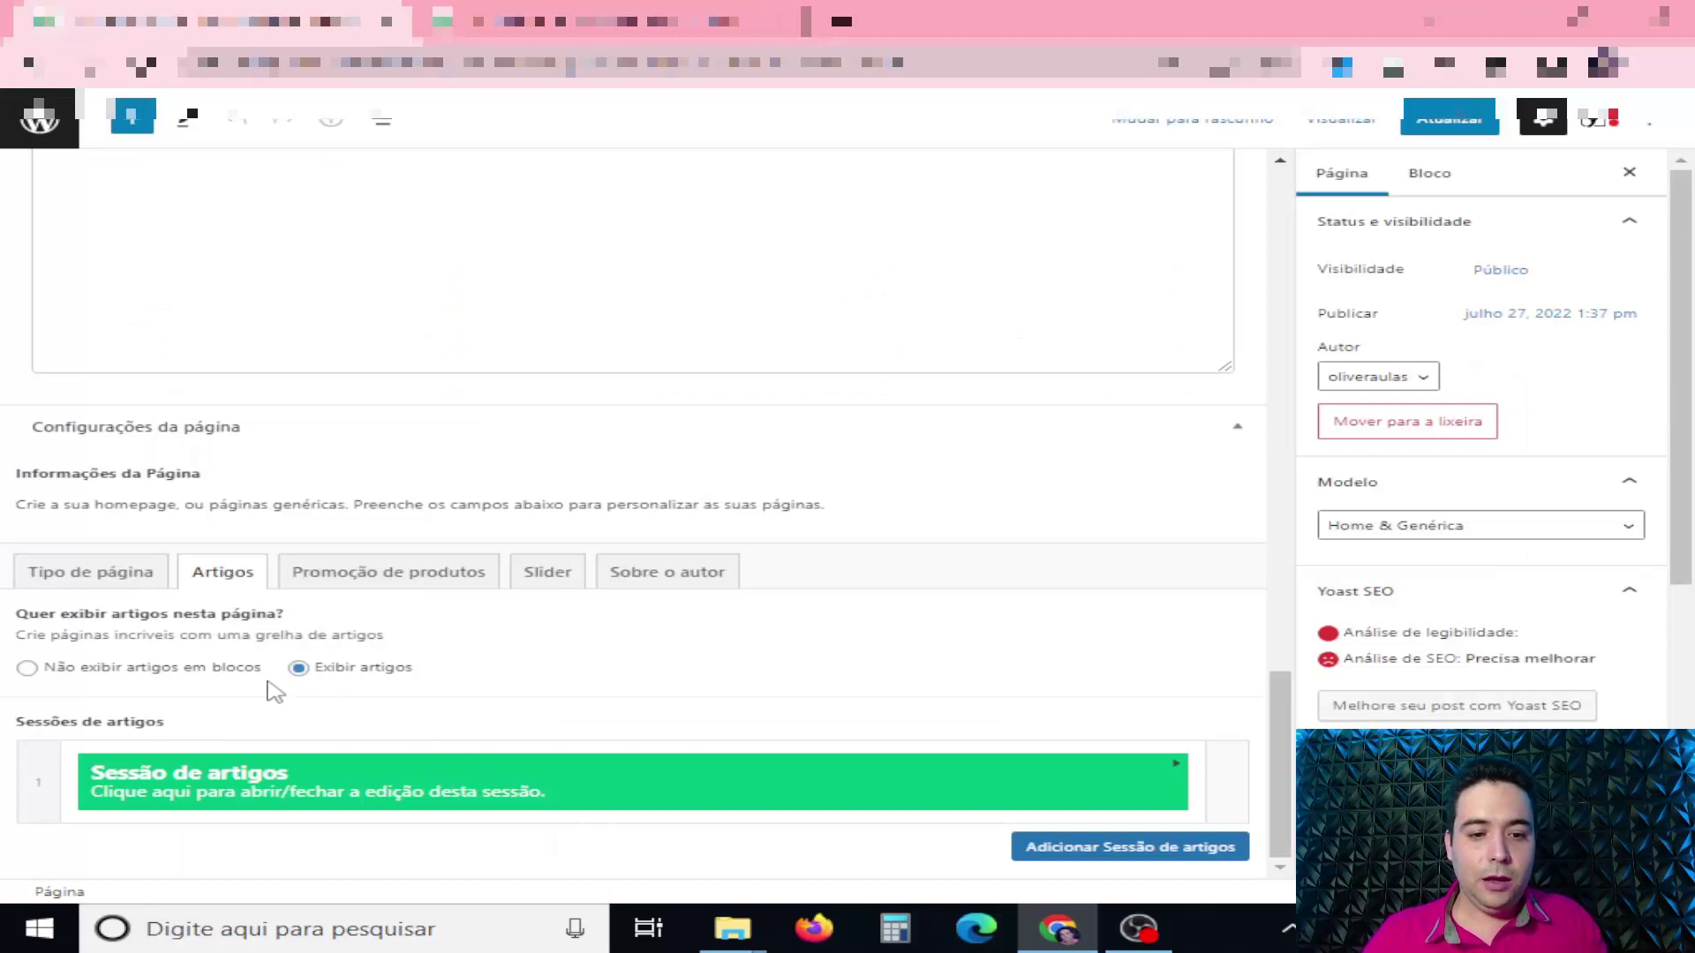
Switch the homepage's article display to Não exibir artigos em blocos and back to Exibir artigos.
{"action": "left_click", "coordinate": [26, 671]}
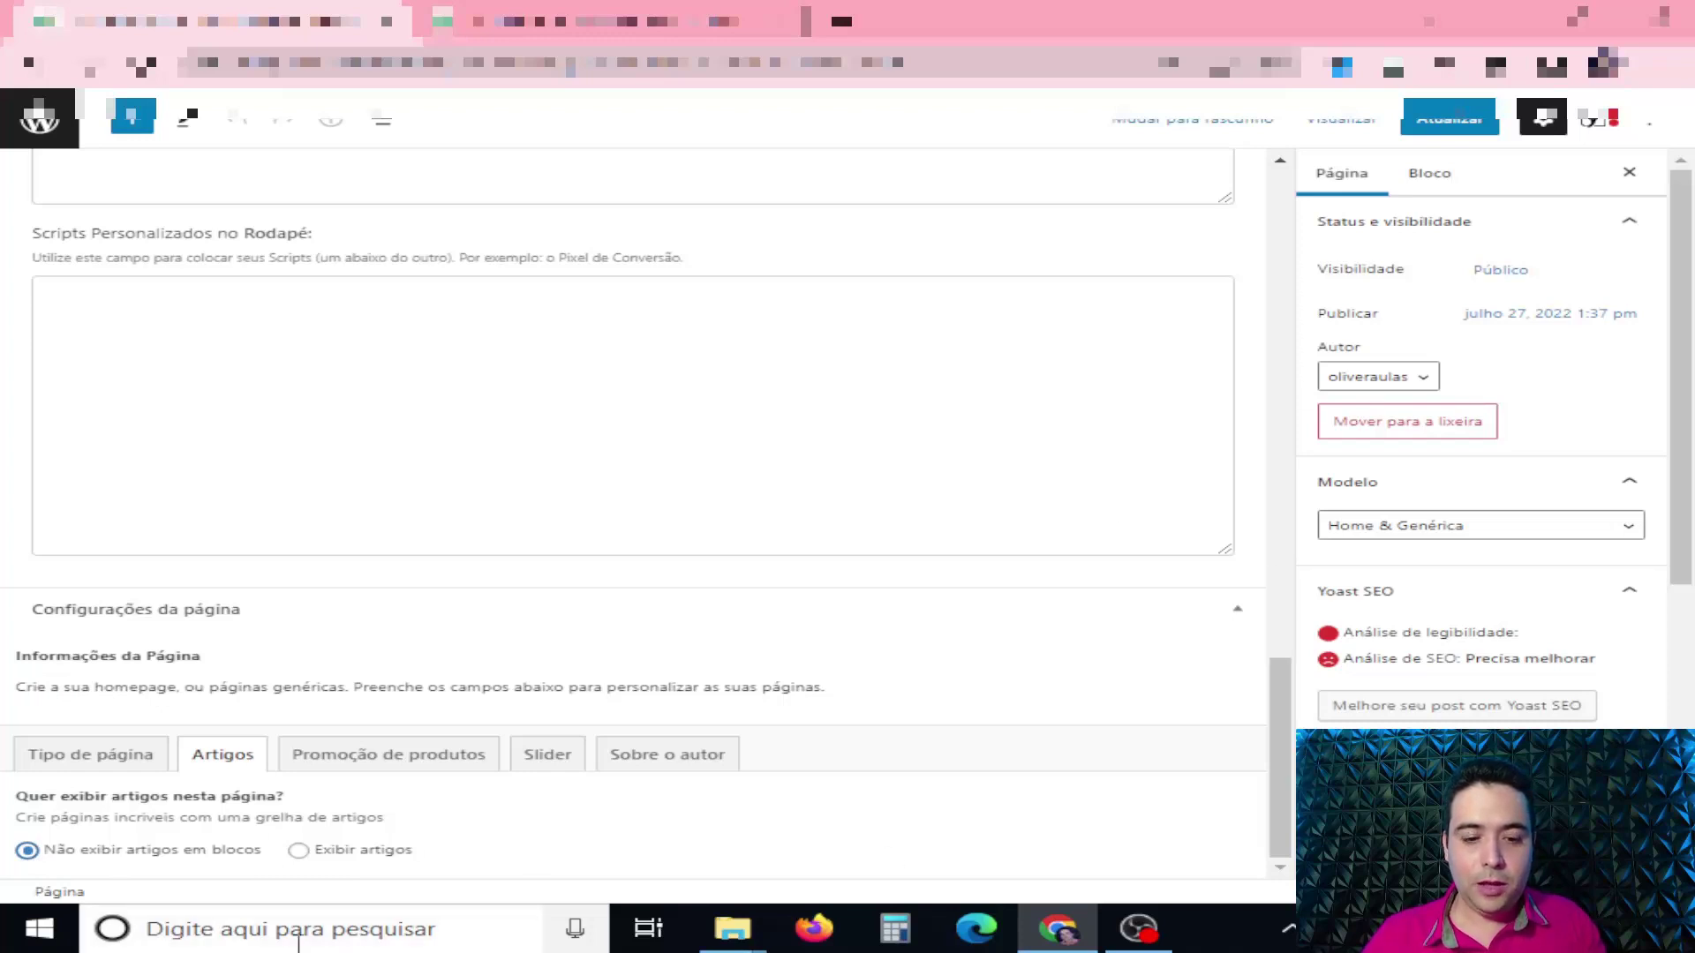
{"action": "left_click", "coordinate": [298, 850]}
{"action": "scroll", "coordinate": [761, 840], "scroll_direction": "down", "scroll_amount": 2}
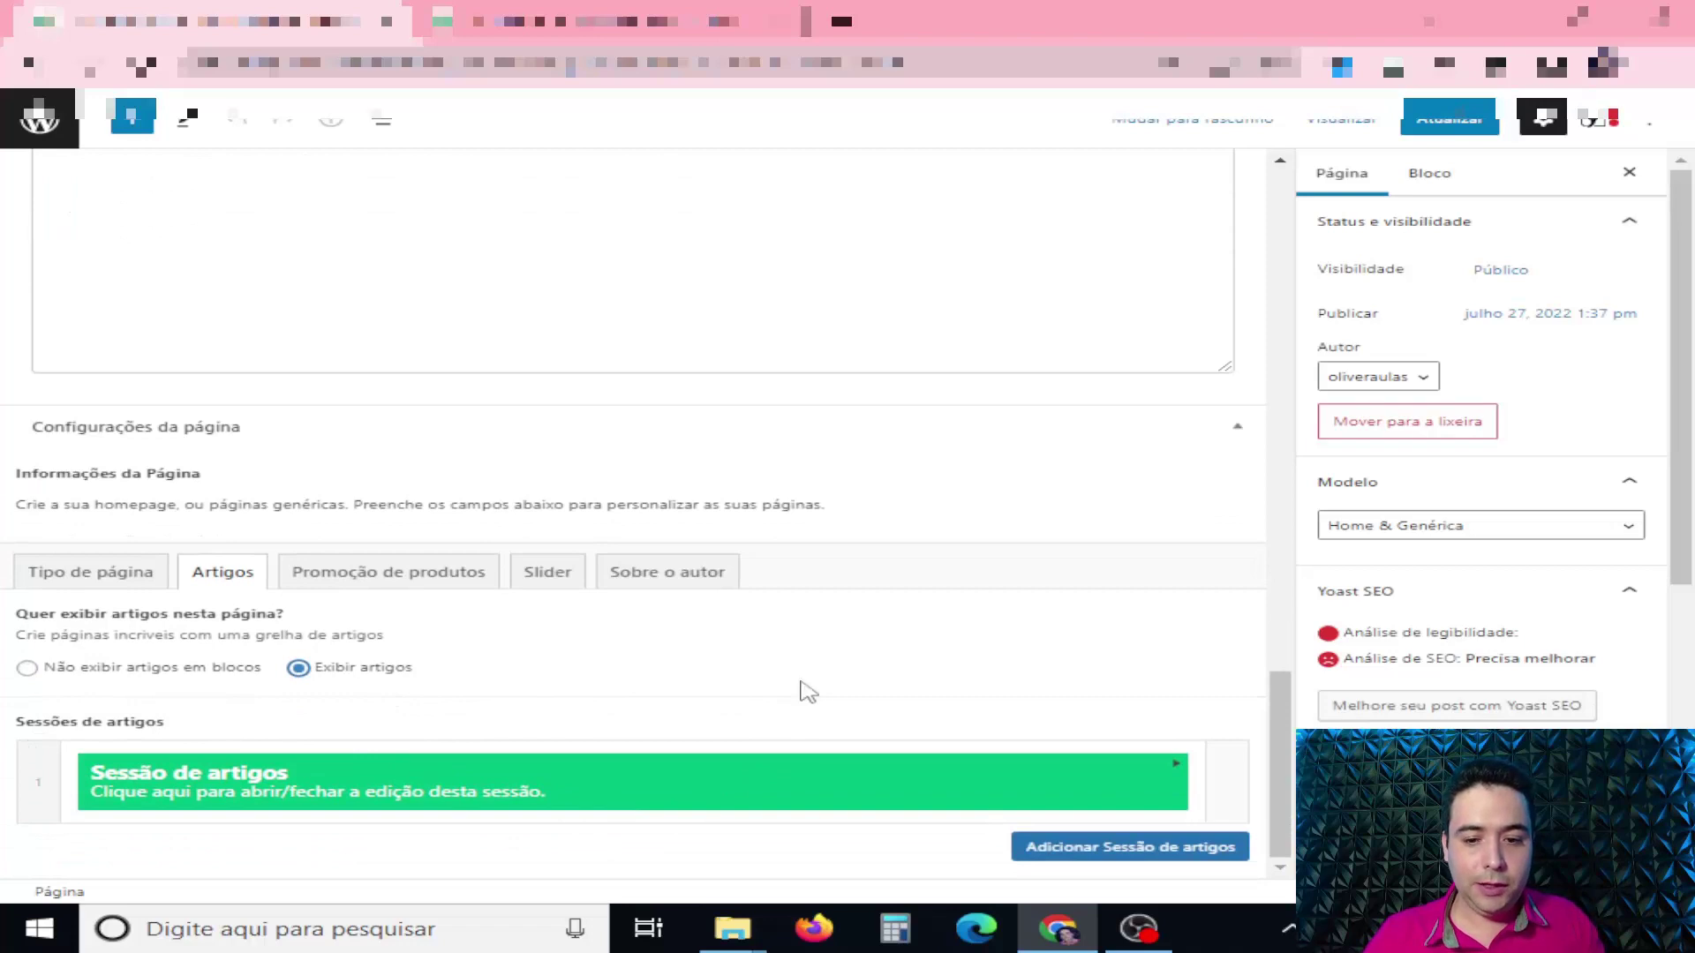
Add a second article section to the homepage and set the first section to display 9 articles.
{"action": "left_click", "coordinate": [1153, 851]}
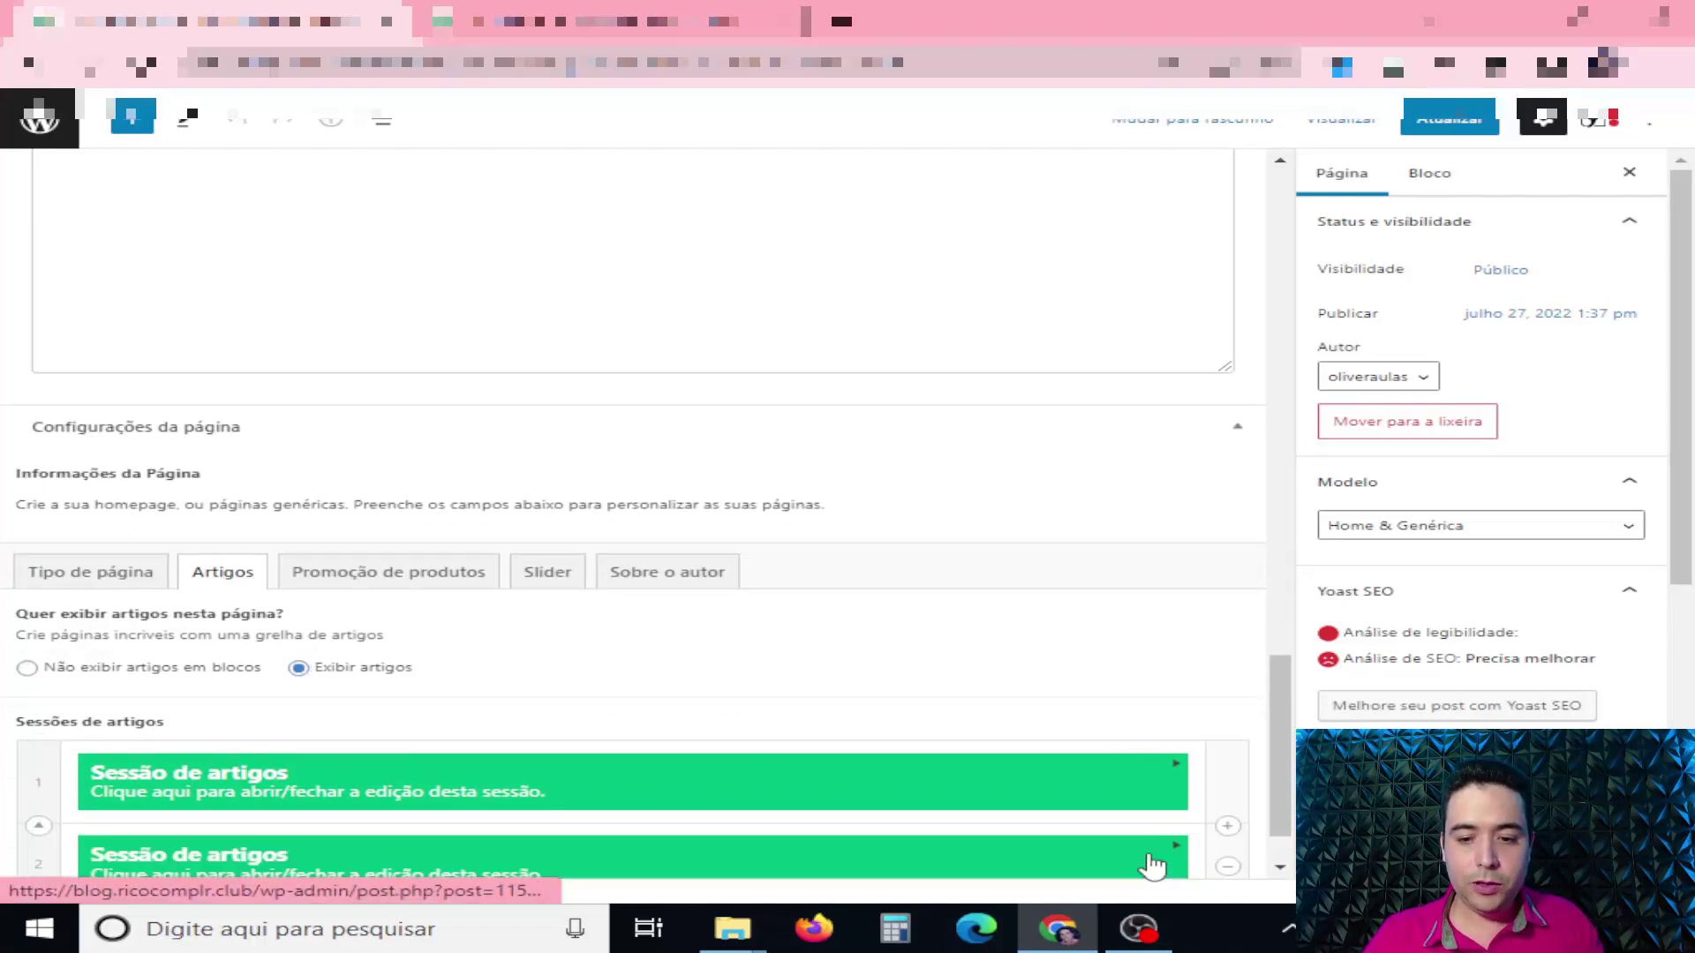
{"action": "scroll", "coordinate": [1037, 692], "scroll_direction": "down", "scroll_amount": 1}
{"action": "left_click", "coordinate": [1172, 698]}
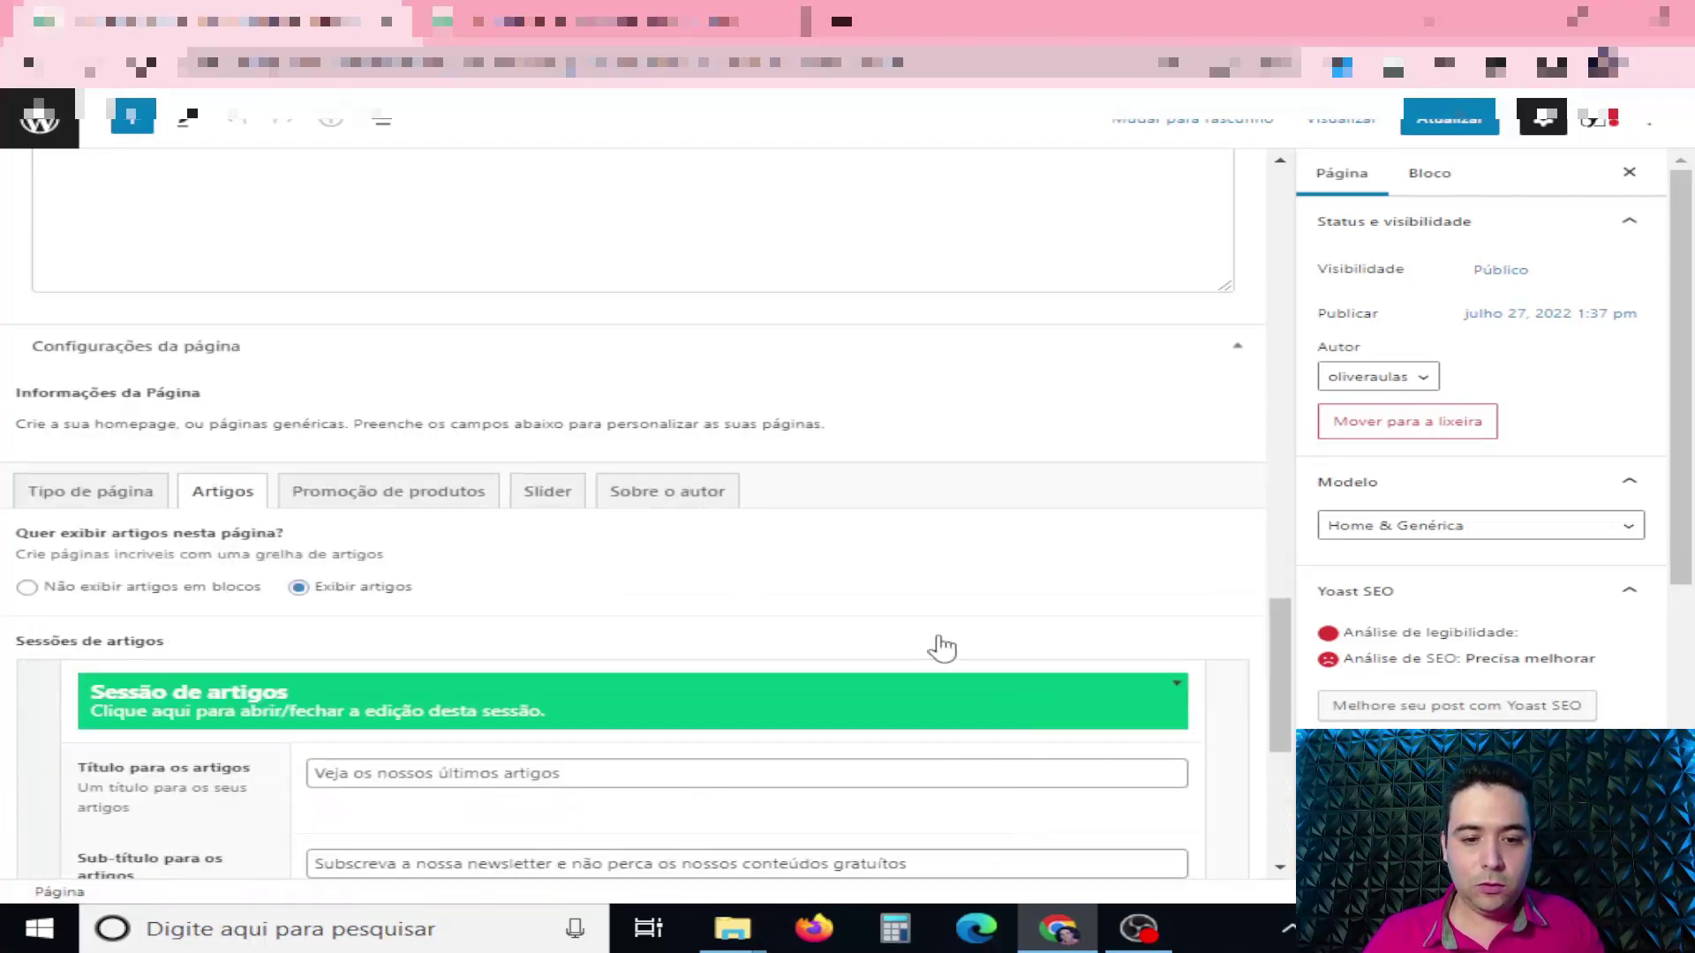
{"action": "scroll", "coordinate": [942, 649], "scroll_direction": "down", "scroll_amount": 4}
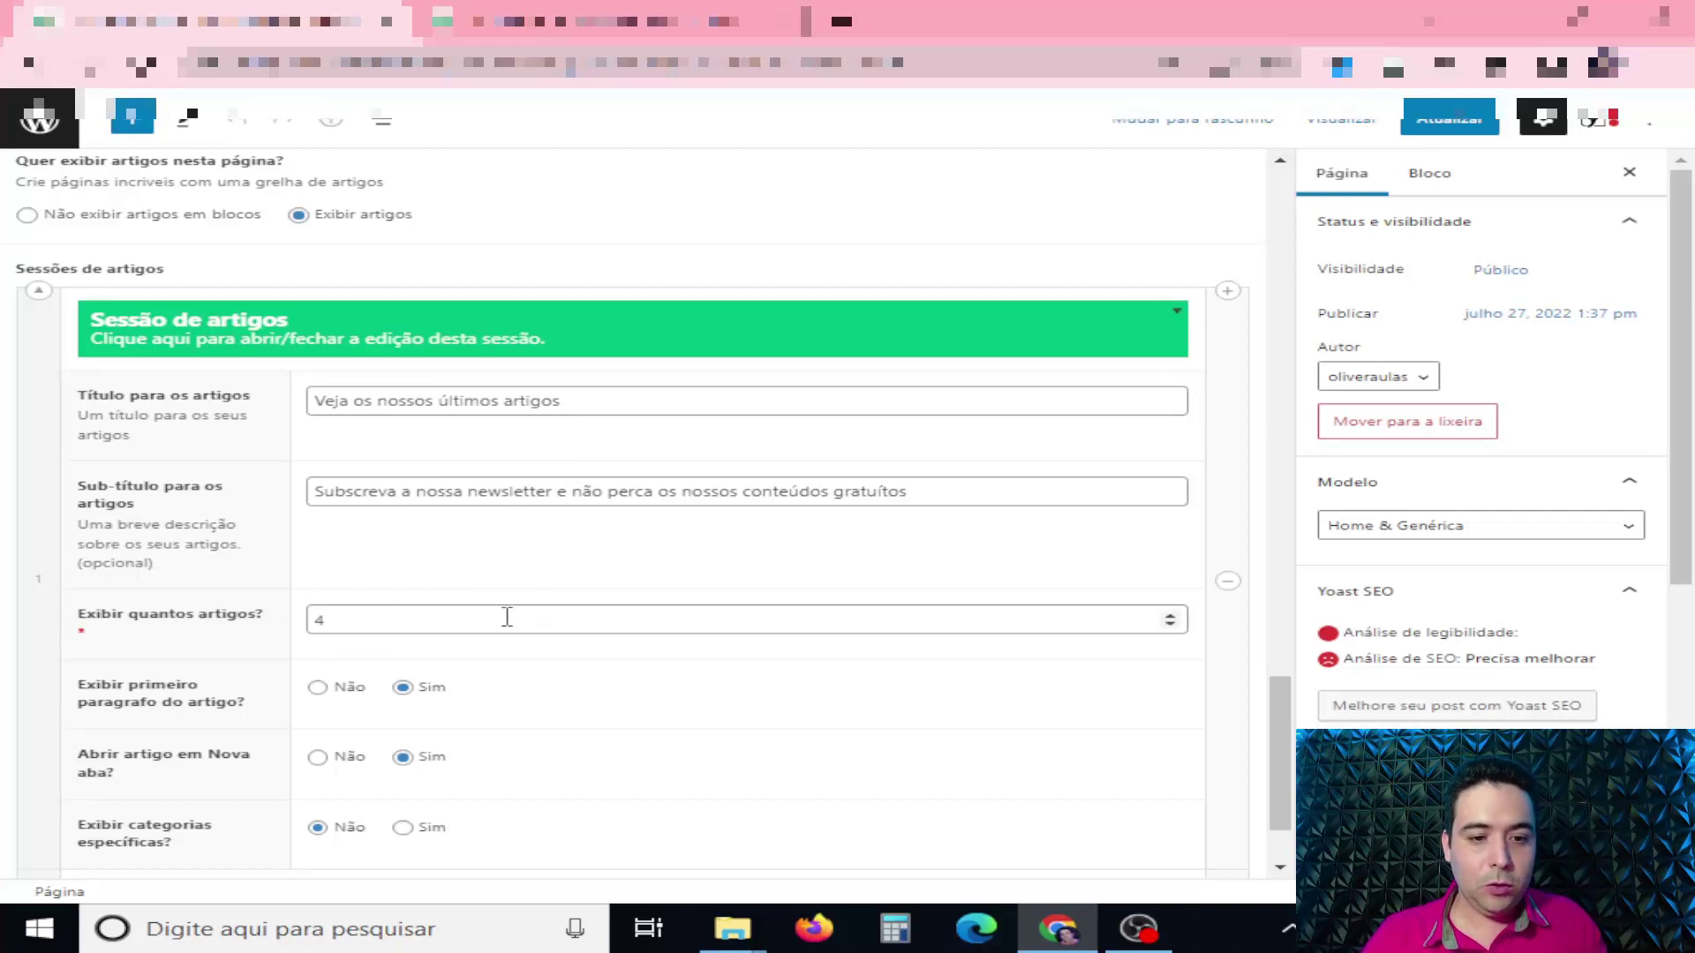
{"action": "left_click", "coordinate": [1170, 617]}
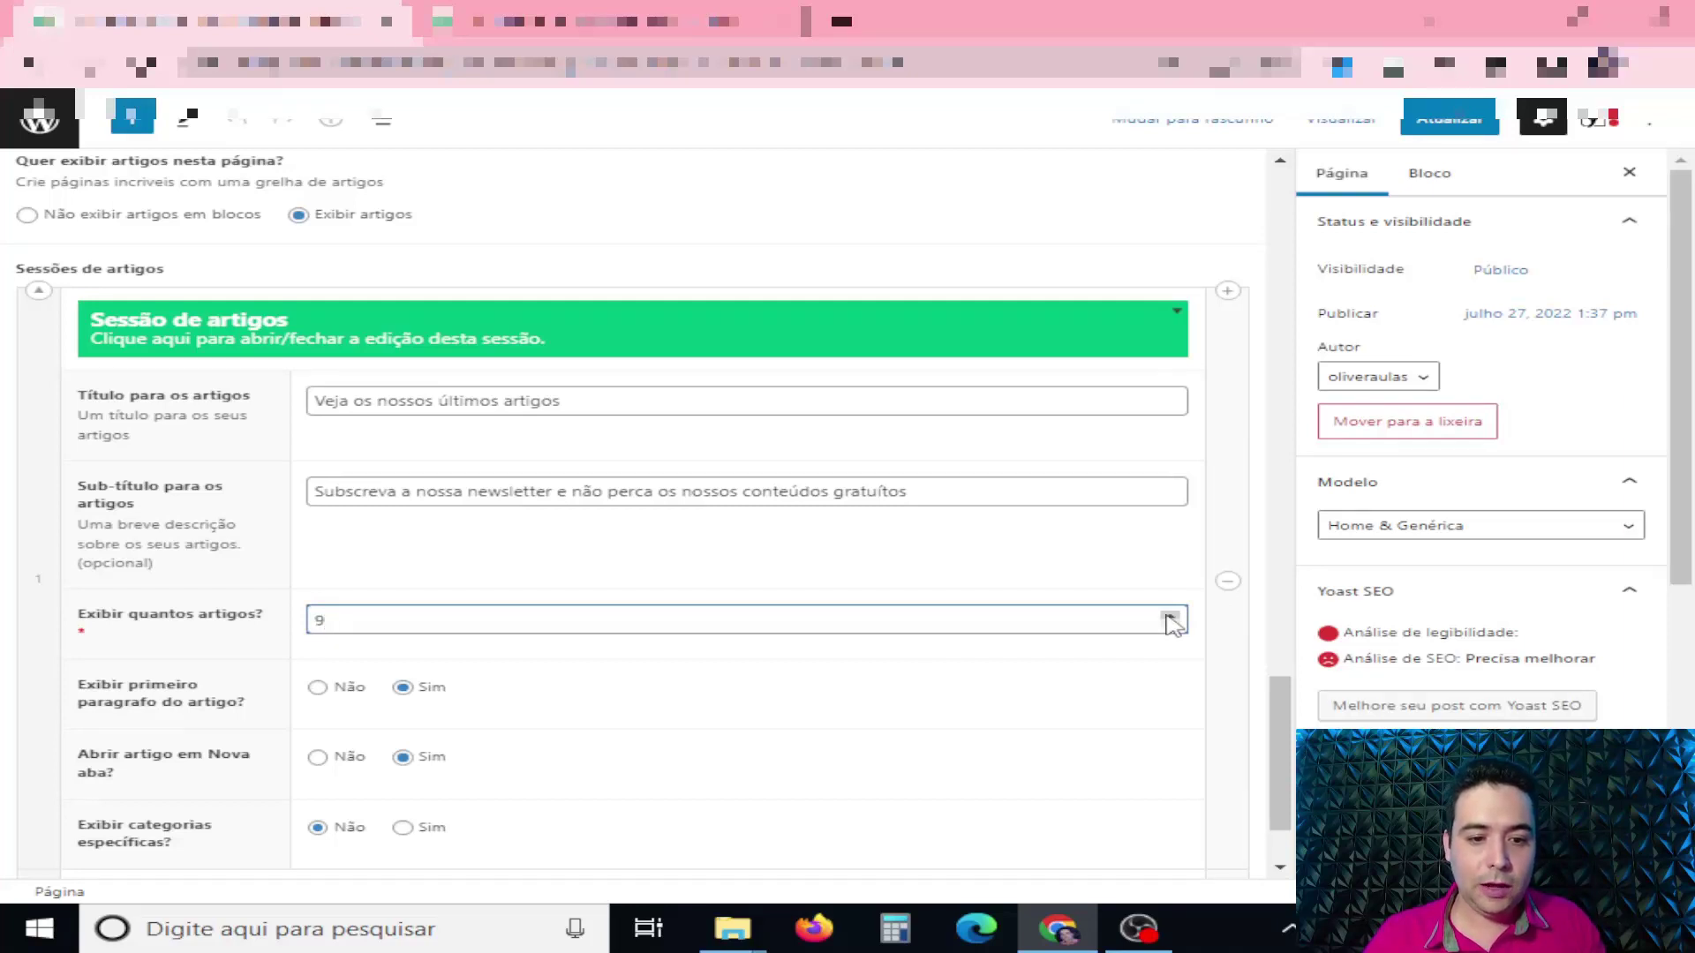
{"action": "scroll", "coordinate": [958, 662], "scroll_direction": "down", "scroll_amount": 2}
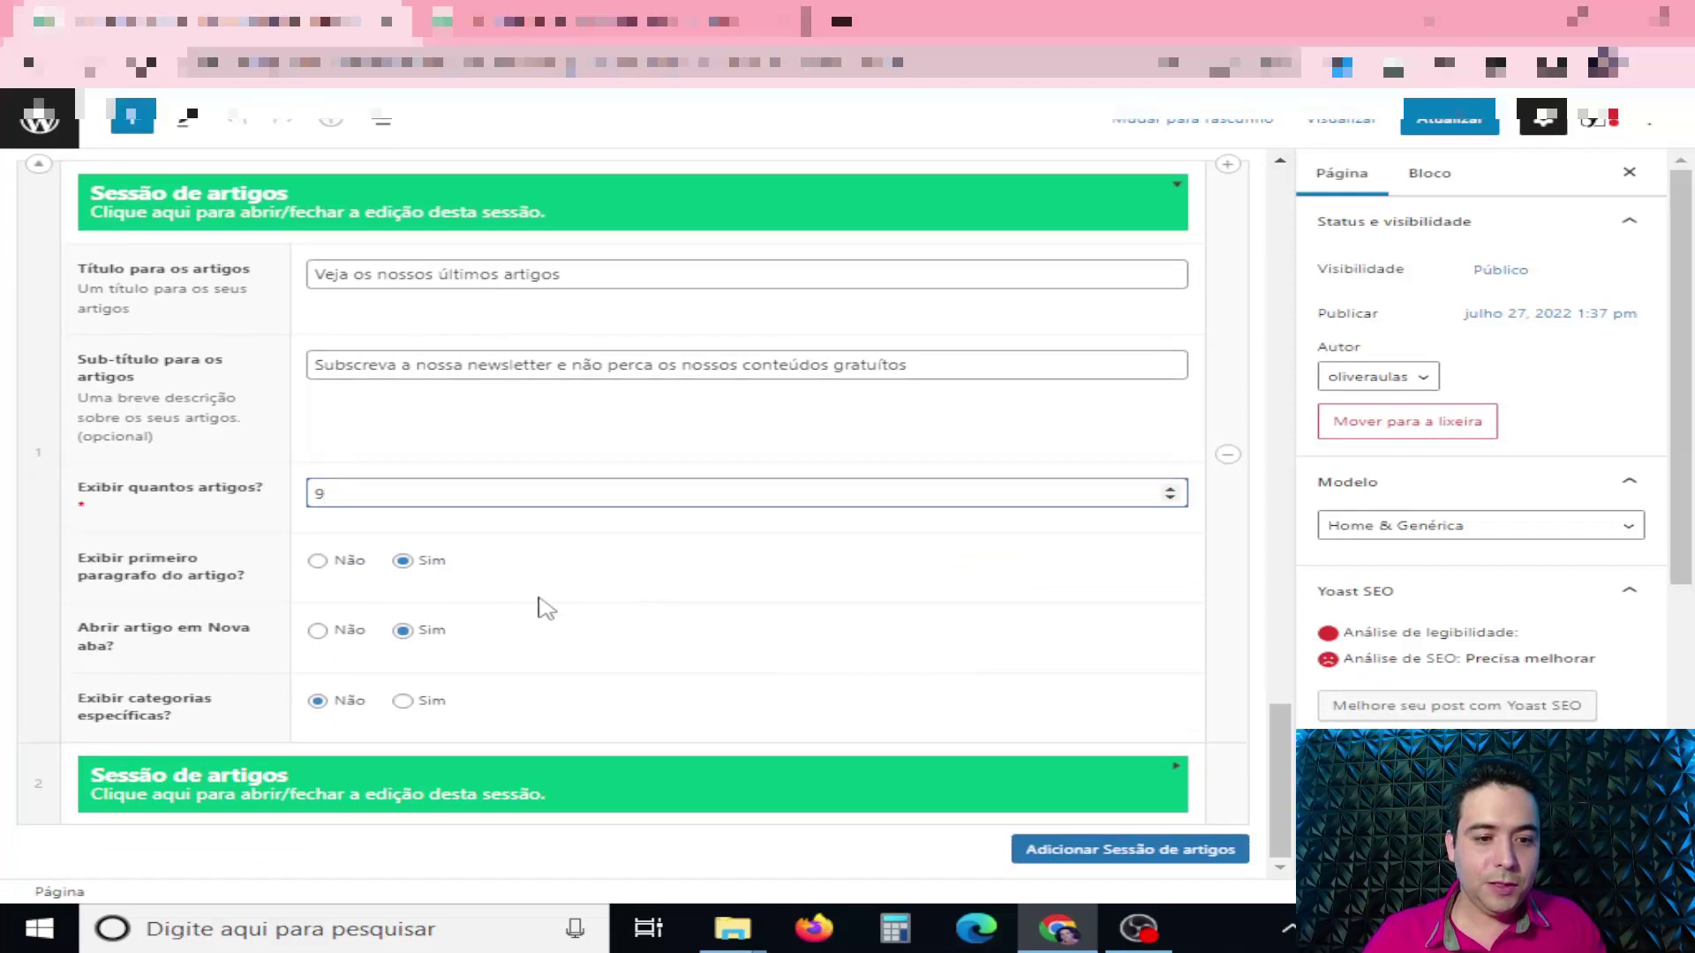
{"action": "left_click", "coordinate": [404, 631]}
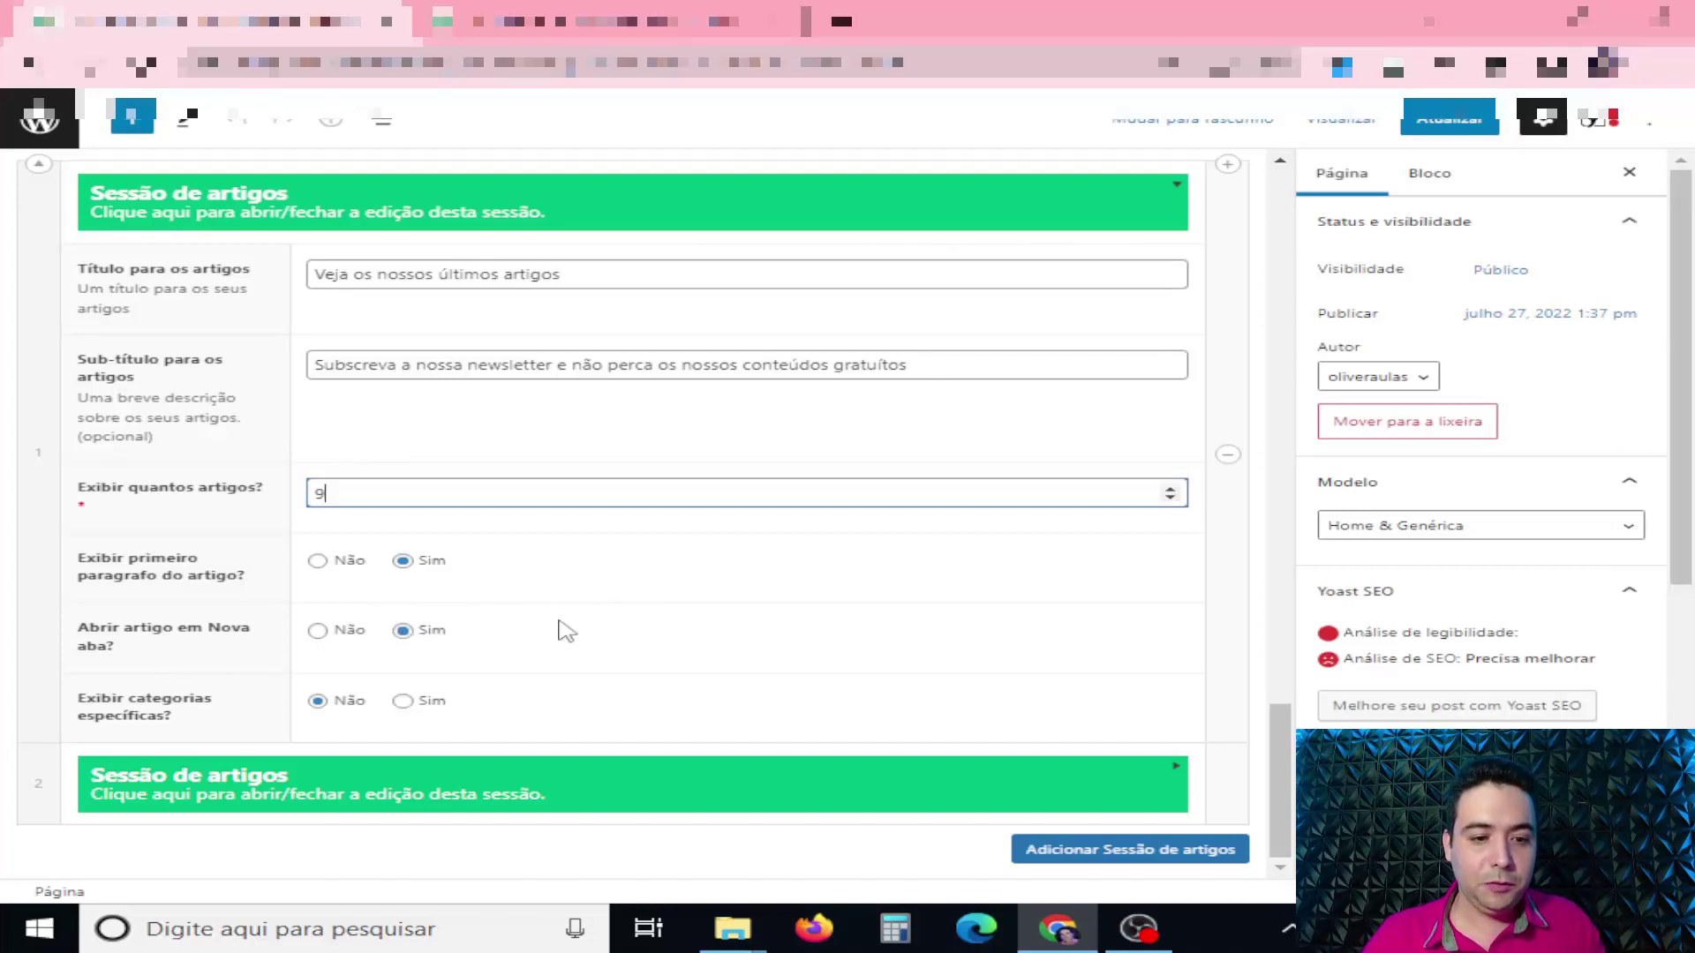
{"action": "left_click", "coordinate": [461, 541]}
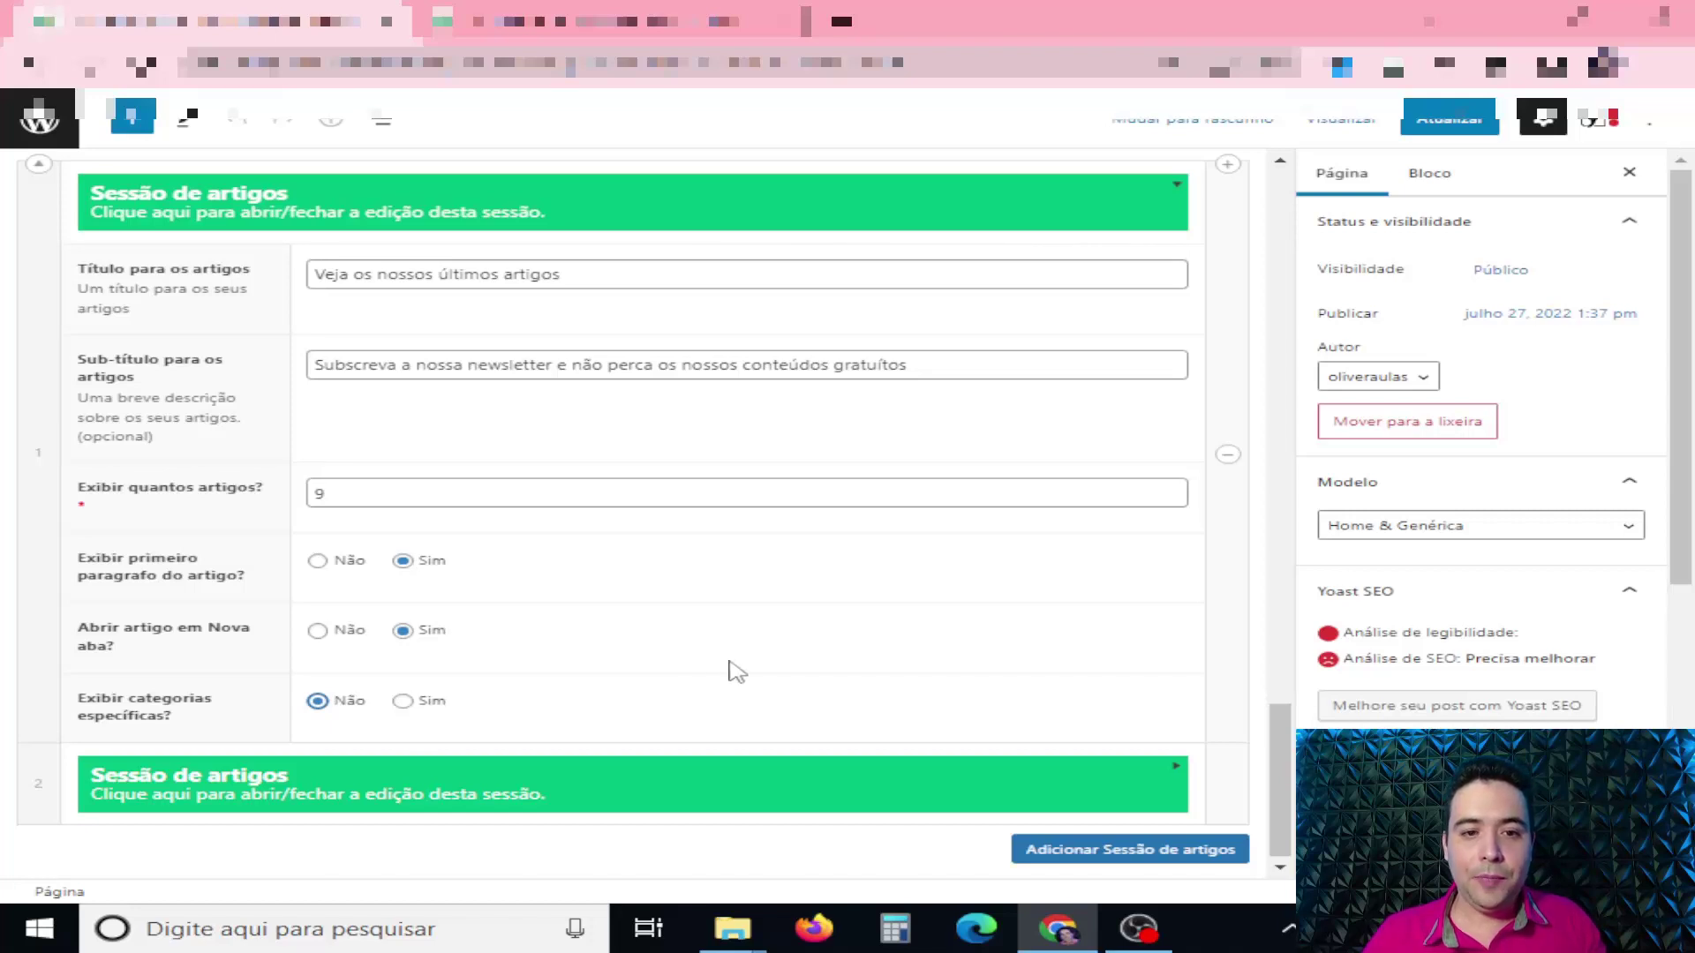
Title the second article section "Últimas postagens" with the subtitle "veja as nossas novidades", and update the page.
{"action": "scroll", "coordinate": [916, 664], "scroll_direction": "down", "scroll_amount": 1}
{"action": "left_click", "coordinate": [1169, 761]}
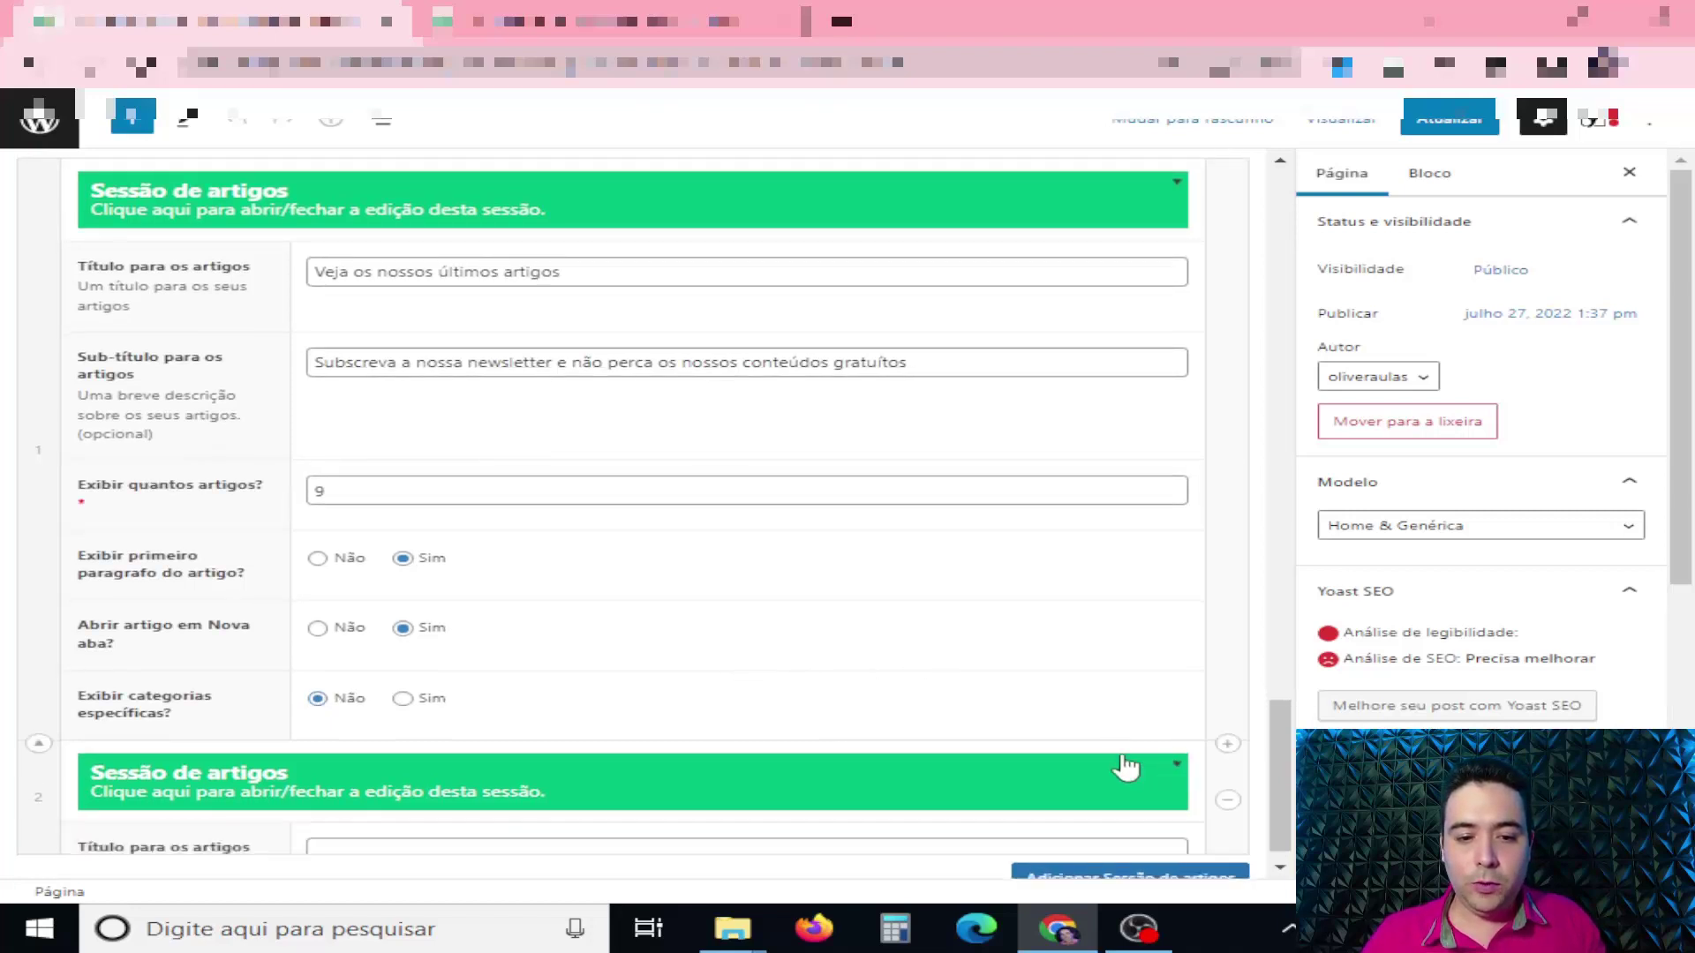
{"action": "scroll", "coordinate": [995, 680], "scroll_direction": "down", "scroll_amount": 1}
{"action": "scroll", "coordinate": [995, 681], "scroll_direction": "down", "scroll_amount": 4}
{"action": "left_click", "coordinate": [490, 483]}
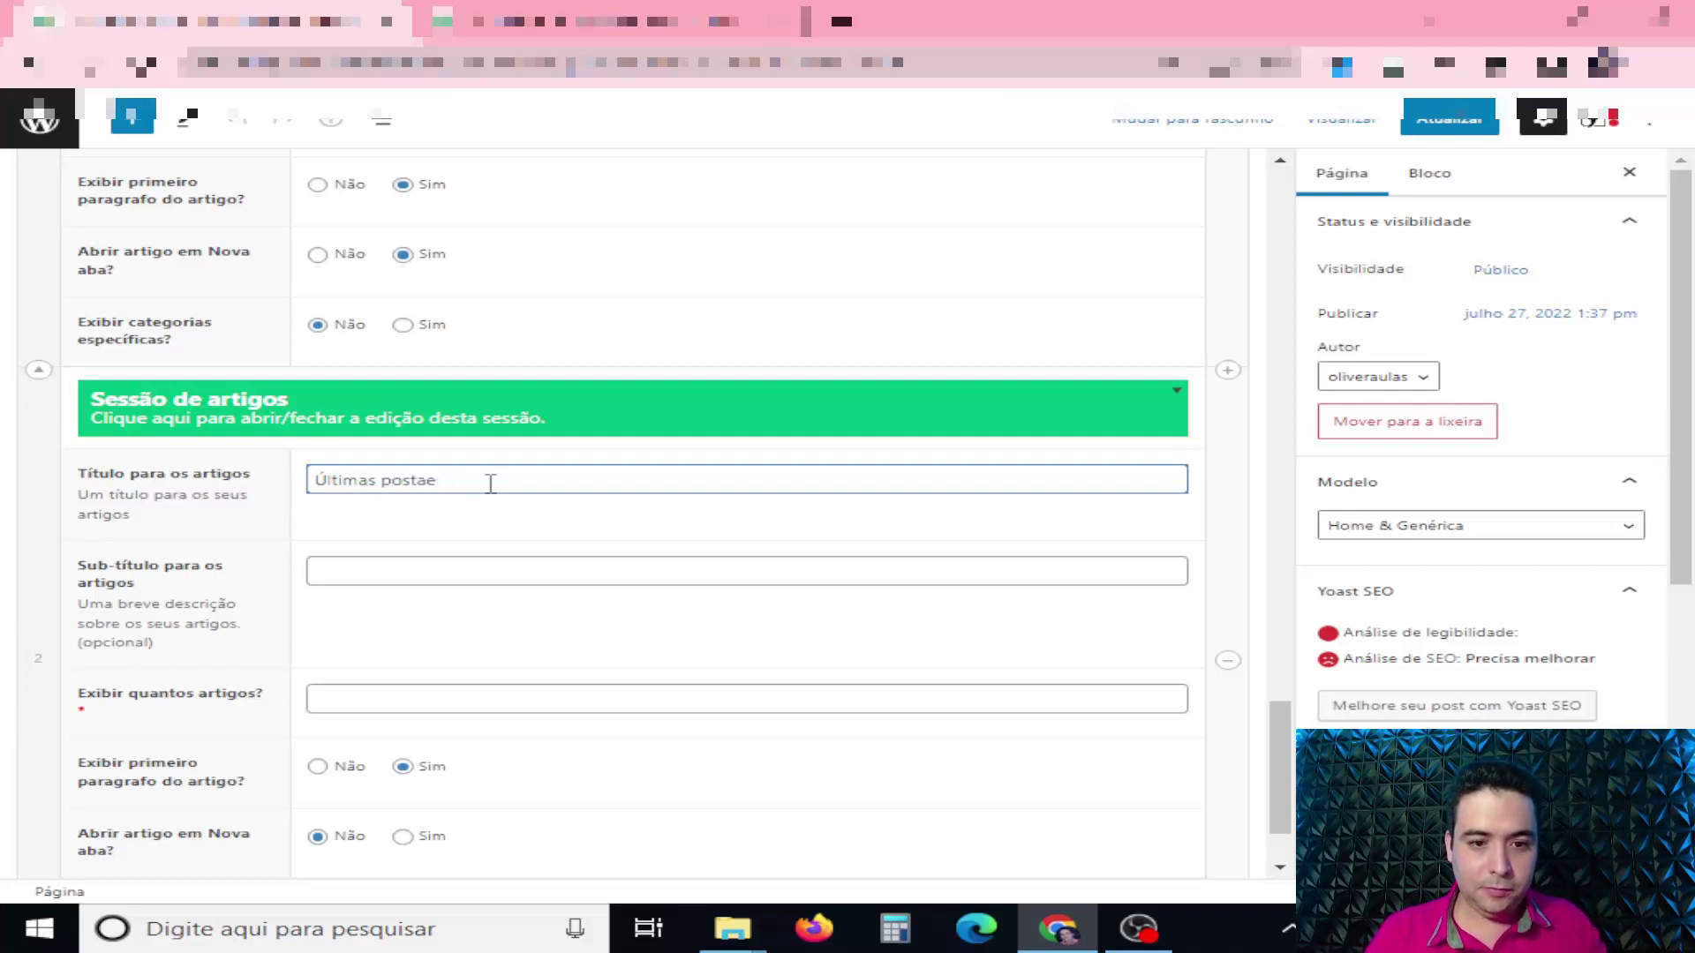
{"action": "left_click", "coordinate": [494, 572]}
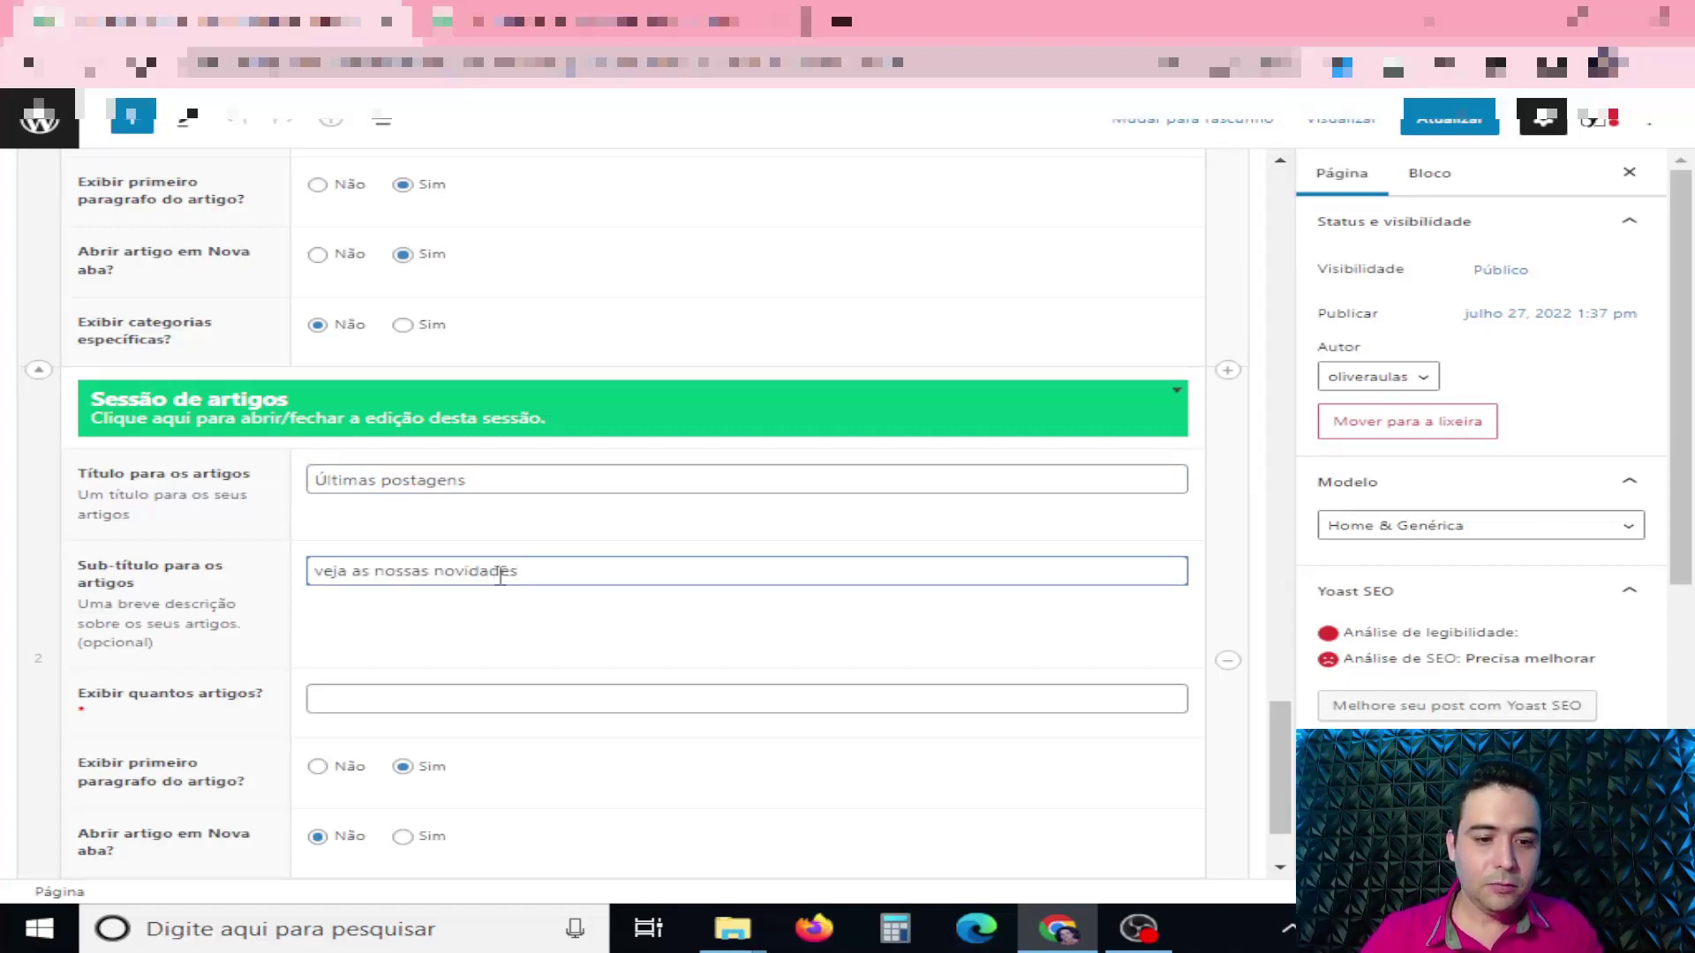
{"action": "scroll", "coordinate": [476, 601], "scroll_direction": "down", "scroll_amount": 1}
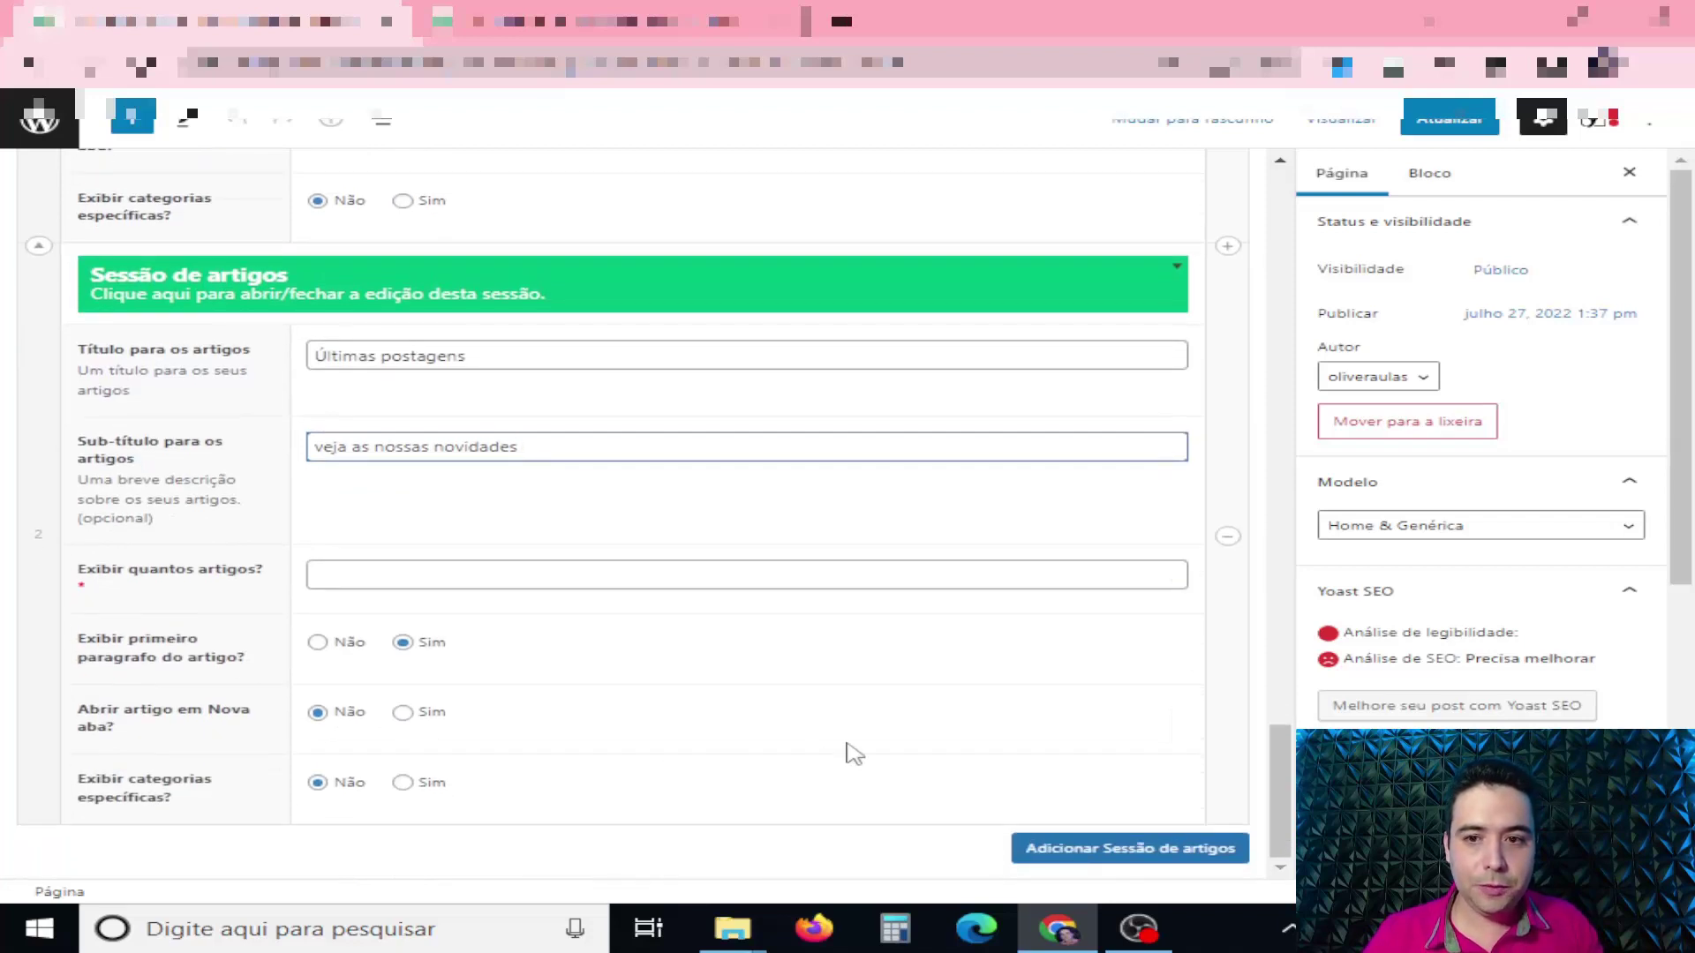
{"action": "left_click", "coordinate": [1444, 123]}
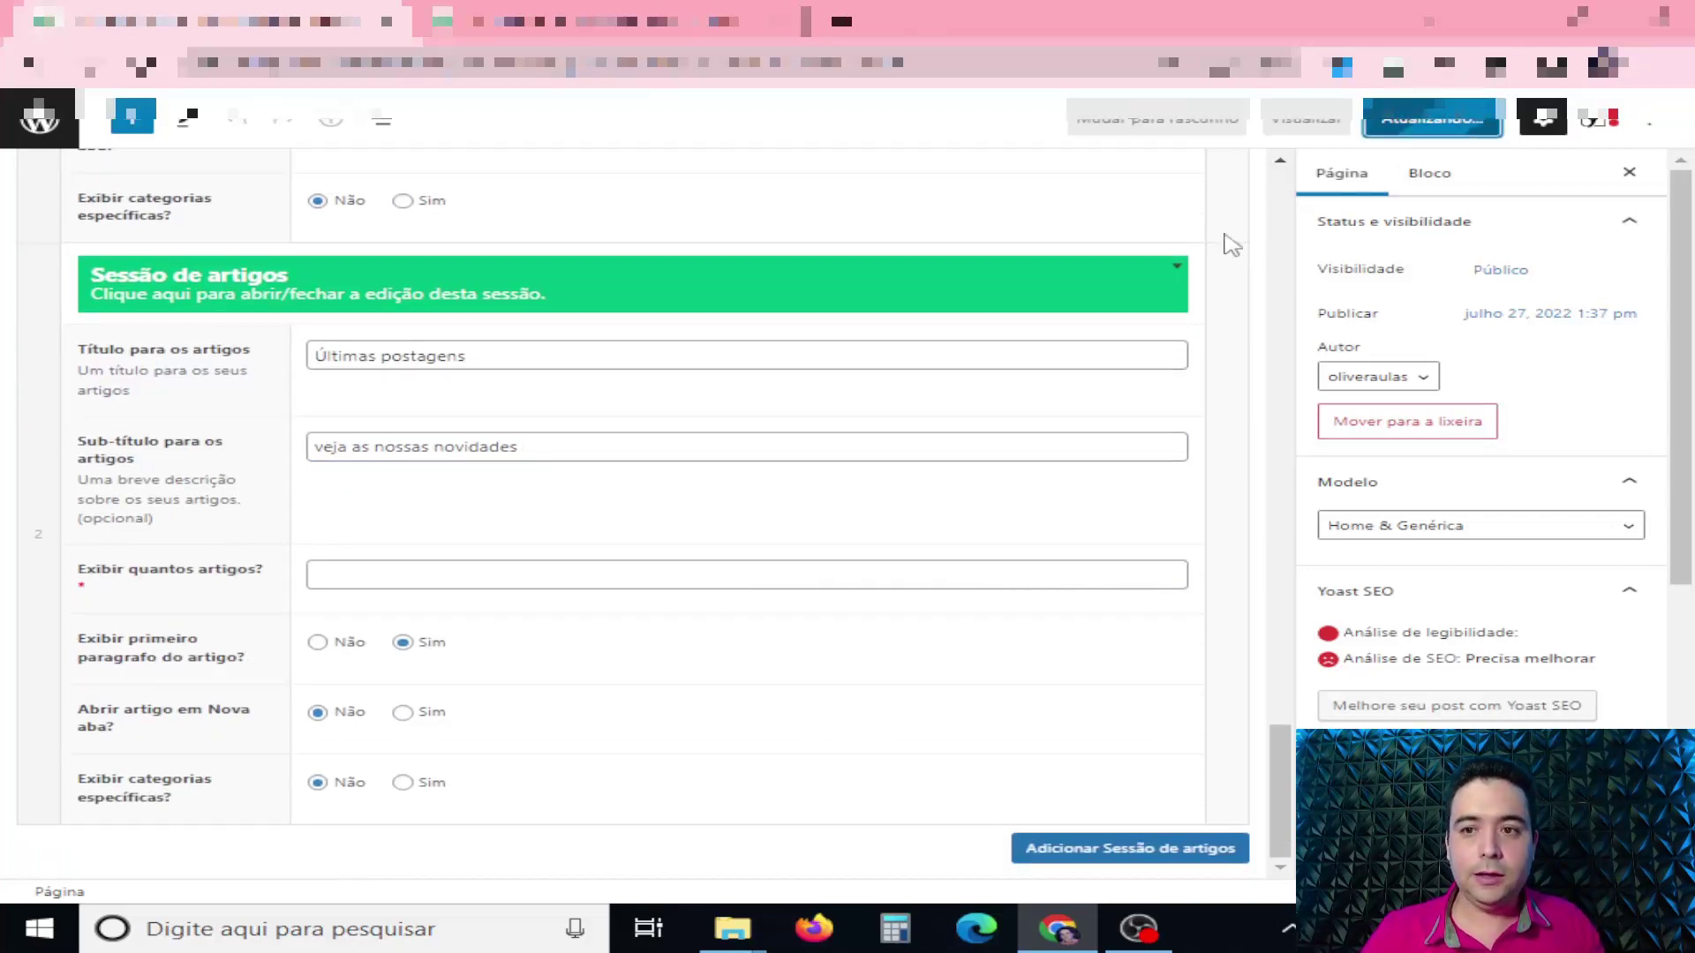
Reload the live home page and examine the headings and subtitles of both article sections.
{"action": "left_click", "coordinate": [609, 21]}
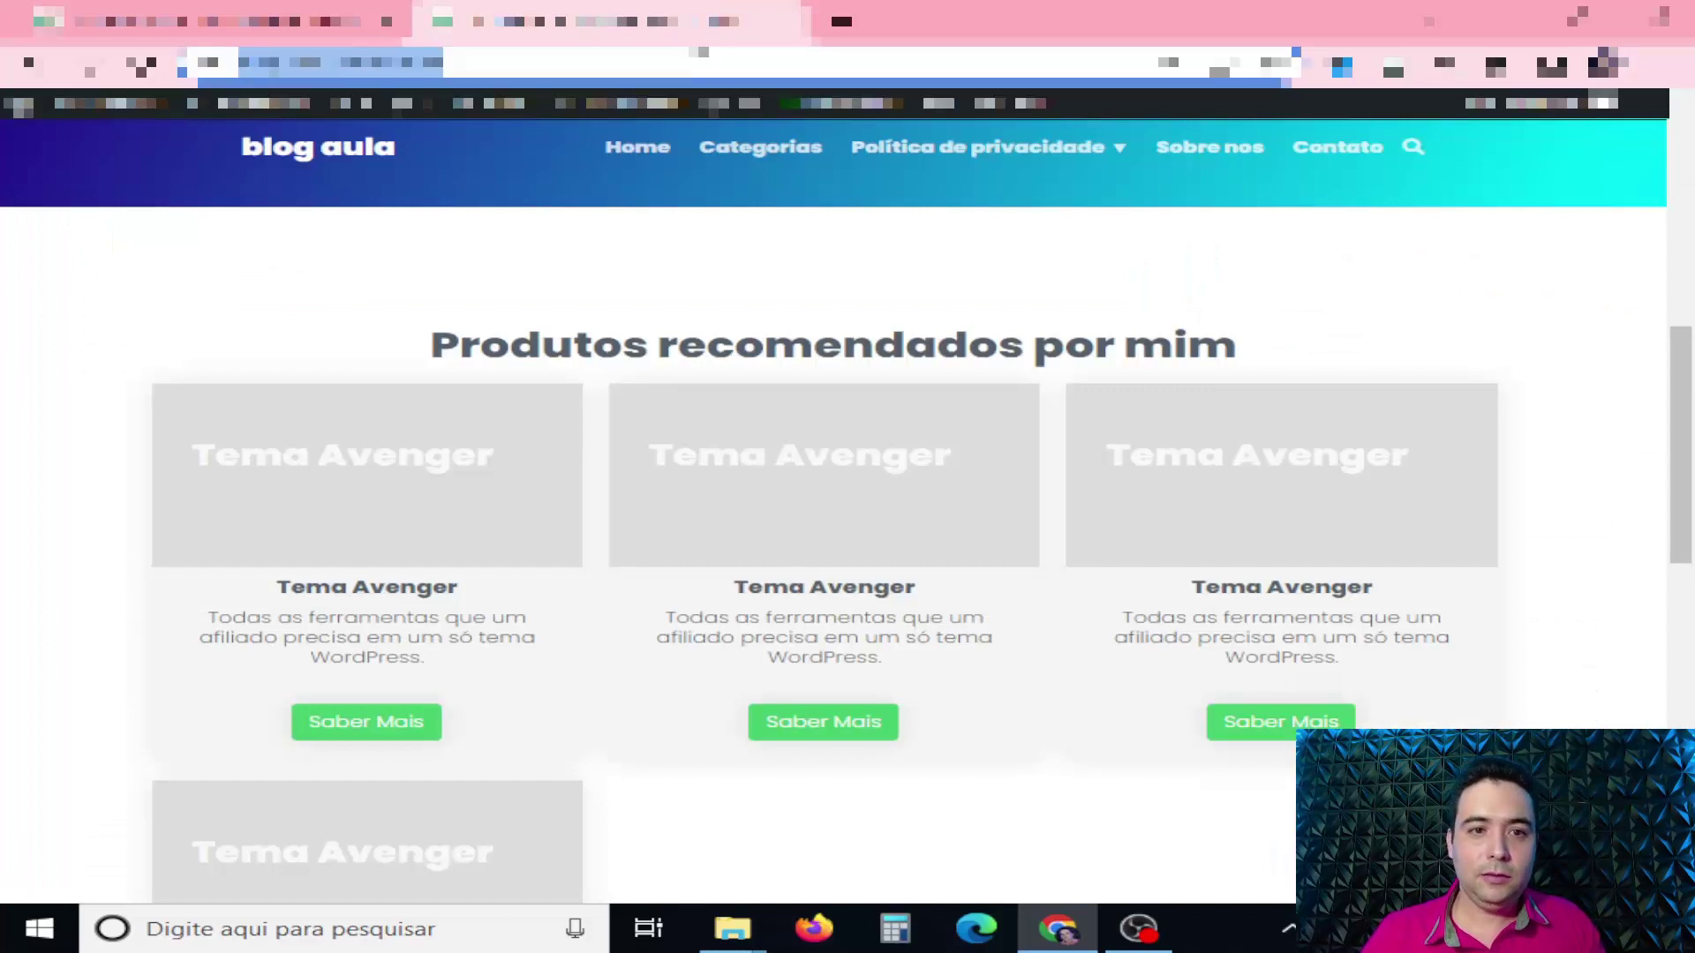
{"action": "key", "text": "Return"}
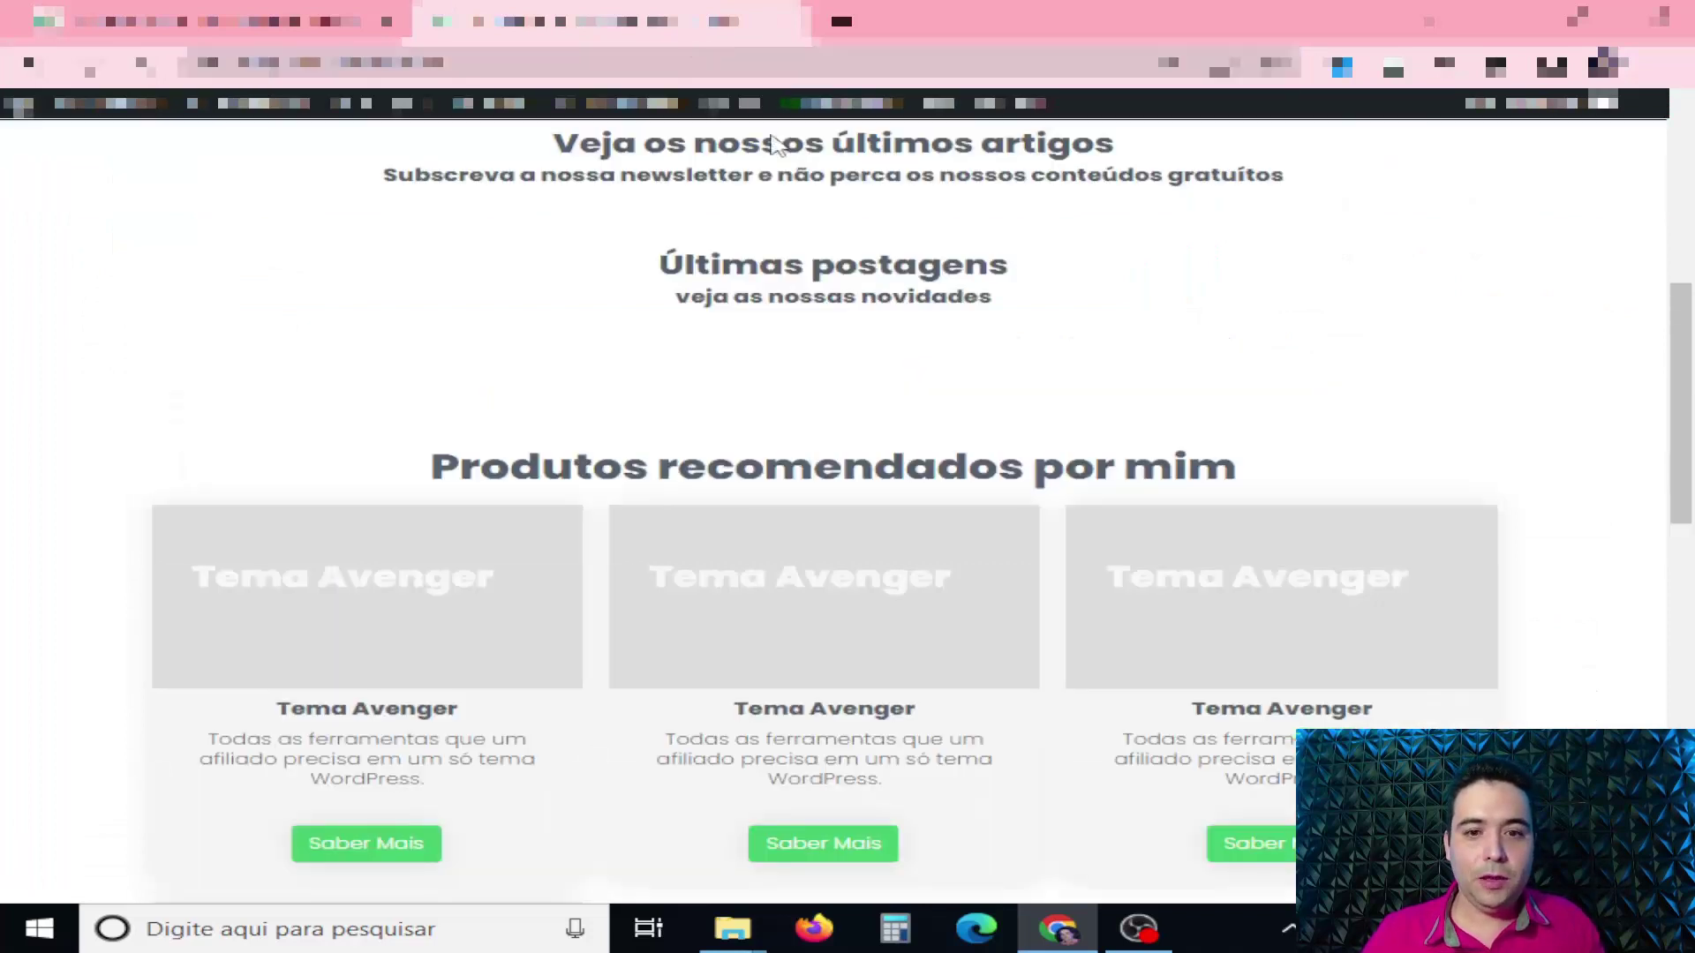
{"action": "scroll", "coordinate": [838, 477], "scroll_direction": "up", "scroll_amount": 5}
{"action": "scroll", "coordinate": [839, 481], "scroll_direction": "down", "scroll_amount": 6}
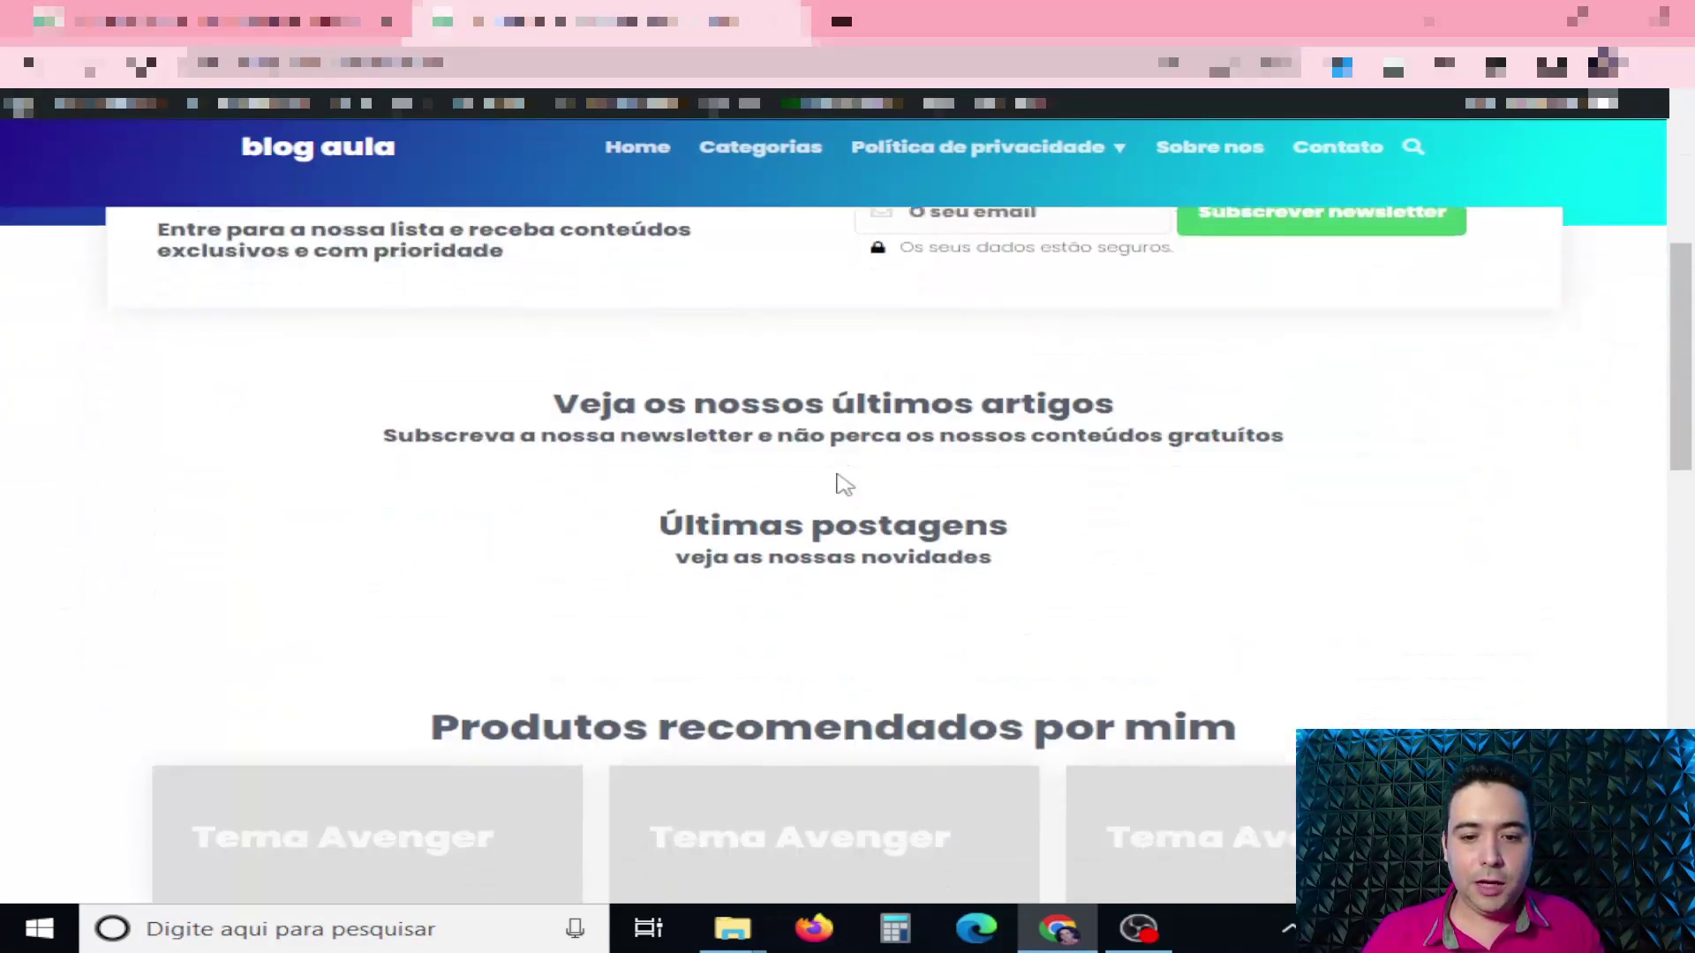
{"action": "scroll", "coordinate": [615, 329], "scroll_direction": "up", "scroll_amount": 1}
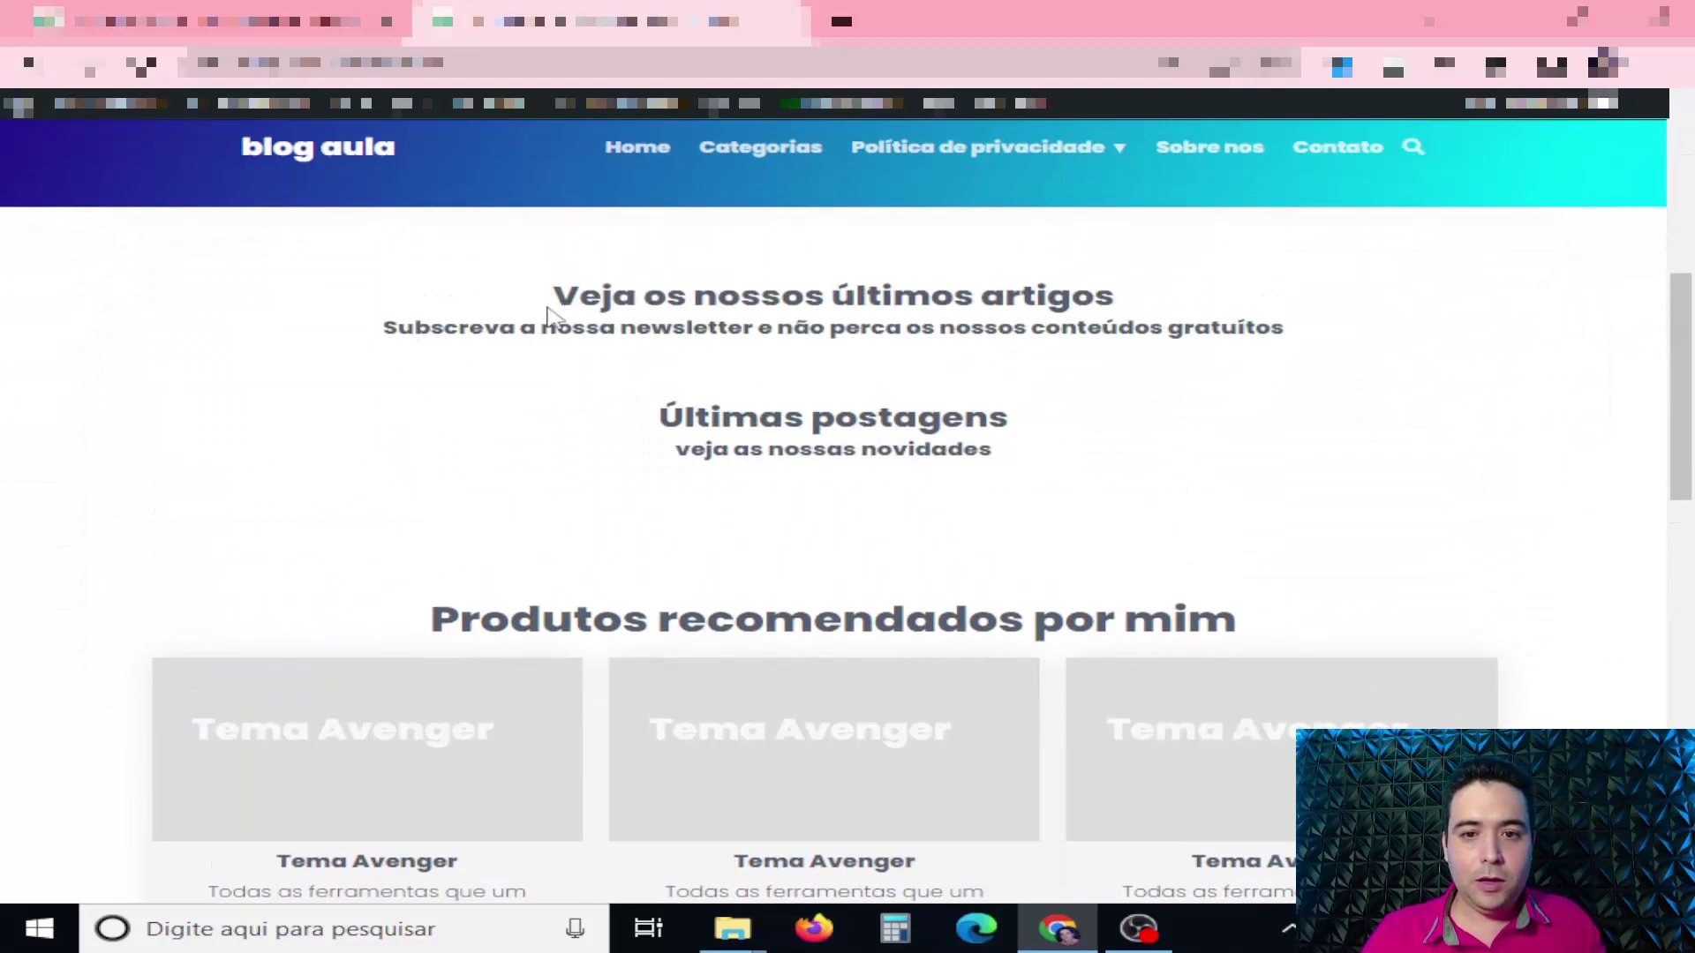
{"action": "left_click_drag", "start_coordinate": [547, 309], "coordinate": [1313, 347]}
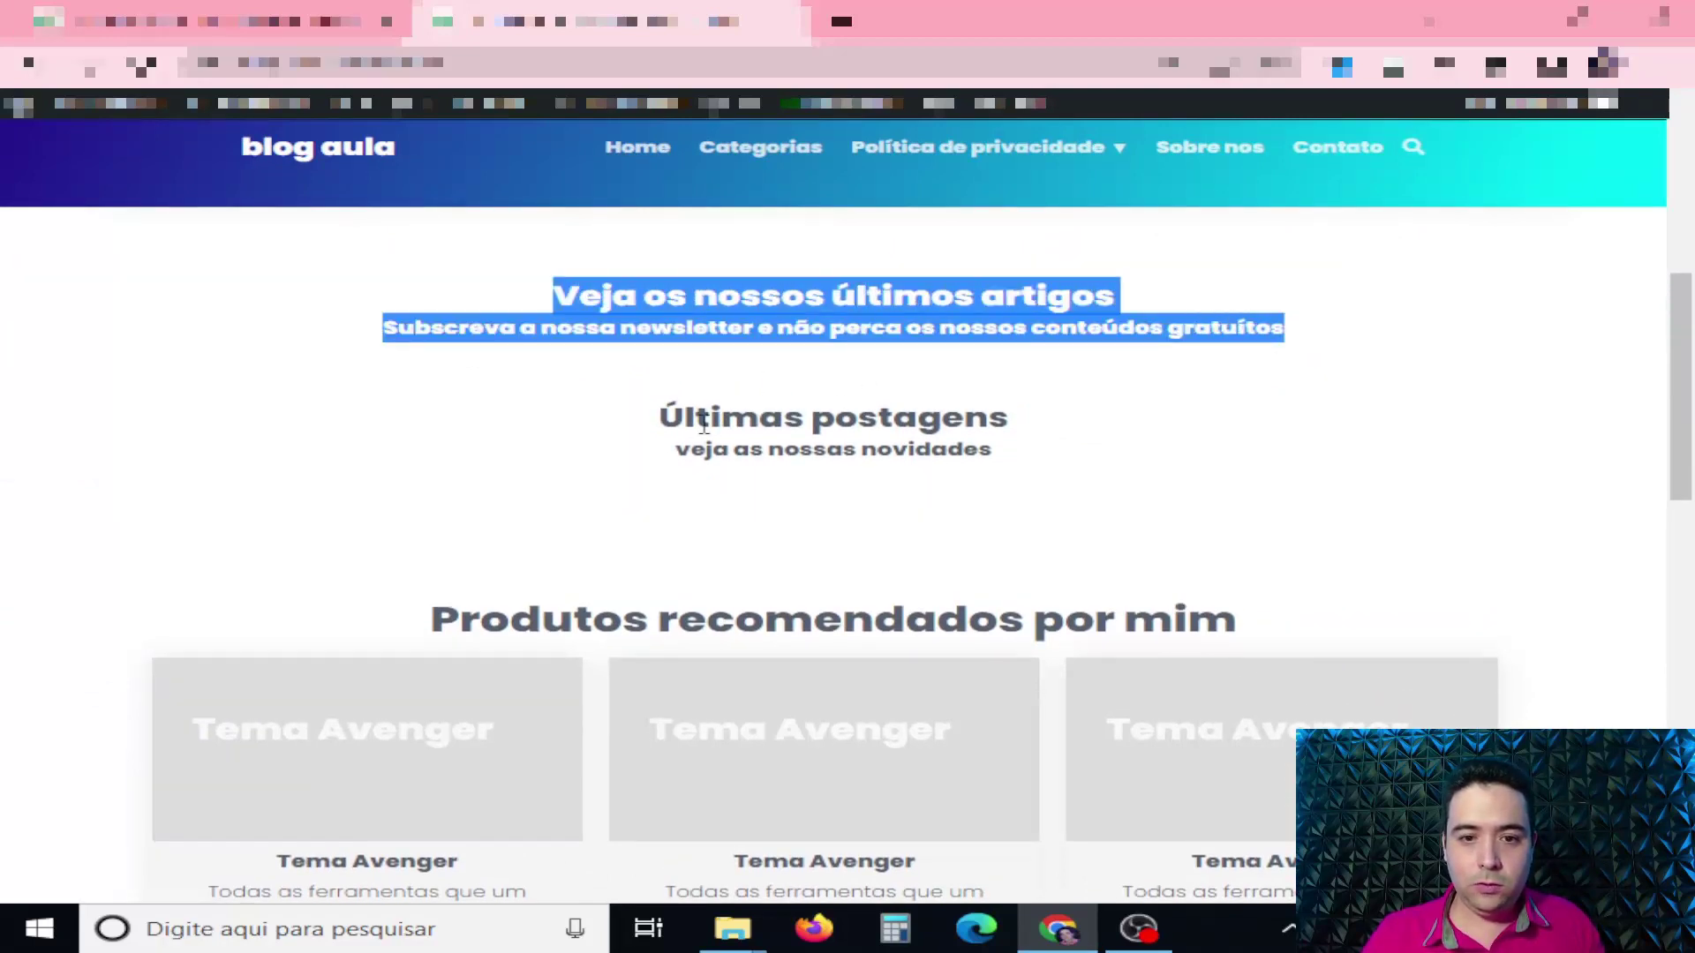
{"action": "left_click_drag", "start_coordinate": [658, 420], "coordinate": [994, 473]}
{"action": "scroll", "coordinate": [1003, 485], "scroll_direction": "down", "scroll_amount": 3}
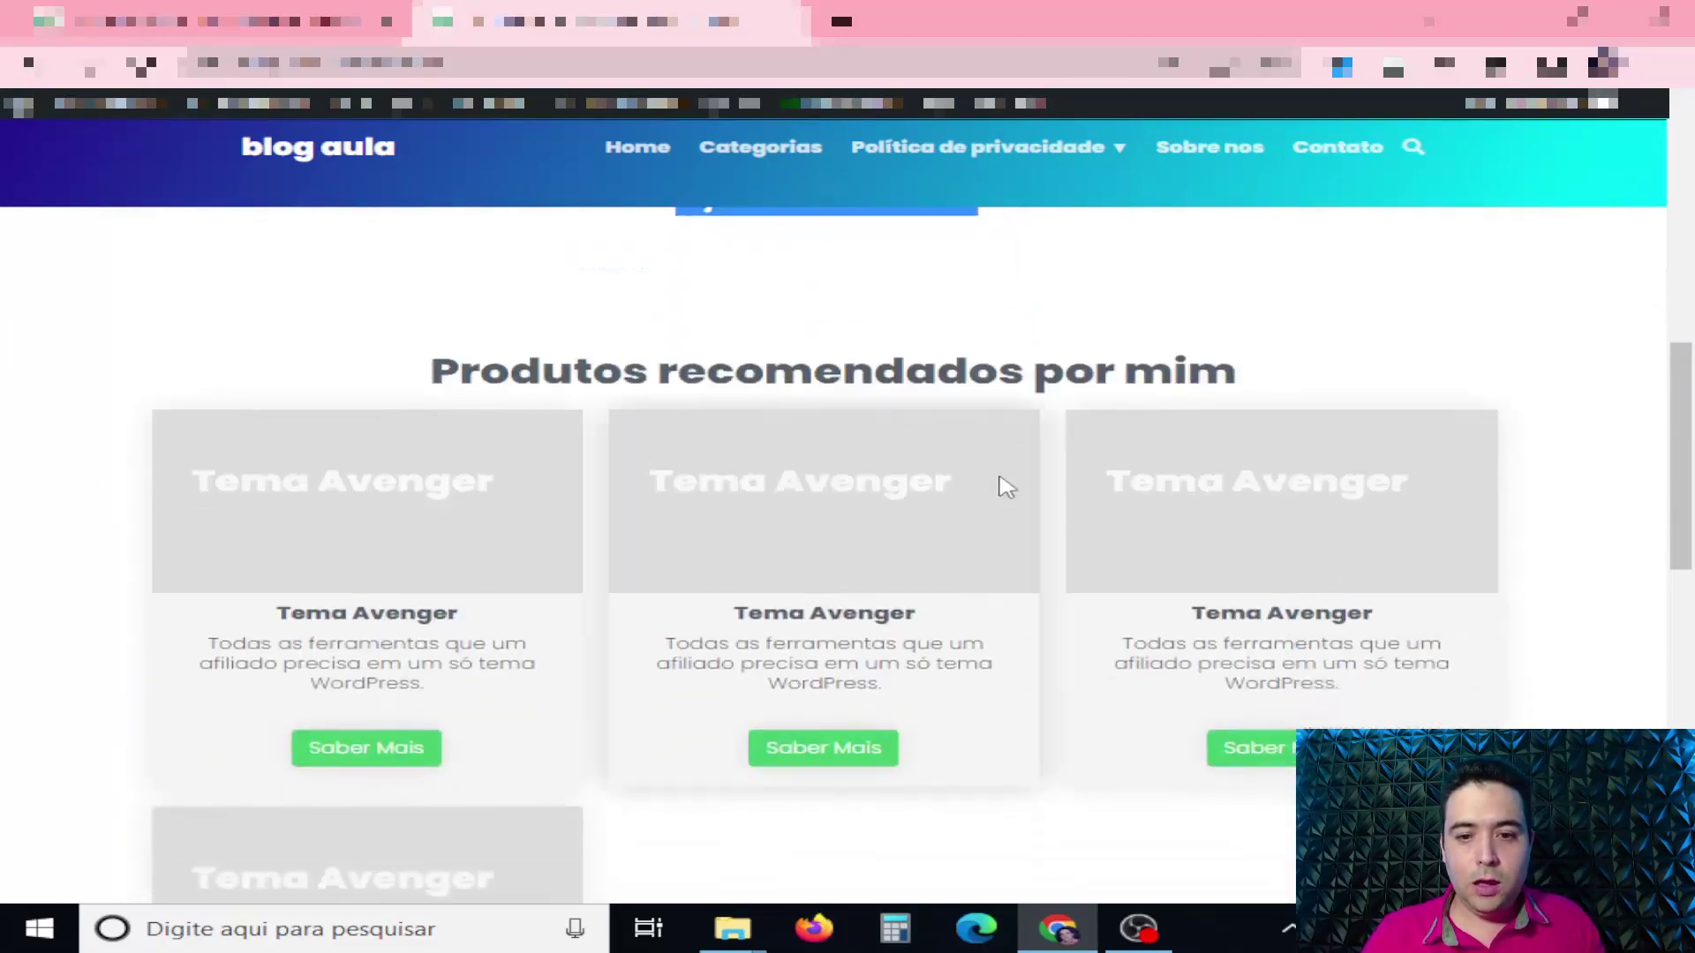
{"action": "scroll", "coordinate": [828, 474], "scroll_direction": "down", "scroll_amount": 8}
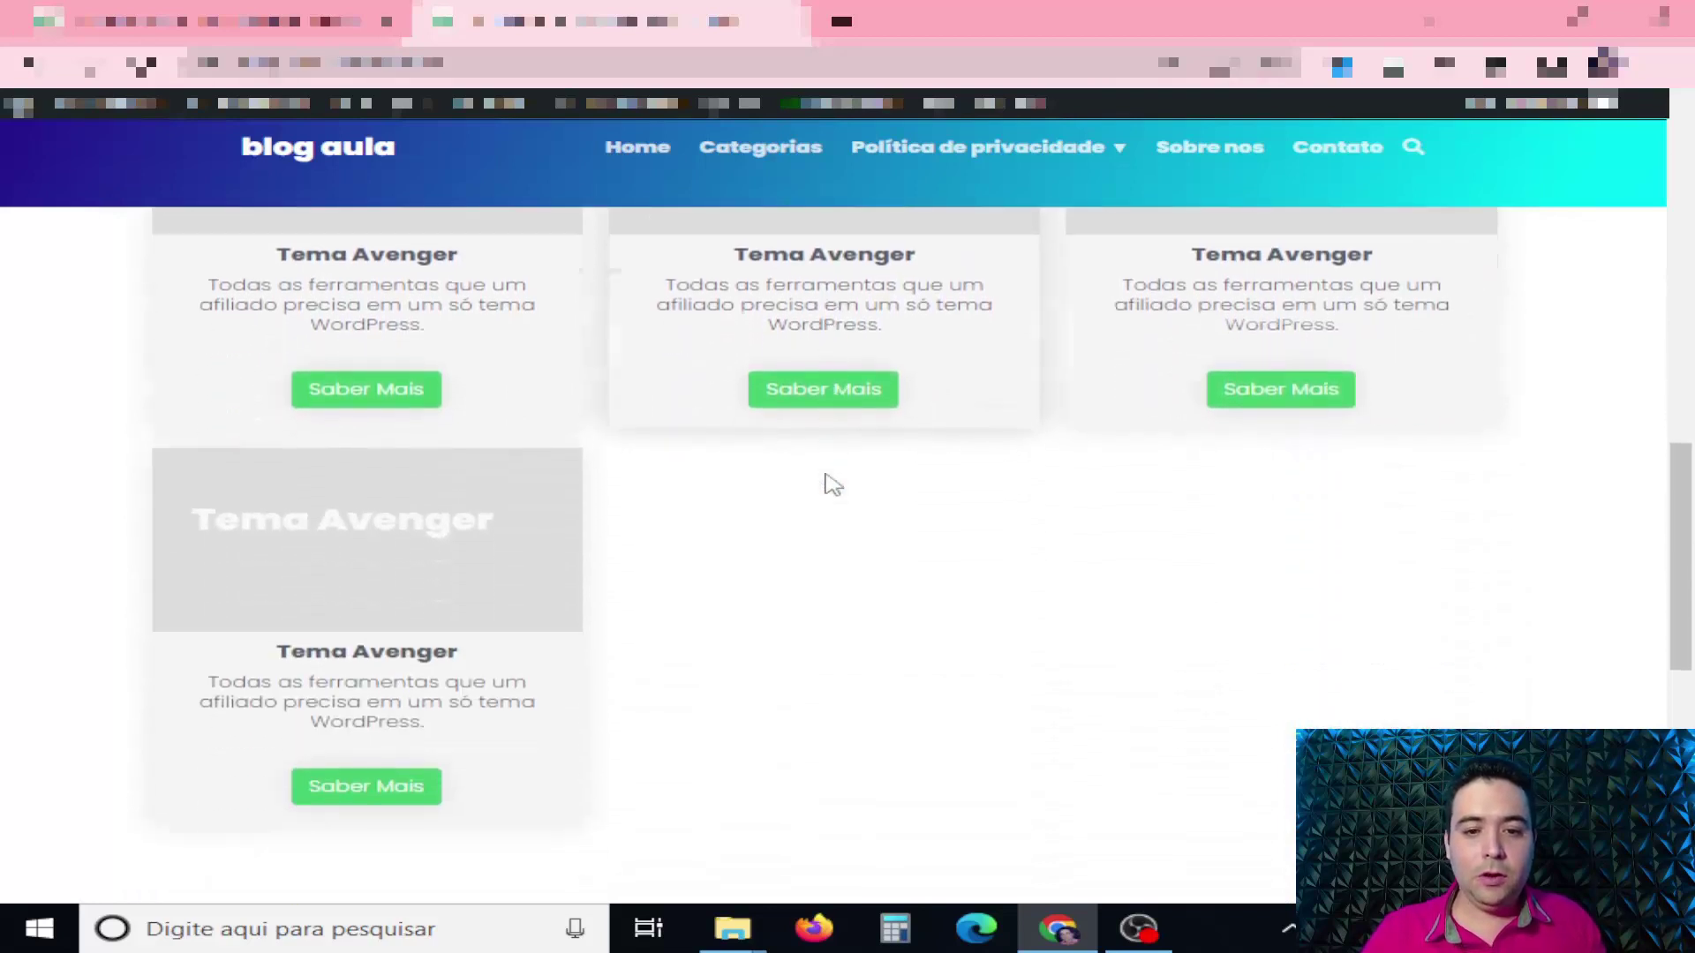
{"action": "scroll", "coordinate": [834, 485], "scroll_direction": "up", "scroll_amount": 10}
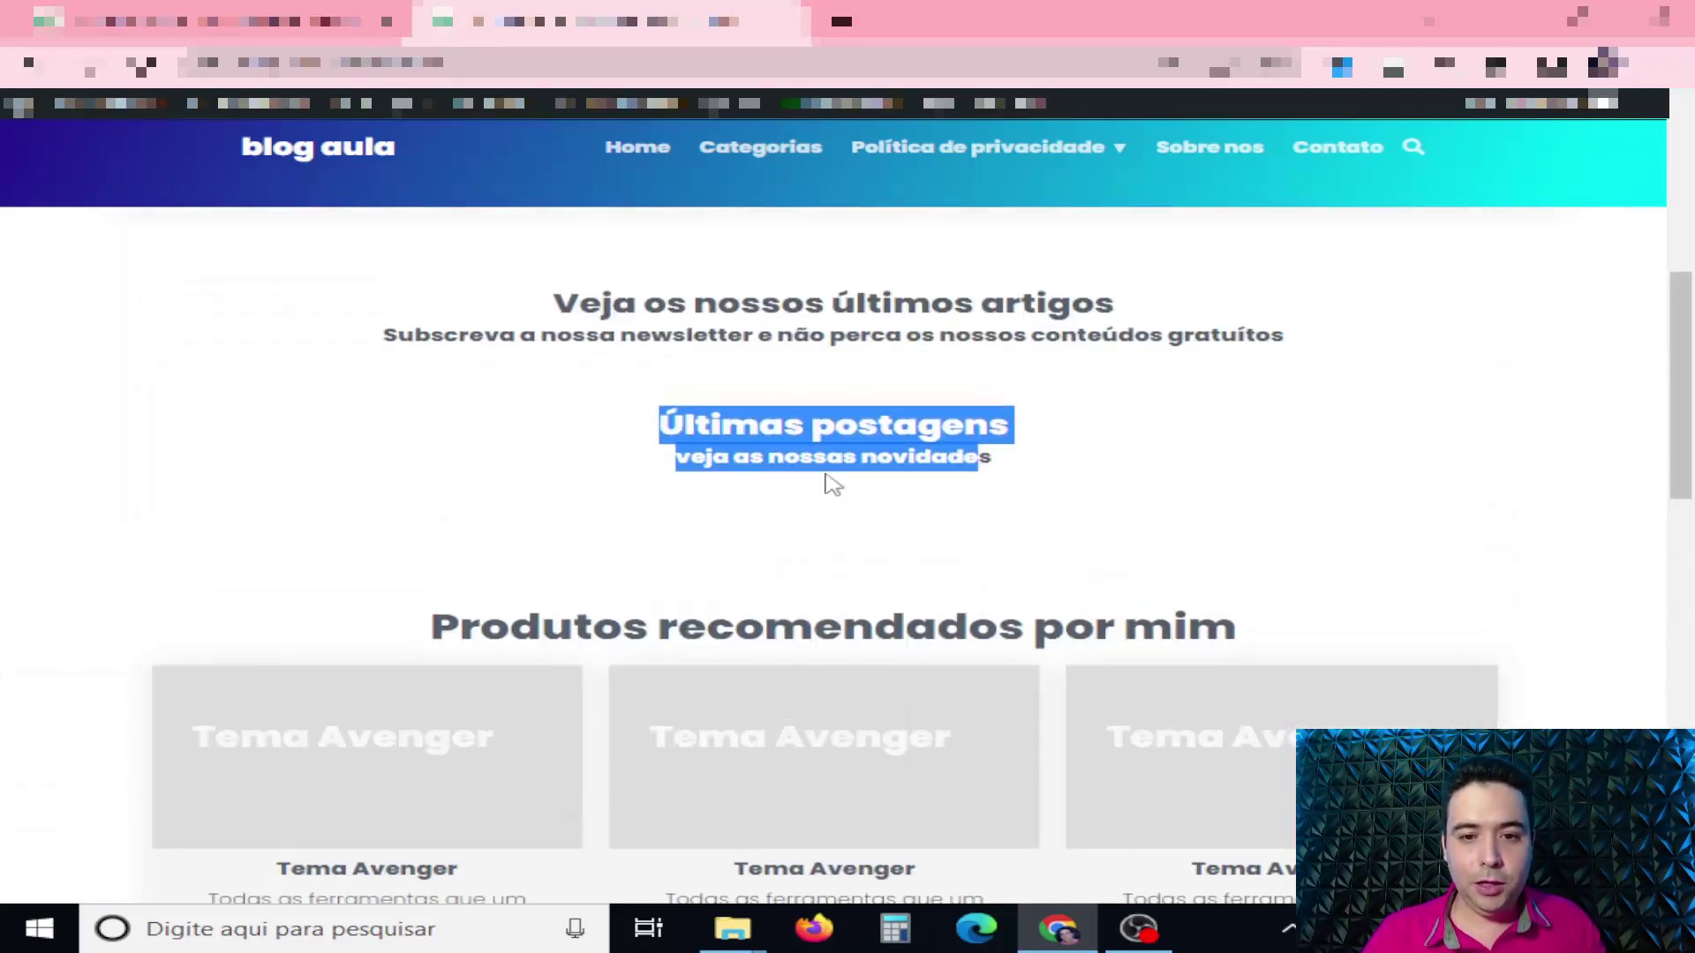
{"action": "scroll", "coordinate": [833, 484], "scroll_direction": "up", "scroll_amount": 1}
{"action": "left_click", "coordinate": [834, 485]}
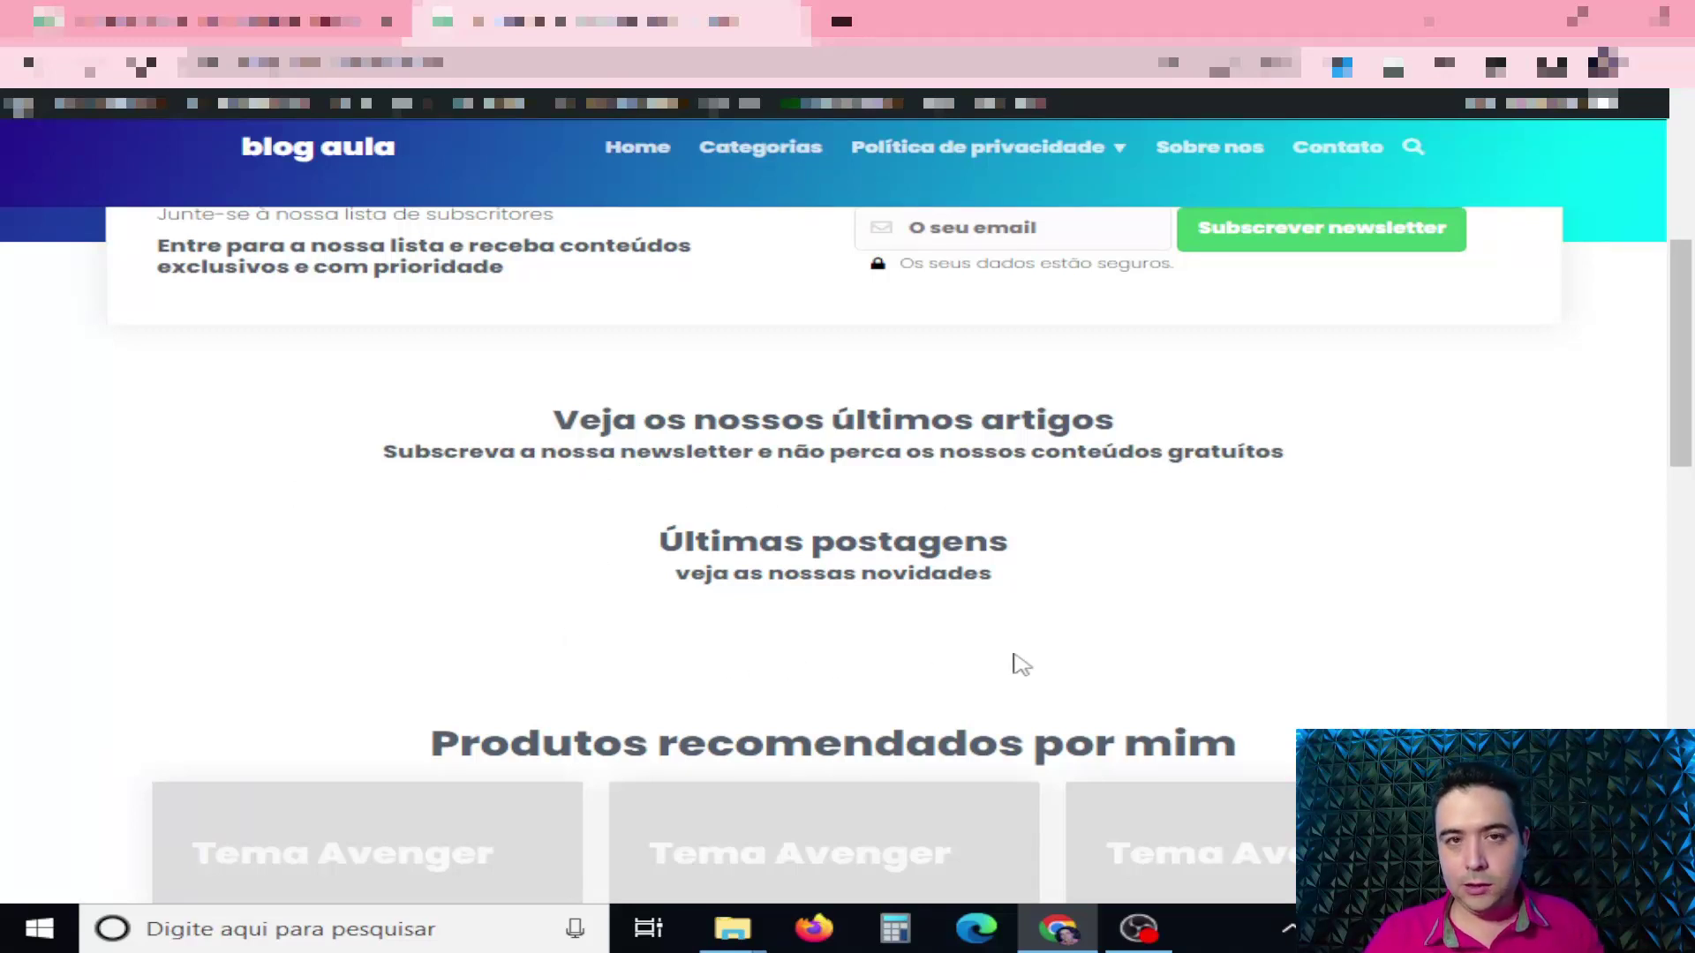
Look at the Produtos recomendados por mim heading and its product blocks on the live home page.
{"action": "scroll", "coordinate": [1017, 664], "scroll_direction": "down", "scroll_amount": 3}
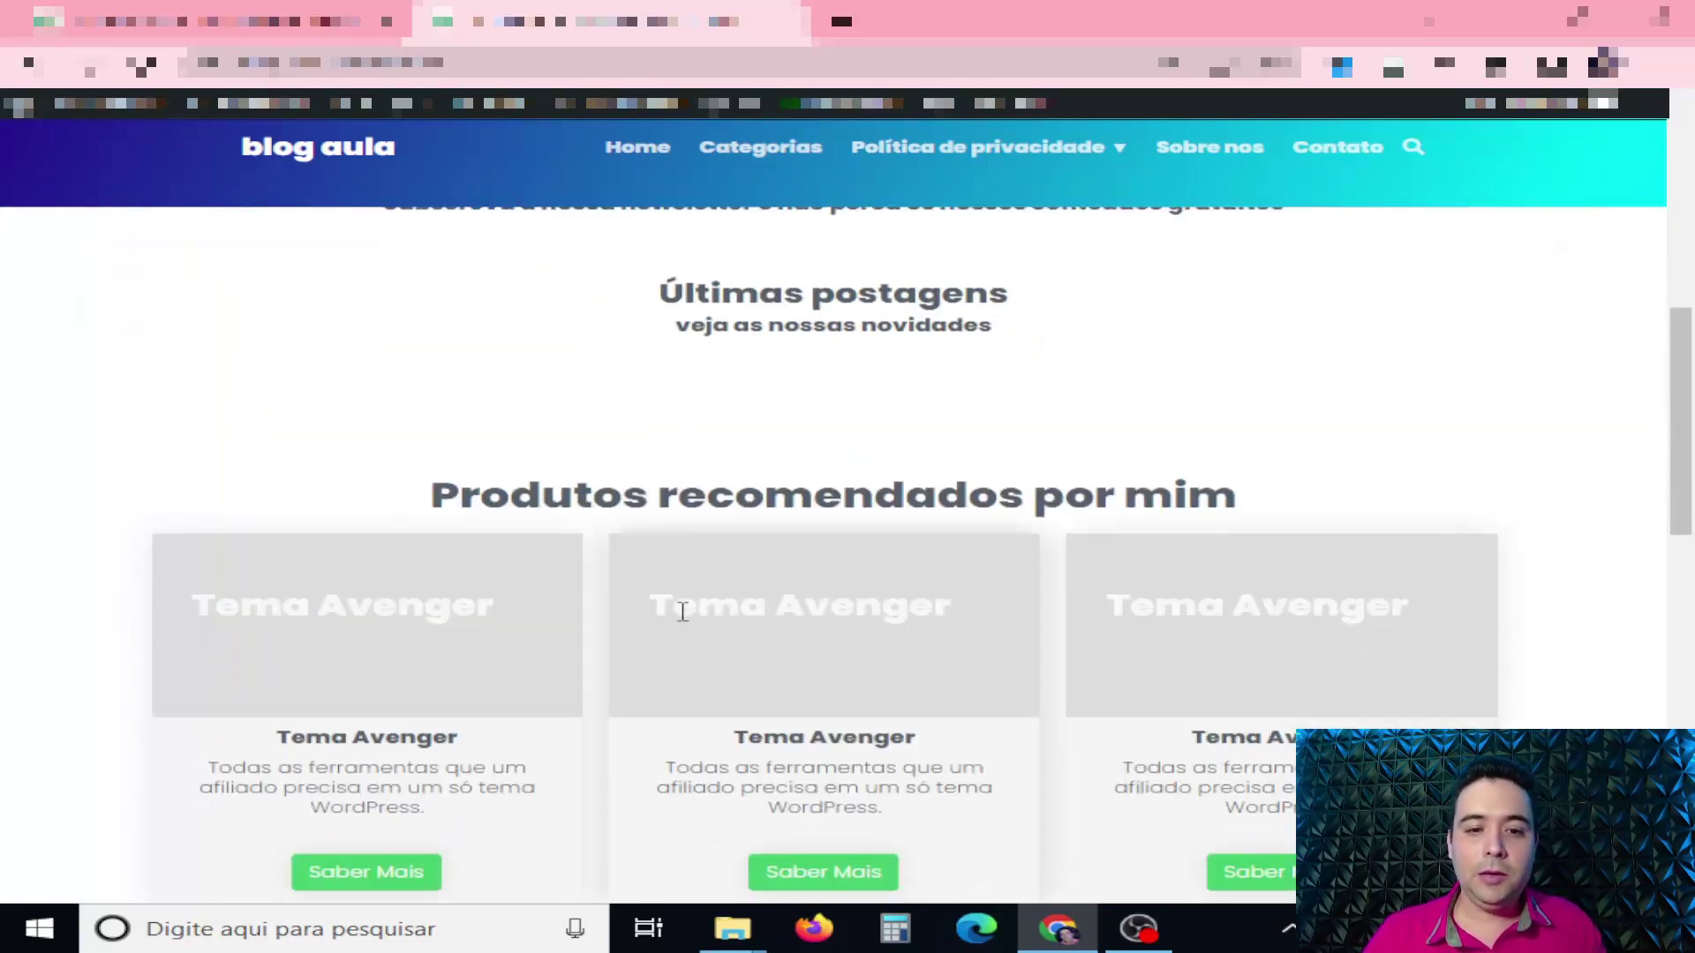
{"action": "scroll", "coordinate": [847, 600], "scroll_direction": "down", "scroll_amount": 3}
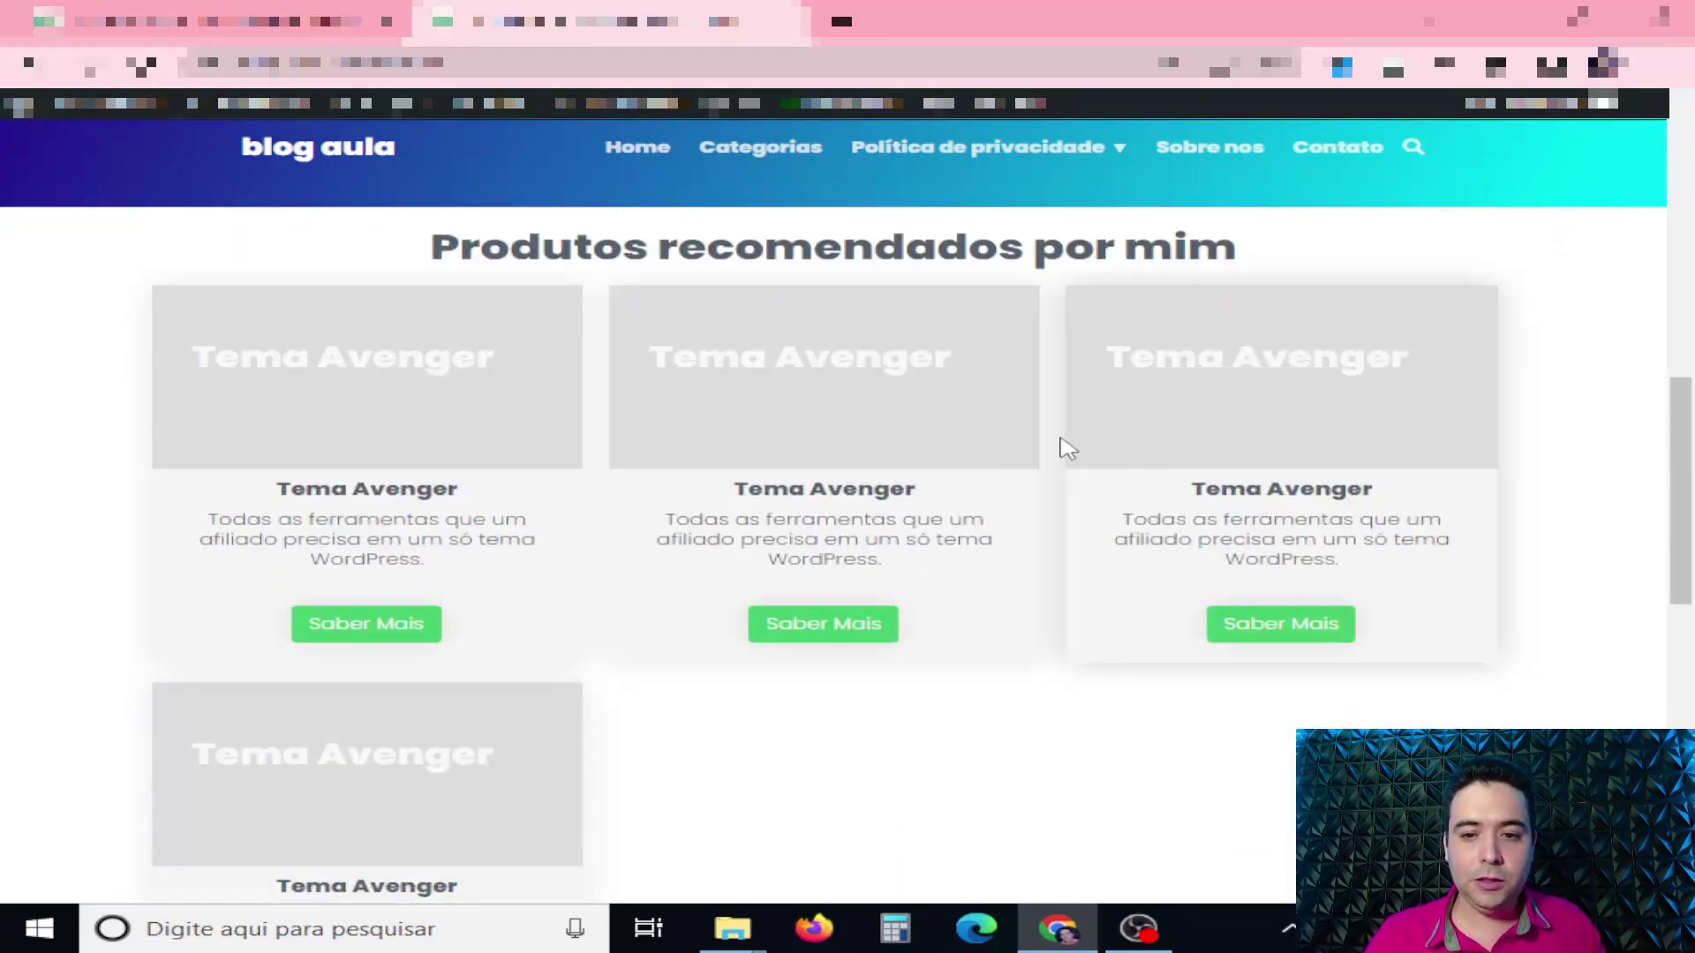
{"action": "left_click_drag", "start_coordinate": [429, 249], "coordinate": [1302, 269]}
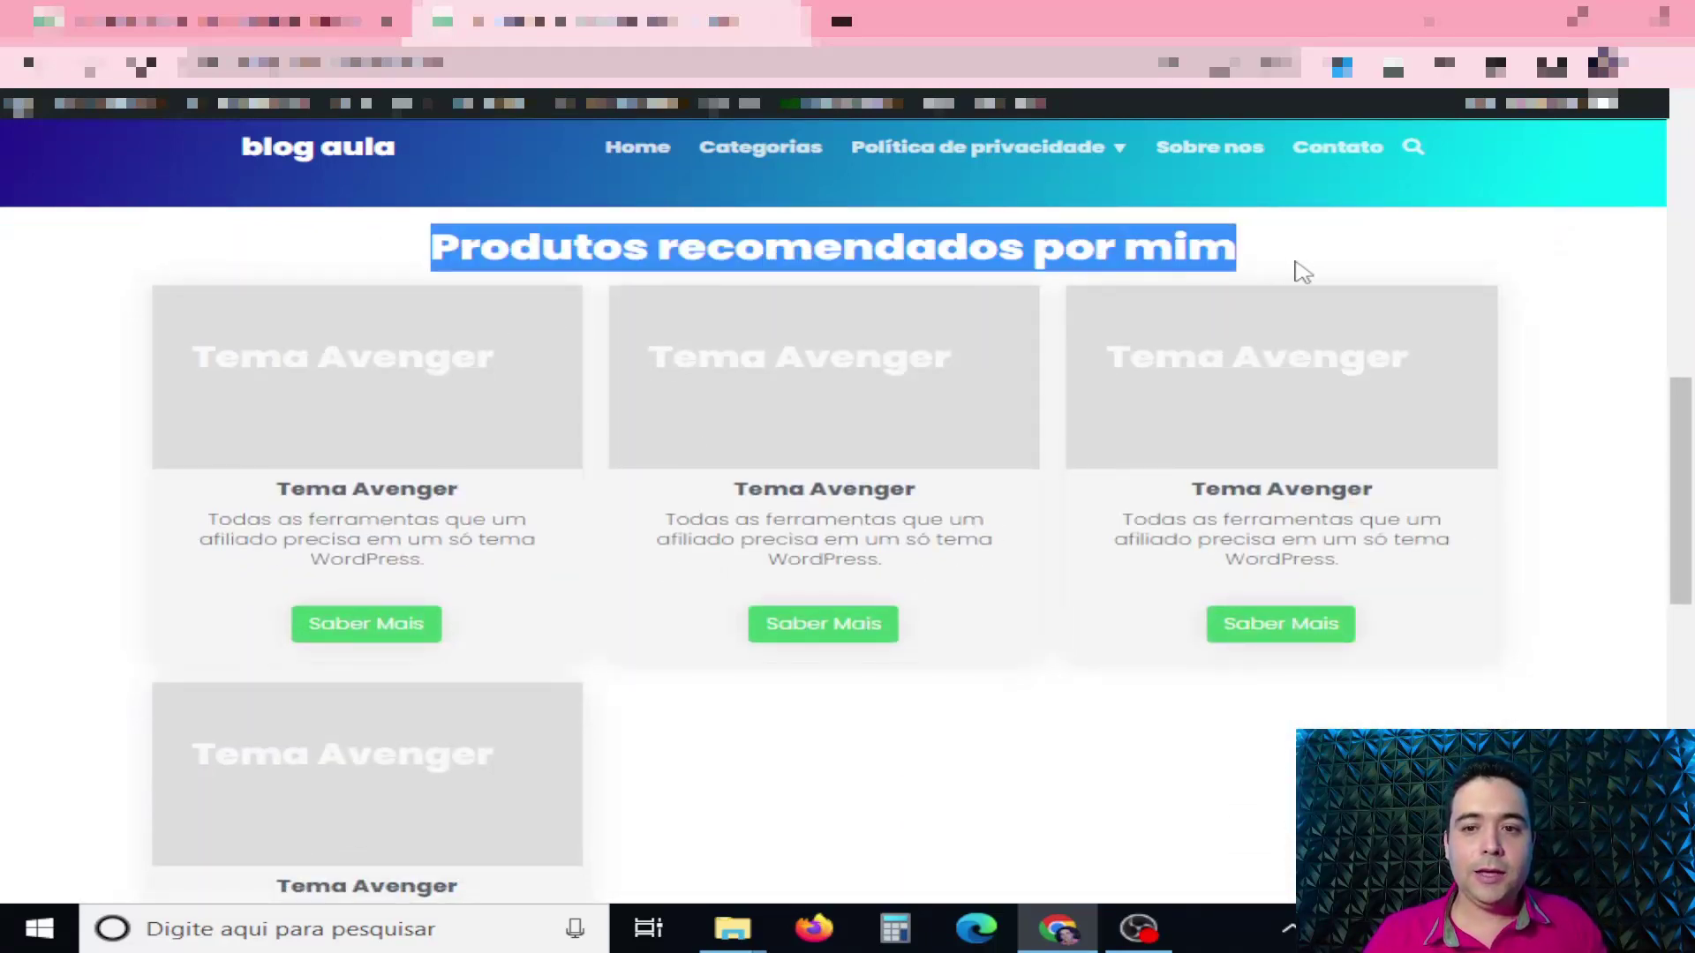
Return to the page editor and open the Promoção de produtos settings in the page configuration.
{"action": "left_click", "coordinate": [173, 13]}
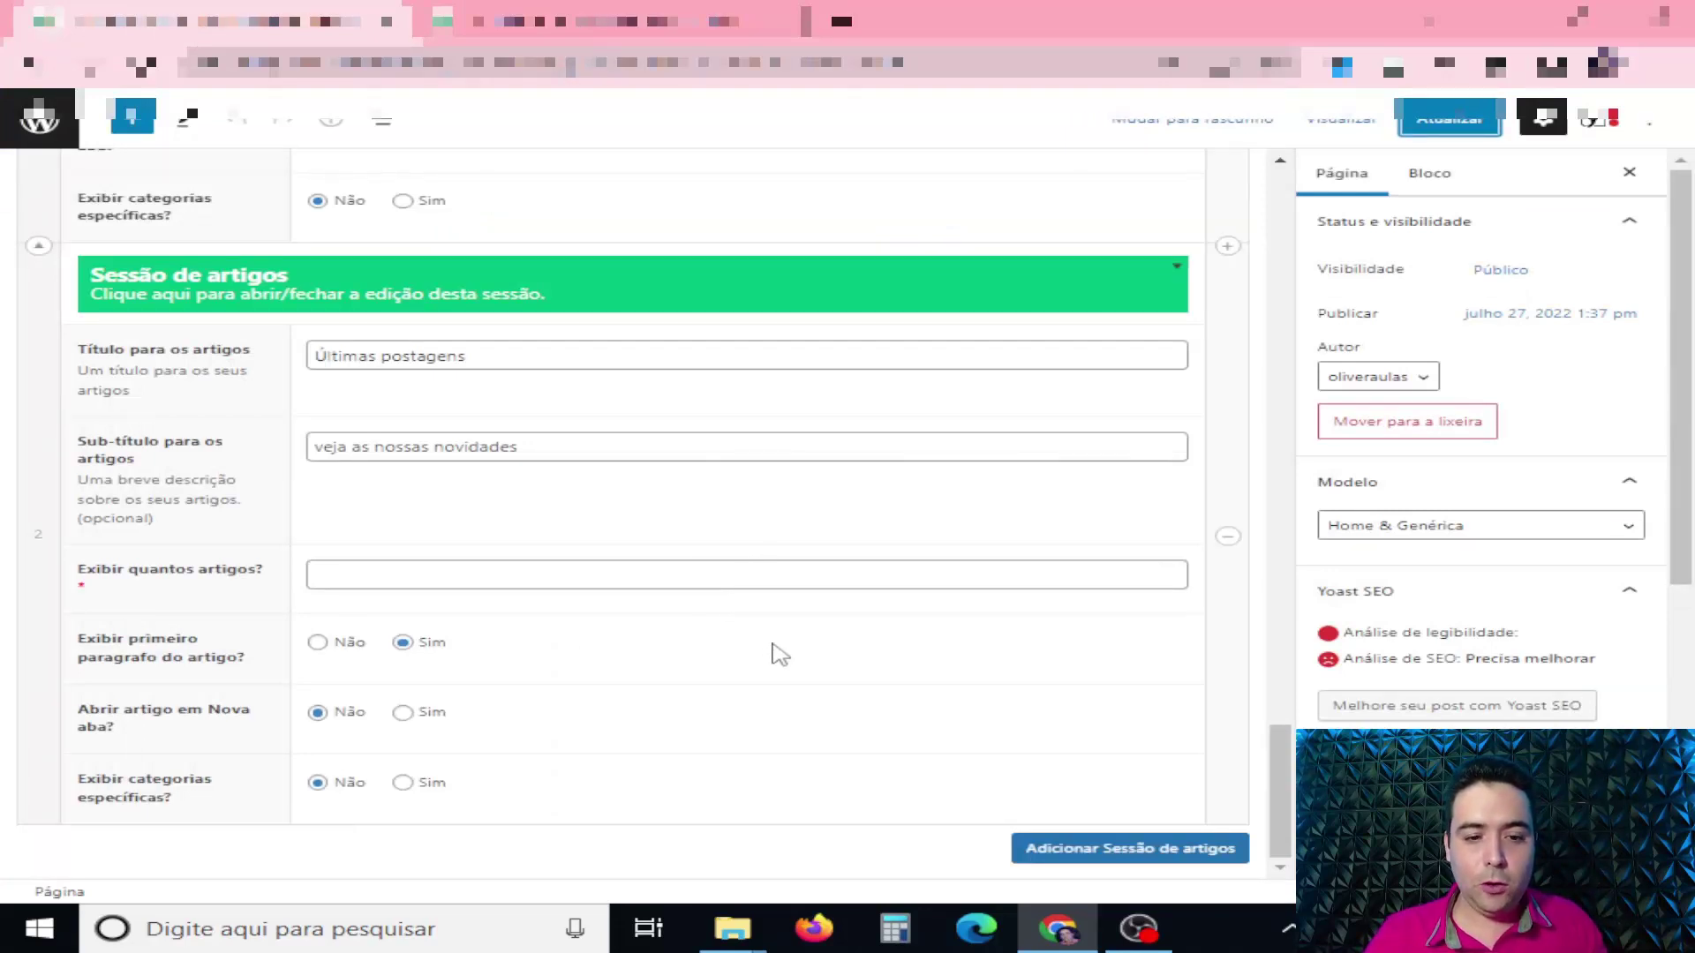
{"action": "scroll", "coordinate": [780, 654], "scroll_direction": "up", "scroll_amount": 8}
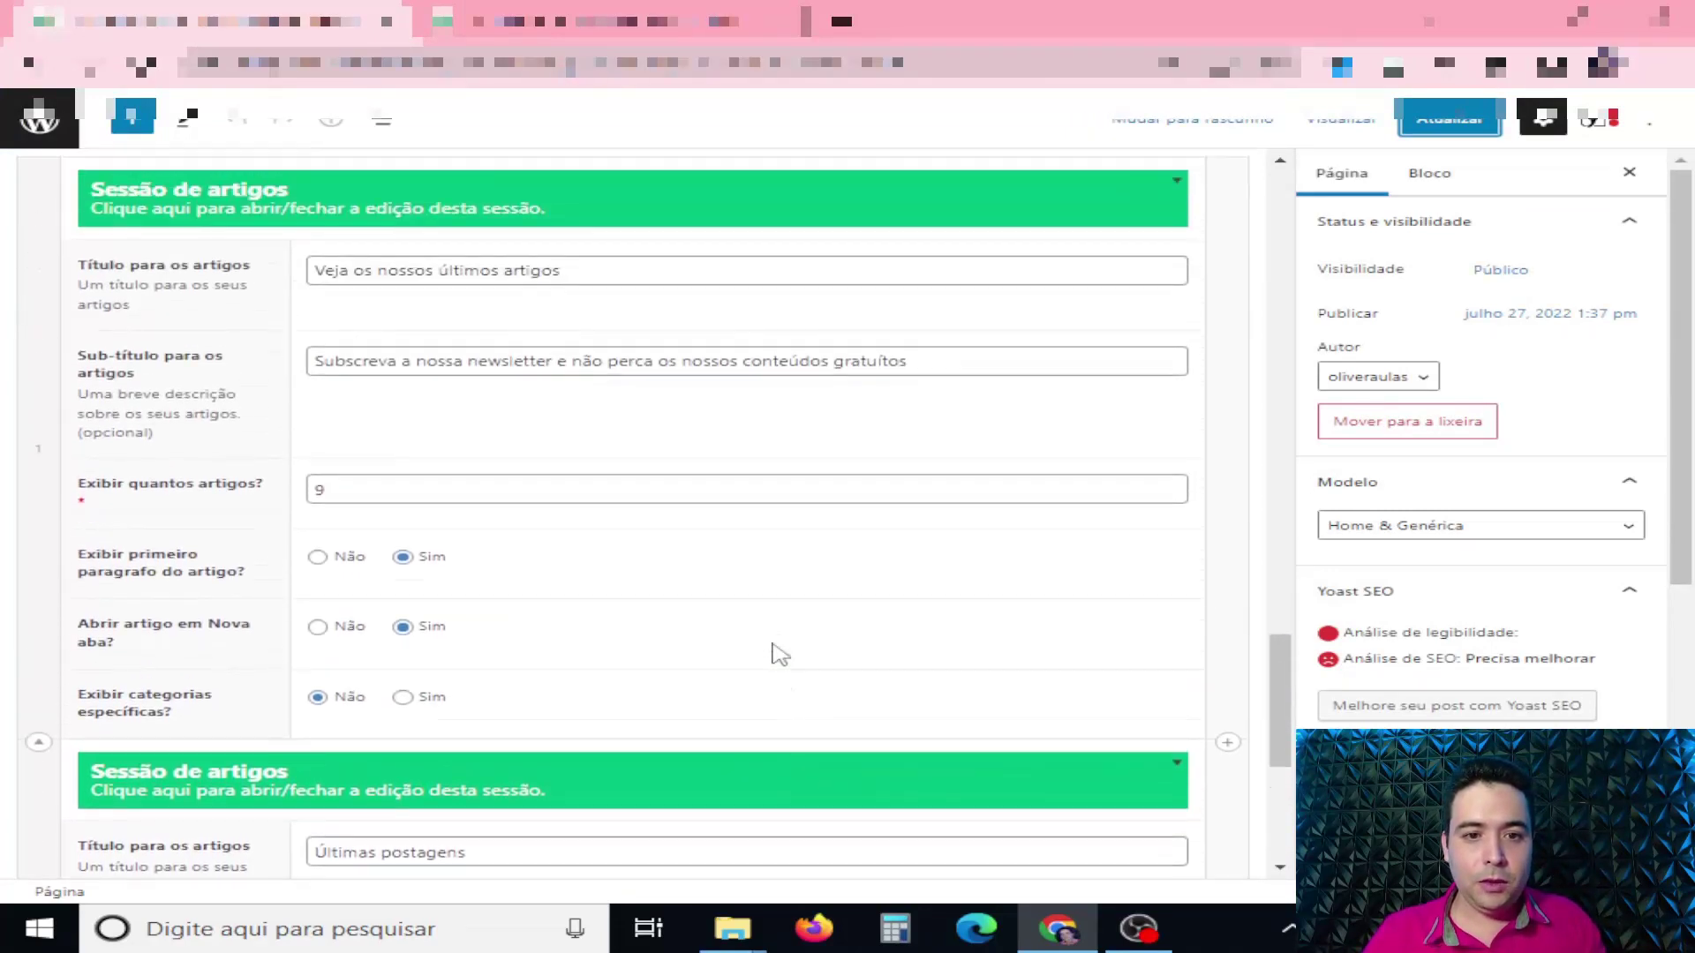
{"action": "scroll", "coordinate": [780, 654], "scroll_direction": "down", "scroll_amount": 7}
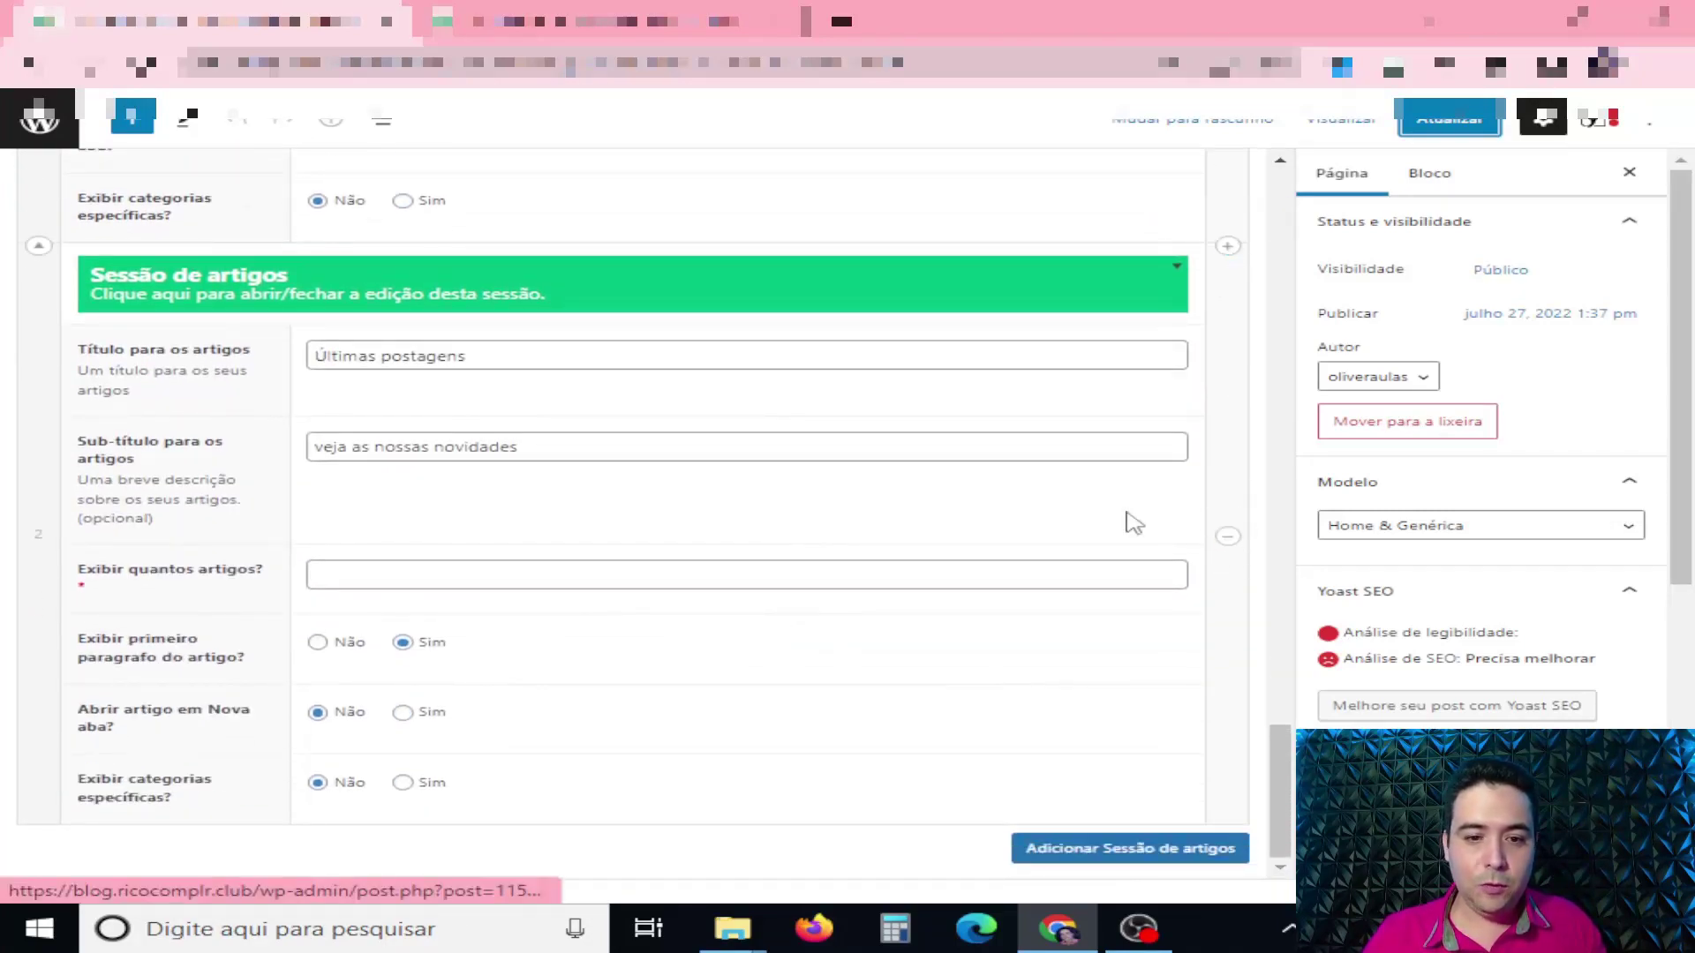
{"action": "scroll", "coordinate": [1056, 522], "scroll_direction": "up", "scroll_amount": 7}
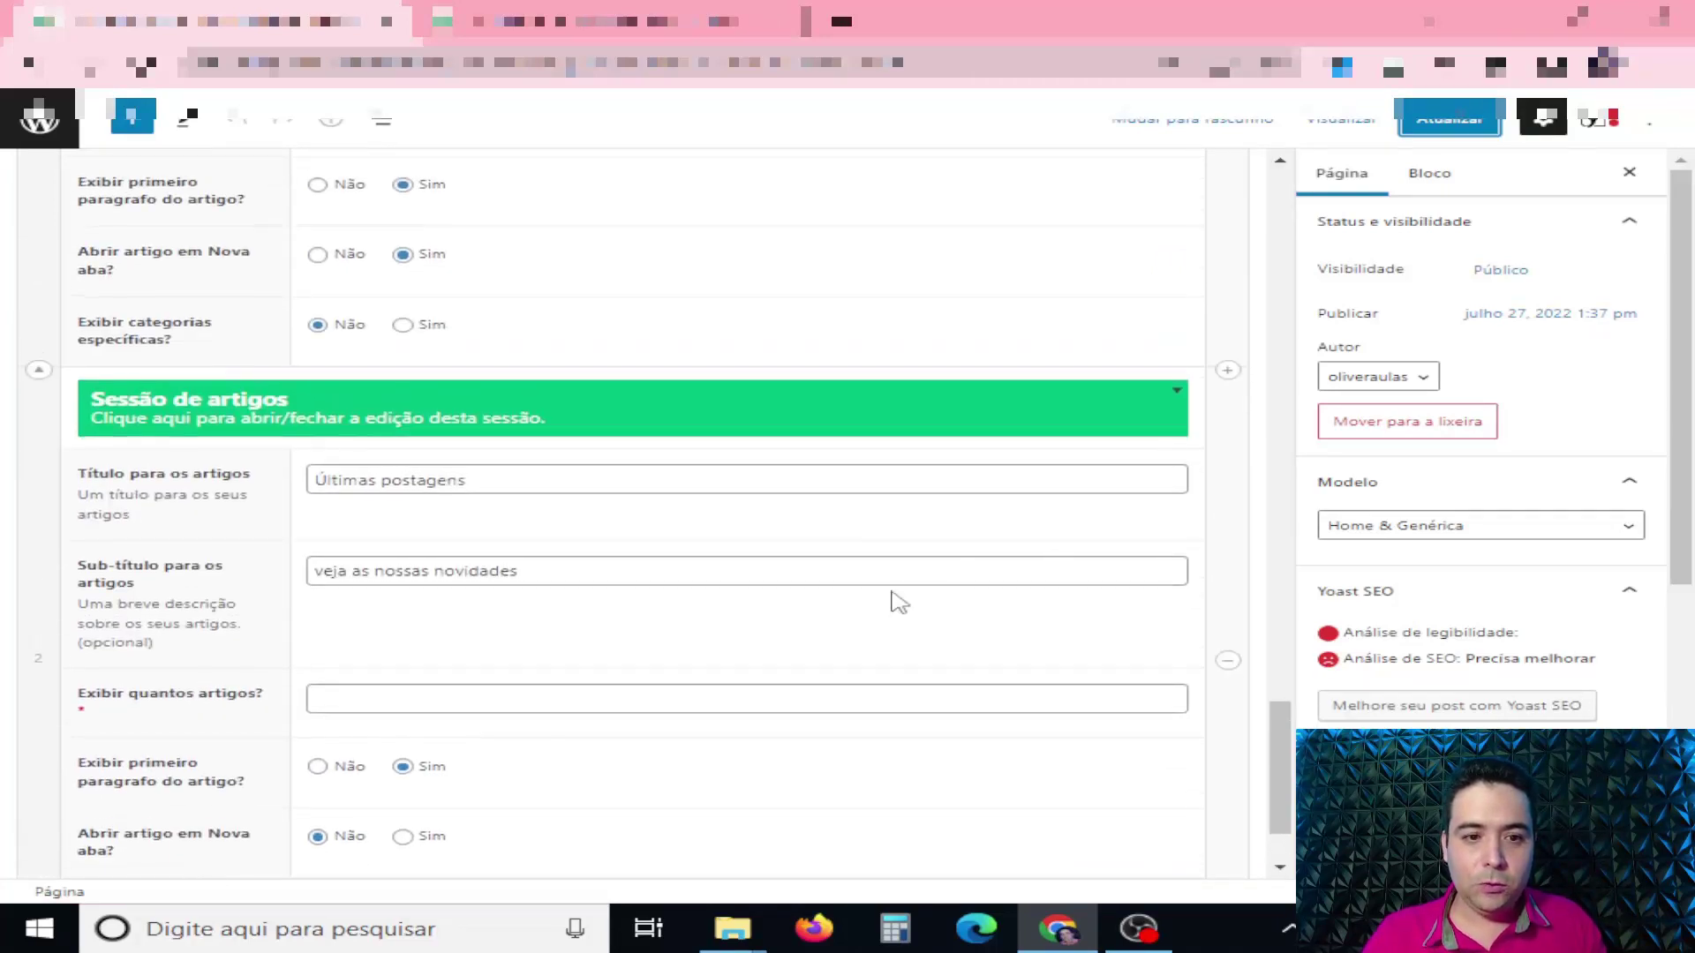
{"action": "scroll", "coordinate": [788, 615], "scroll_direction": "up", "scroll_amount": 4}
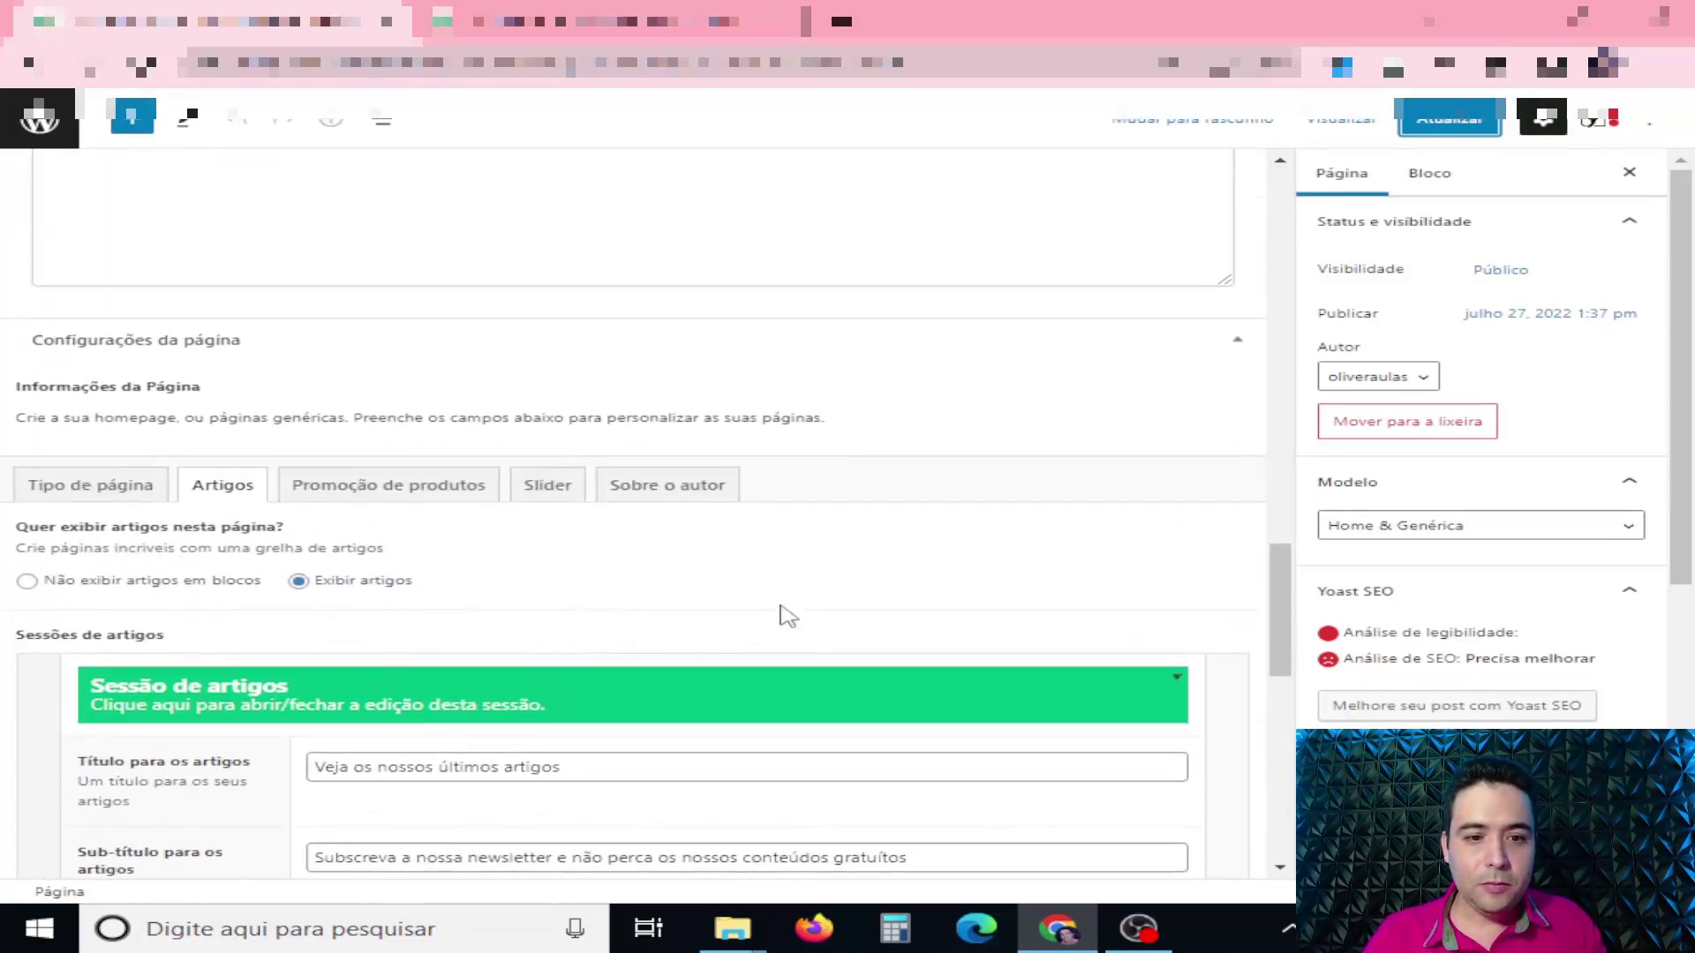
{"action": "left_click", "coordinate": [393, 493]}
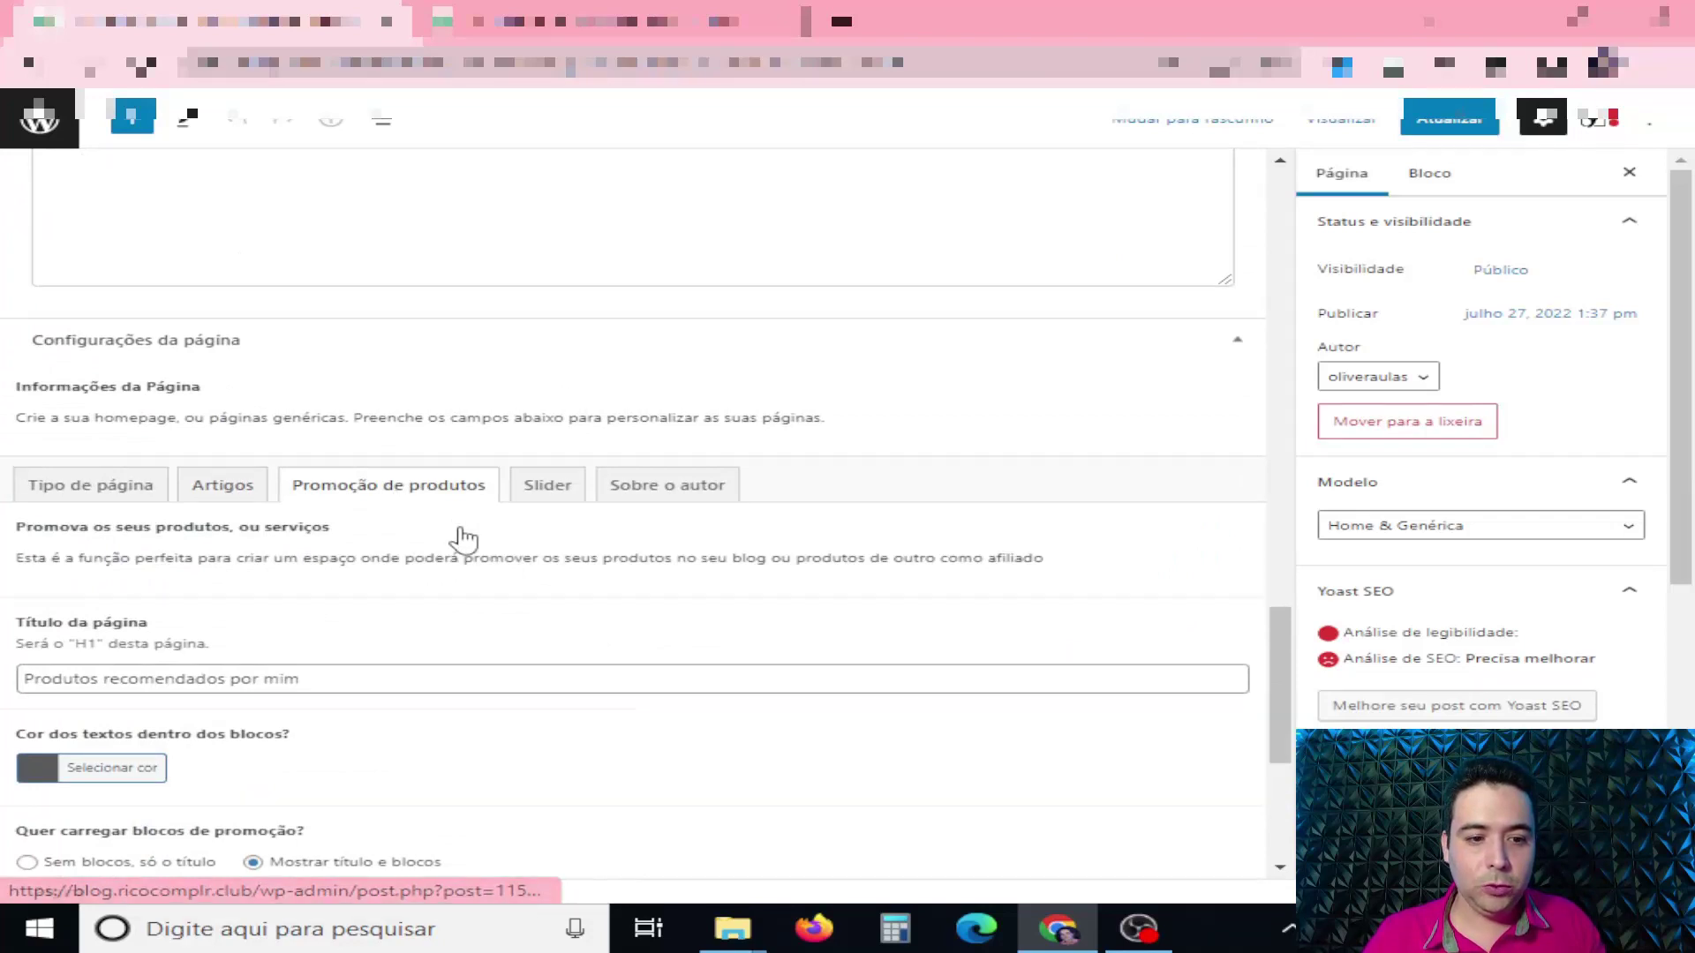
{"action": "scroll", "coordinate": [462, 533], "scroll_direction": "down", "scroll_amount": 1}
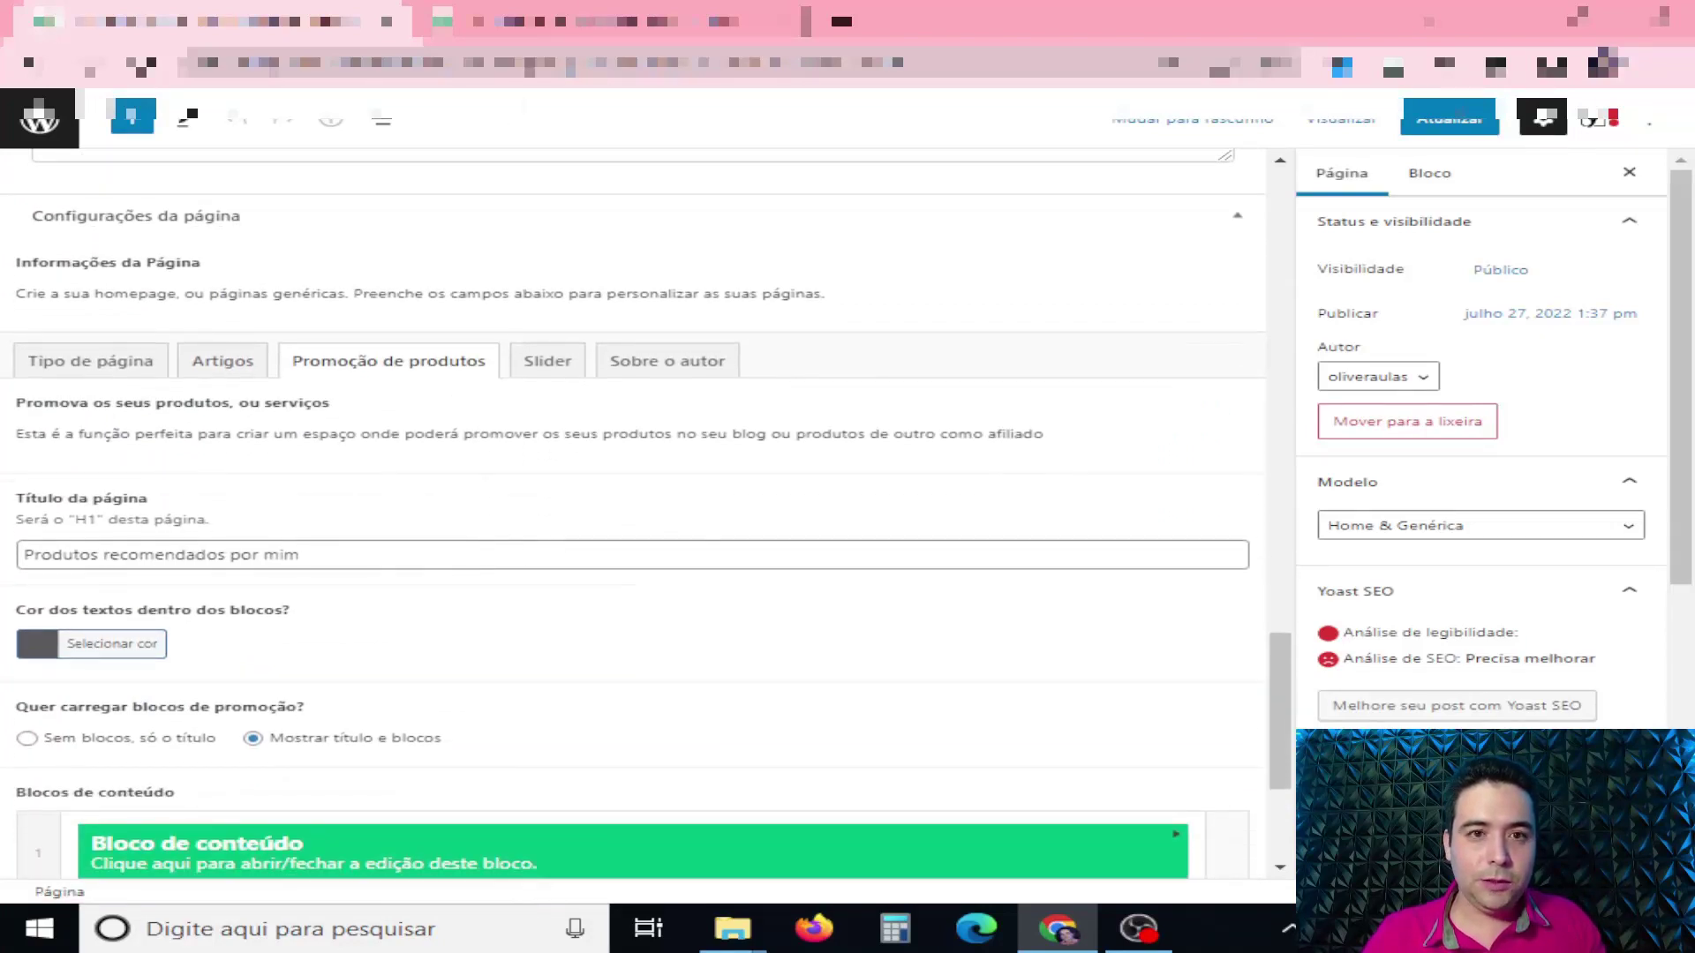
Examine the first recommended product's title and description on the live home page, and return to the editor.
{"action": "left_click", "coordinate": [530, 21]}
{"action": "left_click", "coordinate": [797, 253]}
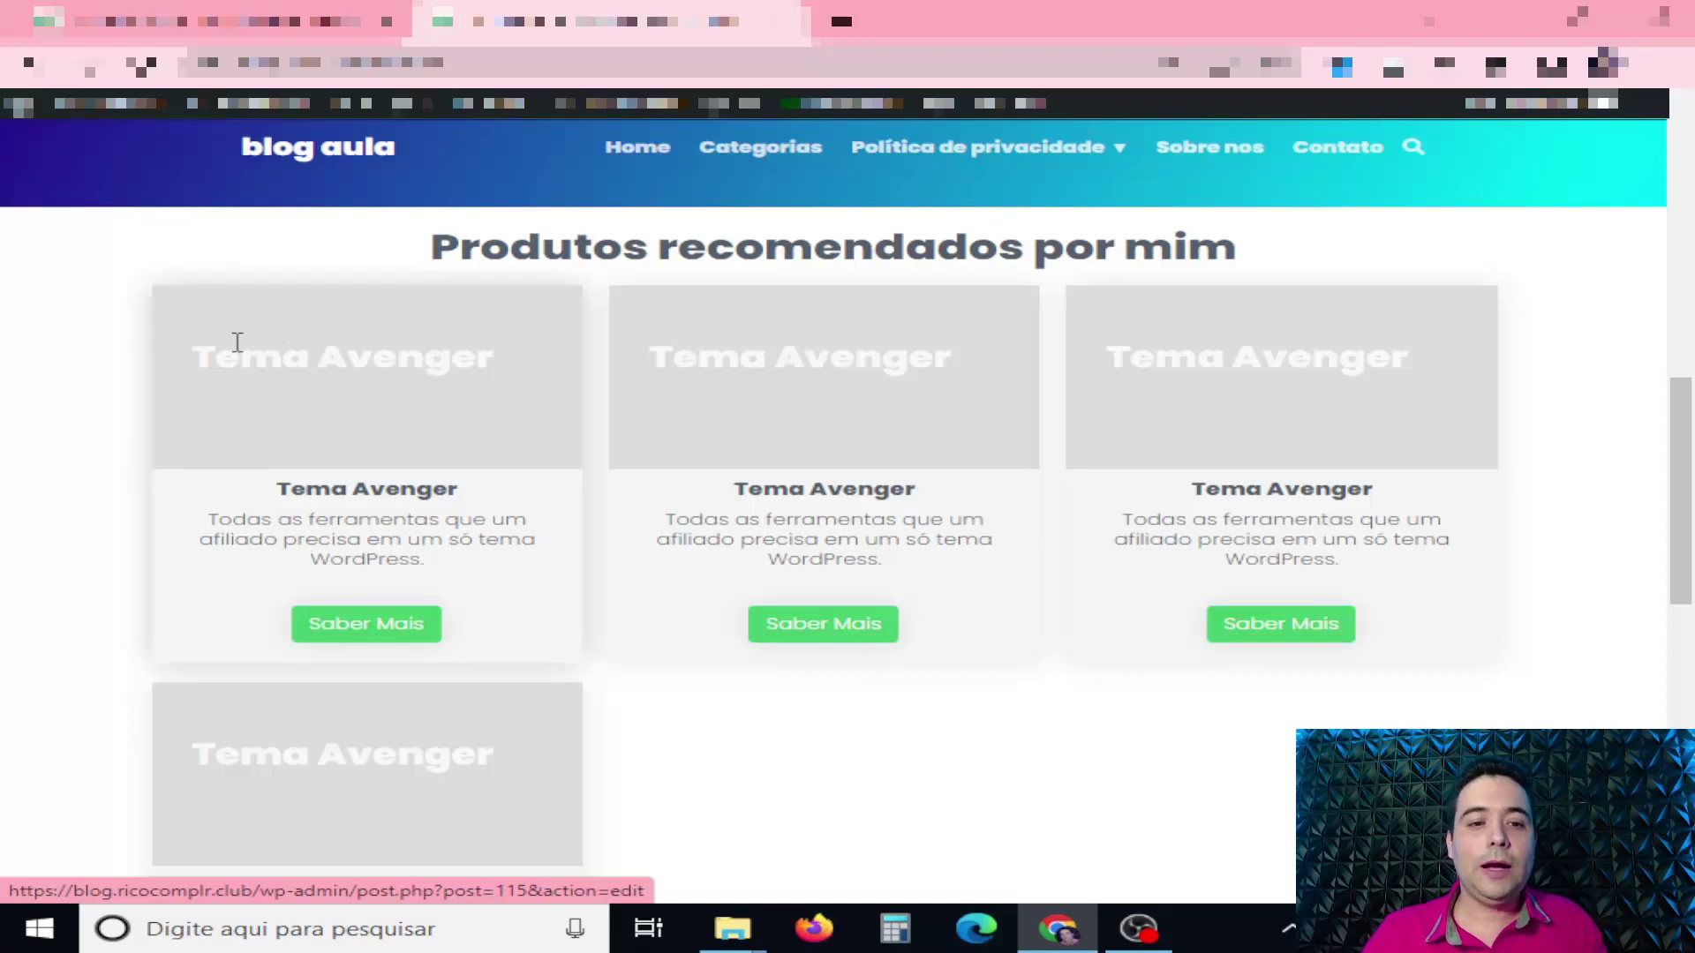
{"action": "left_click_drag", "start_coordinate": [265, 499], "coordinate": [461, 491]}
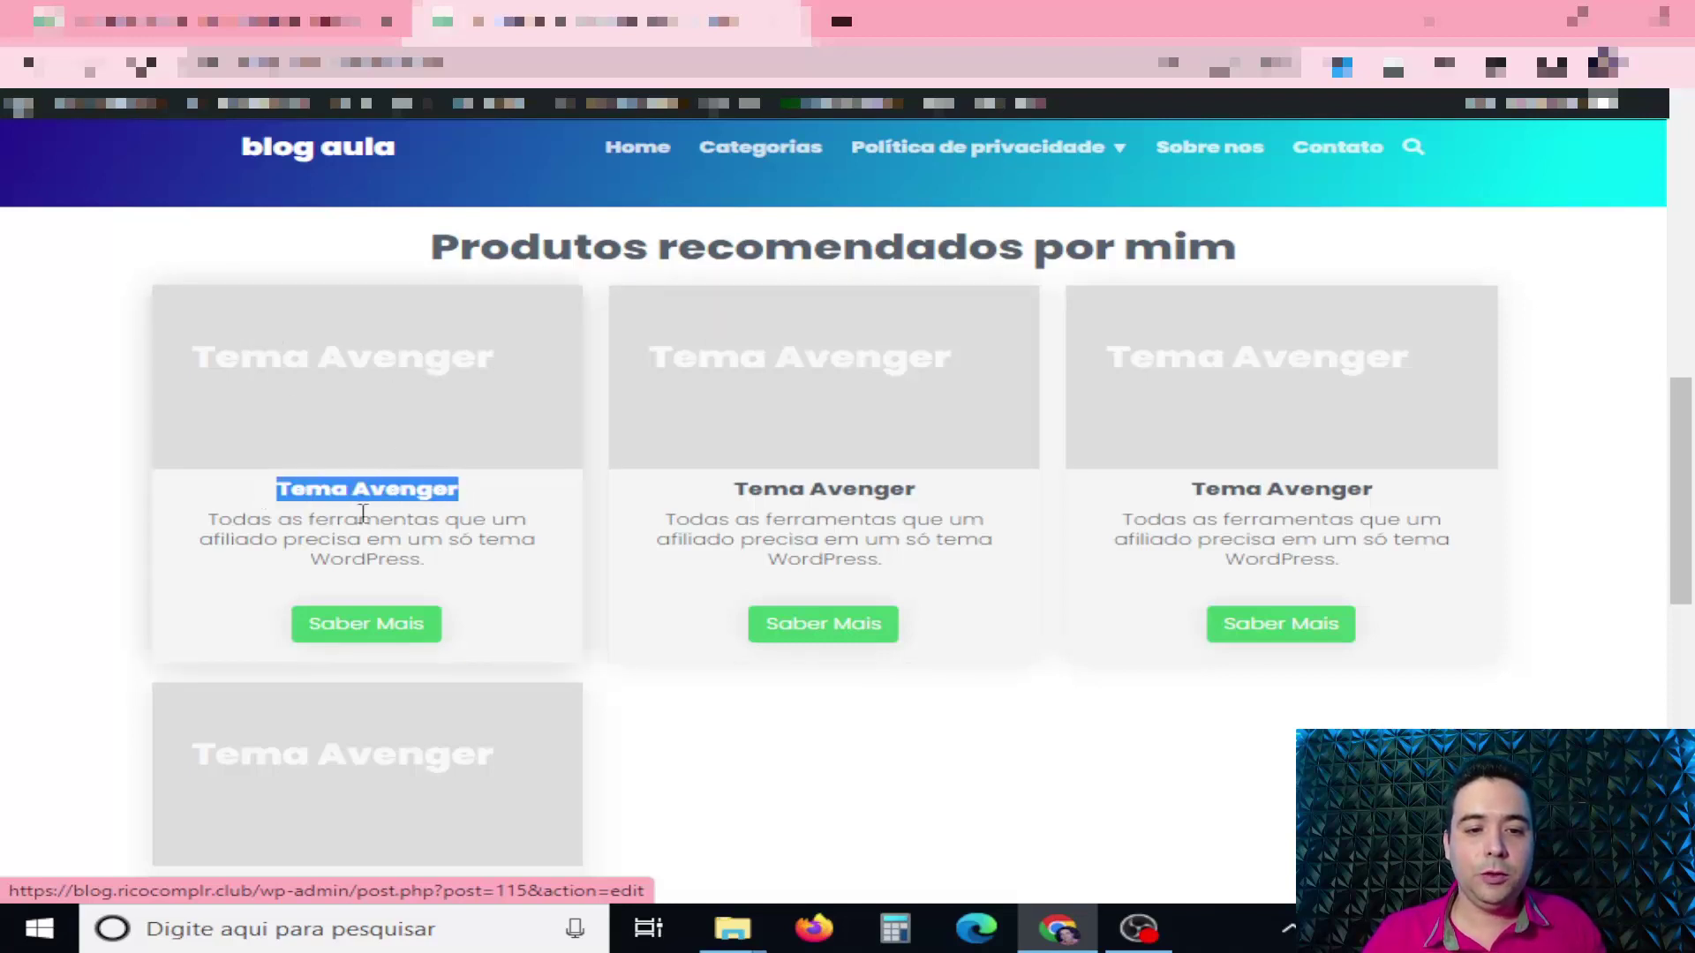
{"action": "left_click_drag", "start_coordinate": [219, 521], "coordinate": [391, 625]}
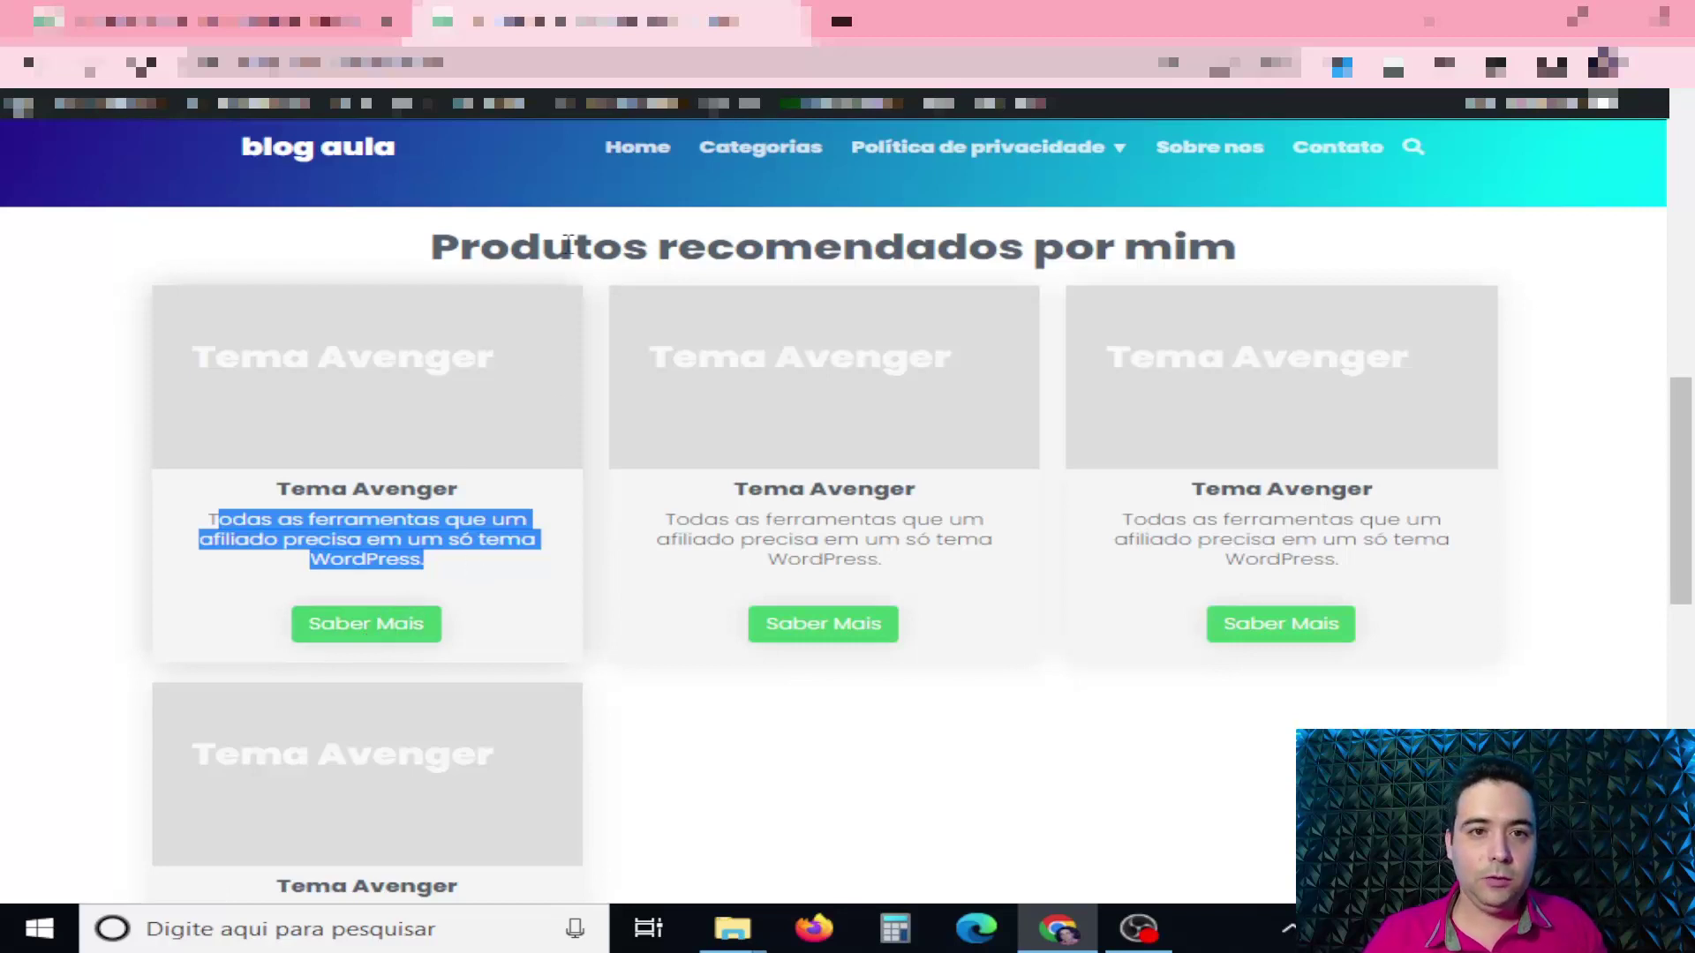
{"action": "key", "text": "ctrl+shift+Tab"}
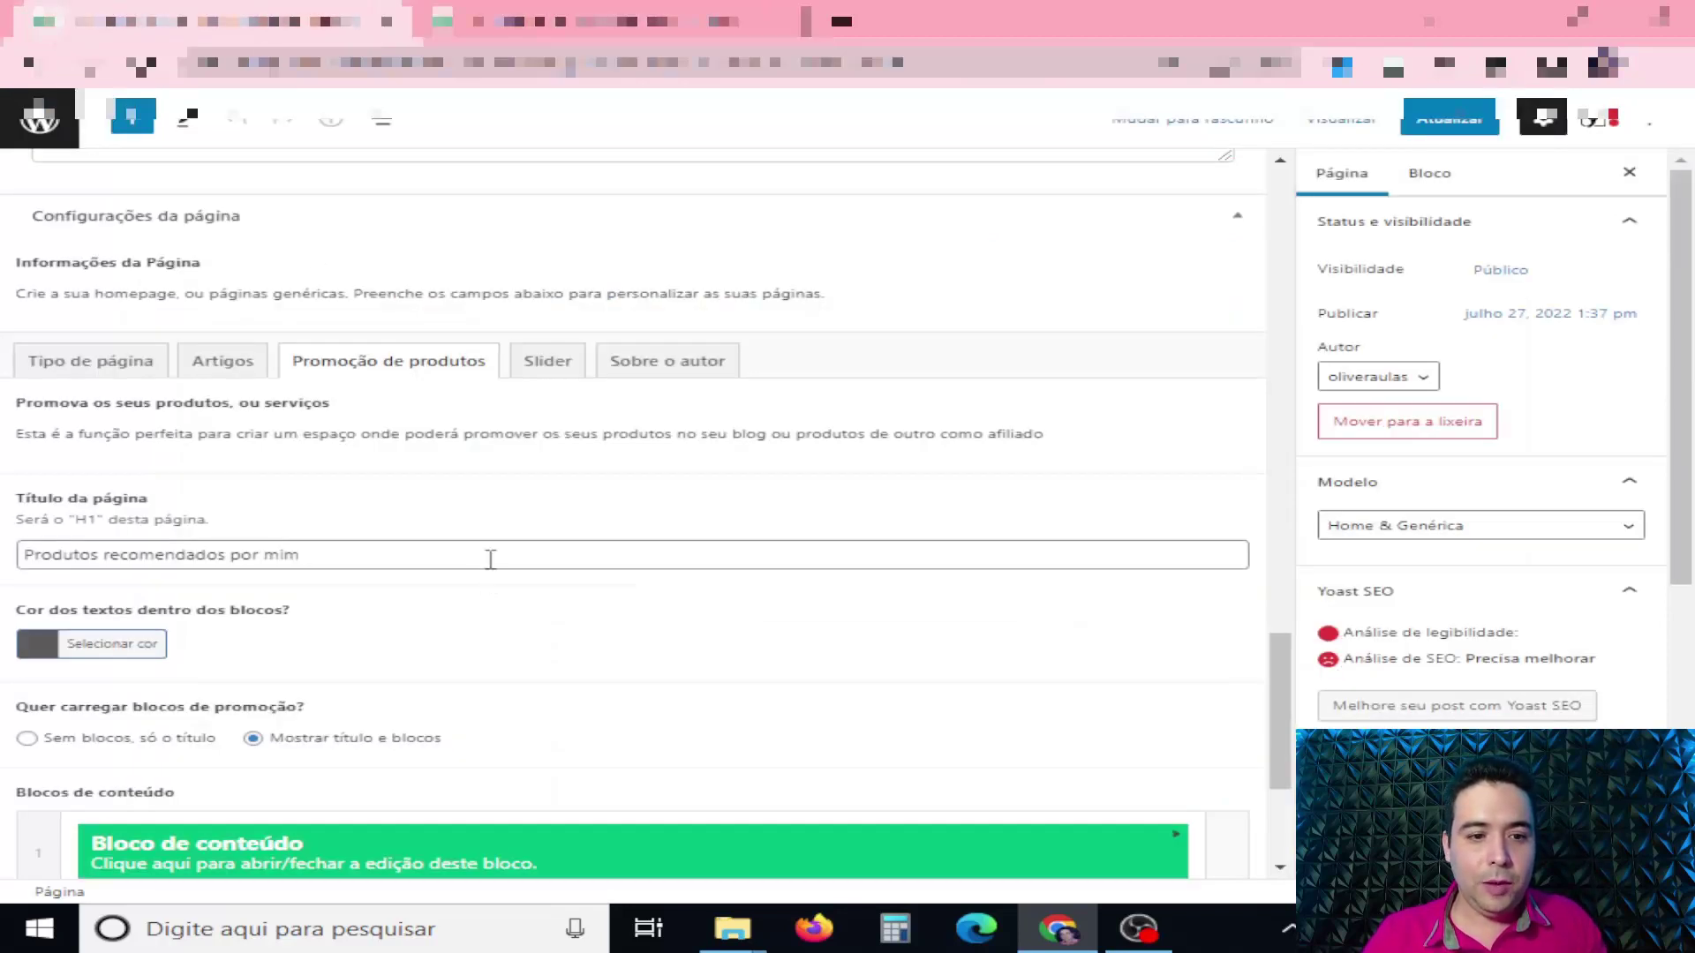
Examine the product promotion section's title, text colour, block display option and list of content blocks.
{"action": "scroll", "coordinate": [491, 560], "scroll_direction": "down", "scroll_amount": 3}
{"action": "left_click_drag", "start_coordinate": [316, 424], "coordinate": [62, 432]}
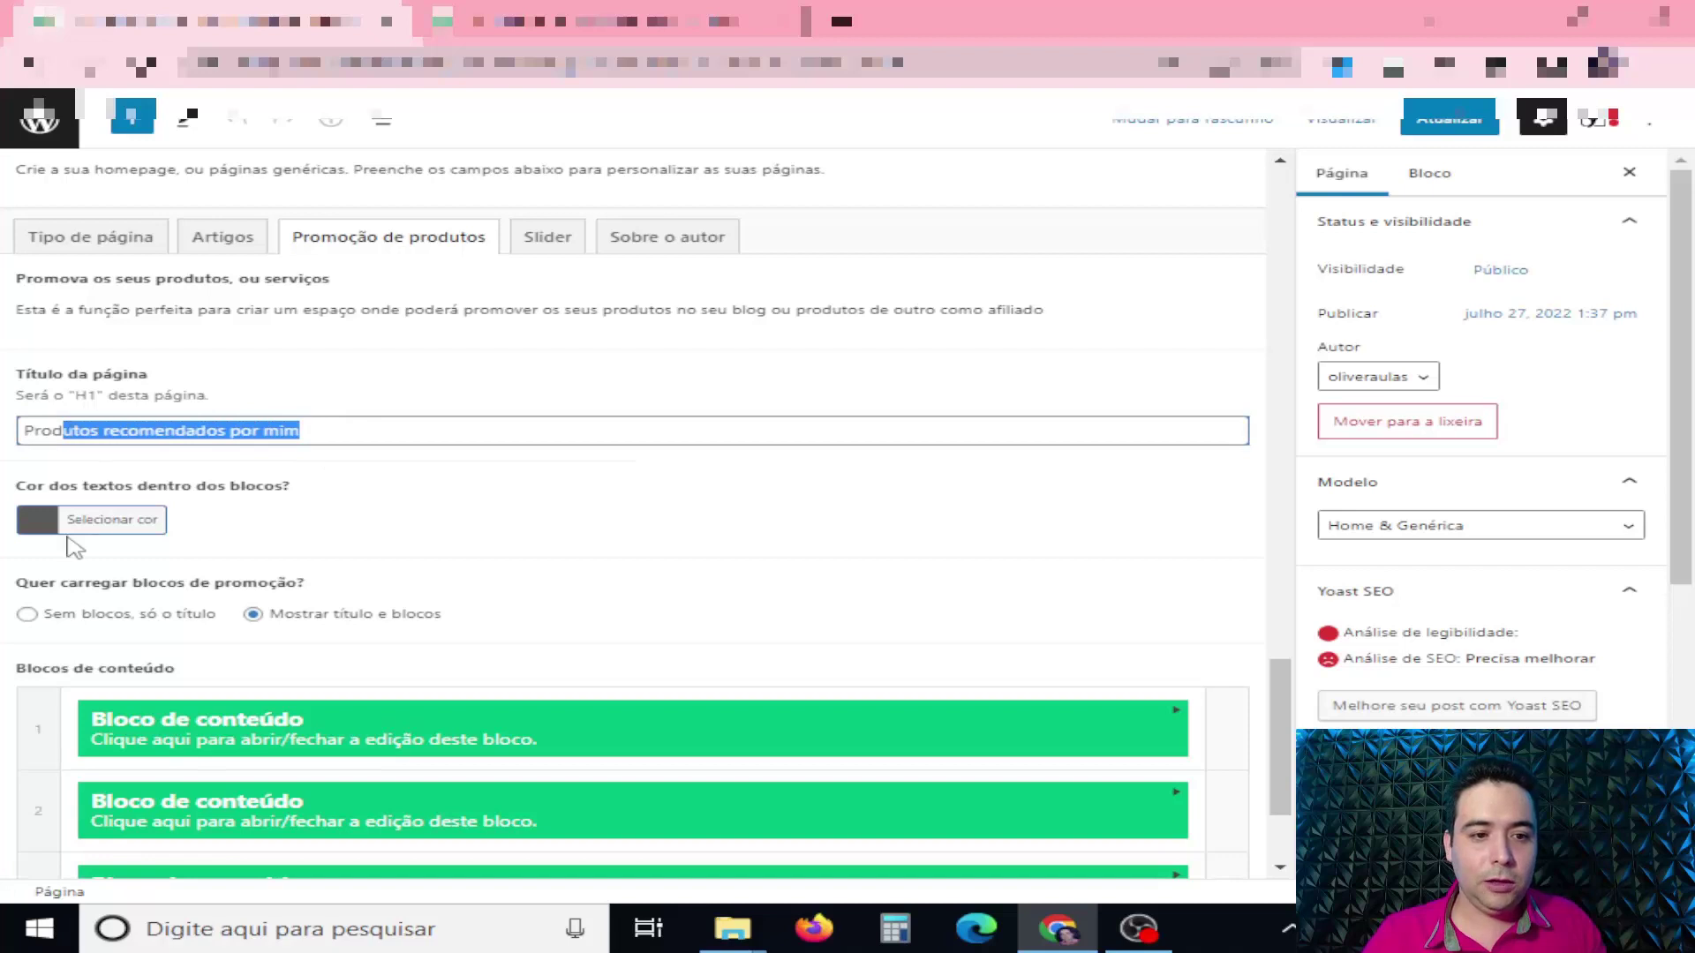
{"action": "scroll", "coordinate": [598, 424], "scroll_direction": "down", "scroll_amount": 3}
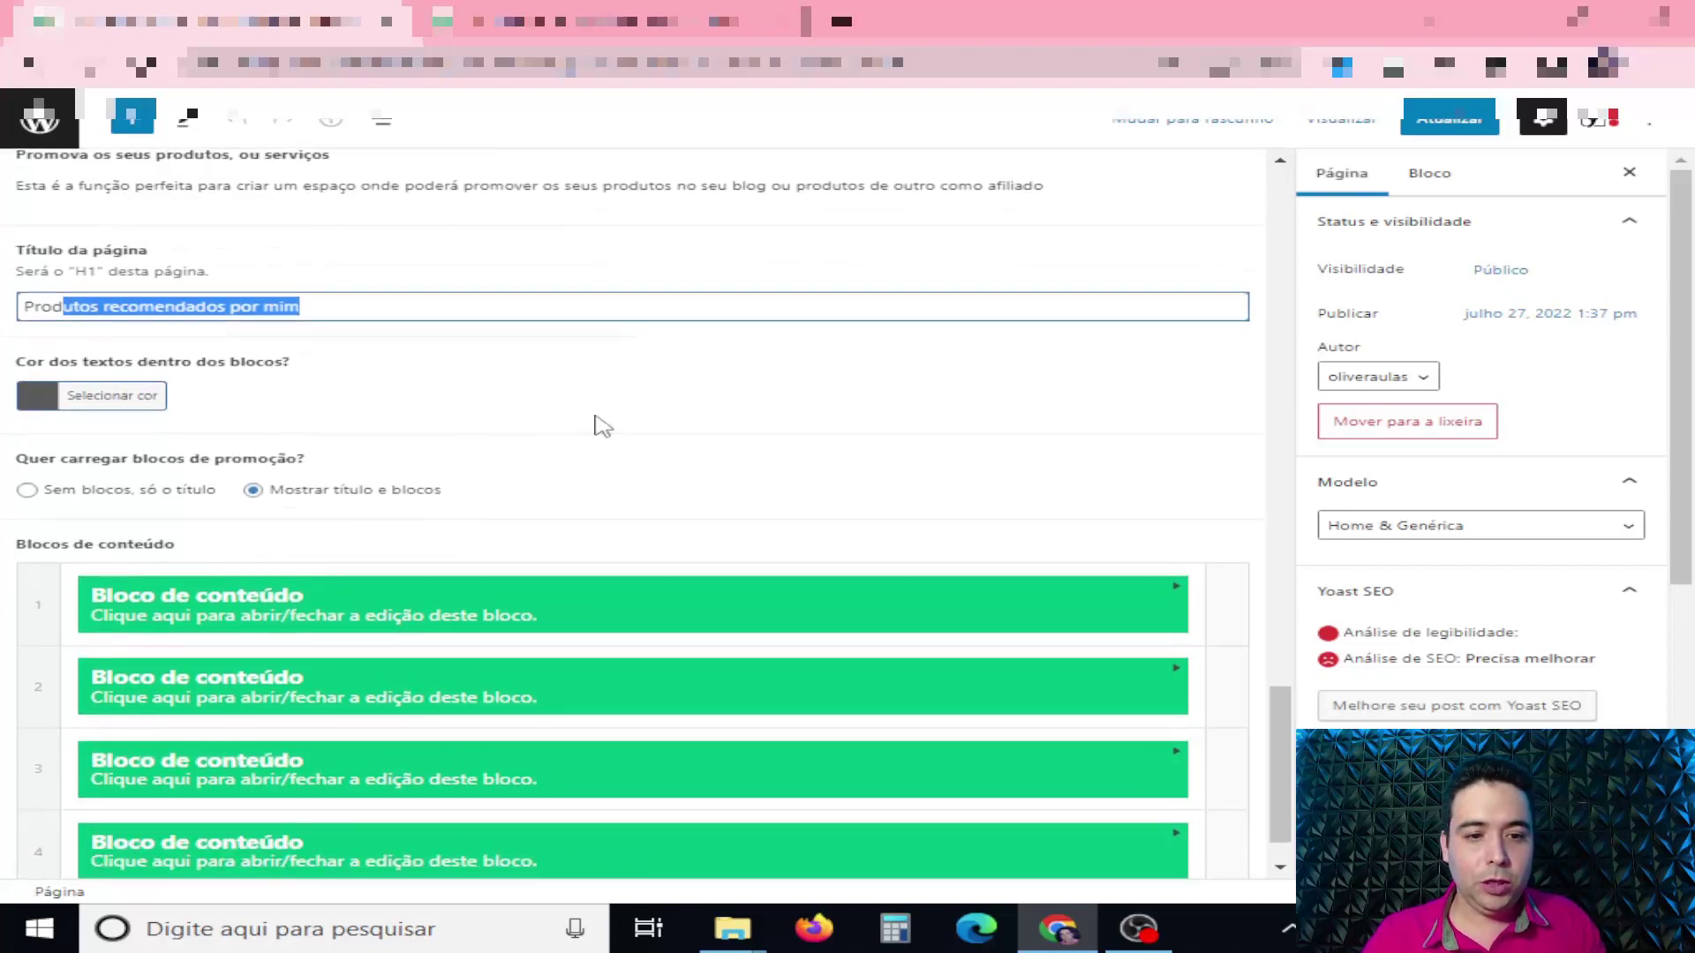
{"action": "scroll", "coordinate": [556, 491], "scroll_direction": "down", "scroll_amount": 3}
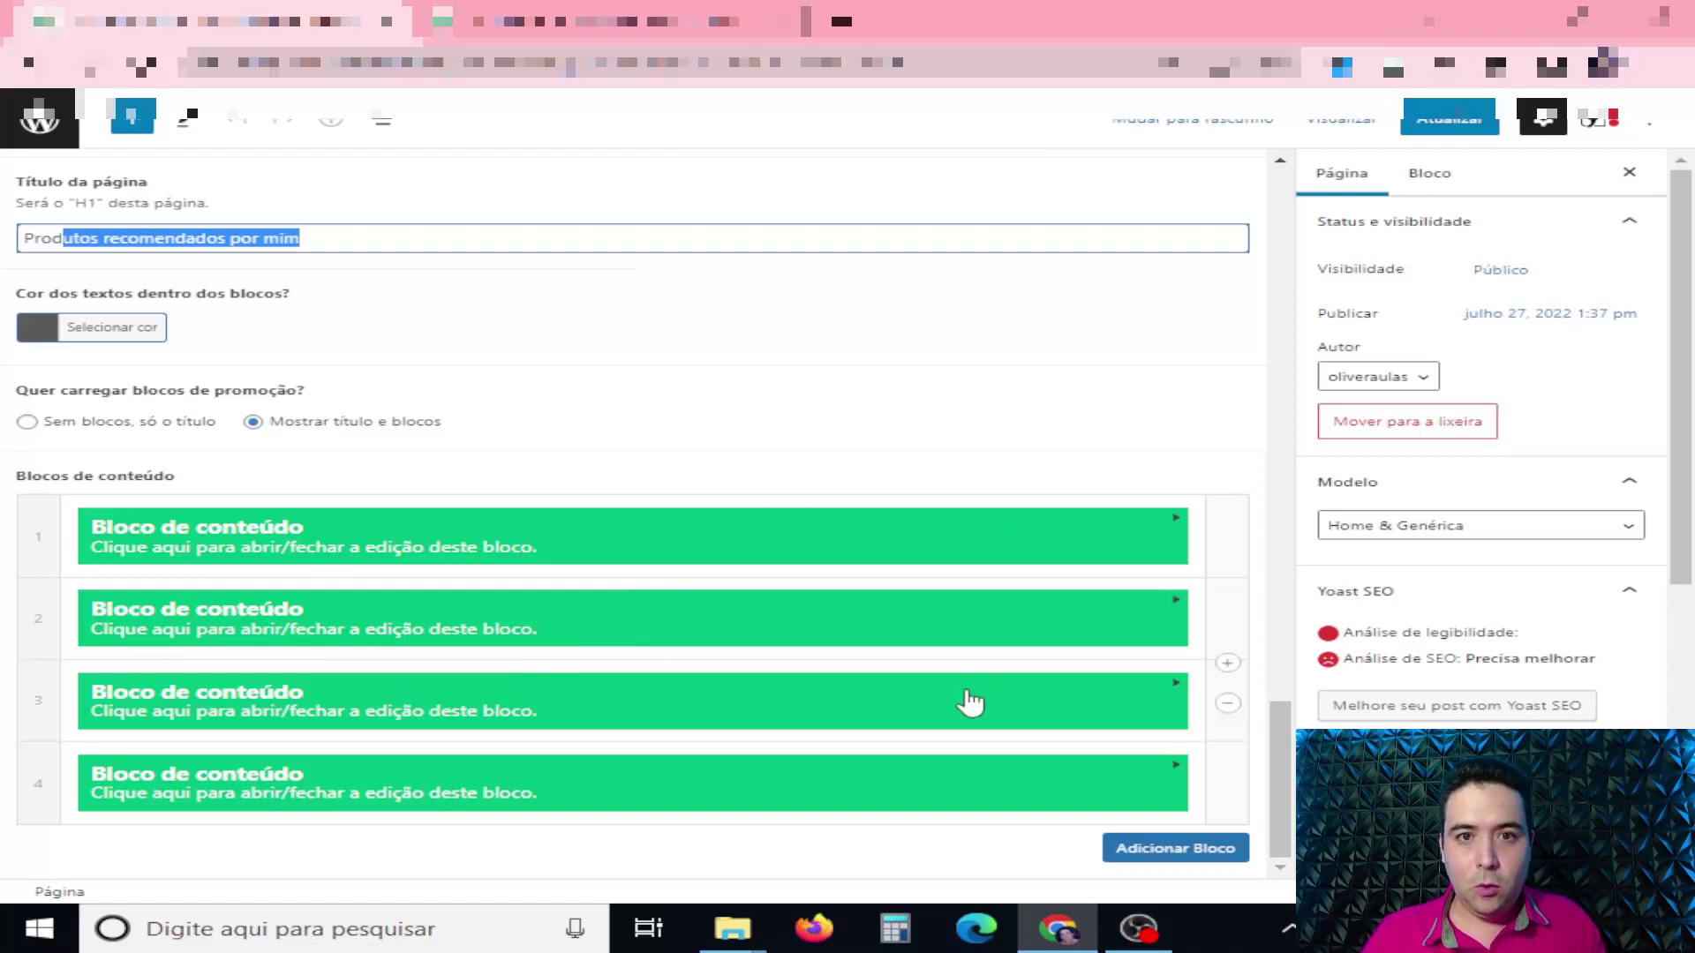
Compare the content blocks with the products on the live home page and remove the fourth content block.
{"action": "left_click", "coordinate": [708, 19]}
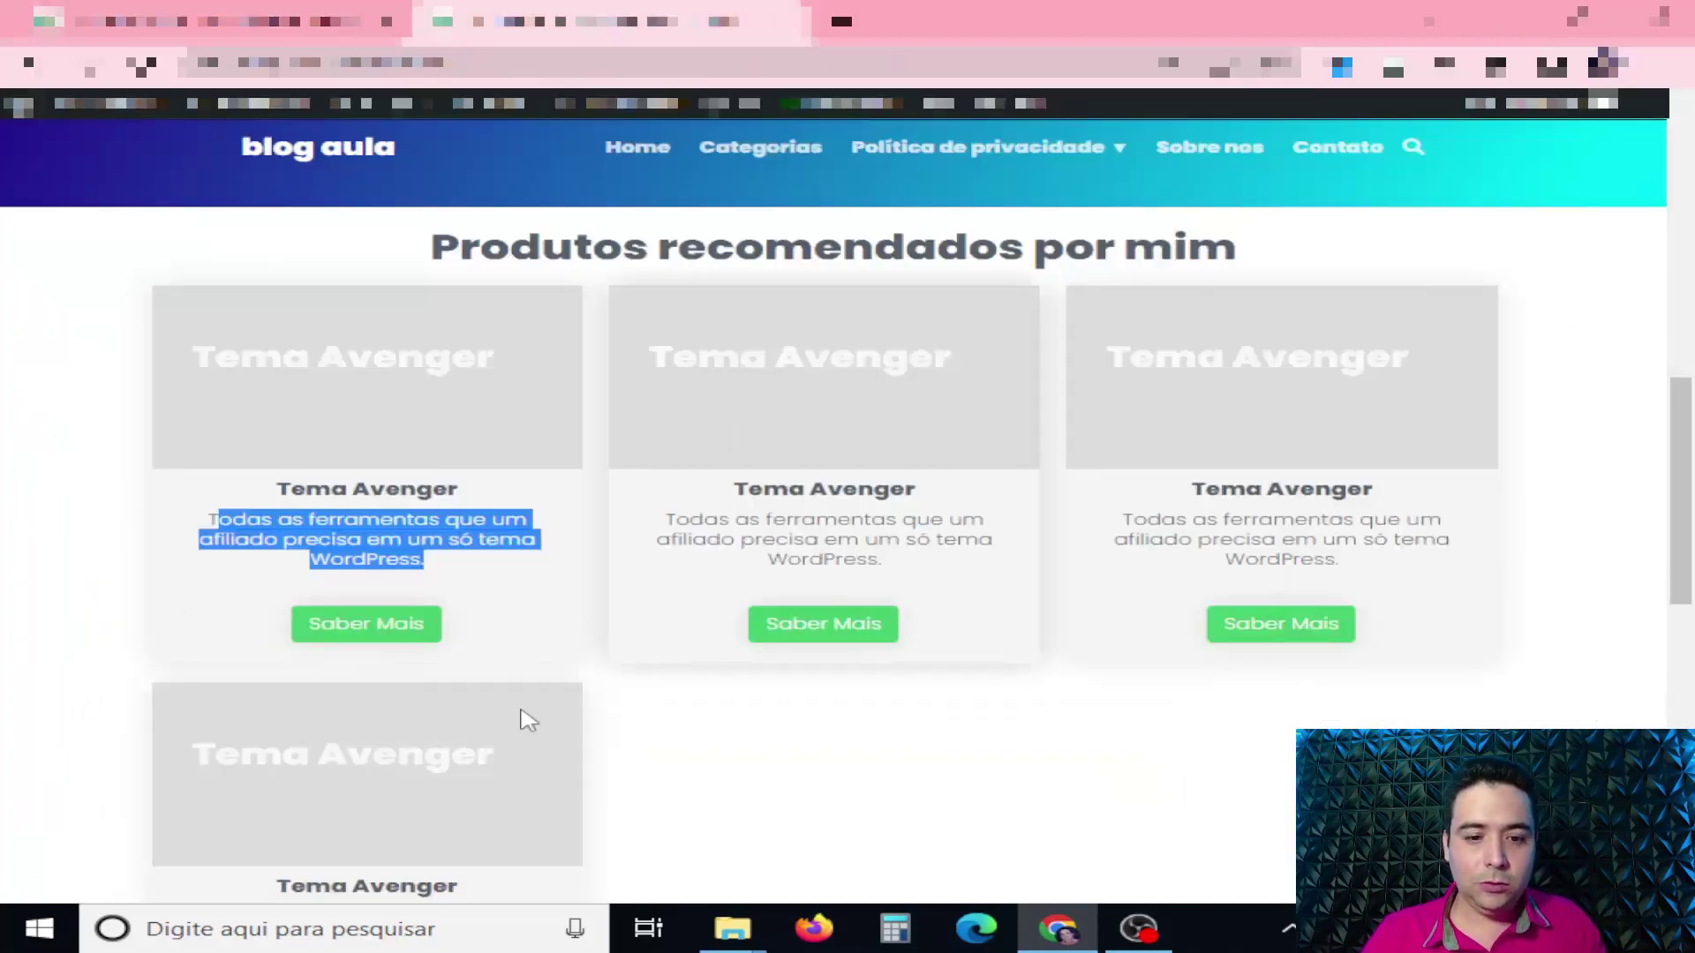
{"action": "key", "text": "ctrl+shift+Tab"}
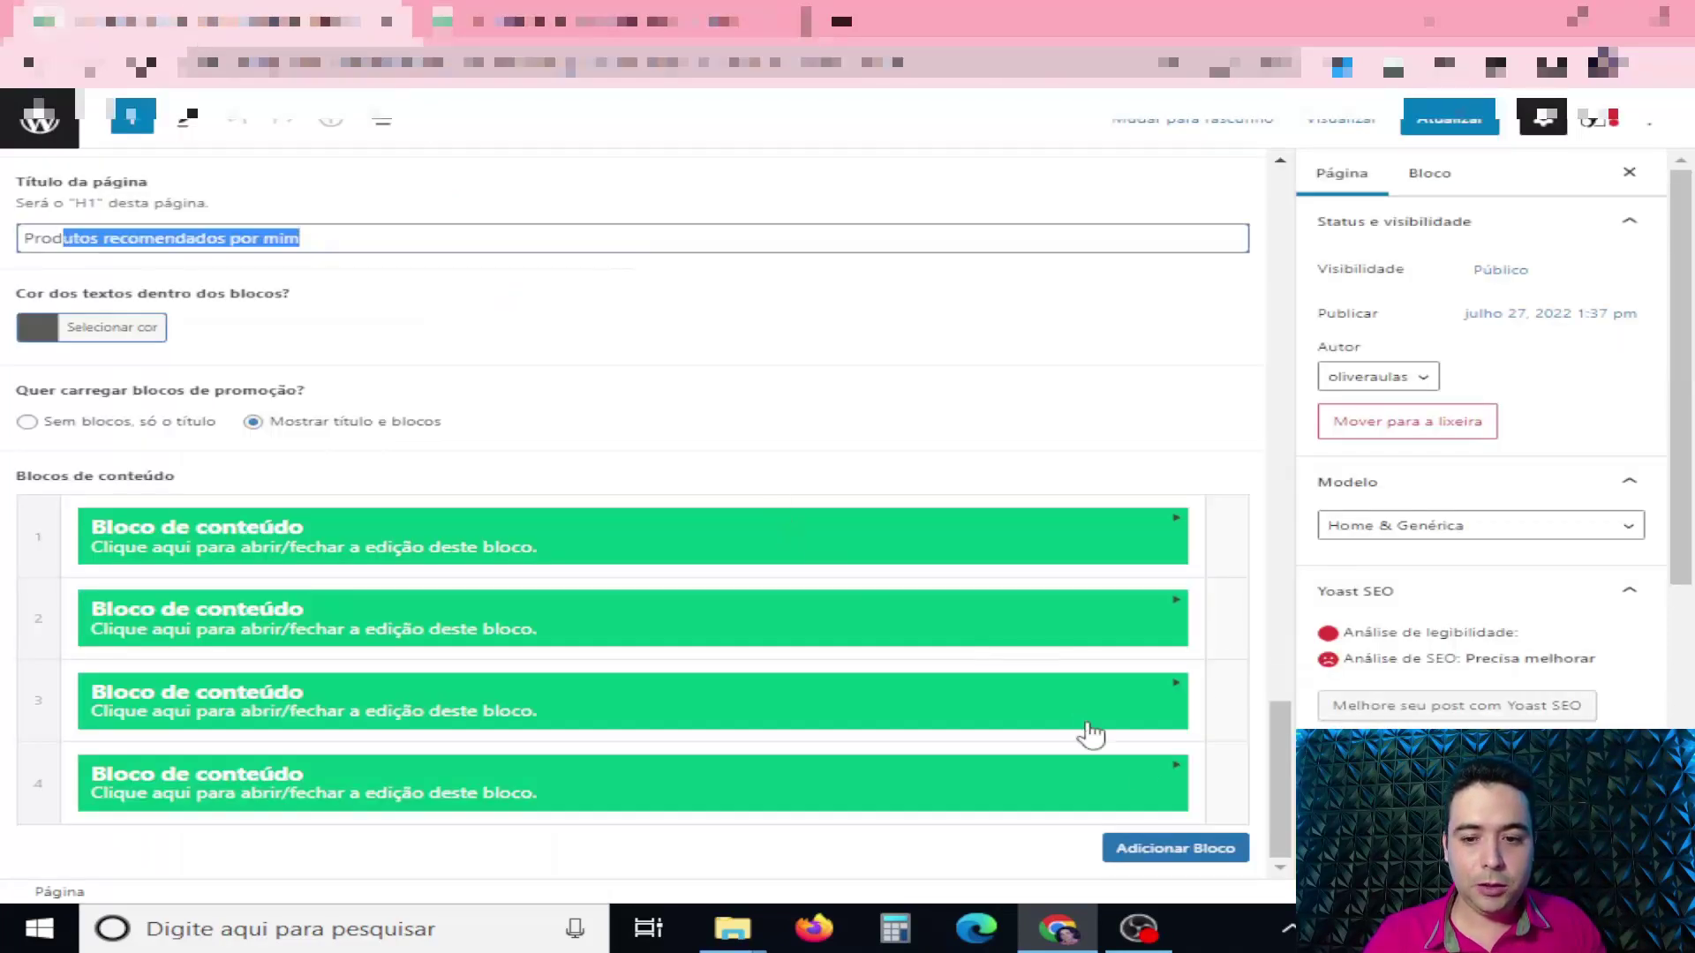
{"action": "left_click", "coordinate": [1228, 787]}
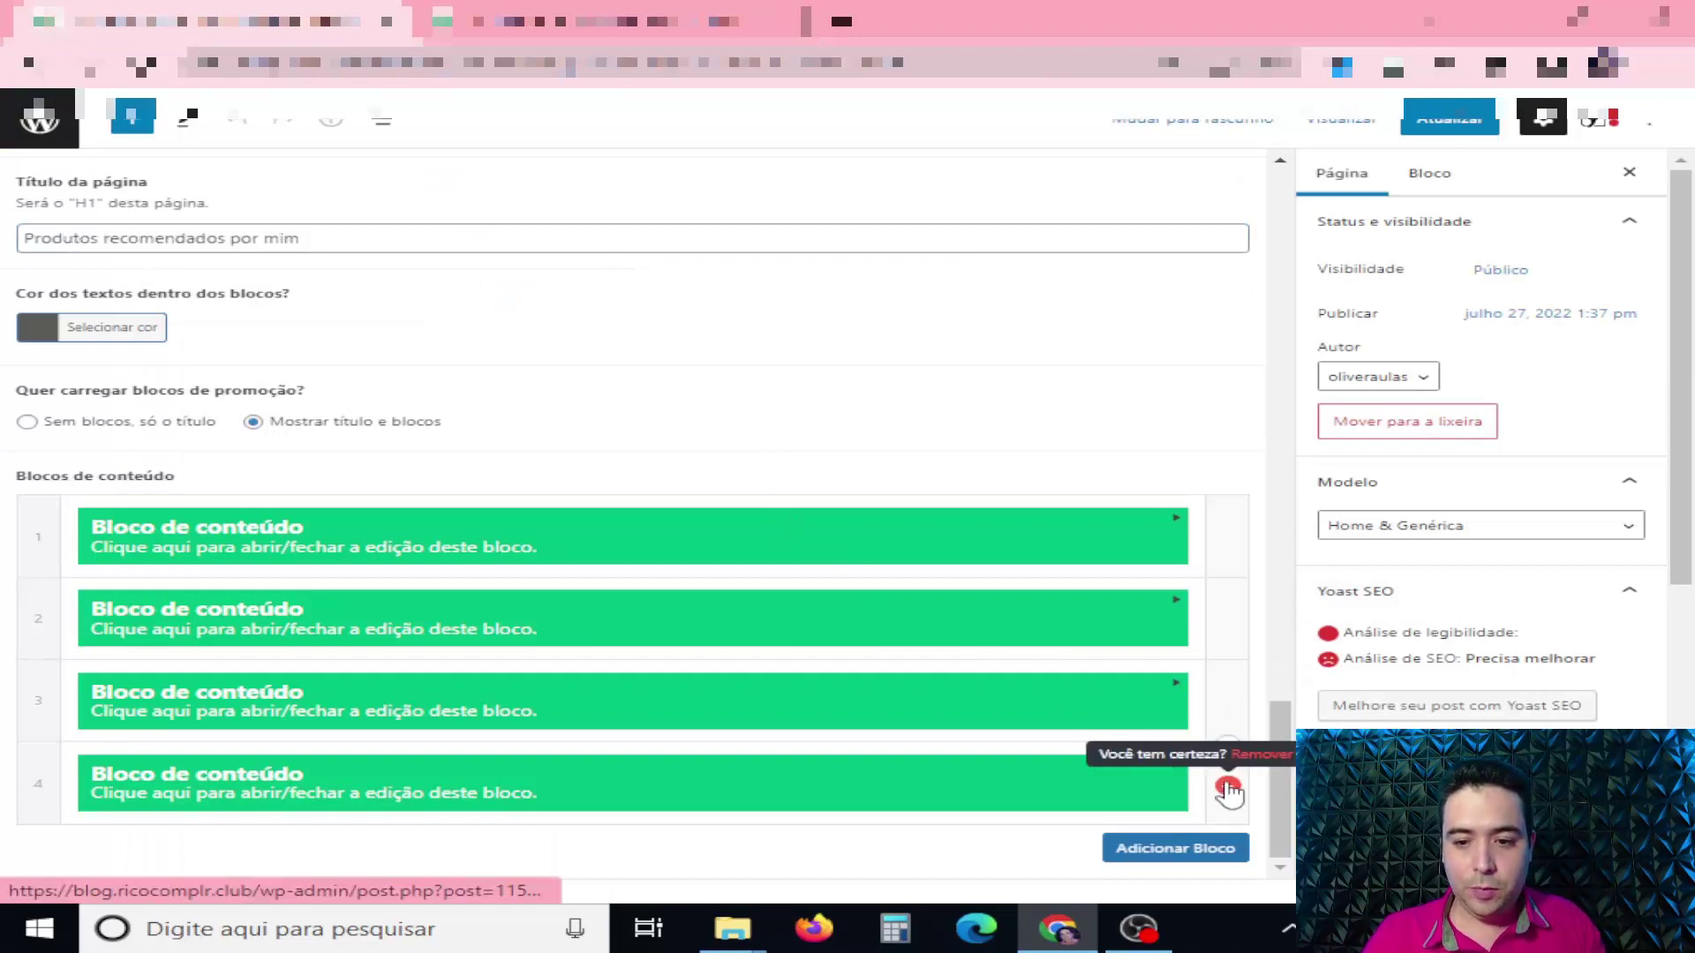
{"action": "left_click", "coordinate": [1261, 755]}
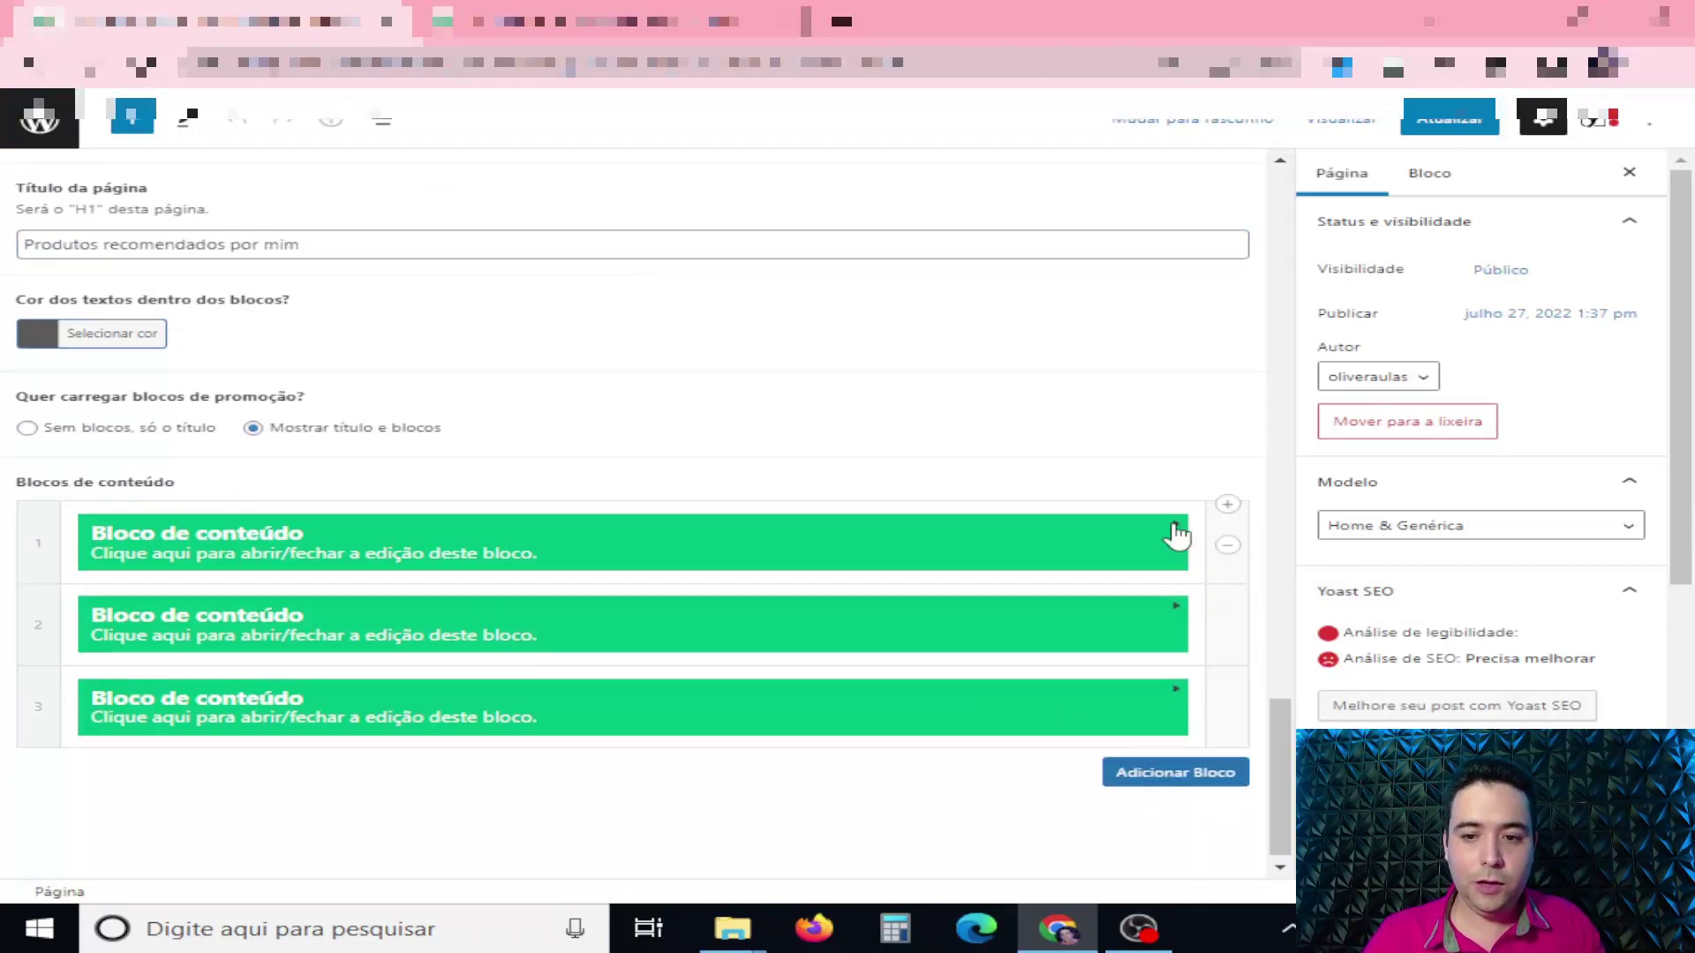
Open the first content block, enable its product image and add the Design sem nome picture.
{"action": "left_click", "coordinate": [1176, 535]}
{"action": "scroll", "coordinate": [945, 529], "scroll_direction": "down", "scroll_amount": 5}
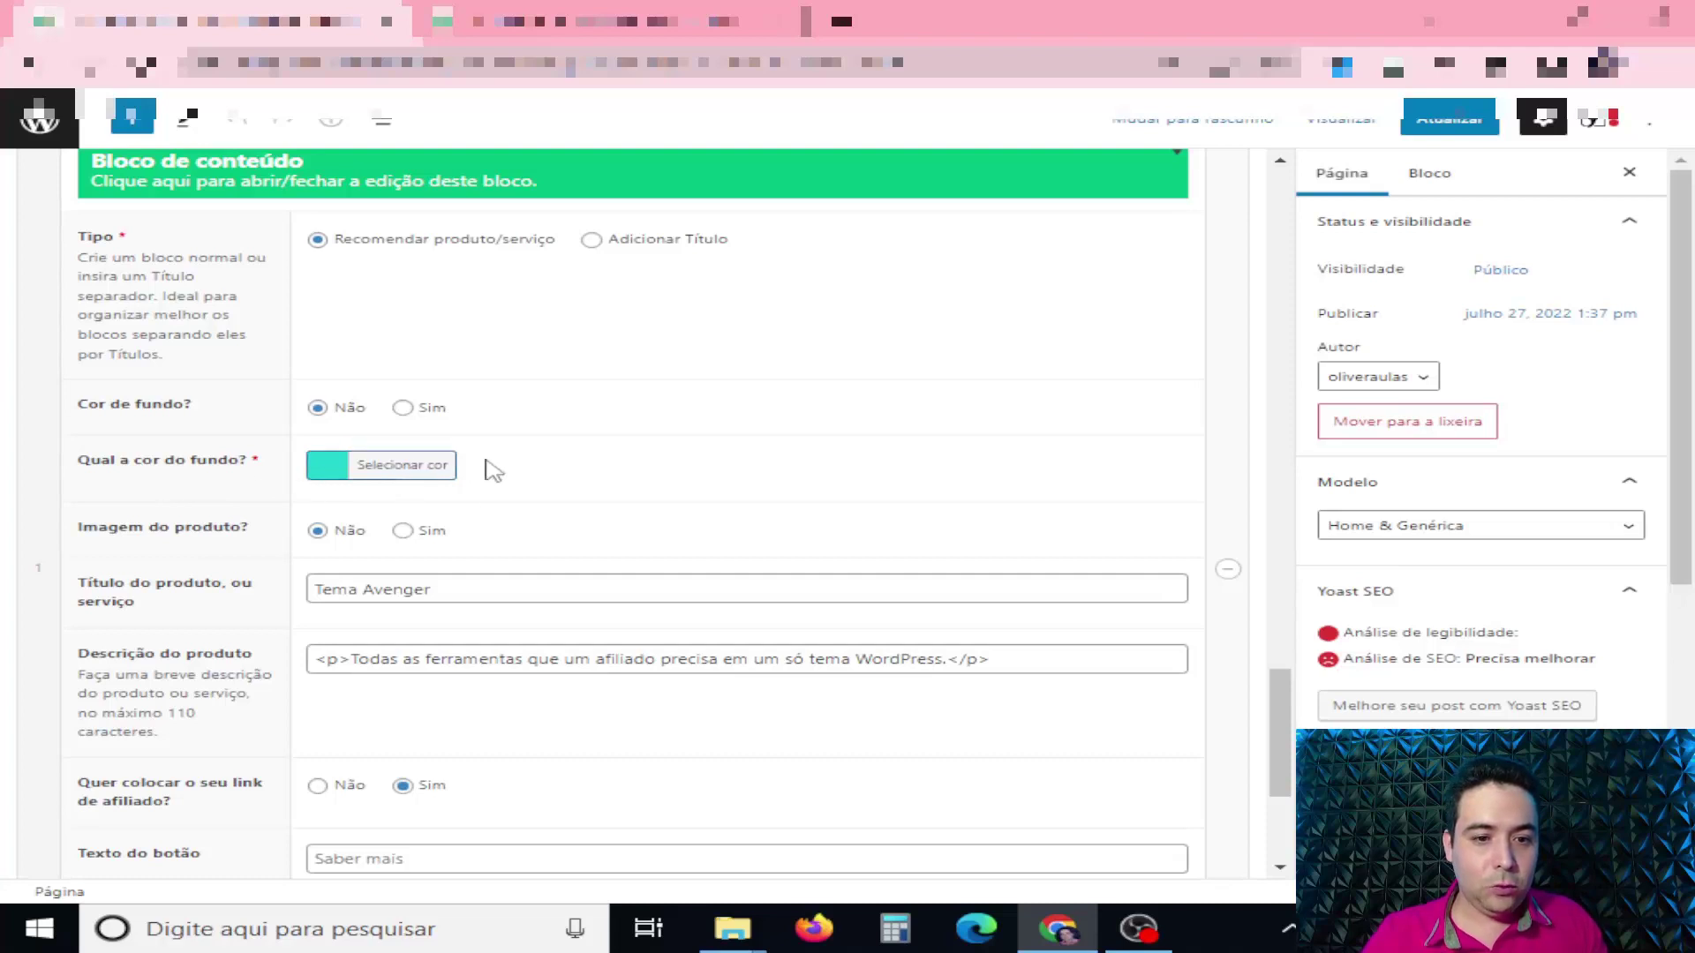
{"action": "left_click", "coordinate": [404, 531]}
{"action": "scroll", "coordinate": [406, 539], "scroll_direction": "down", "scroll_amount": 1}
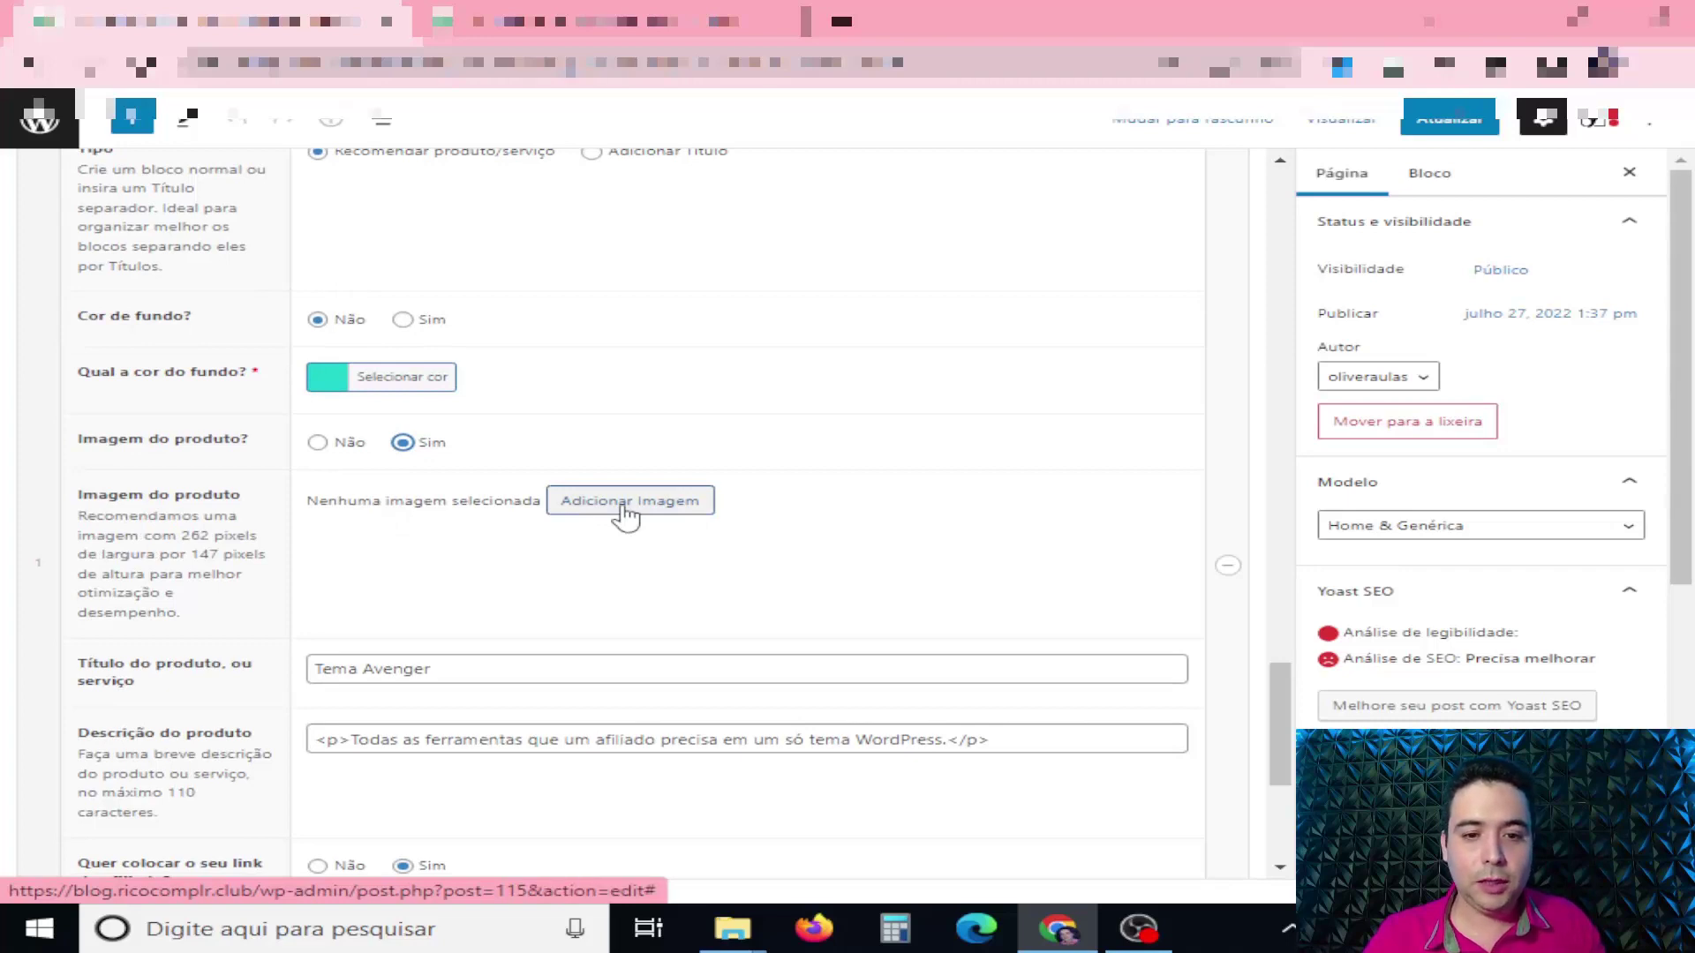
{"action": "left_click", "coordinate": [626, 501]}
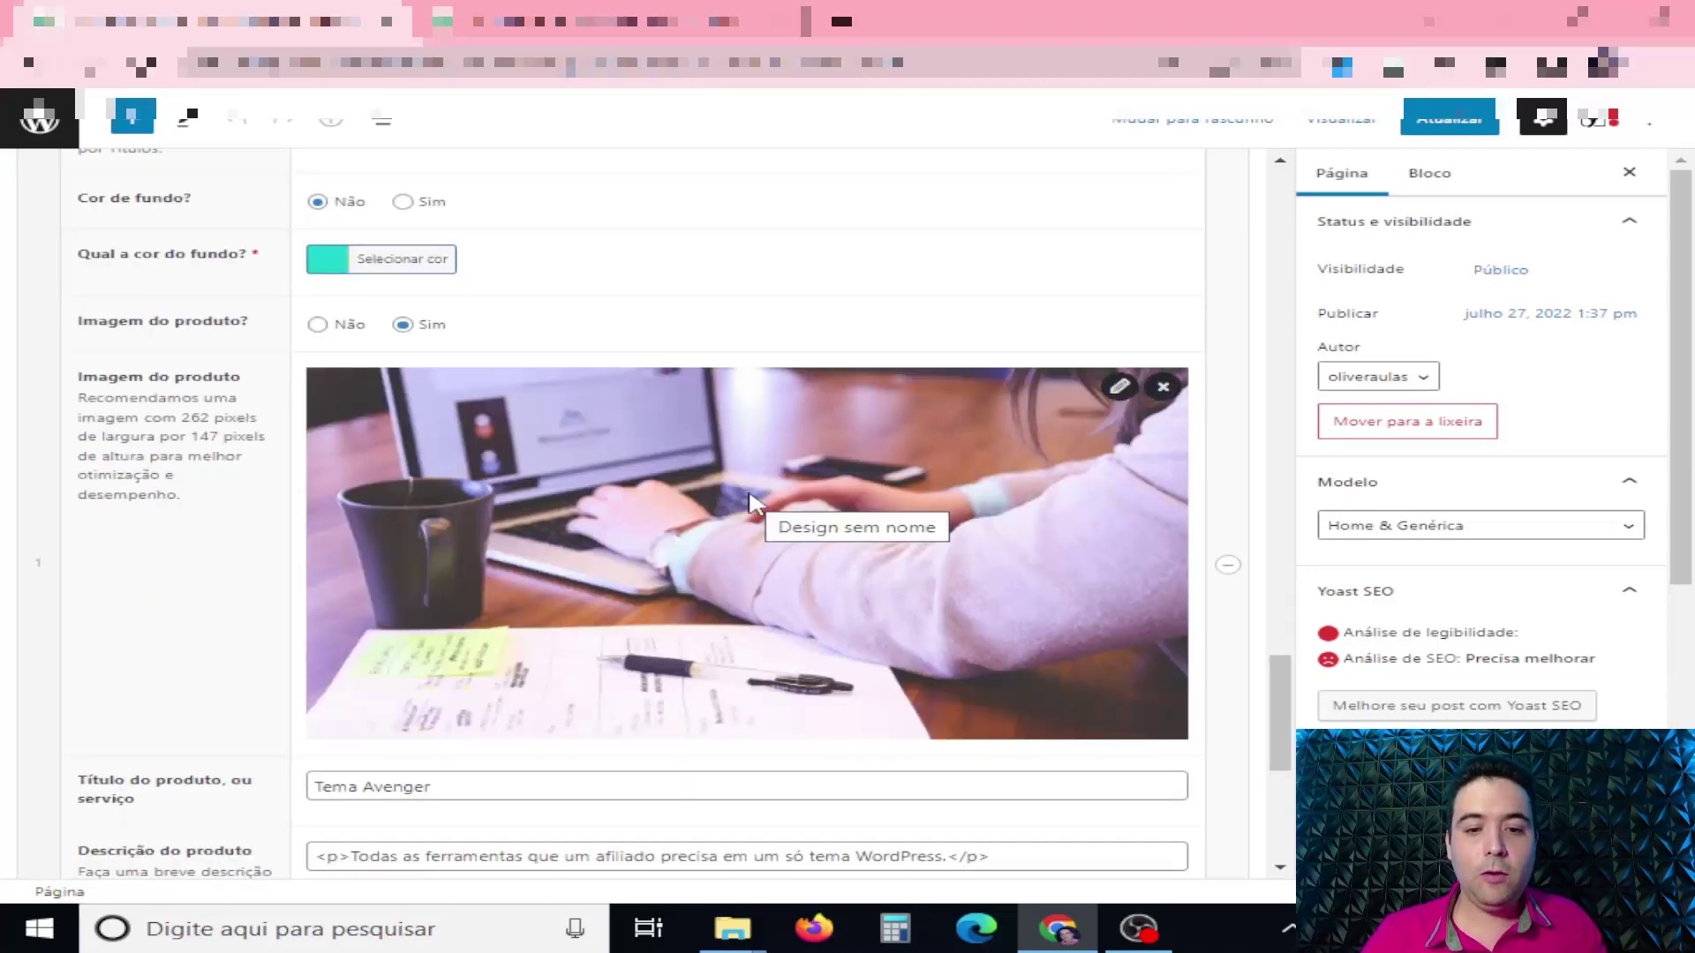
Review the first content block's recommended image dimensions, product title and product description.
{"action": "scroll", "coordinate": [749, 503], "scroll_direction": "down", "scroll_amount": 3}
{"action": "scroll", "coordinate": [713, 422], "scroll_direction": "up", "scroll_amount": 1}
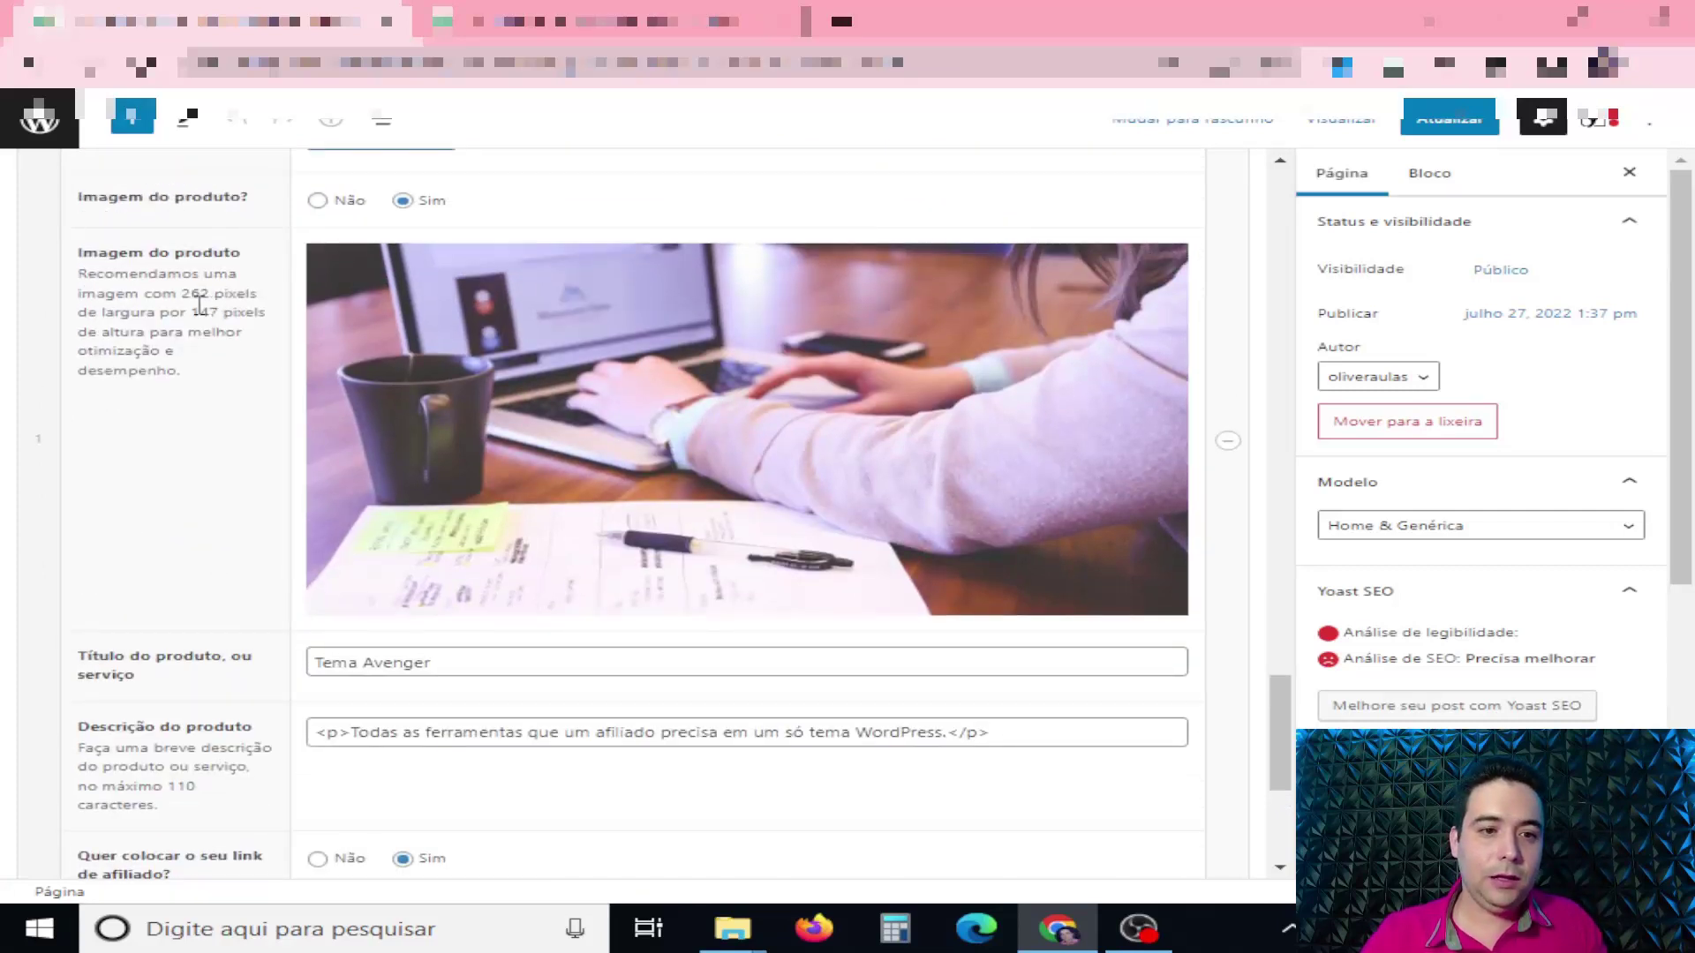
{"action": "left_click_drag", "start_coordinate": [181, 294], "coordinate": [221, 314]}
{"action": "left_click", "coordinate": [221, 333]}
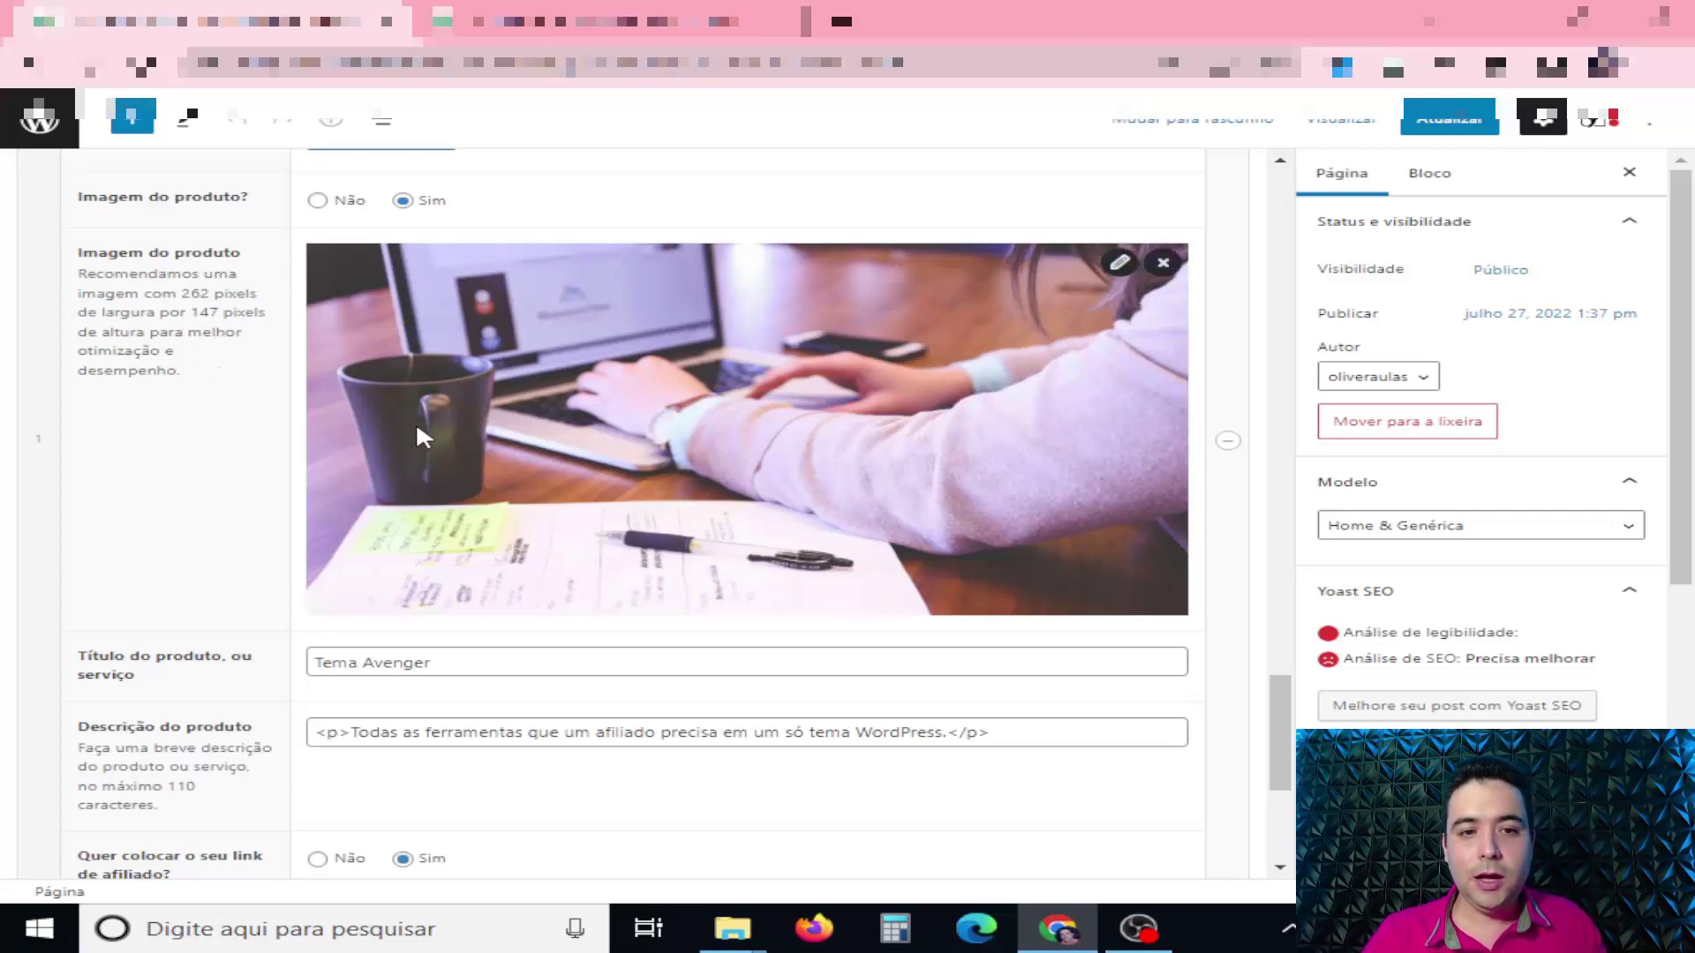
{"action": "scroll", "coordinate": [593, 492], "scroll_direction": "down", "scroll_amount": 1}
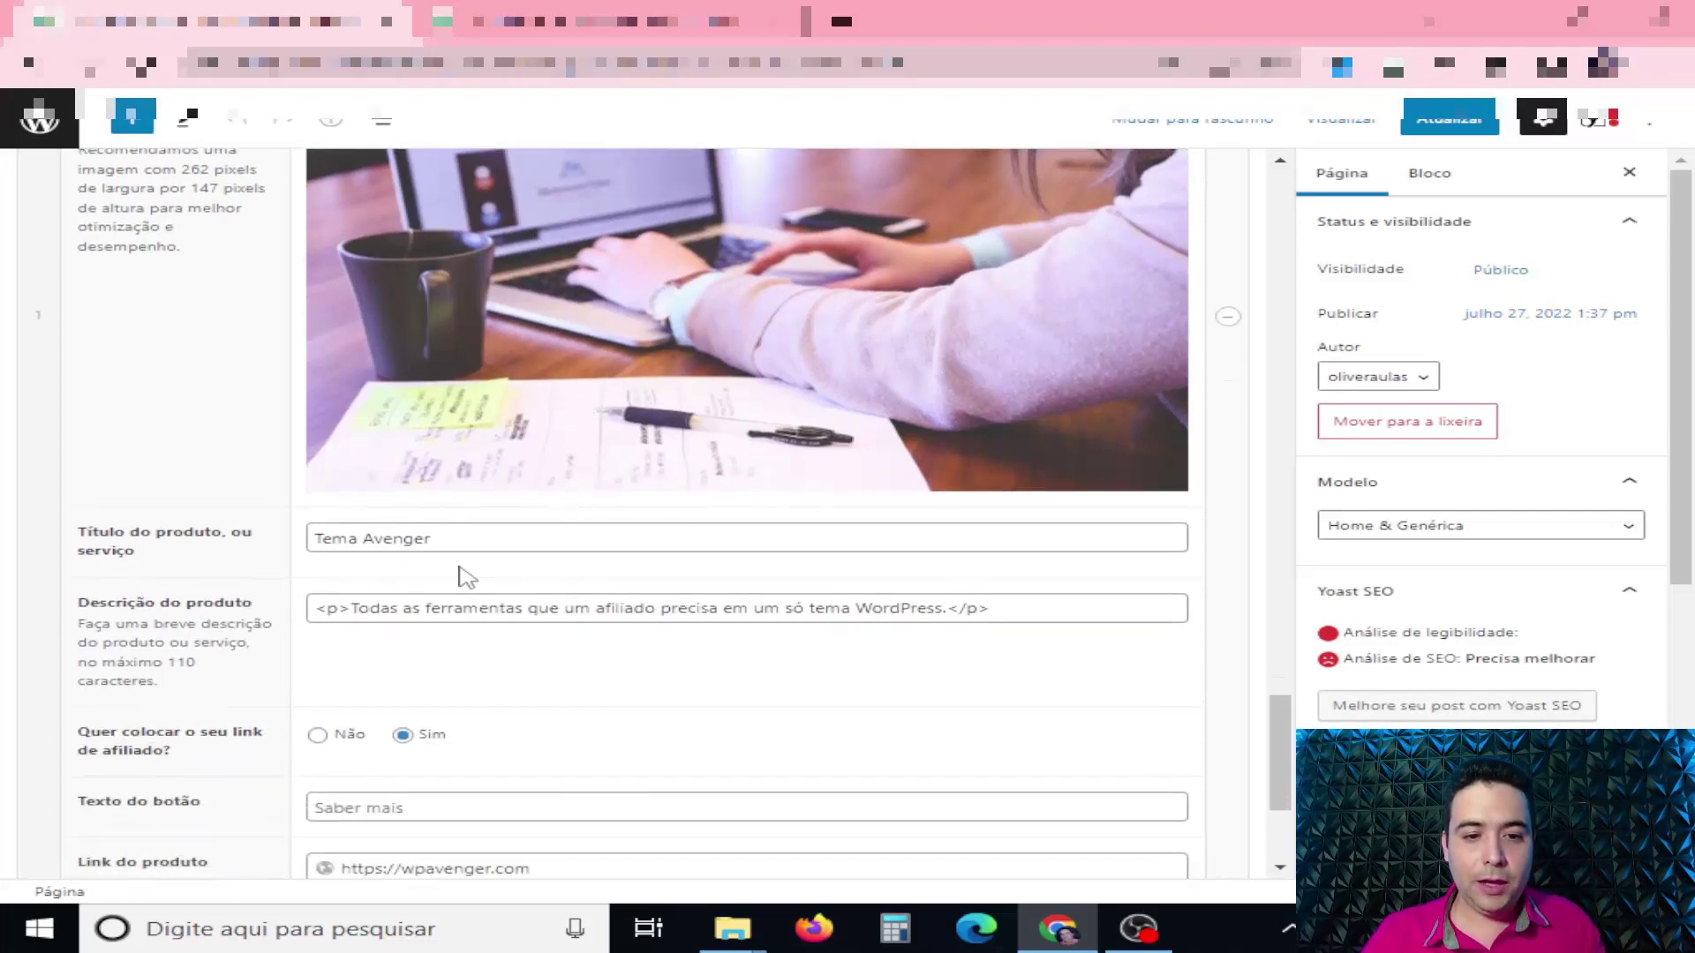
{"action": "left_click_drag", "start_coordinate": [432, 540], "coordinate": [320, 545]}
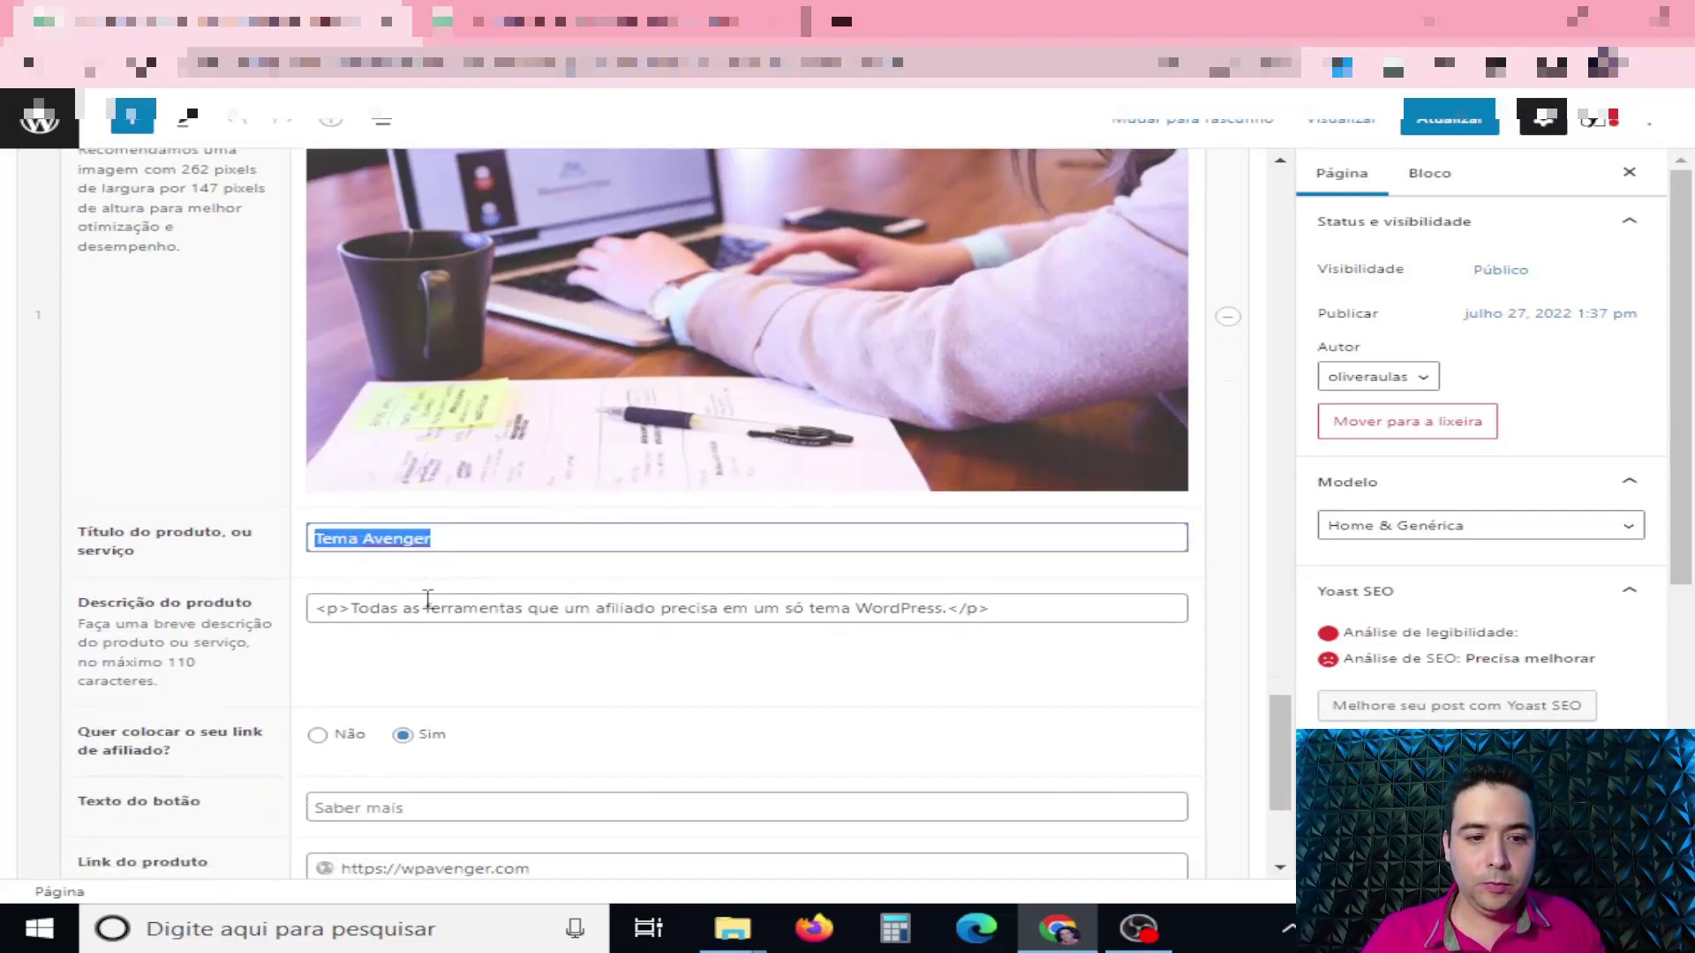
{"action": "left_click", "coordinate": [354, 608]}
{"action": "left_click_drag", "start_coordinate": [351, 609], "coordinate": [1037, 611]}
{"action": "scroll", "coordinate": [1037, 611], "scroll_direction": "down", "scroll_amount": 2}
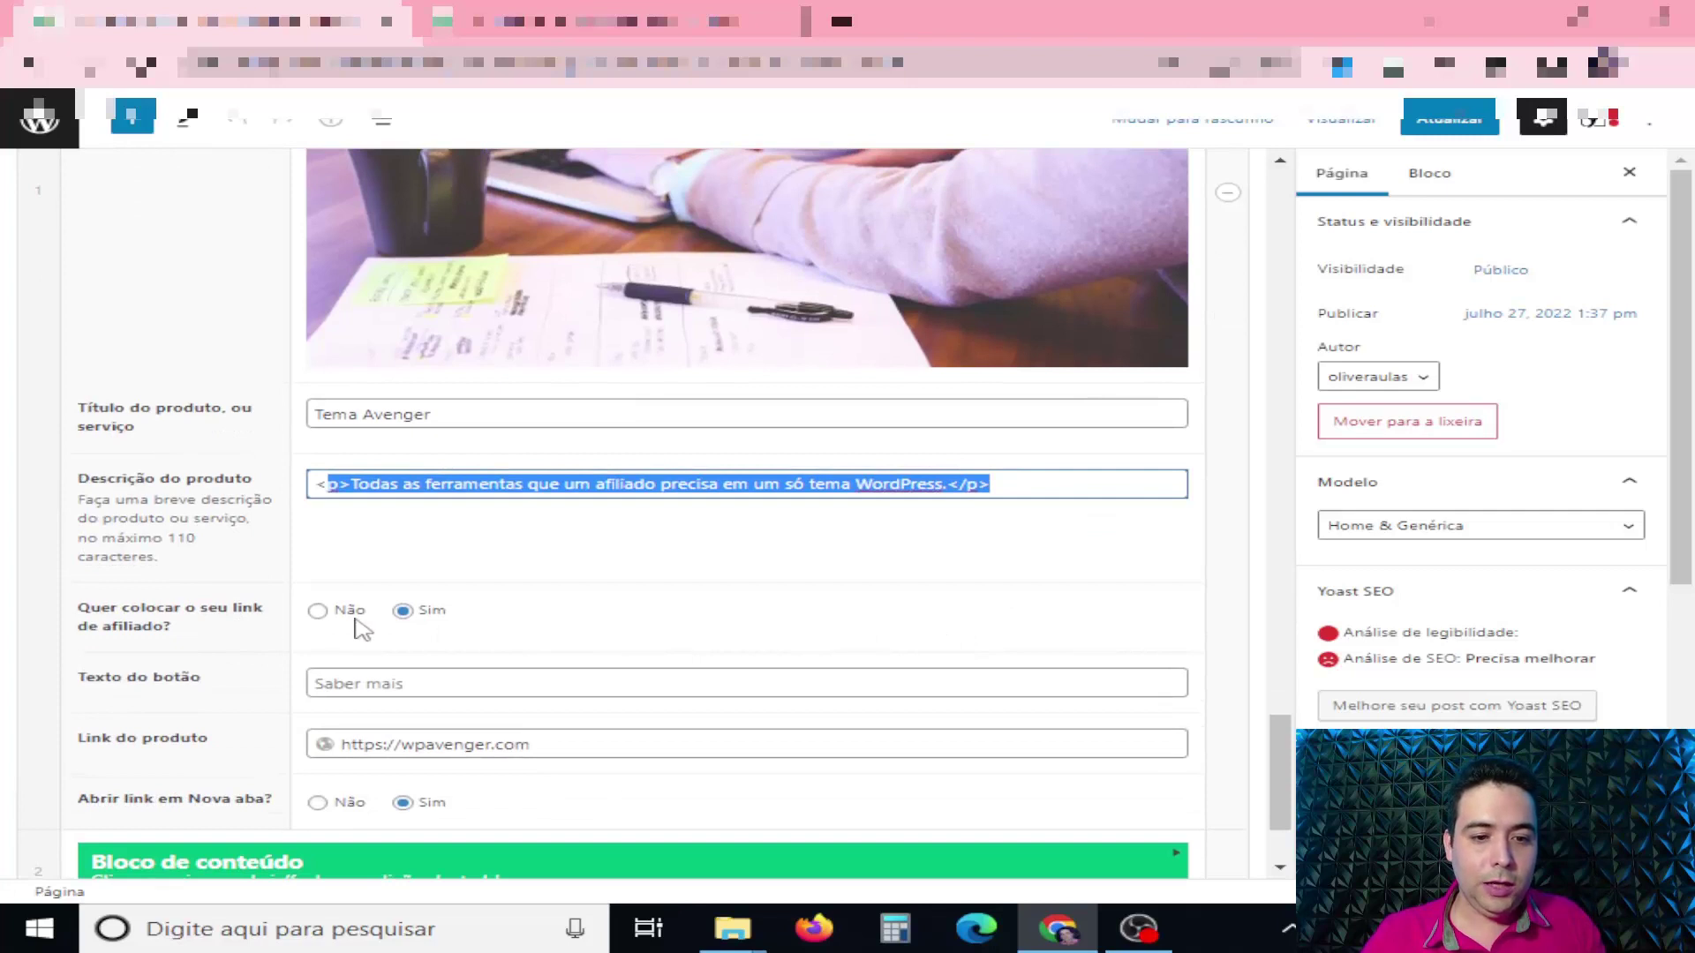
Set the first product's button text to "Clique e saiba mais..", check its product link and update the page.
{"action": "left_click", "coordinate": [422, 686]}
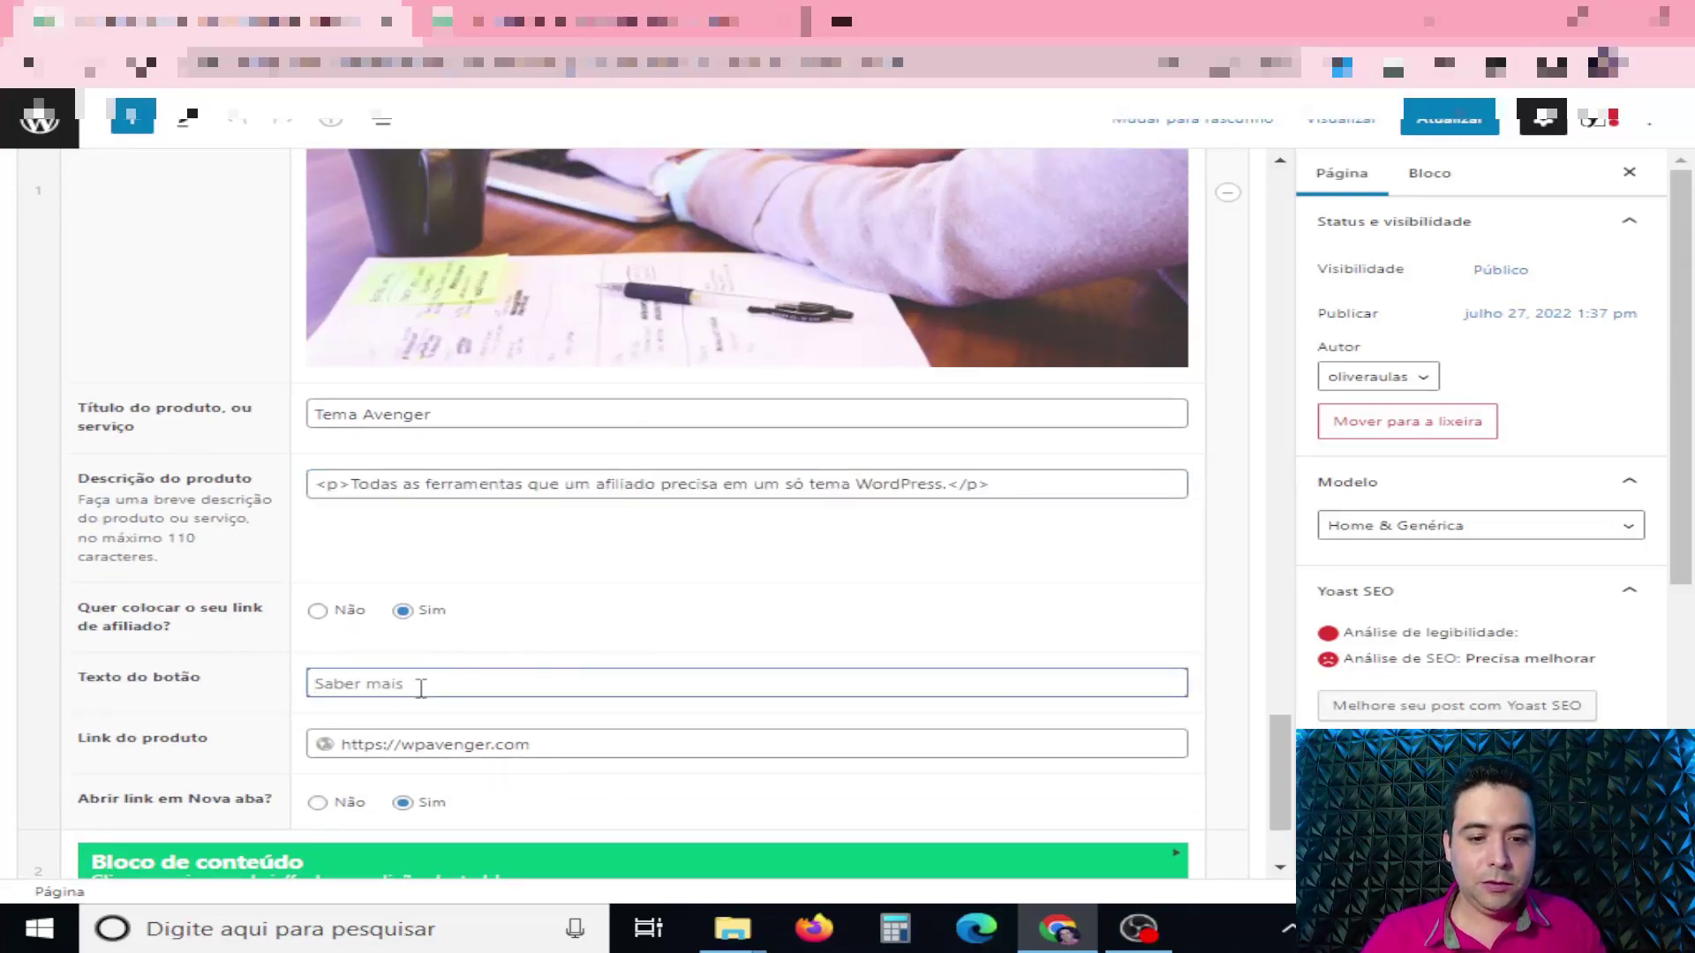
{"action": "type", "text": "Clique e saiba mais.."}
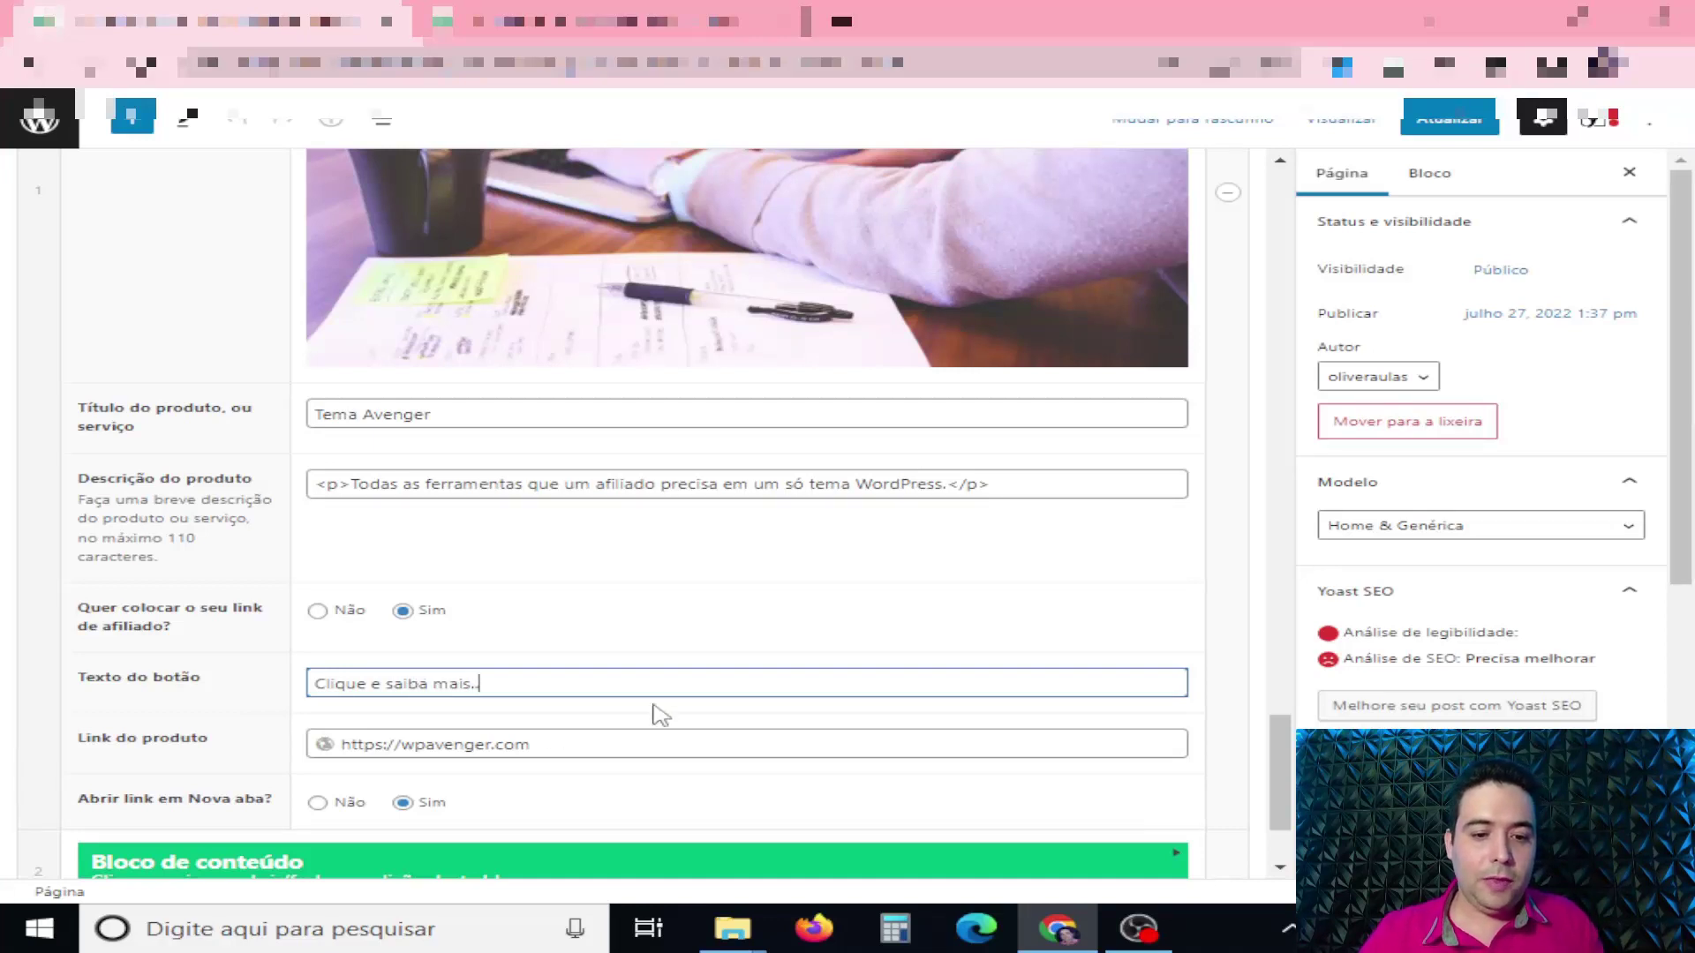
{"action": "scroll", "coordinate": [680, 698], "scroll_direction": "down", "scroll_amount": 1}
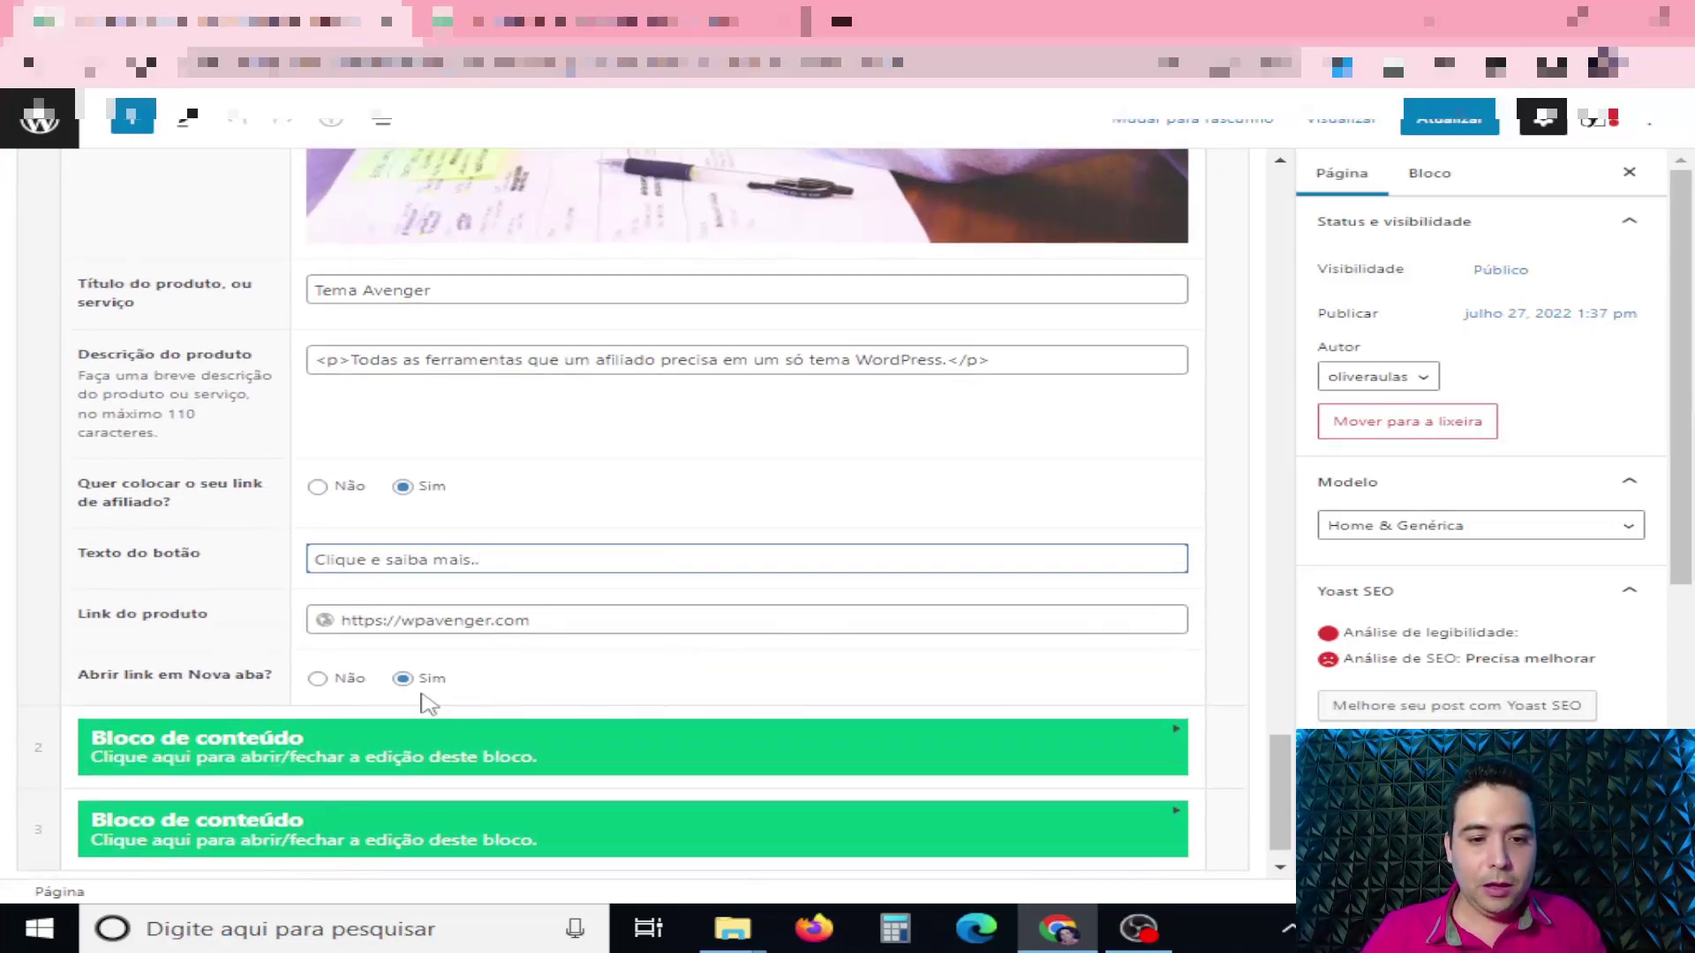
{"action": "left_click_drag", "start_coordinate": [528, 618], "coordinate": [322, 611]}
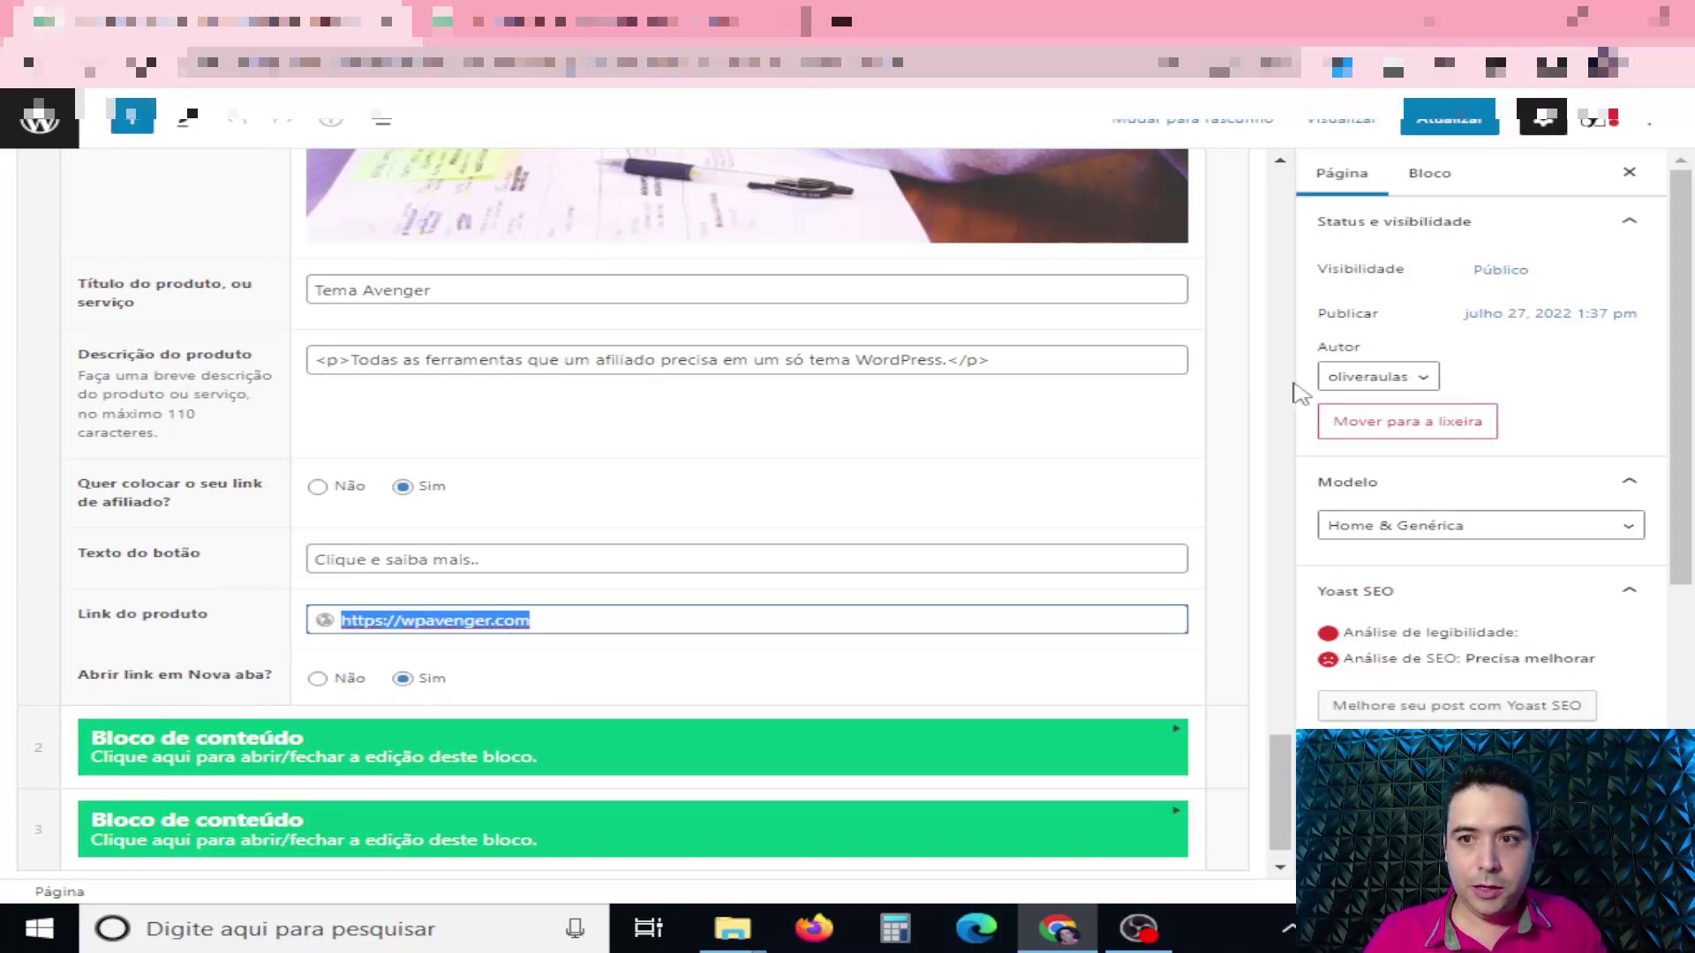
{"action": "left_click", "coordinate": [1448, 124]}
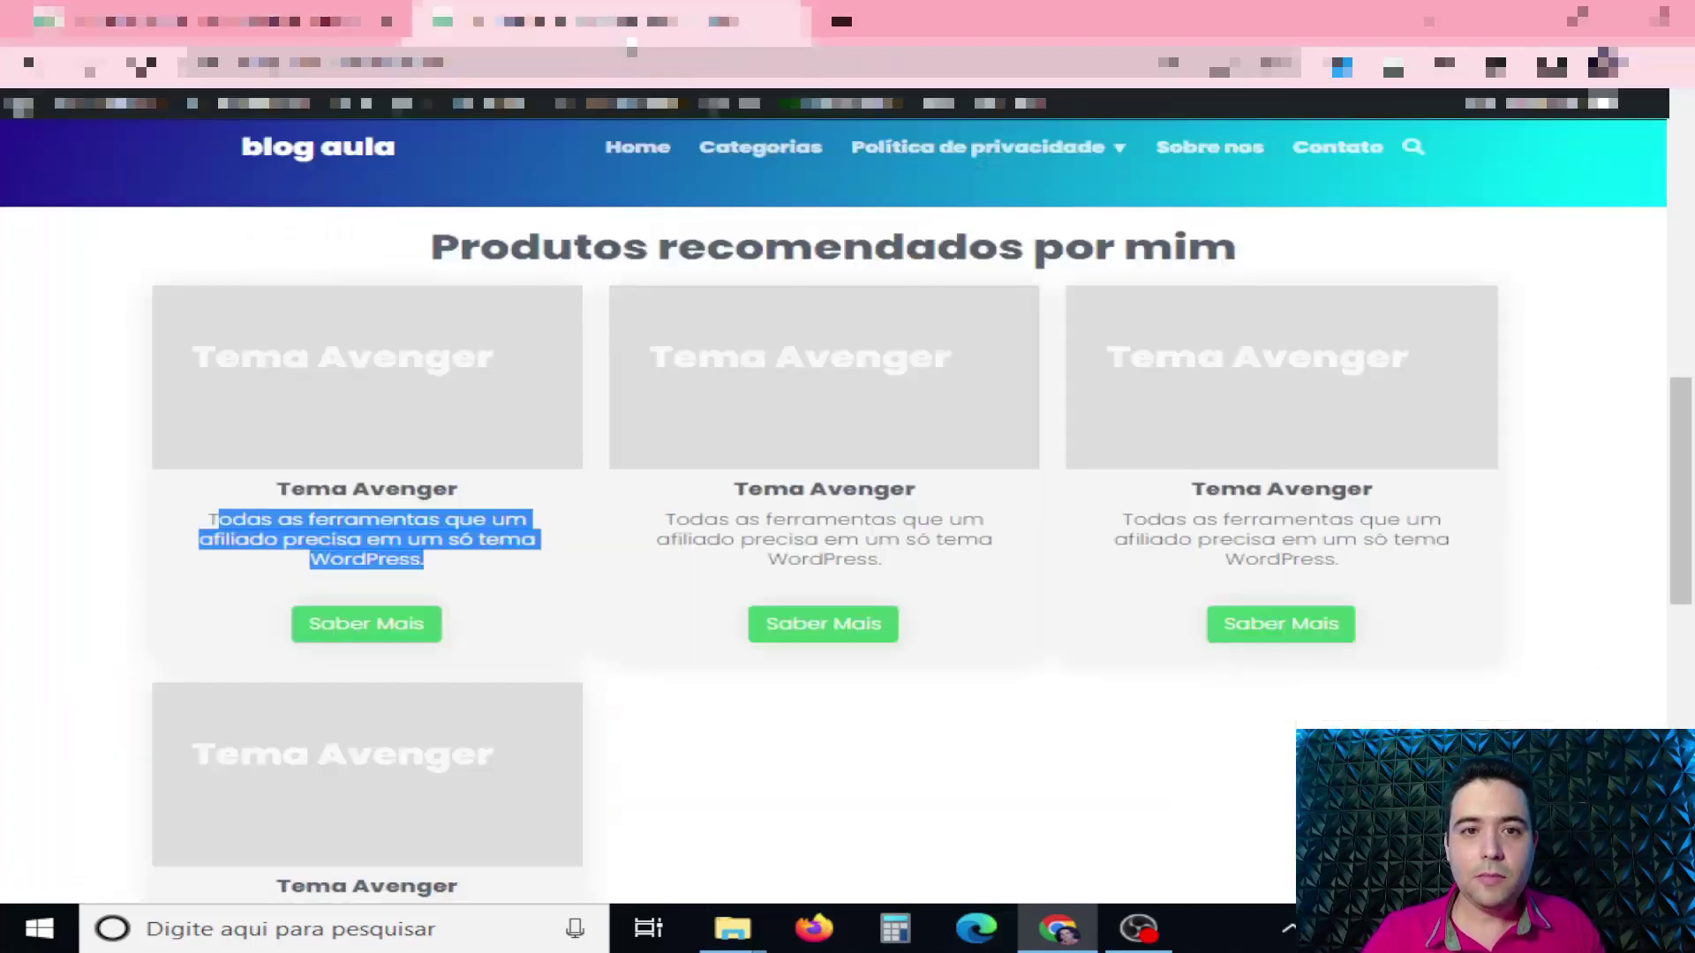
Reload the live home page and examine the first recommended product's image and button, and the sections above.
{"action": "left_click", "coordinate": [627, 21]}
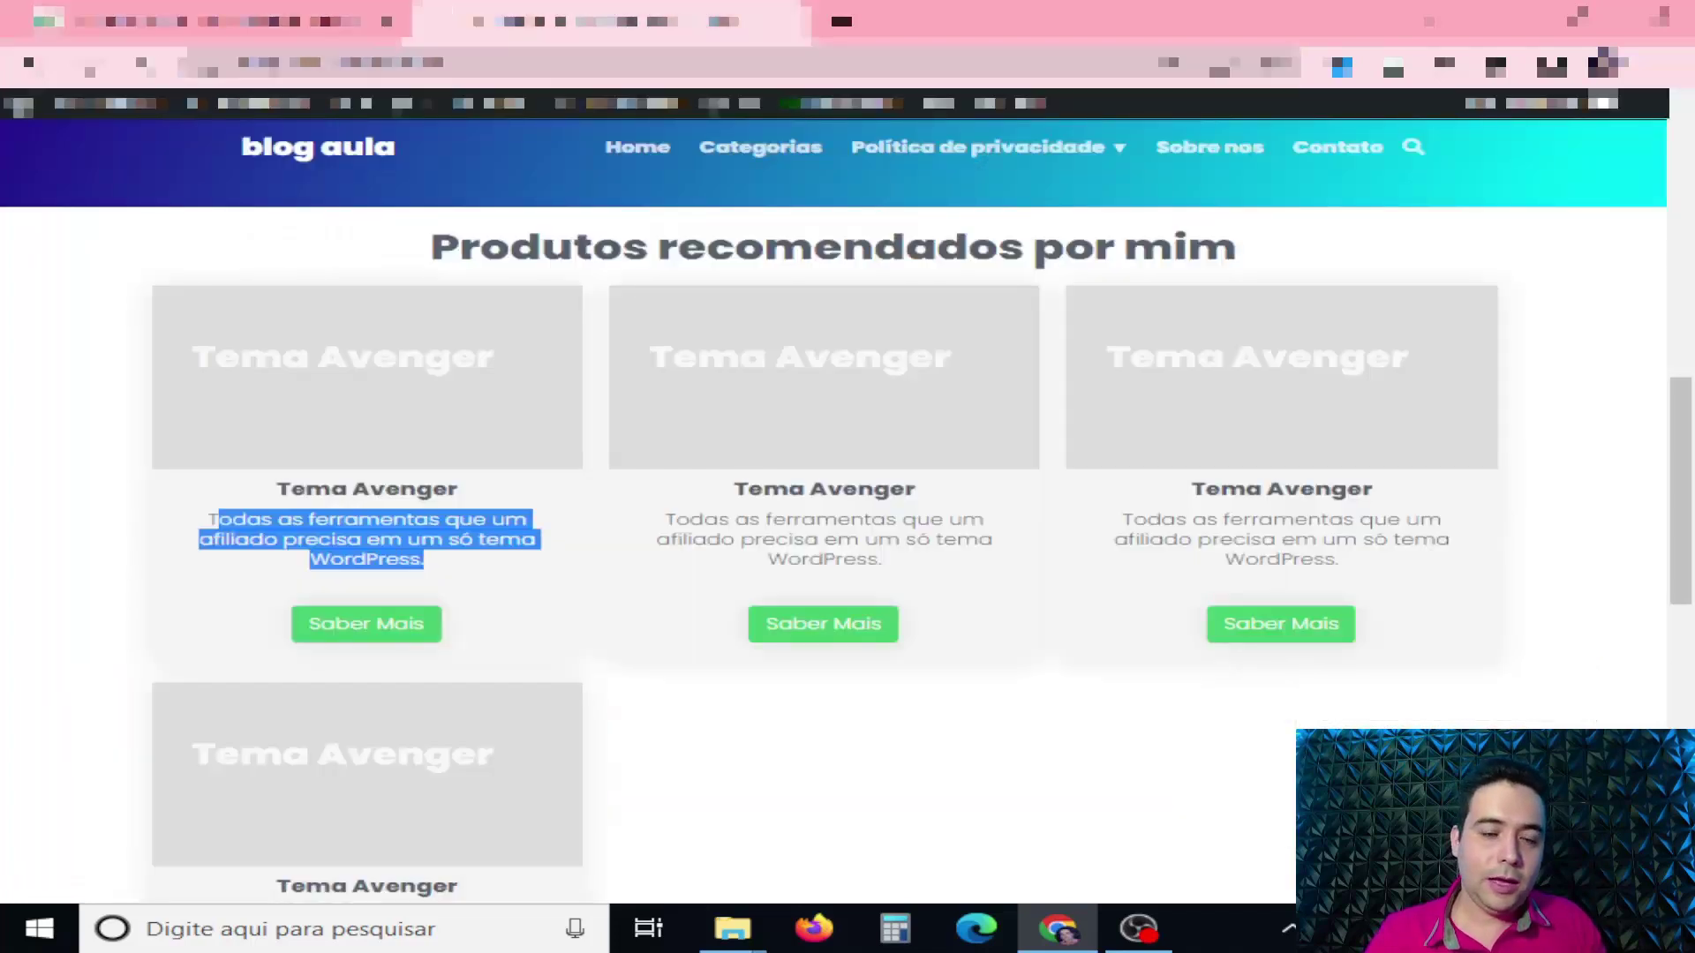
{"action": "key", "text": "F5"}
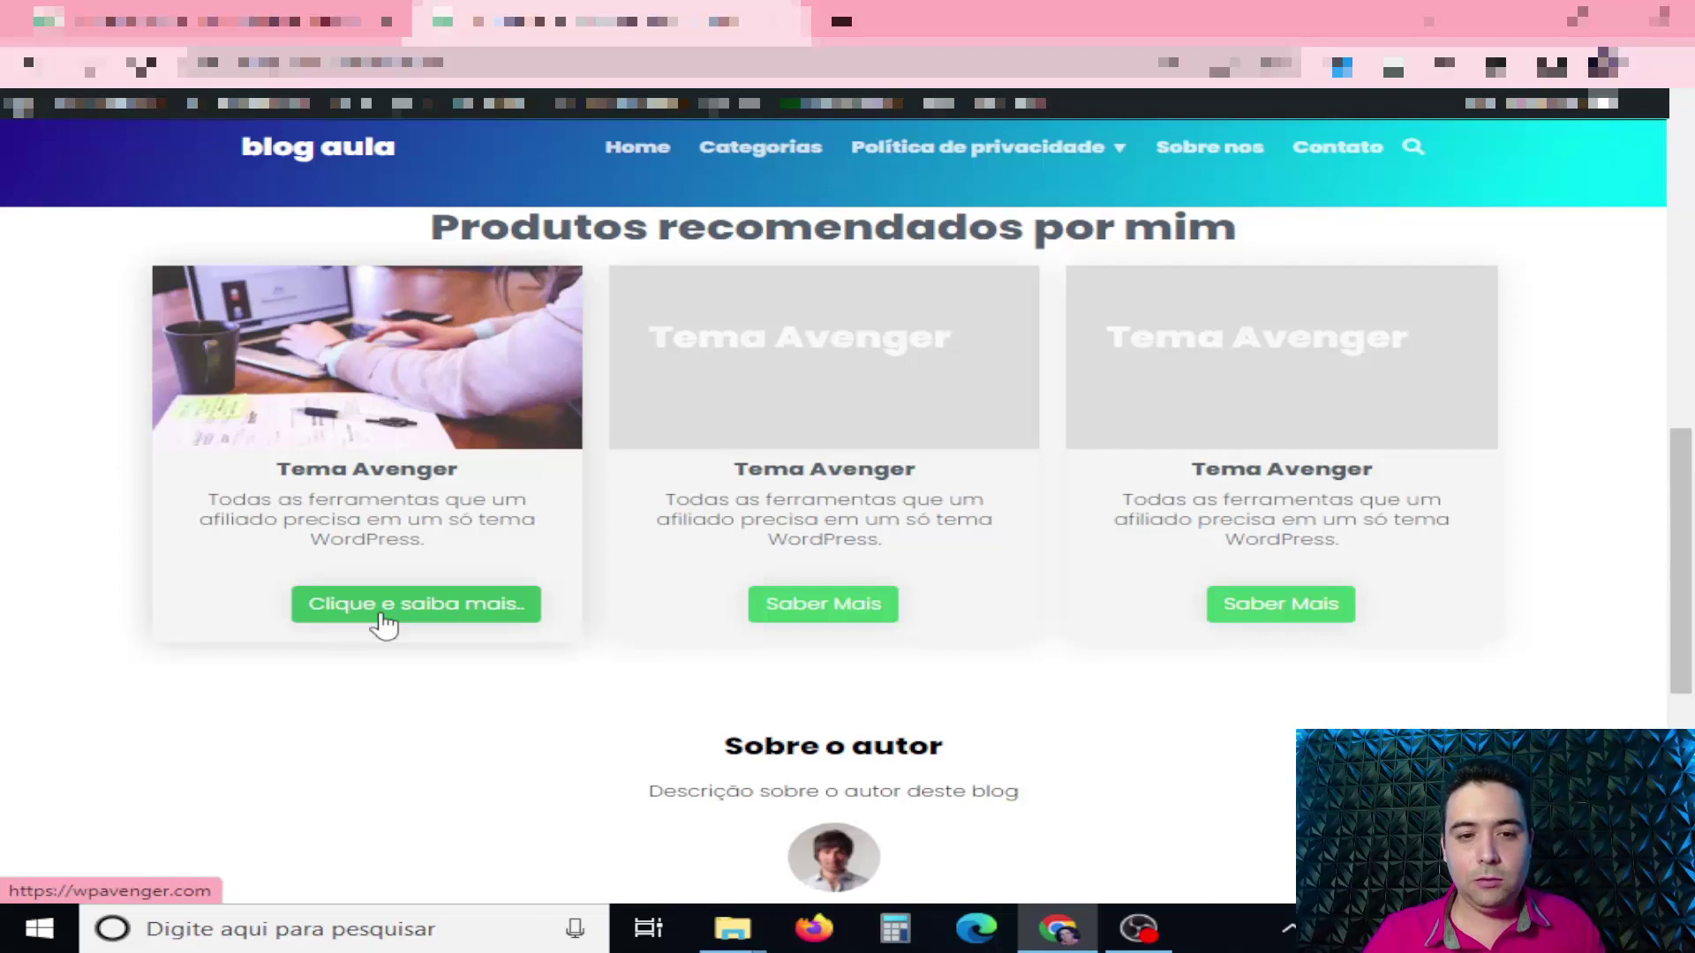
{"action": "scroll", "coordinate": [644, 704], "scroll_direction": "down", "scroll_amount": 1}
{"action": "scroll", "coordinate": [632, 703], "scroll_direction": "up", "scroll_amount": 3}
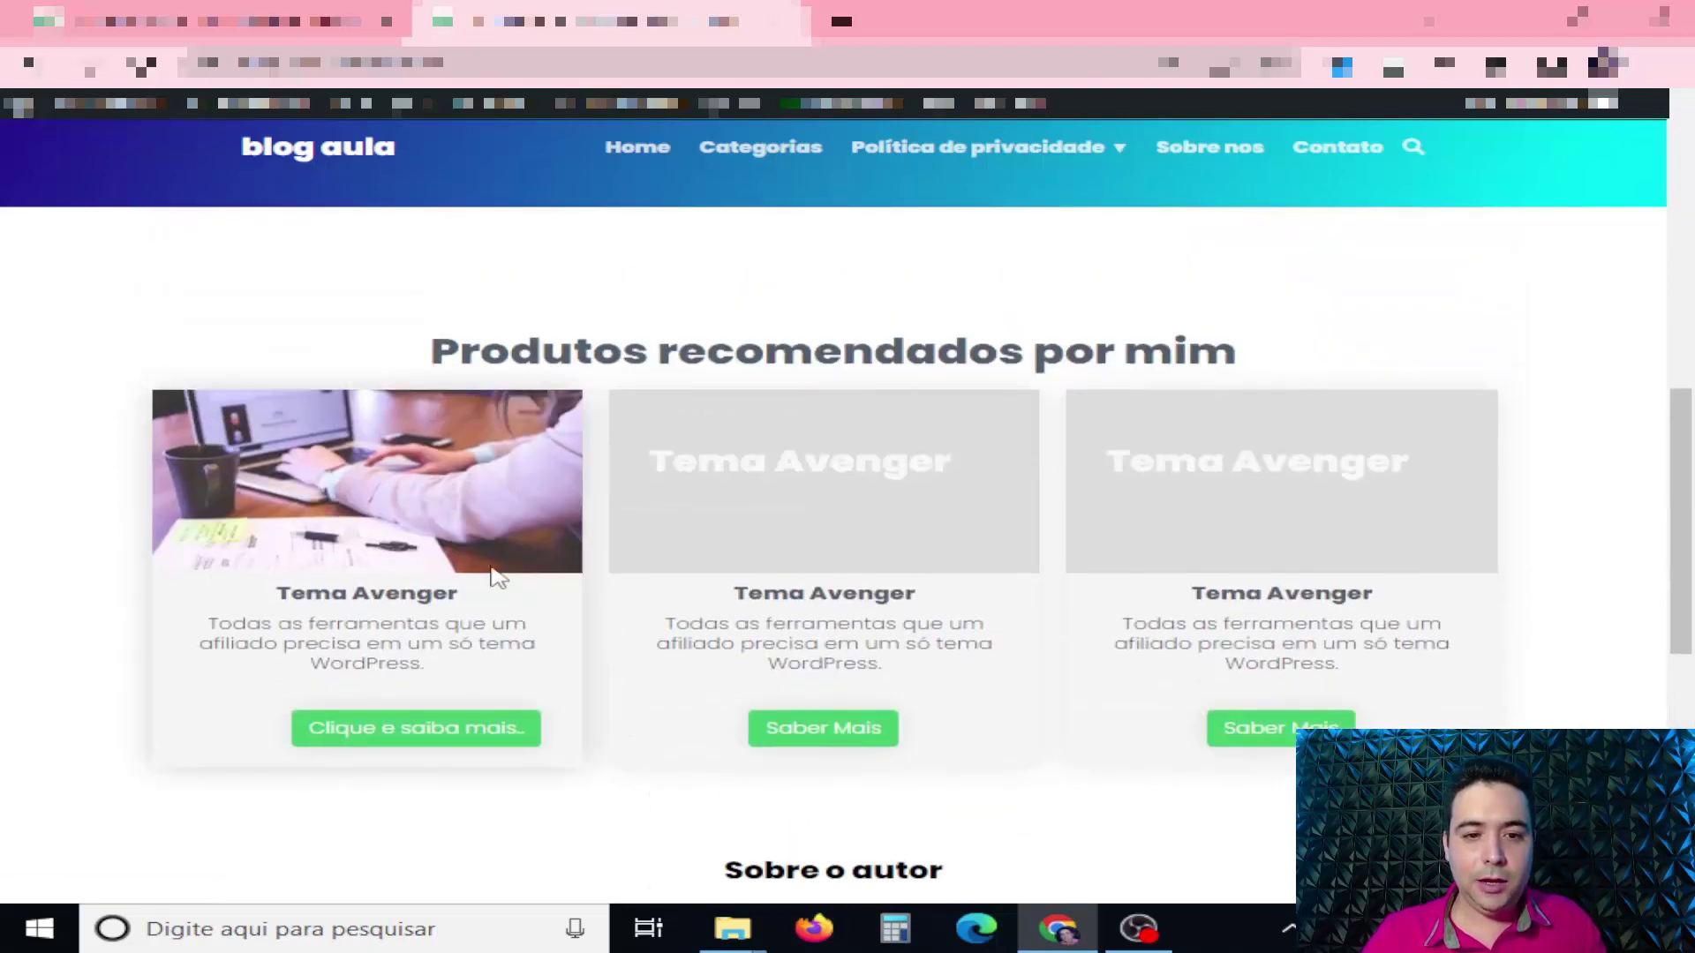
{"action": "scroll", "coordinate": [507, 580], "scroll_direction": "up", "scroll_amount": 3}
{"action": "scroll", "coordinate": [503, 579], "scroll_direction": "up", "scroll_amount": 7}
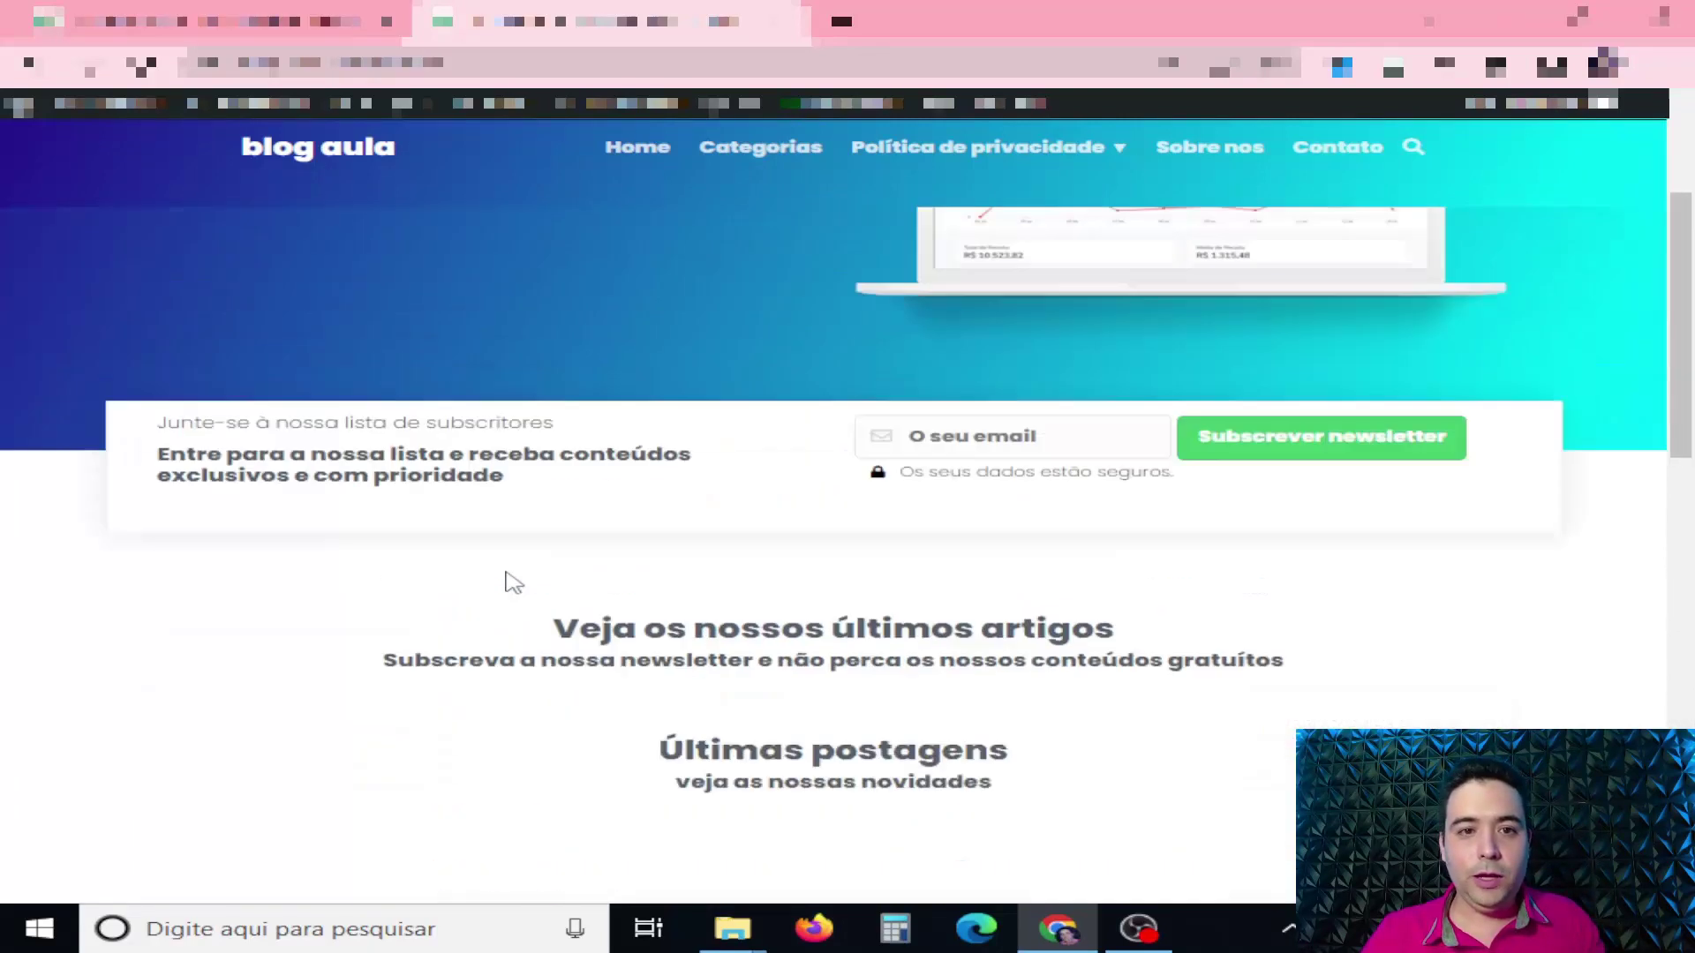
Return to the page editor and review all the settings of the first product's content block.
{"action": "left_click", "coordinate": [336, 20]}
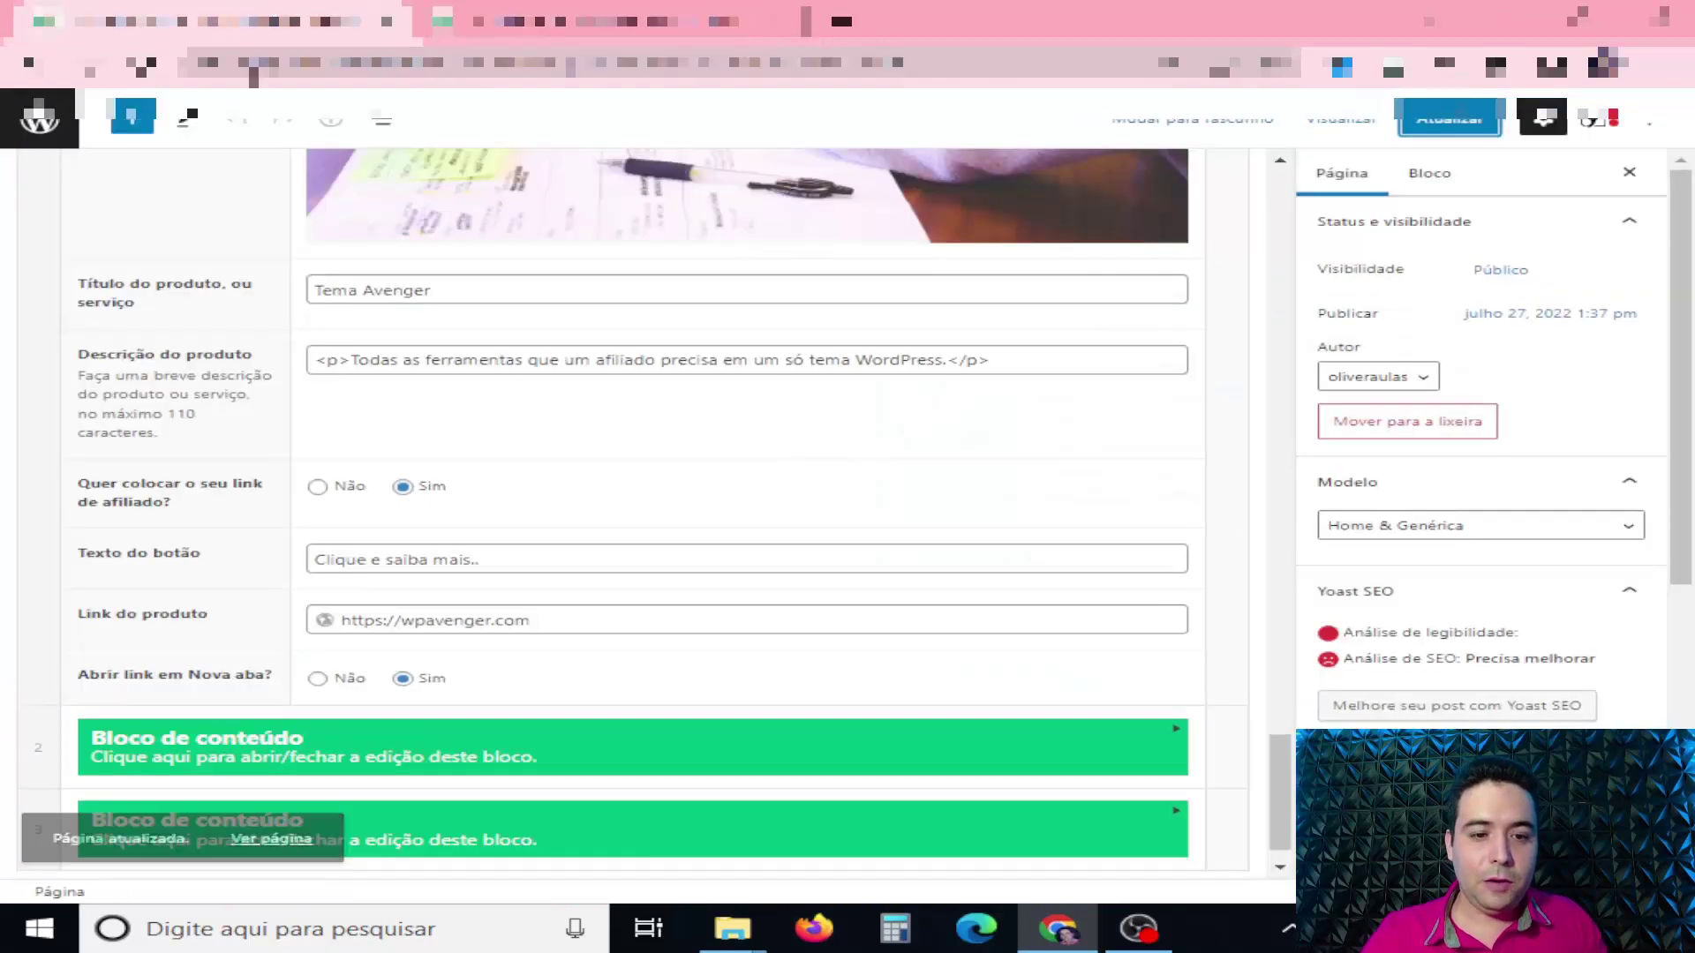
{"action": "scroll", "coordinate": [714, 505], "scroll_direction": "down", "scroll_amount": 1}
{"action": "scroll", "coordinate": [713, 505], "scroll_direction": "up", "scroll_amount": 9}
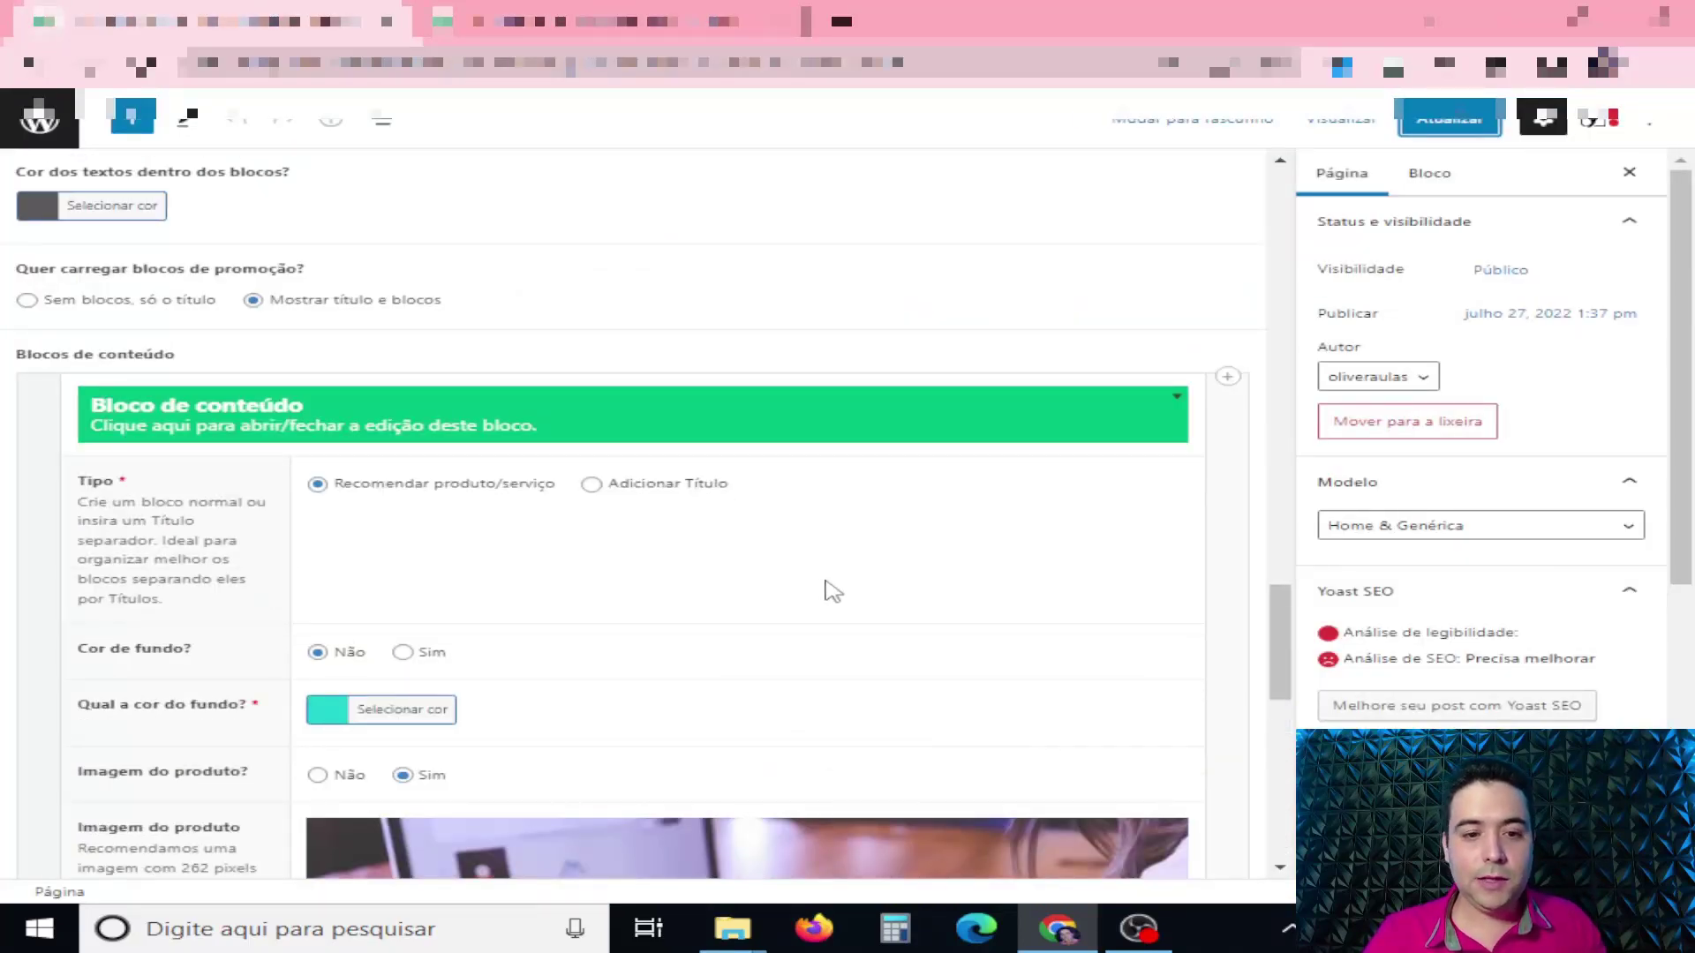
{"action": "scroll", "coordinate": [829, 590], "scroll_direction": "down", "scroll_amount": 5}
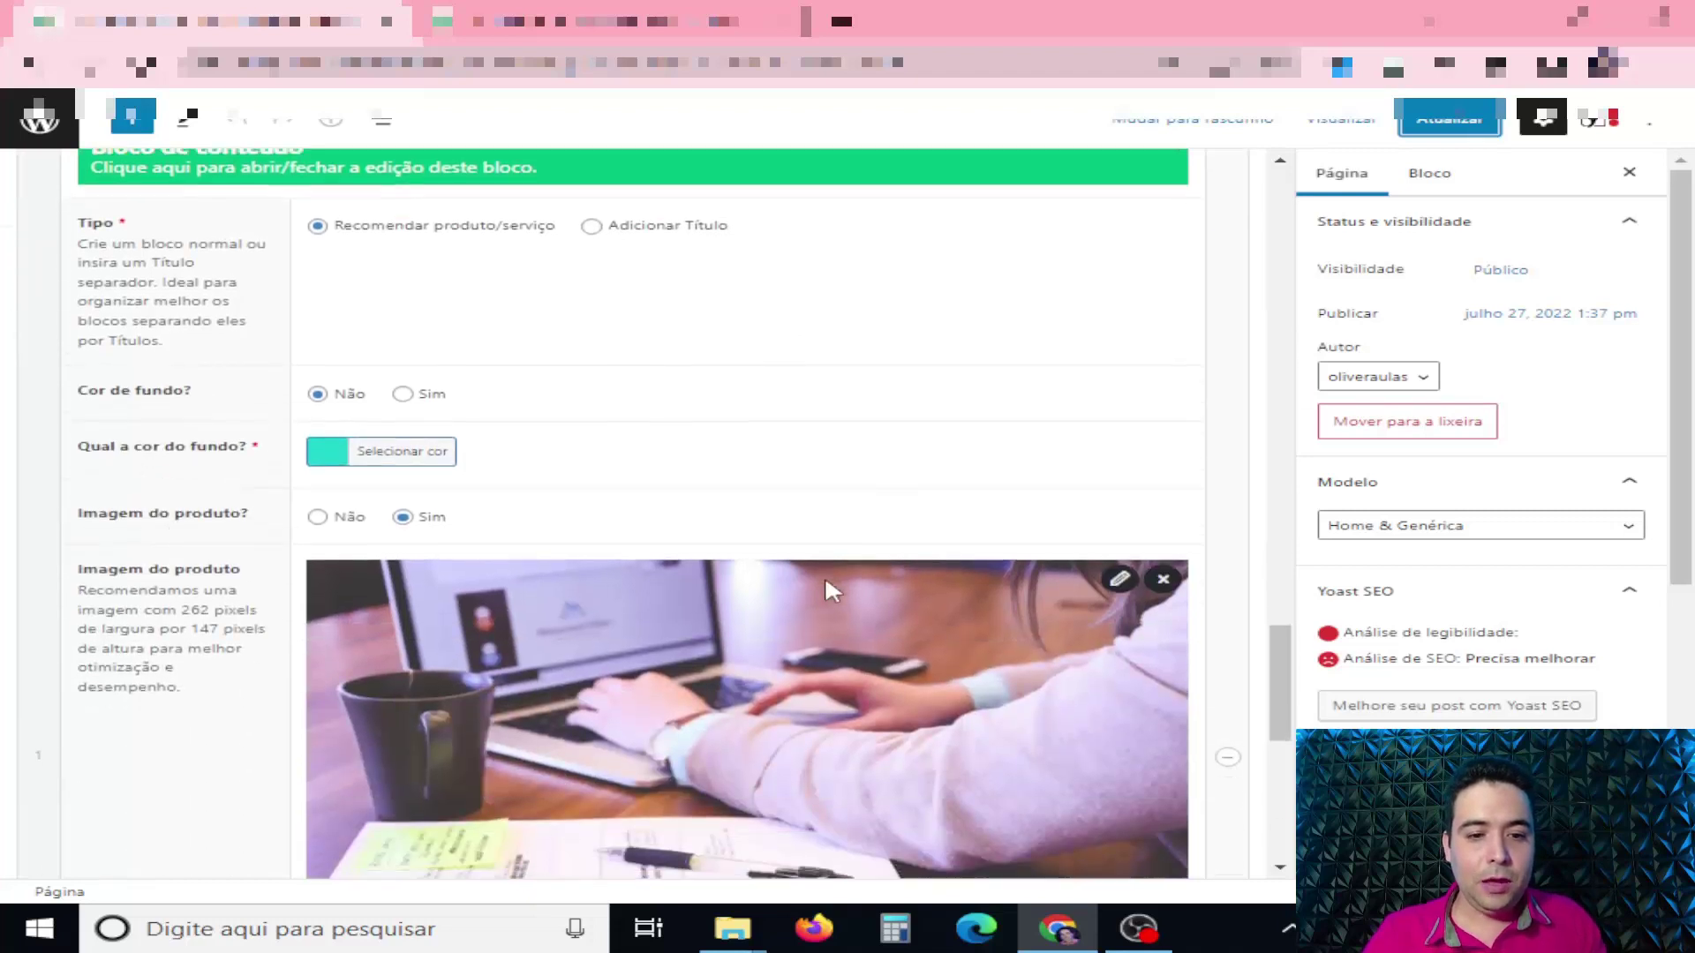
{"action": "scroll", "coordinate": [784, 510], "scroll_direction": "down", "scroll_amount": 1}
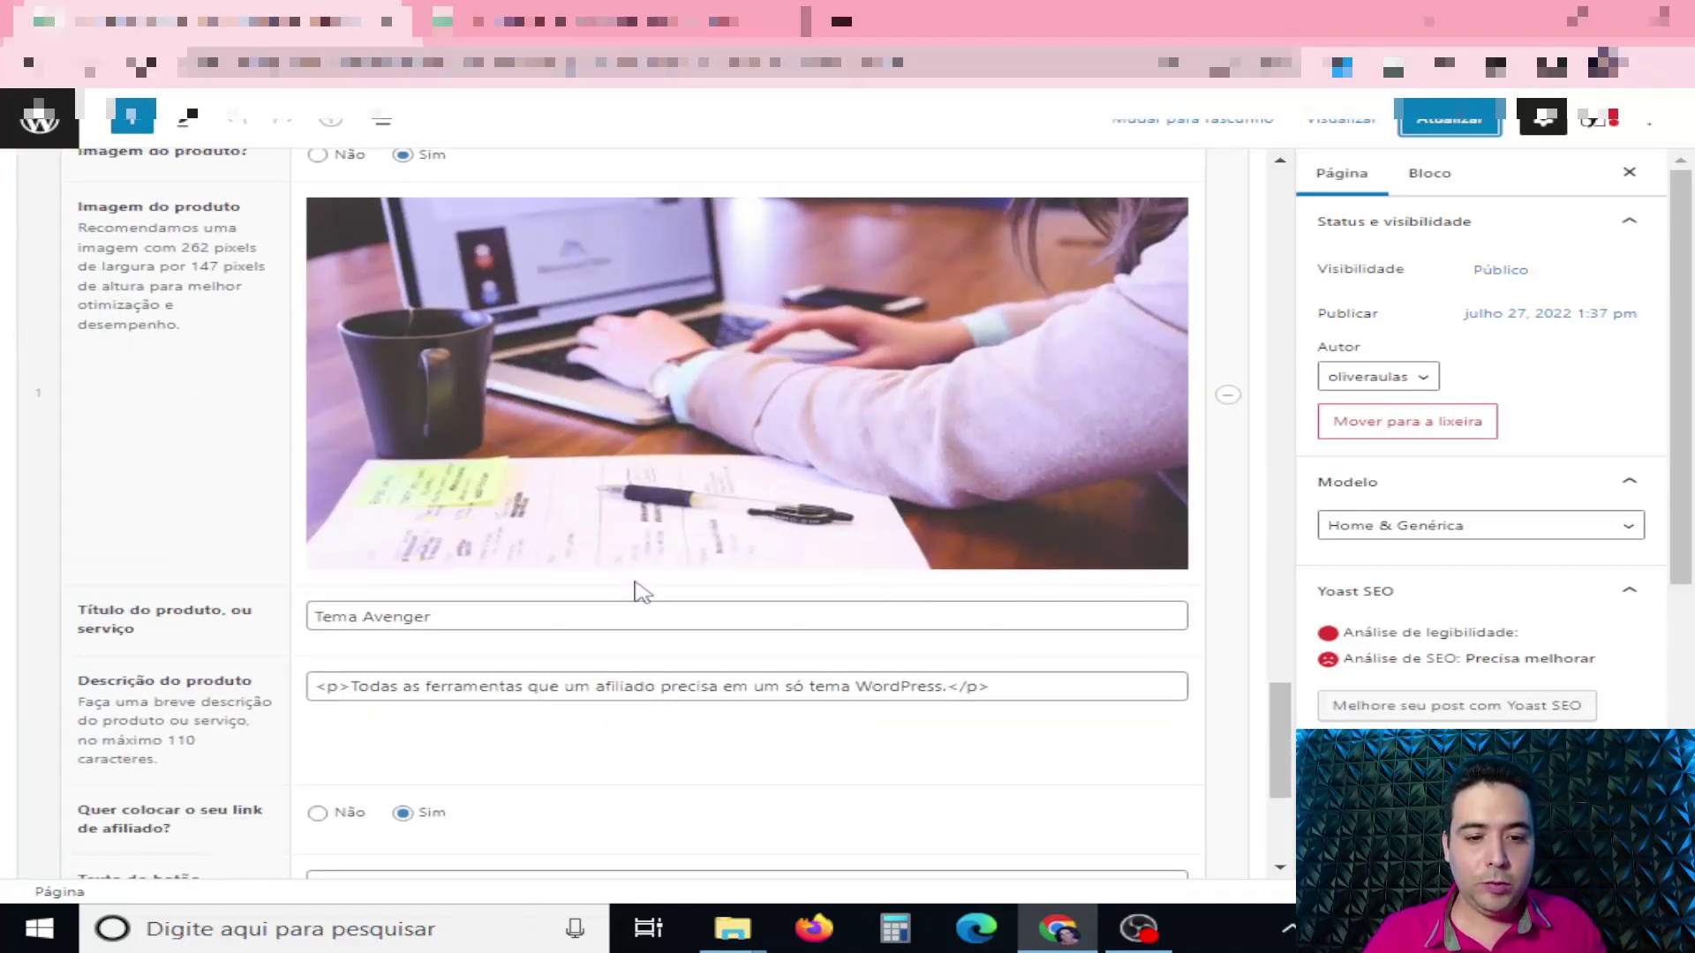
{"action": "scroll", "coordinate": [662, 605], "scroll_direction": "down", "scroll_amount": 3}
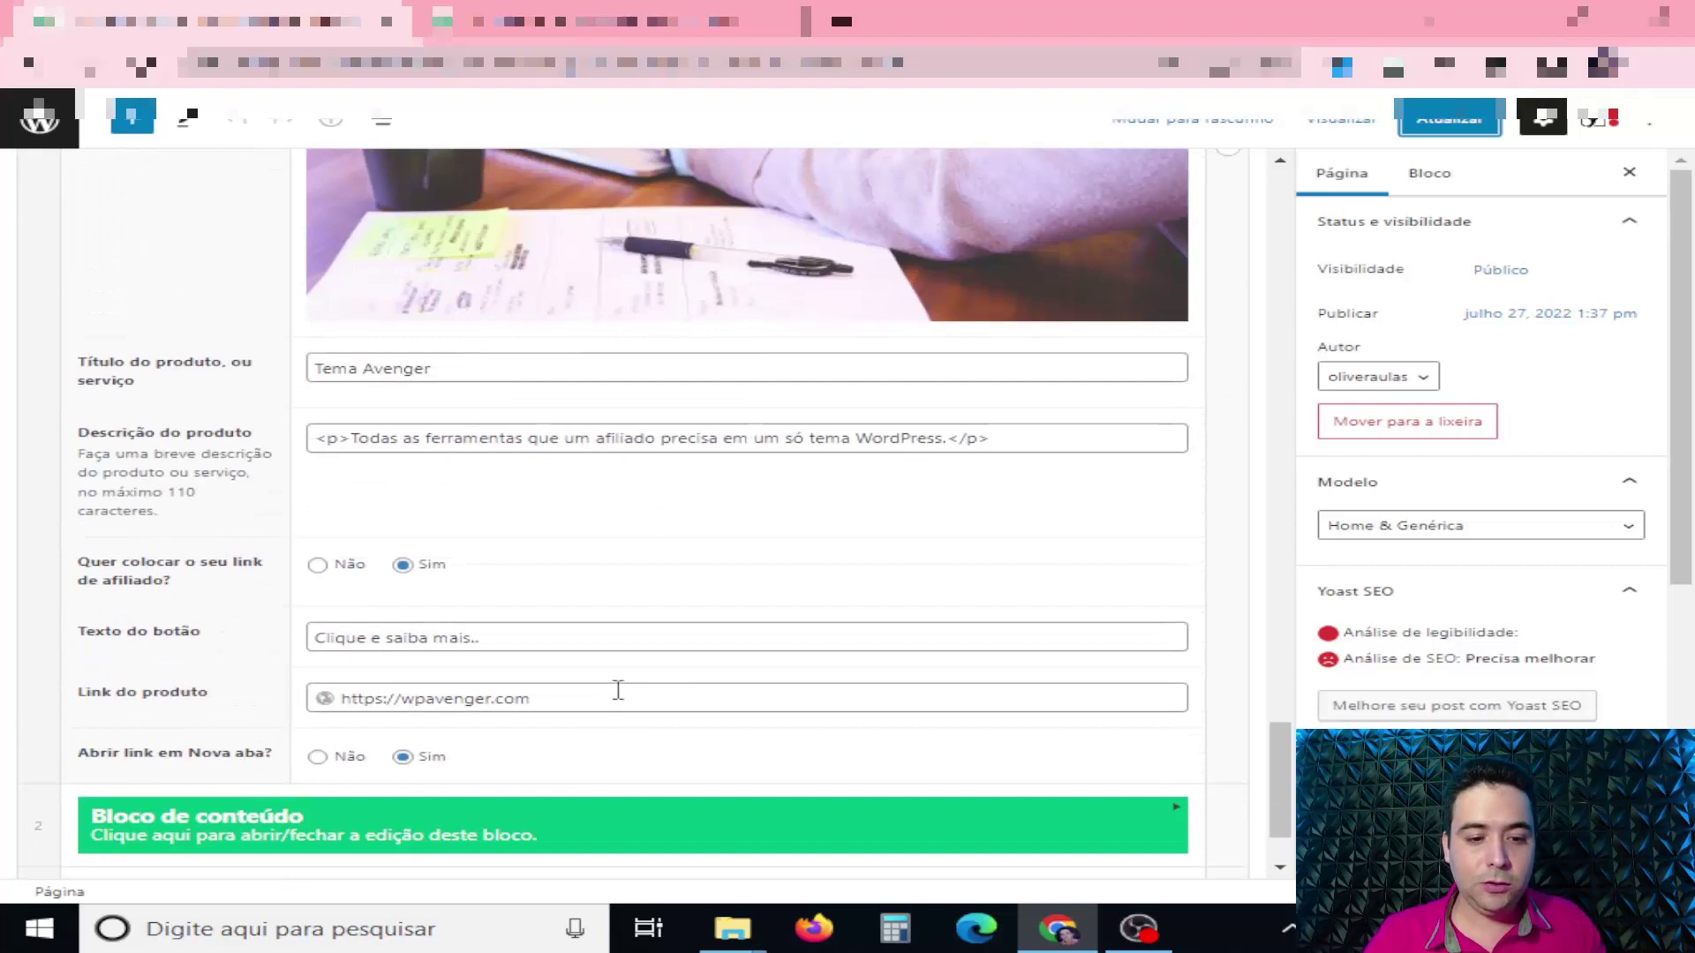
{"action": "scroll", "coordinate": [618, 690], "scroll_direction": "up", "scroll_amount": 14}
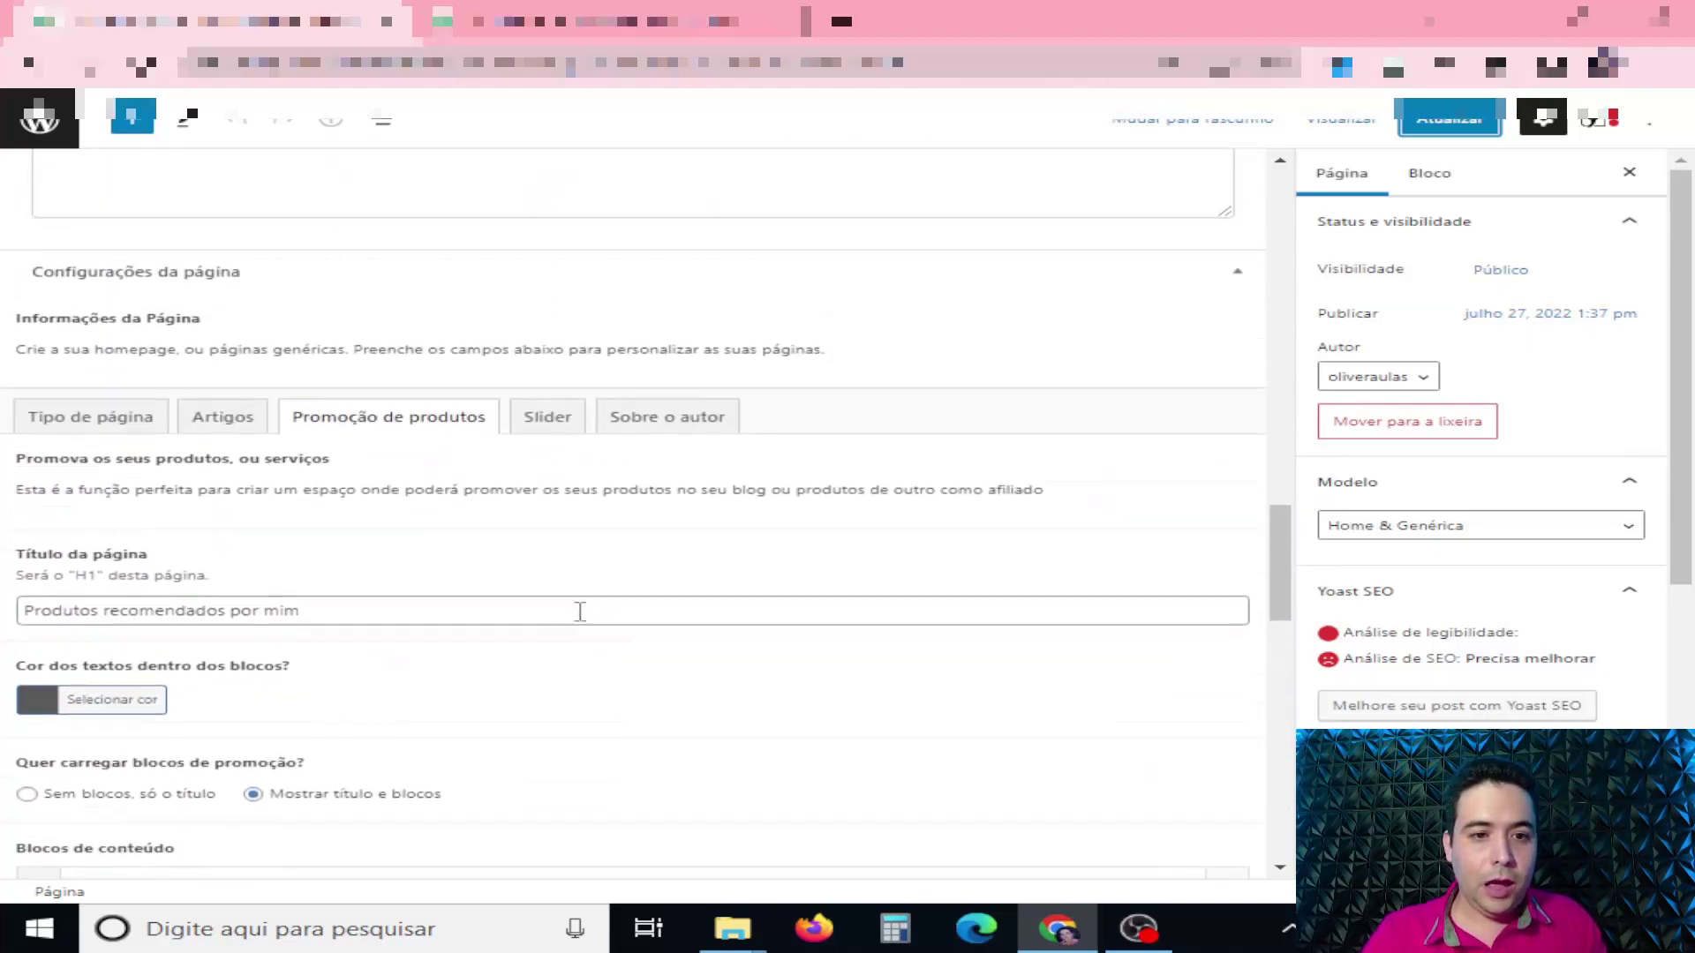
Open the Slider settings, look over the live home page, and enable slider creation for the page.
{"action": "left_click", "coordinate": [547, 420]}
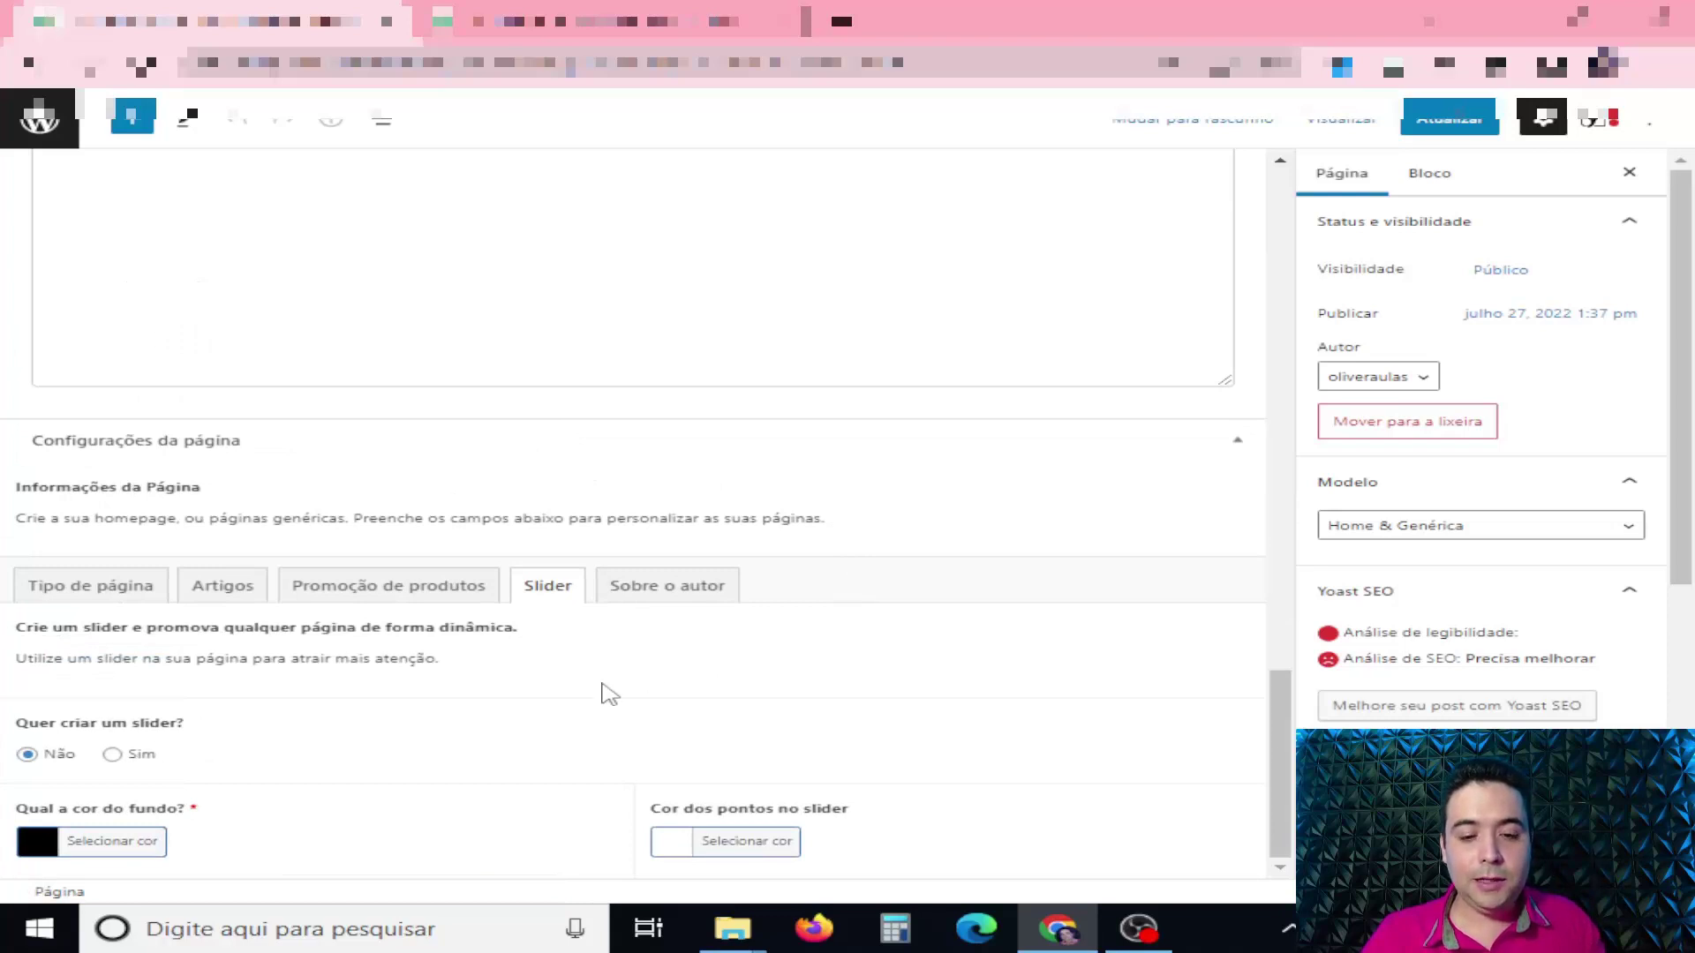
{"action": "left_click", "coordinate": [671, 21]}
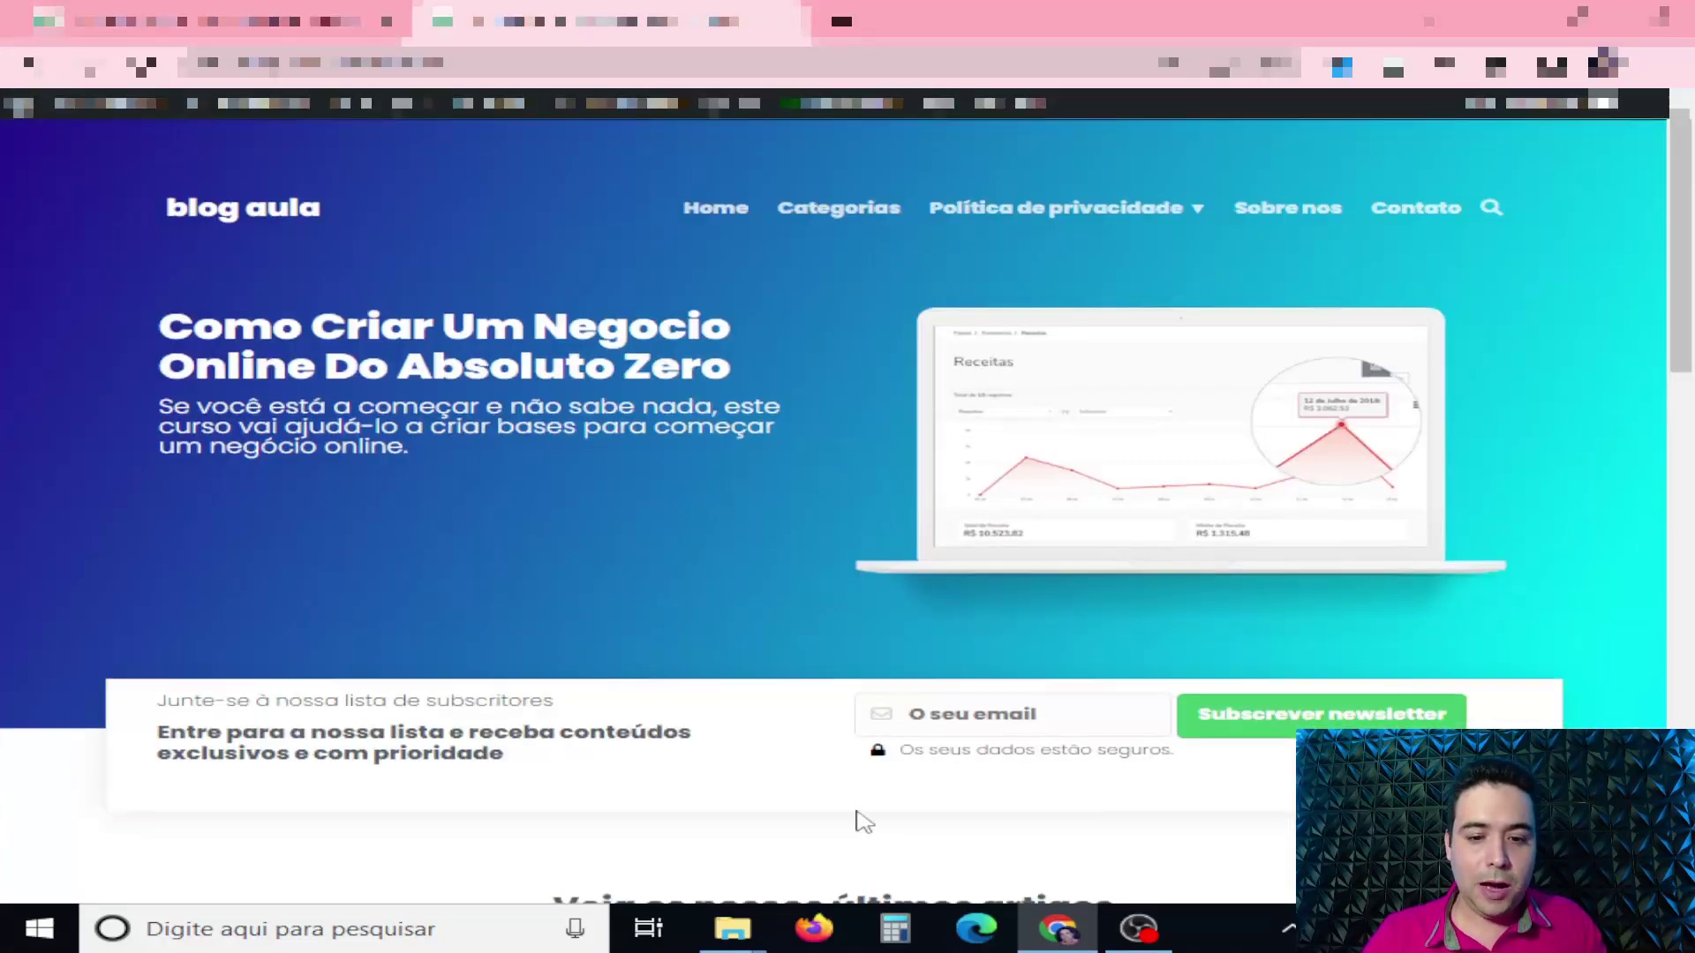
{"action": "scroll", "coordinate": [863, 818], "scroll_direction": "down", "scroll_amount": 15}
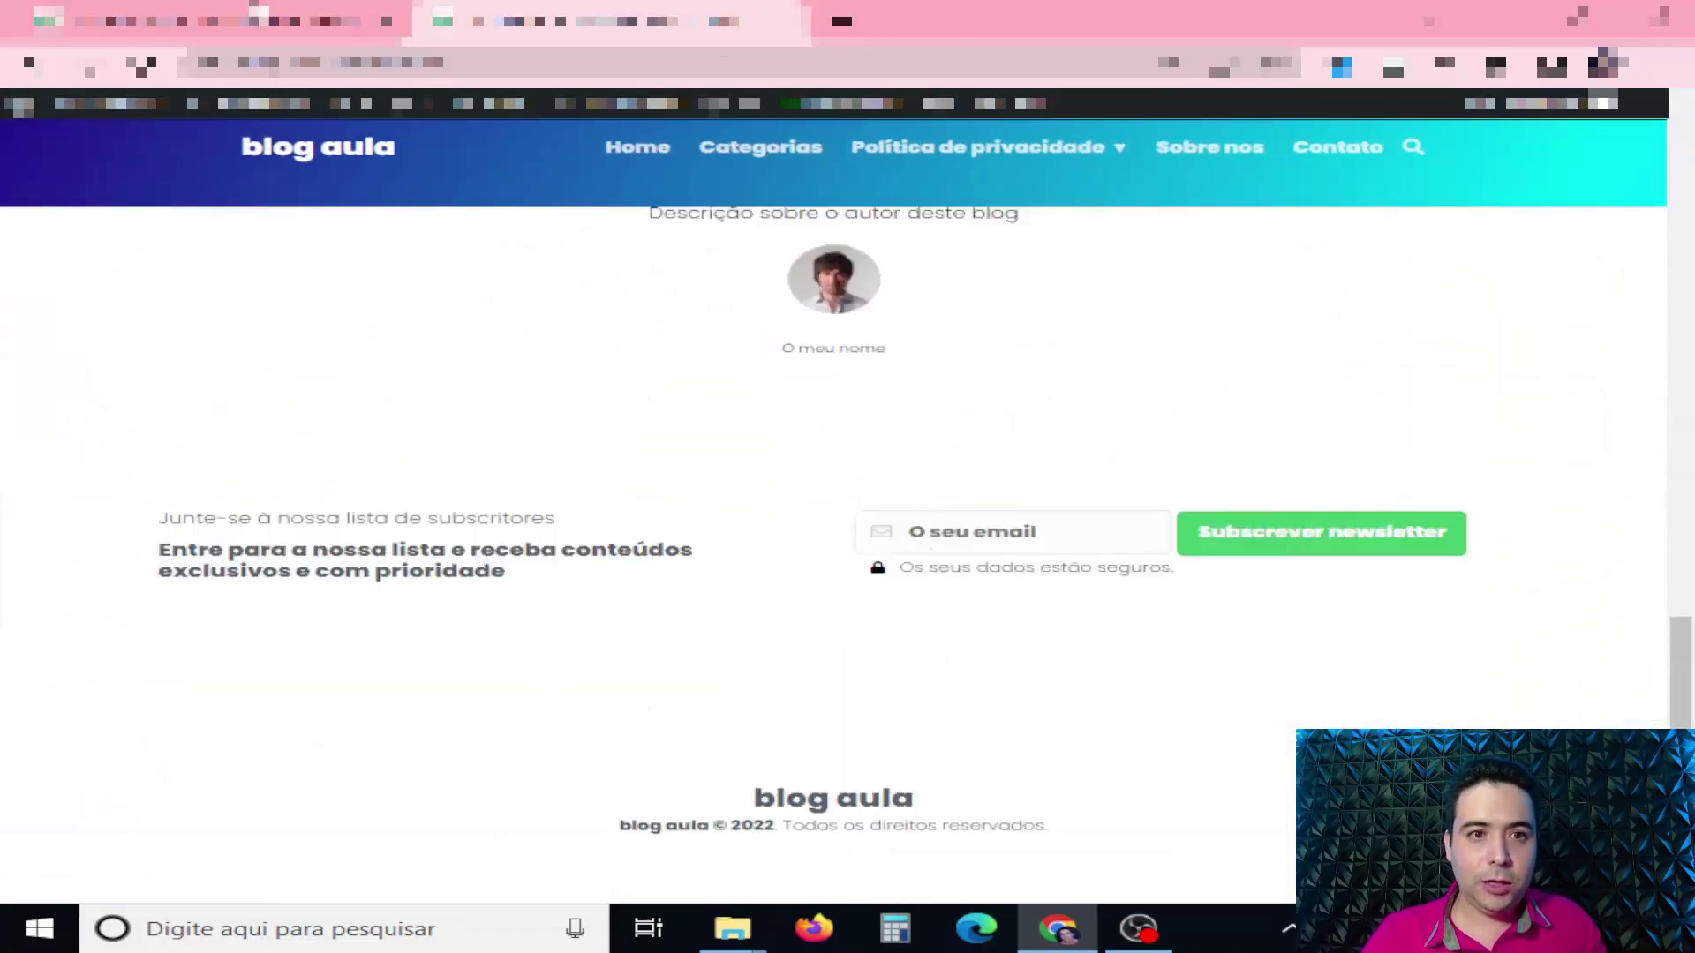
{"action": "left_click", "coordinate": [256, 17]}
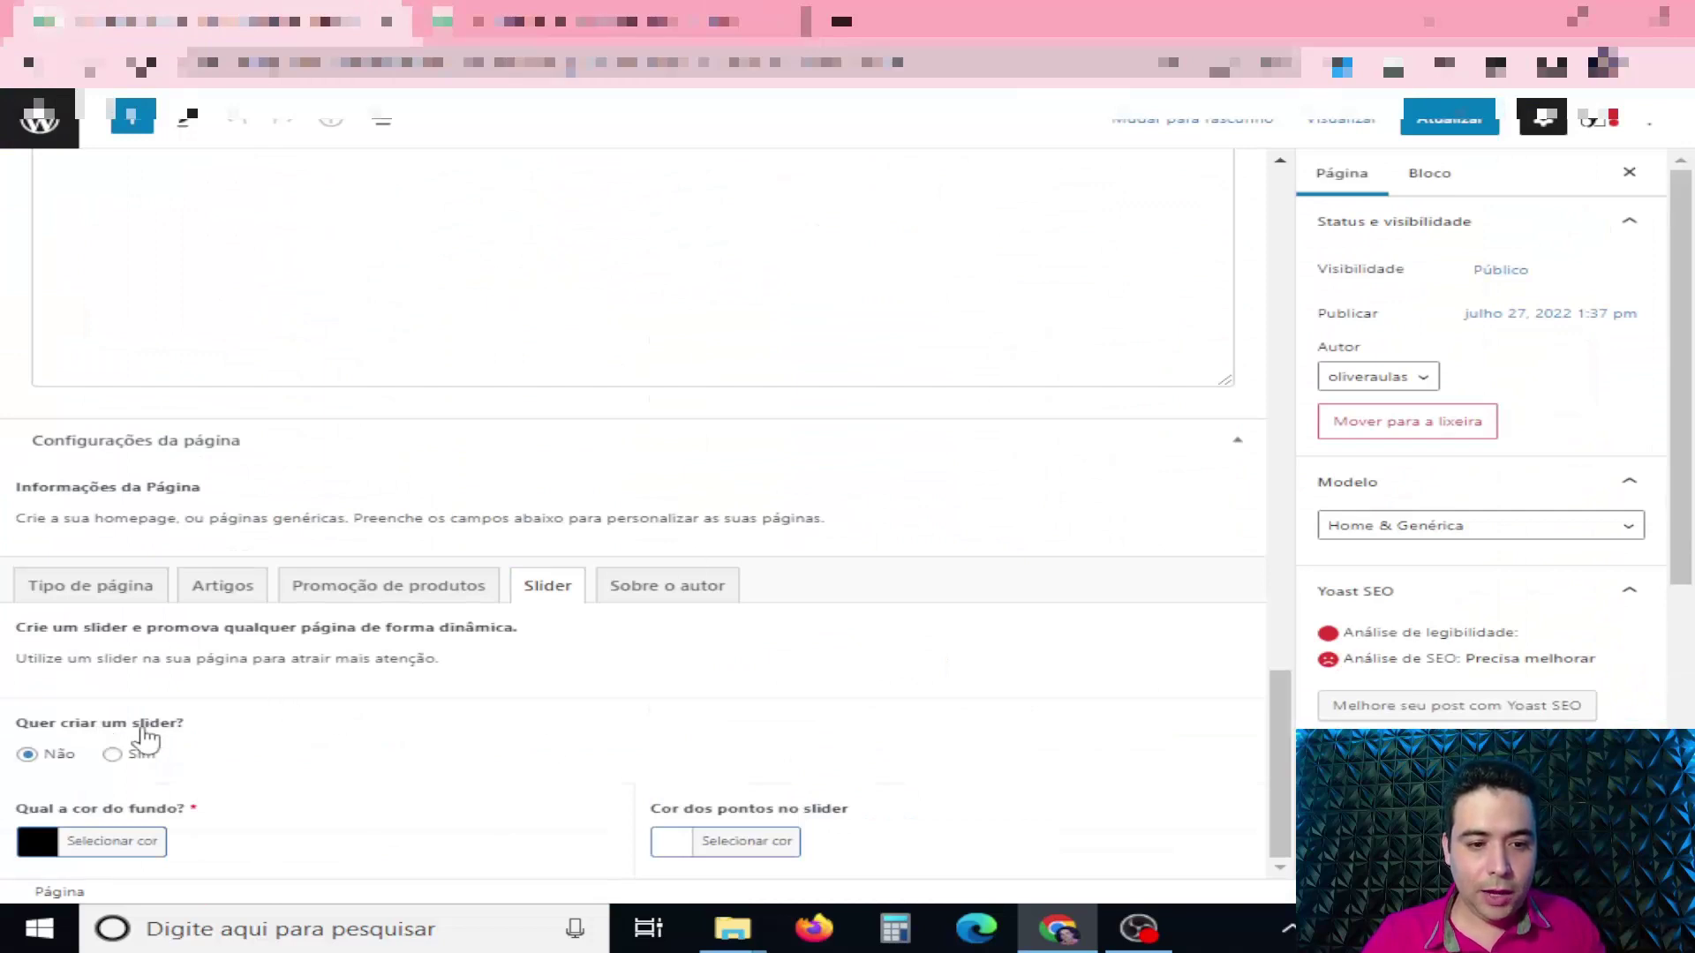
{"action": "left_click", "coordinate": [113, 754]}
{"action": "scroll", "coordinate": [521, 740], "scroll_direction": "down", "scroll_amount": 1}
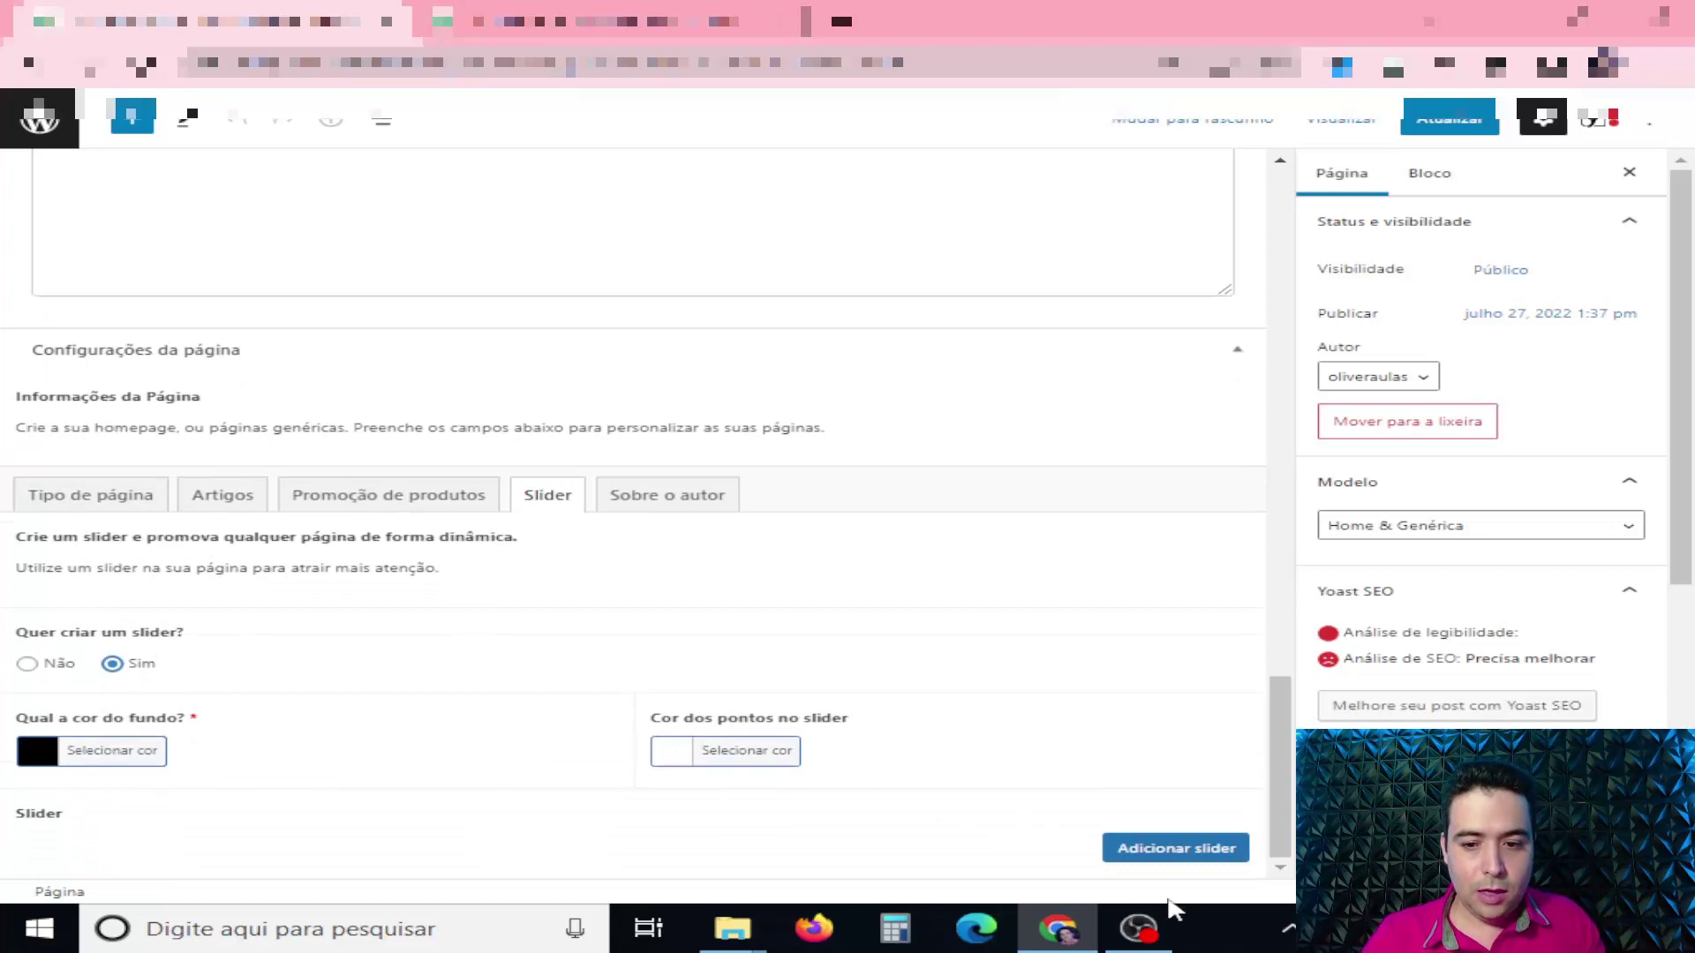
Add a content block to the slider and give it the title "promoção imperdível".
{"action": "left_click", "coordinate": [1178, 850]}
{"action": "scroll", "coordinate": [996, 651], "scroll_direction": "down", "scroll_amount": 1}
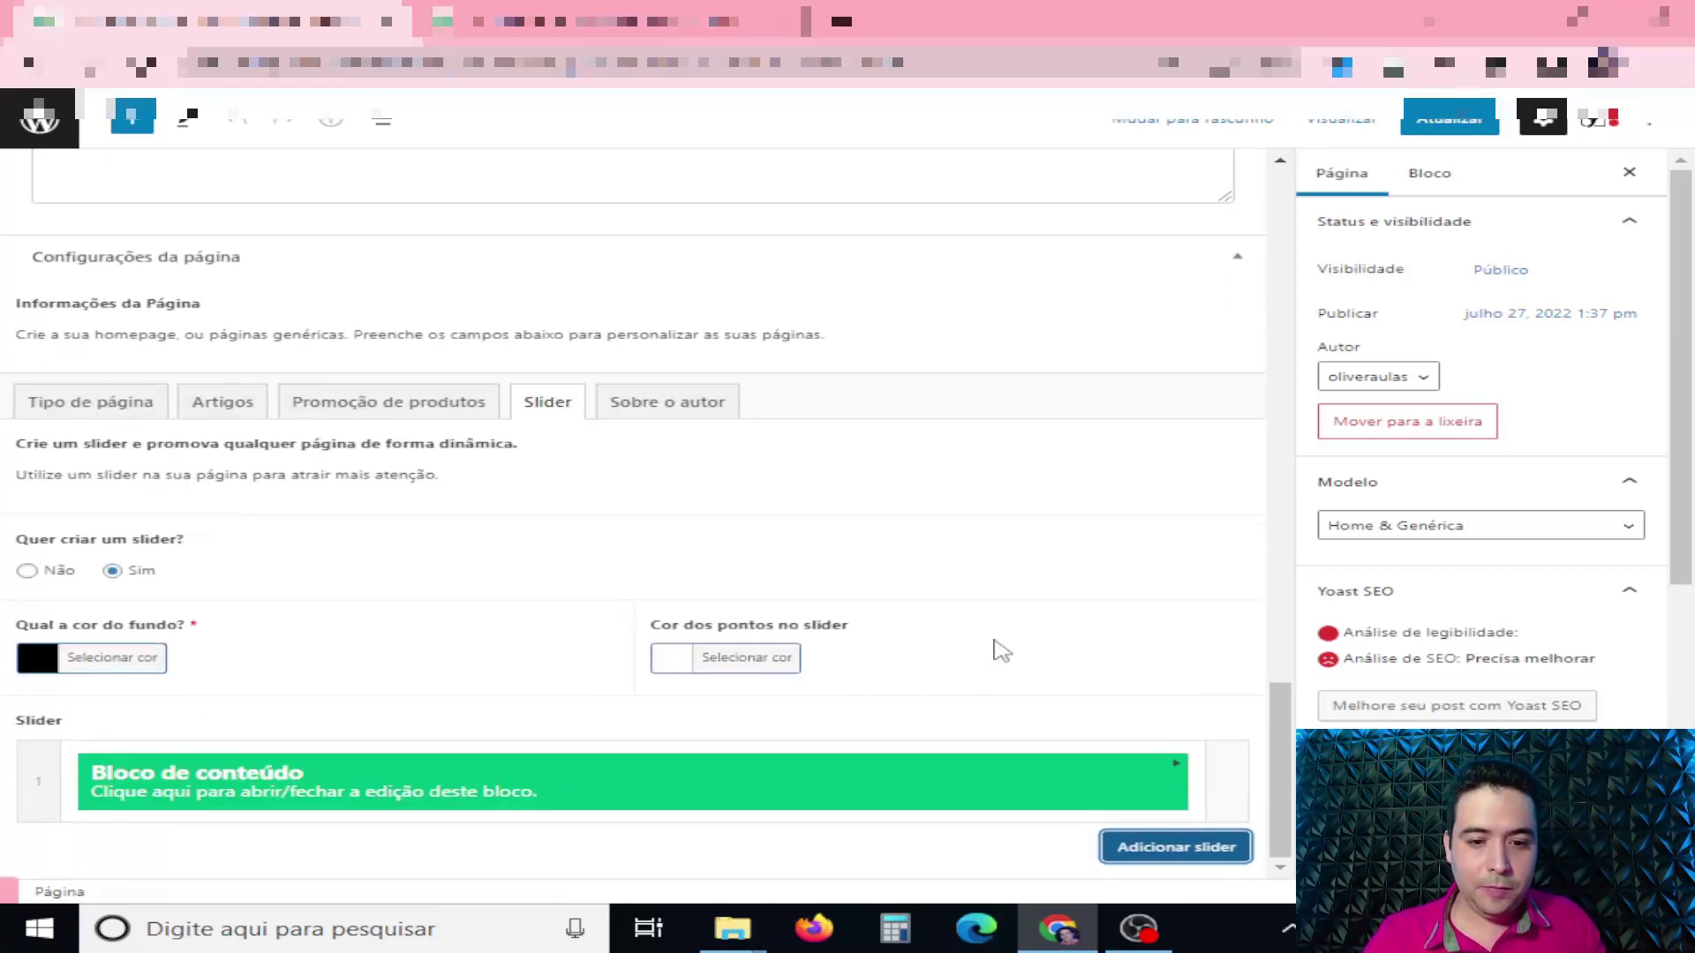
{"action": "left_click", "coordinate": [1177, 775]}
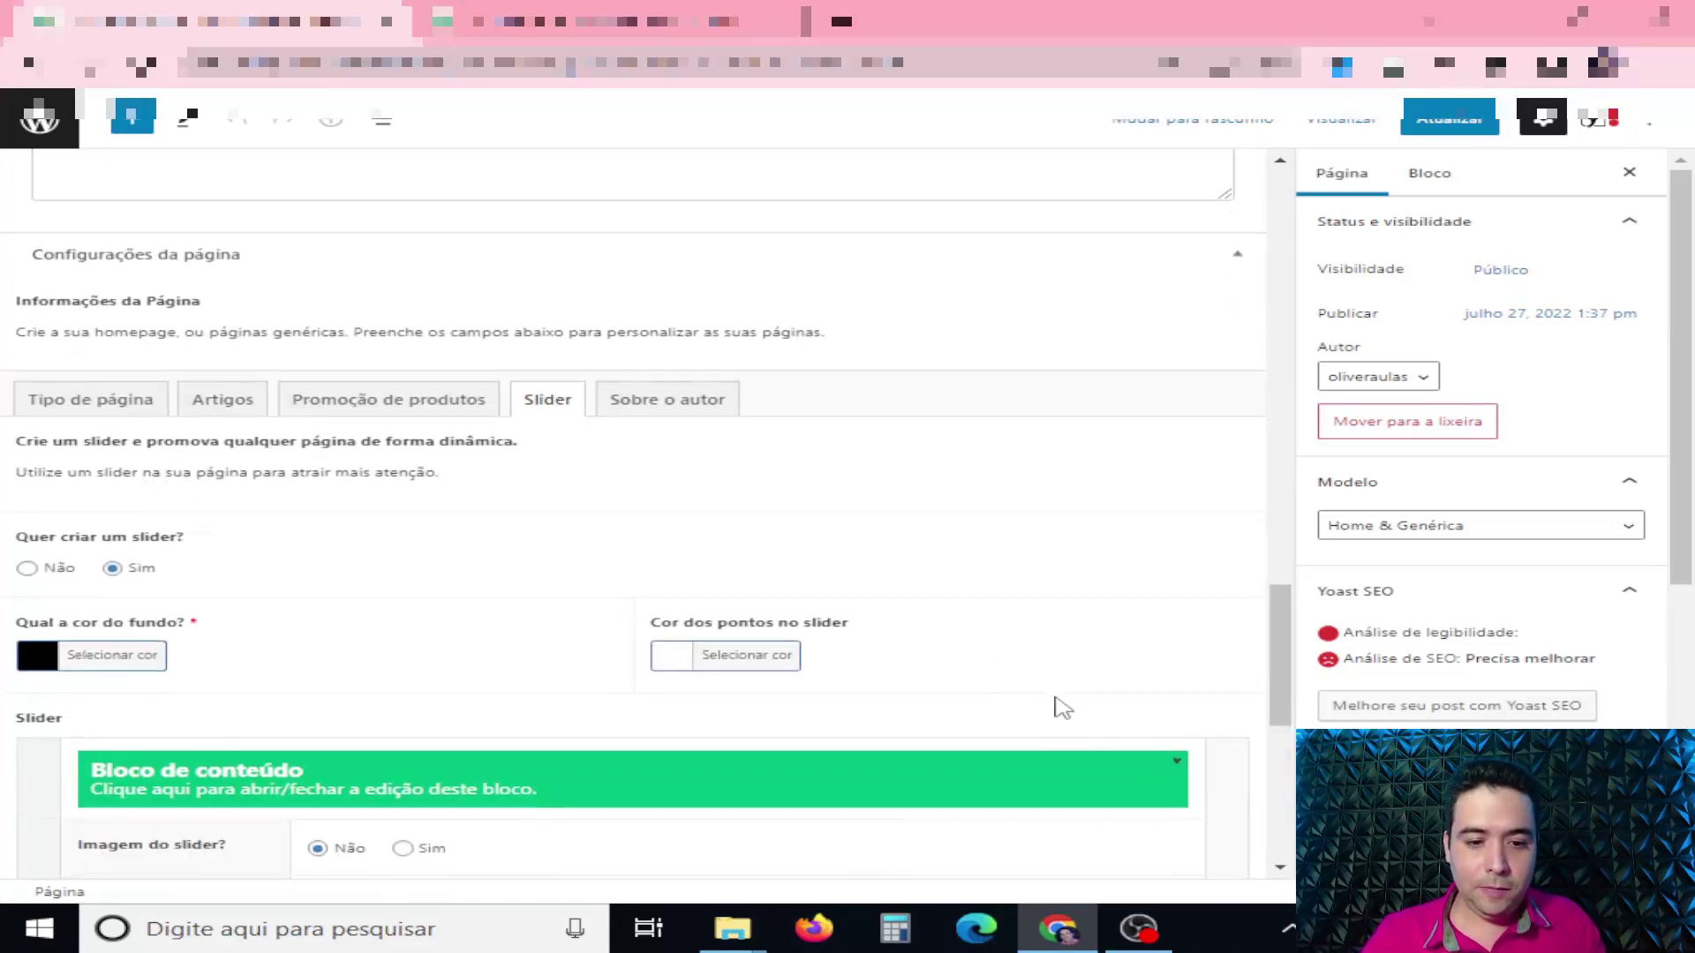
{"action": "scroll", "coordinate": [1050, 702], "scroll_direction": "down", "scroll_amount": 7}
{"action": "scroll", "coordinate": [635, 569], "scroll_direction": "up", "scroll_amount": 1}
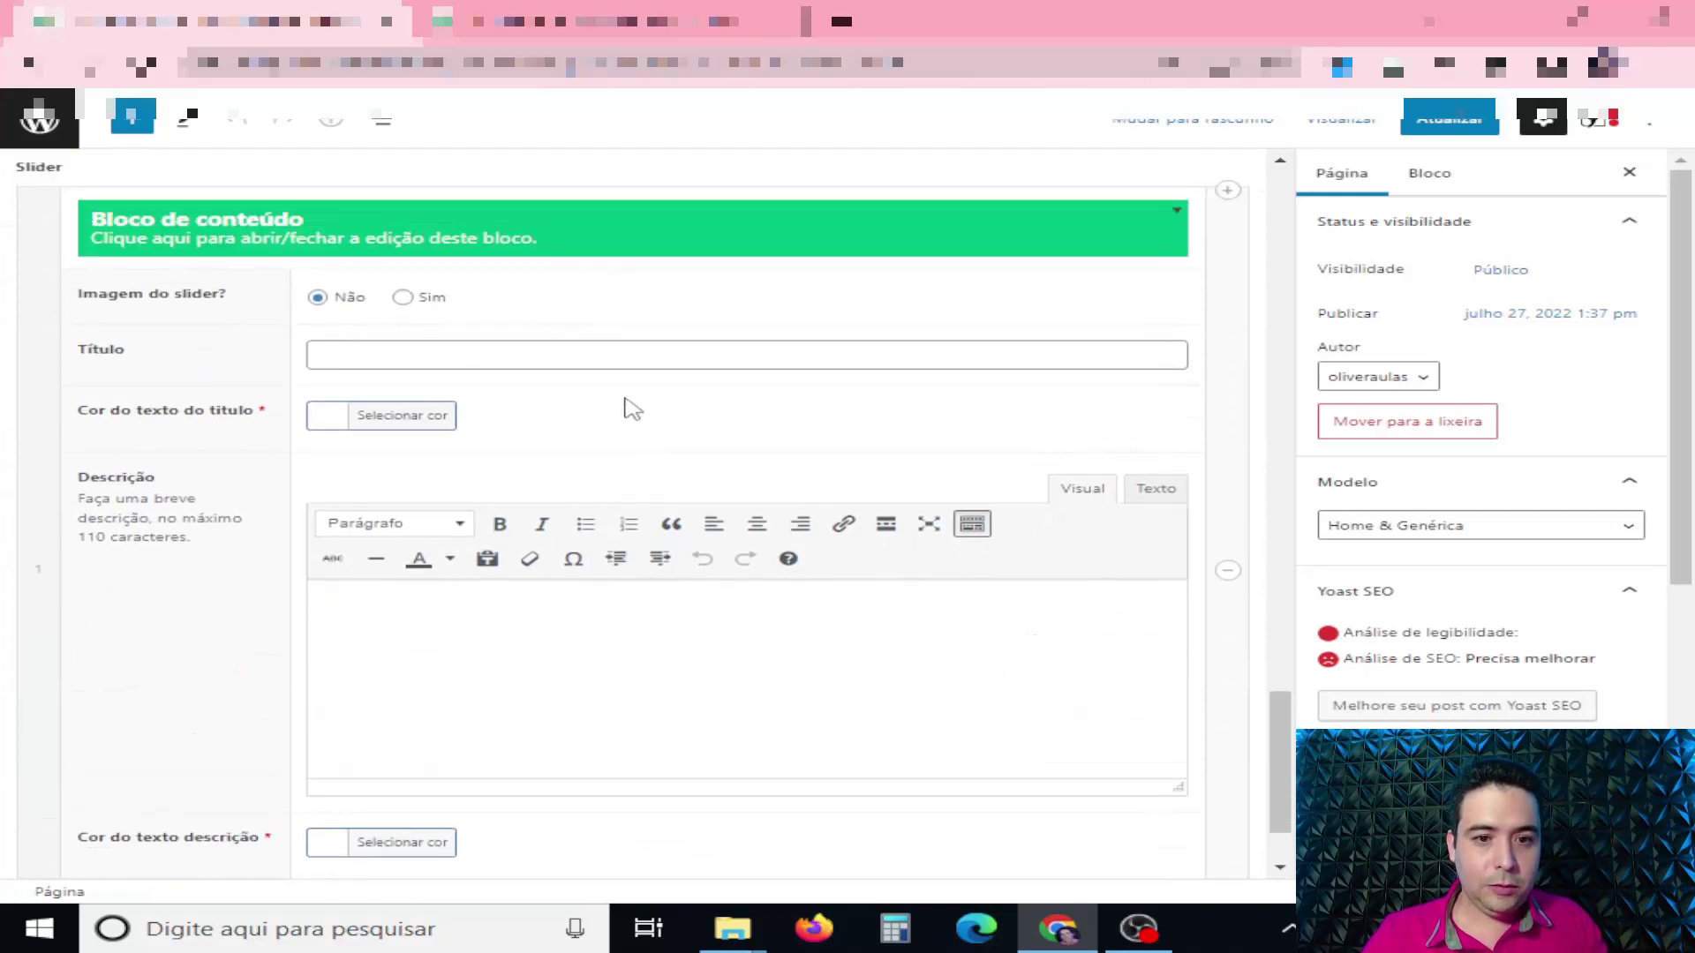
{"action": "left_click", "coordinate": [628, 355]}
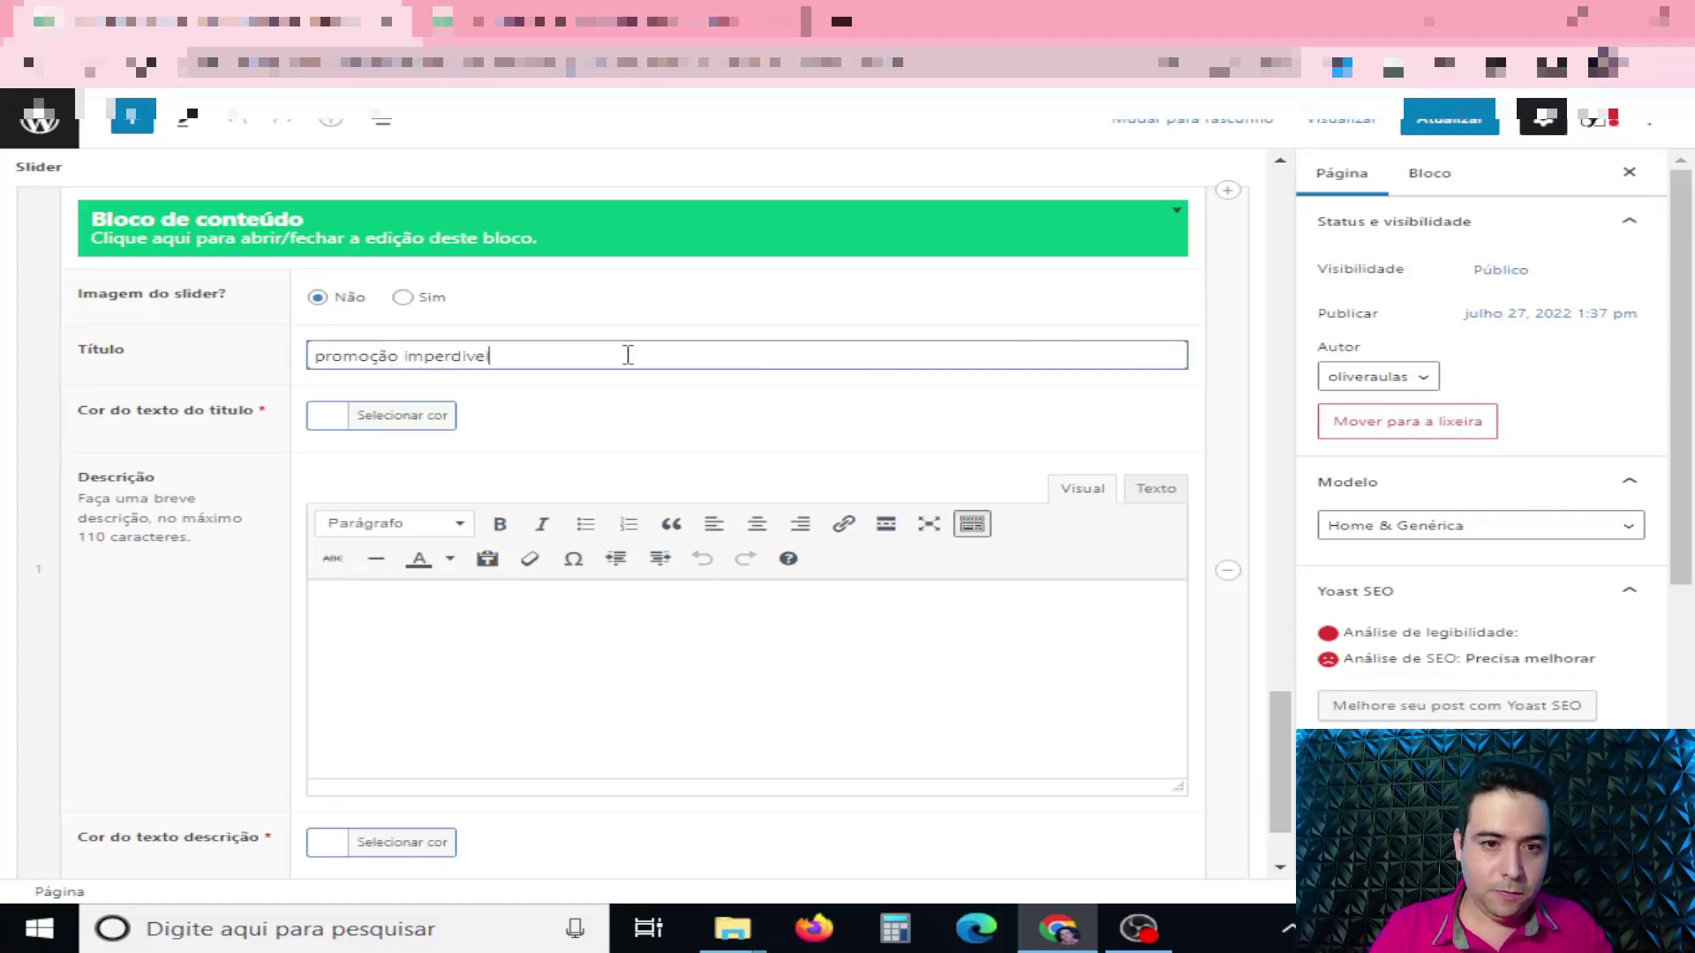
{"action": "right_click", "coordinate": [446, 353]}
{"action": "left_click", "coordinate": [465, 393]}
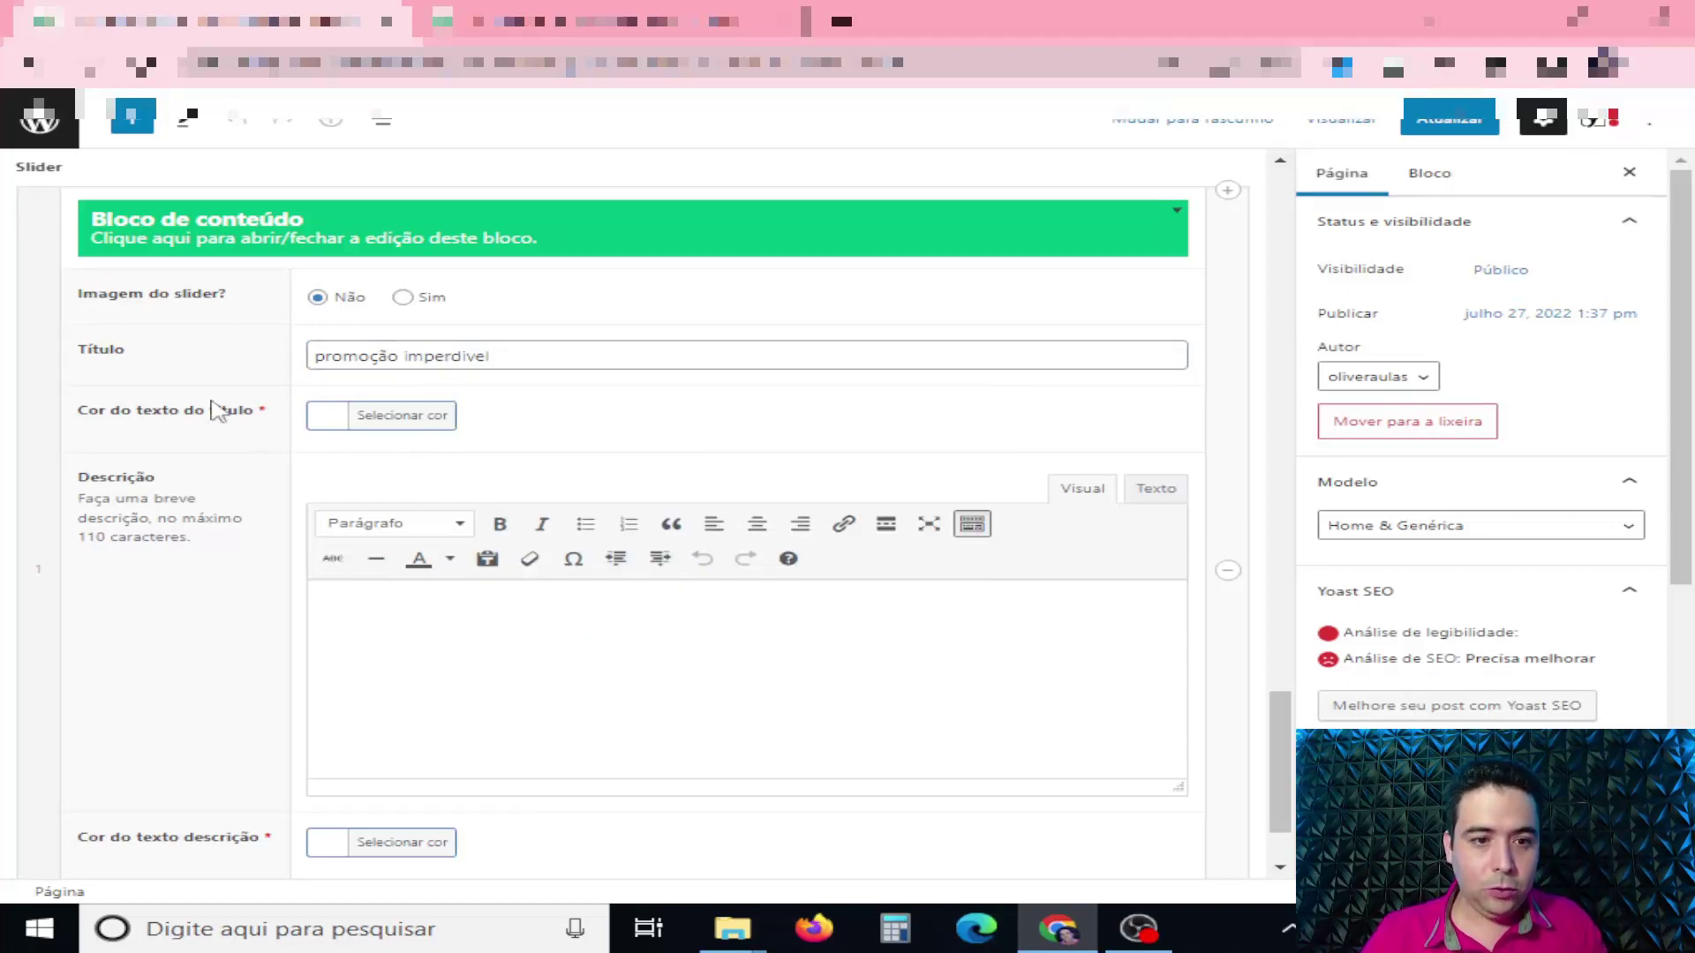
Set the slider block's title text color to bright red.
{"action": "left_click", "coordinate": [344, 419]}
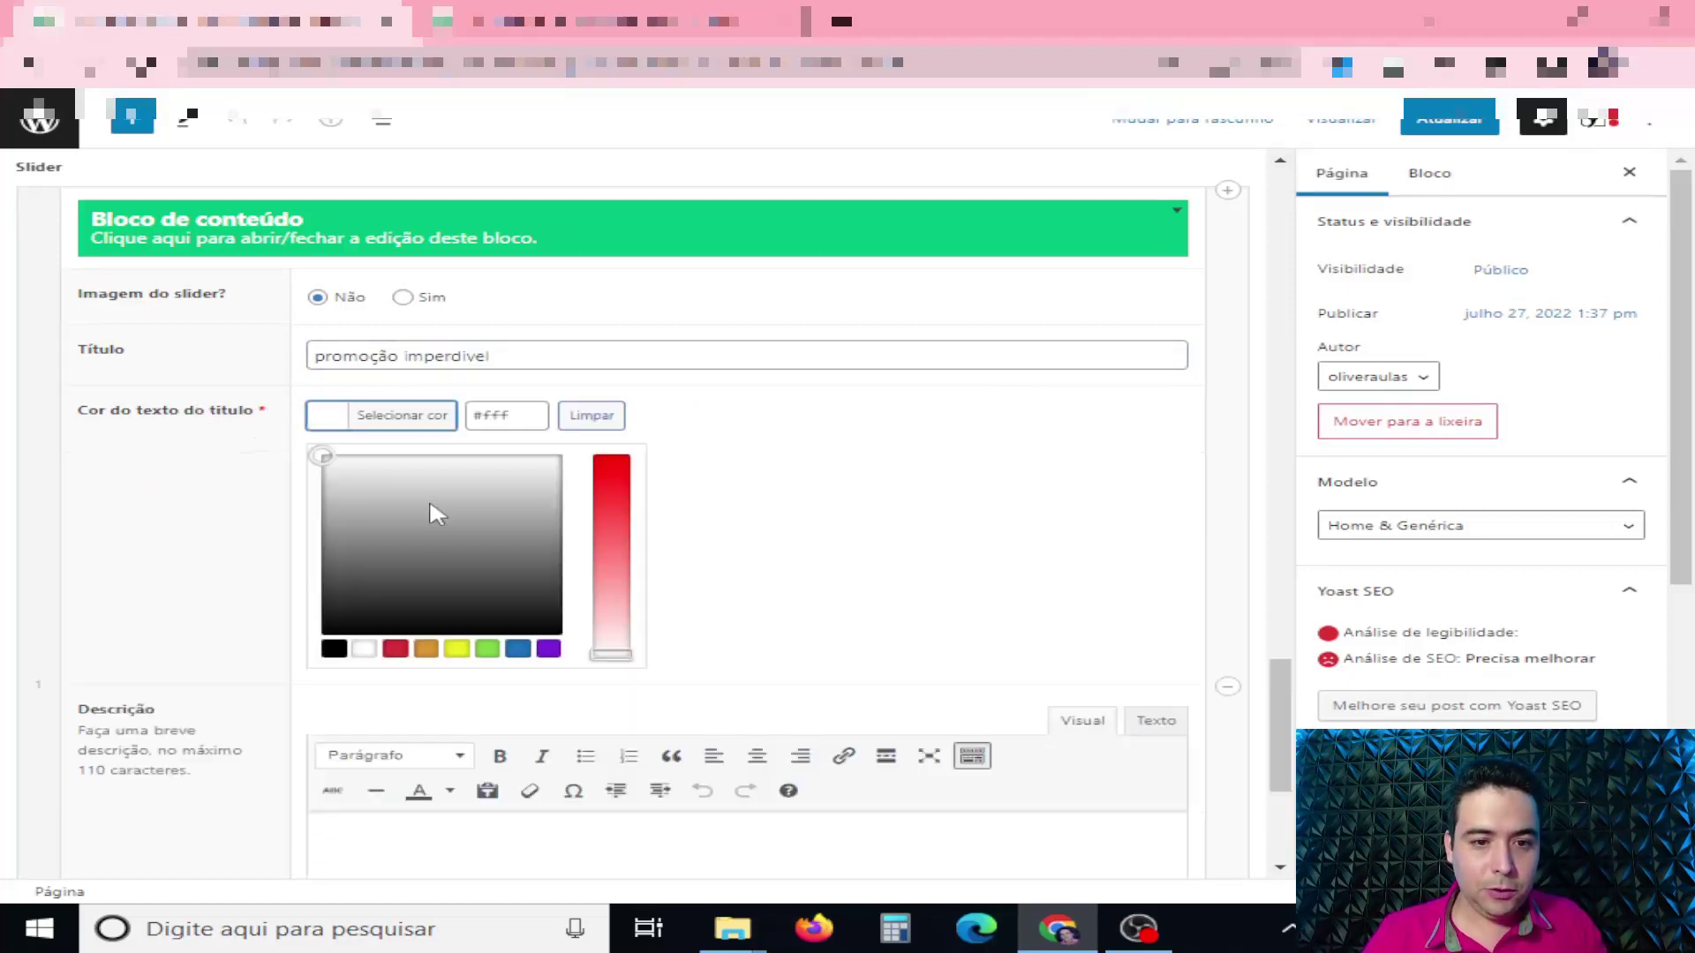
{"action": "left_click", "coordinate": [322, 496]}
{"action": "left_click", "coordinate": [609, 488]}
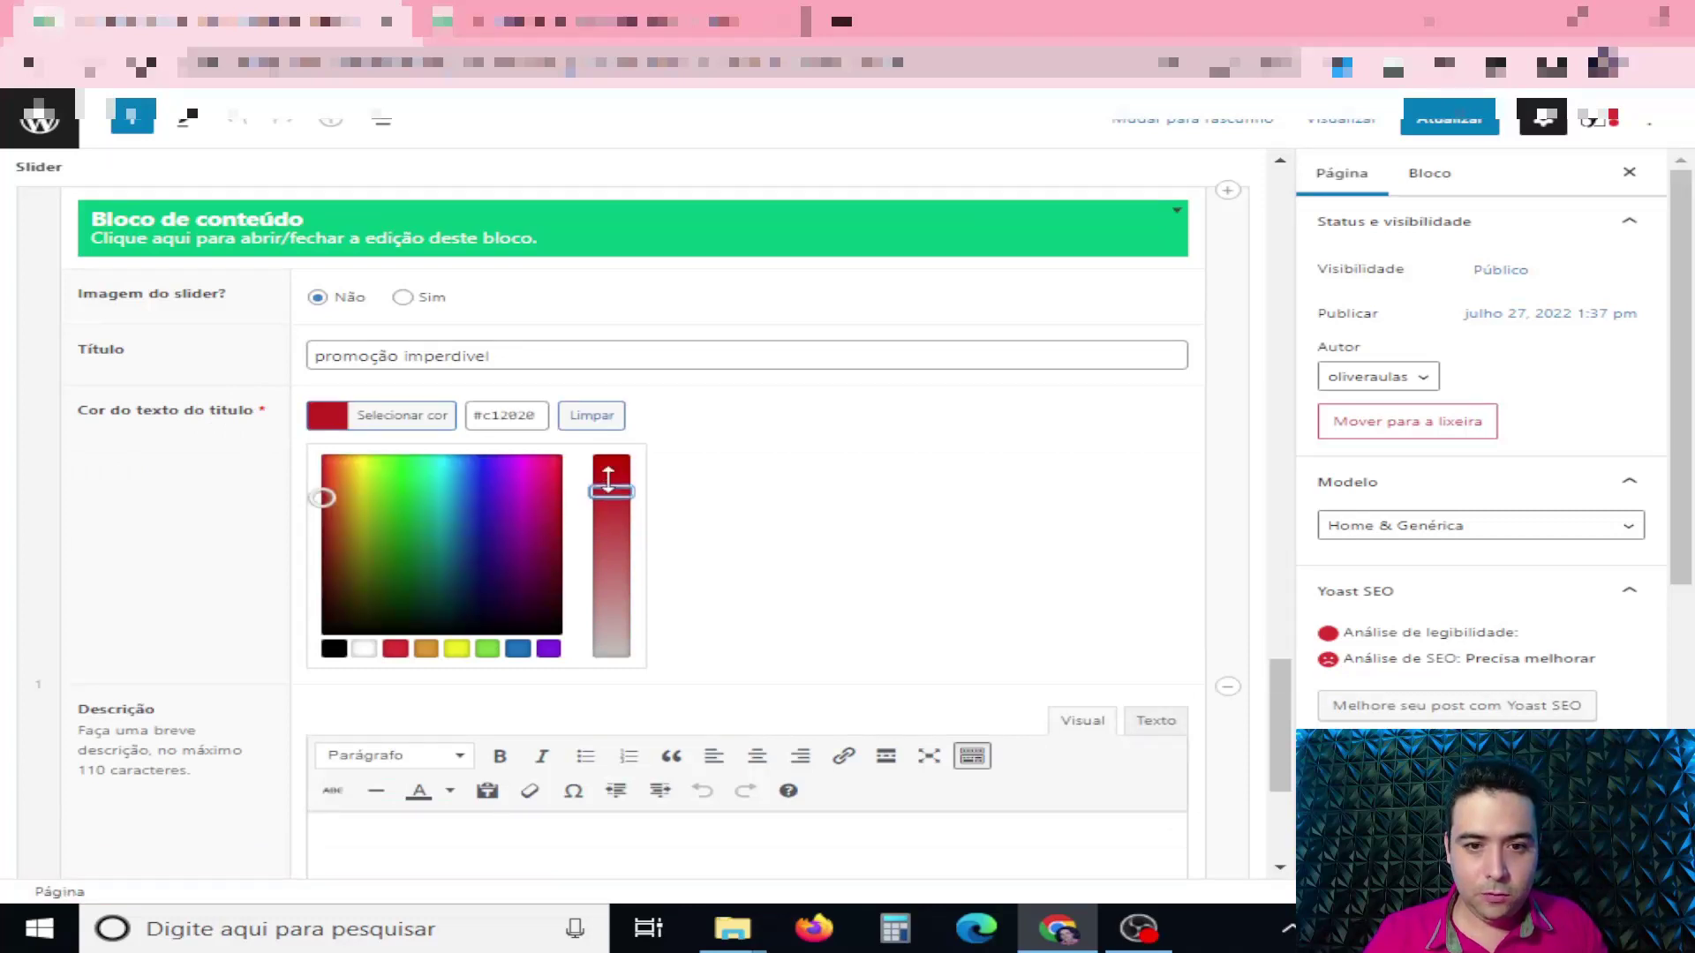
{"action": "left_click_drag", "start_coordinate": [608, 479], "coordinate": [608, 450]}
{"action": "left_click_drag", "start_coordinate": [345, 489], "coordinate": [290, 442]}
{"action": "left_click", "coordinate": [727, 434]}
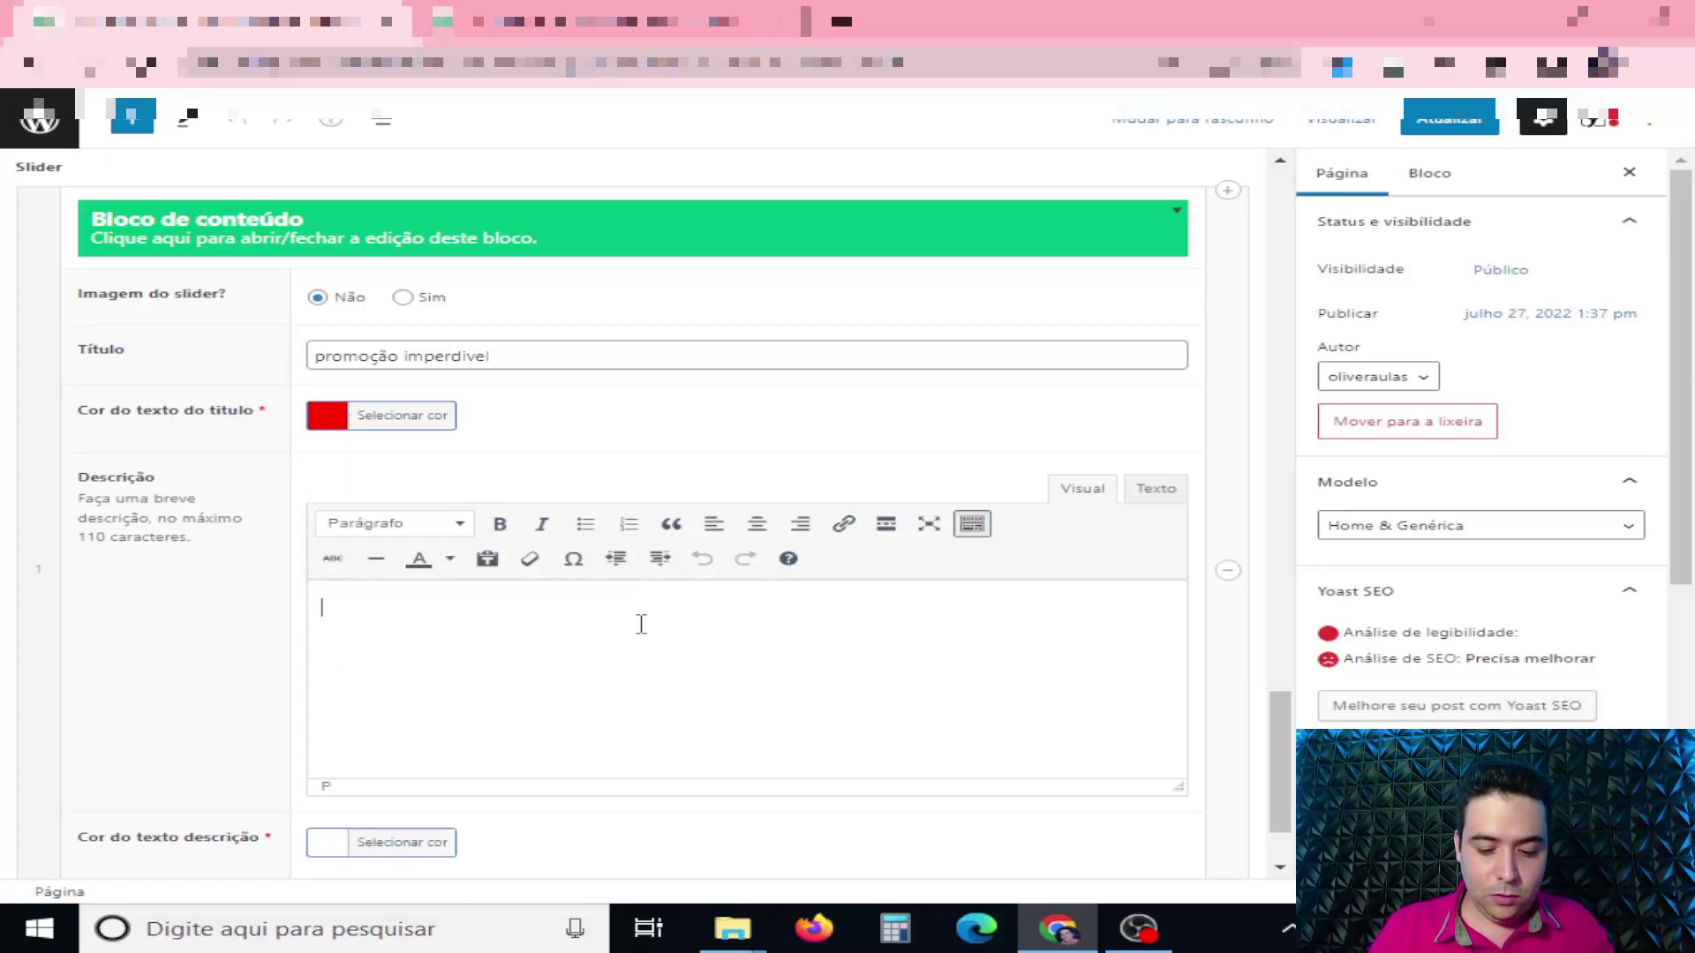
Enter "Últimas horas de promoção" as the slider block's description, with the first letter capitalized.
{"action": "type", "text": "timas horas de promoção"}
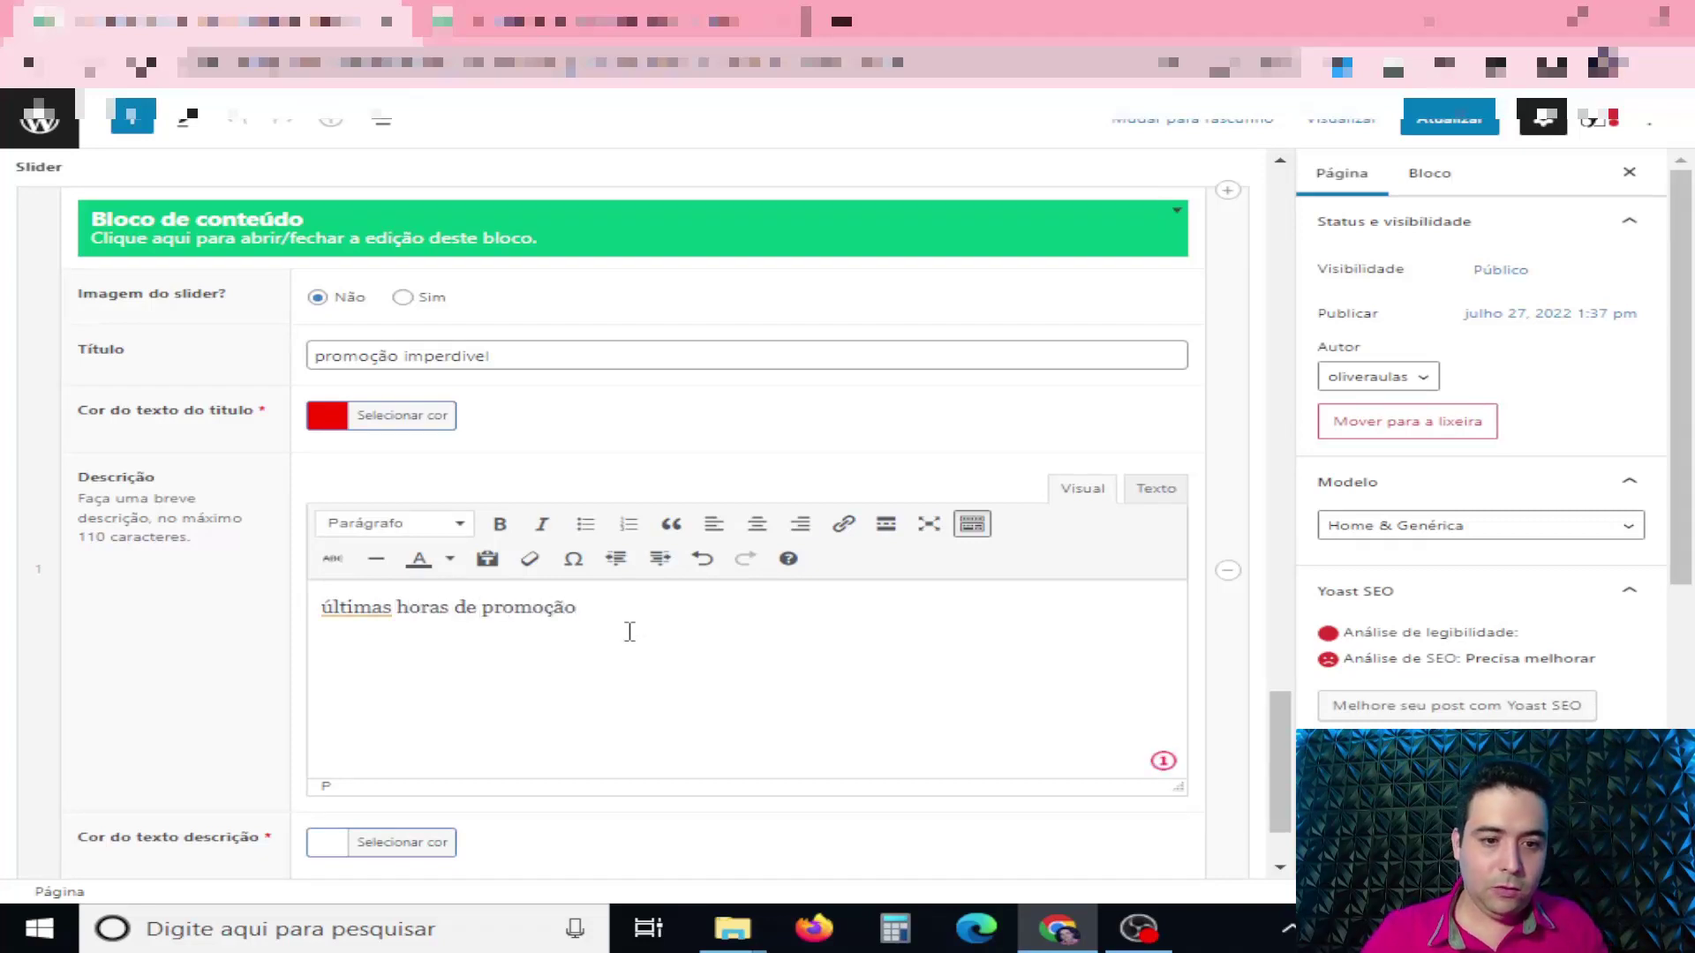
{"action": "left_click", "coordinate": [353, 607]}
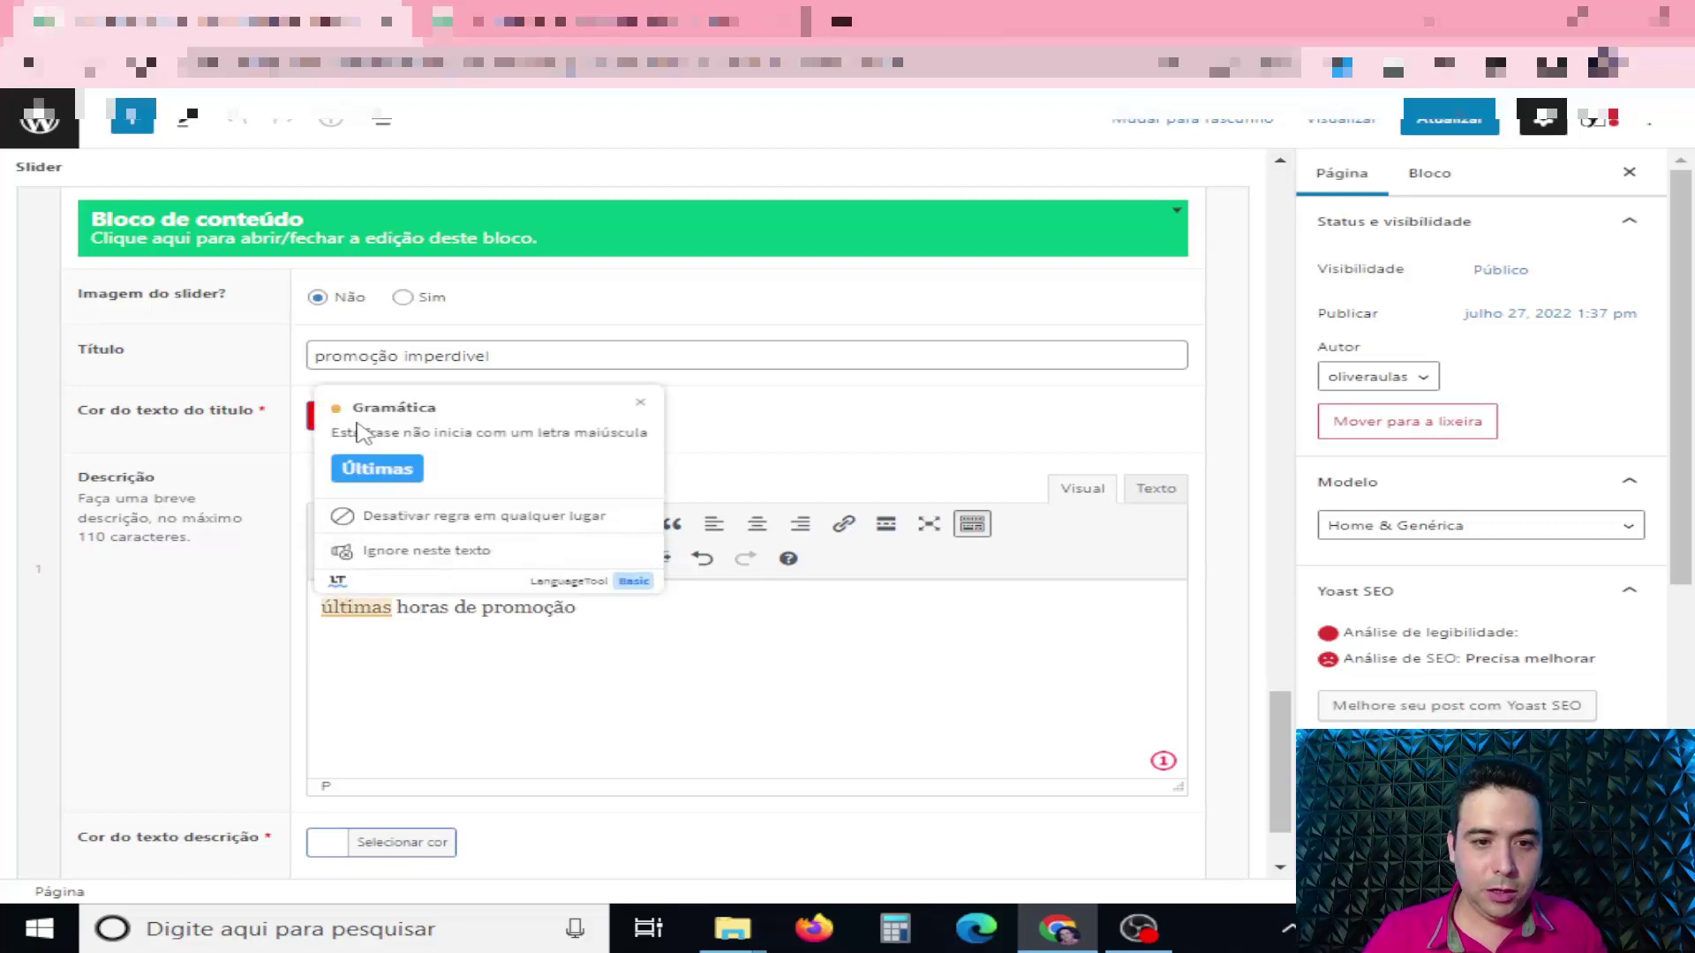
{"action": "left_click", "coordinate": [386, 468]}
Set the slider block's description text color to gray #7c7c7c.
{"action": "scroll", "coordinate": [693, 613], "scroll_direction": "down", "scroll_amount": 1}
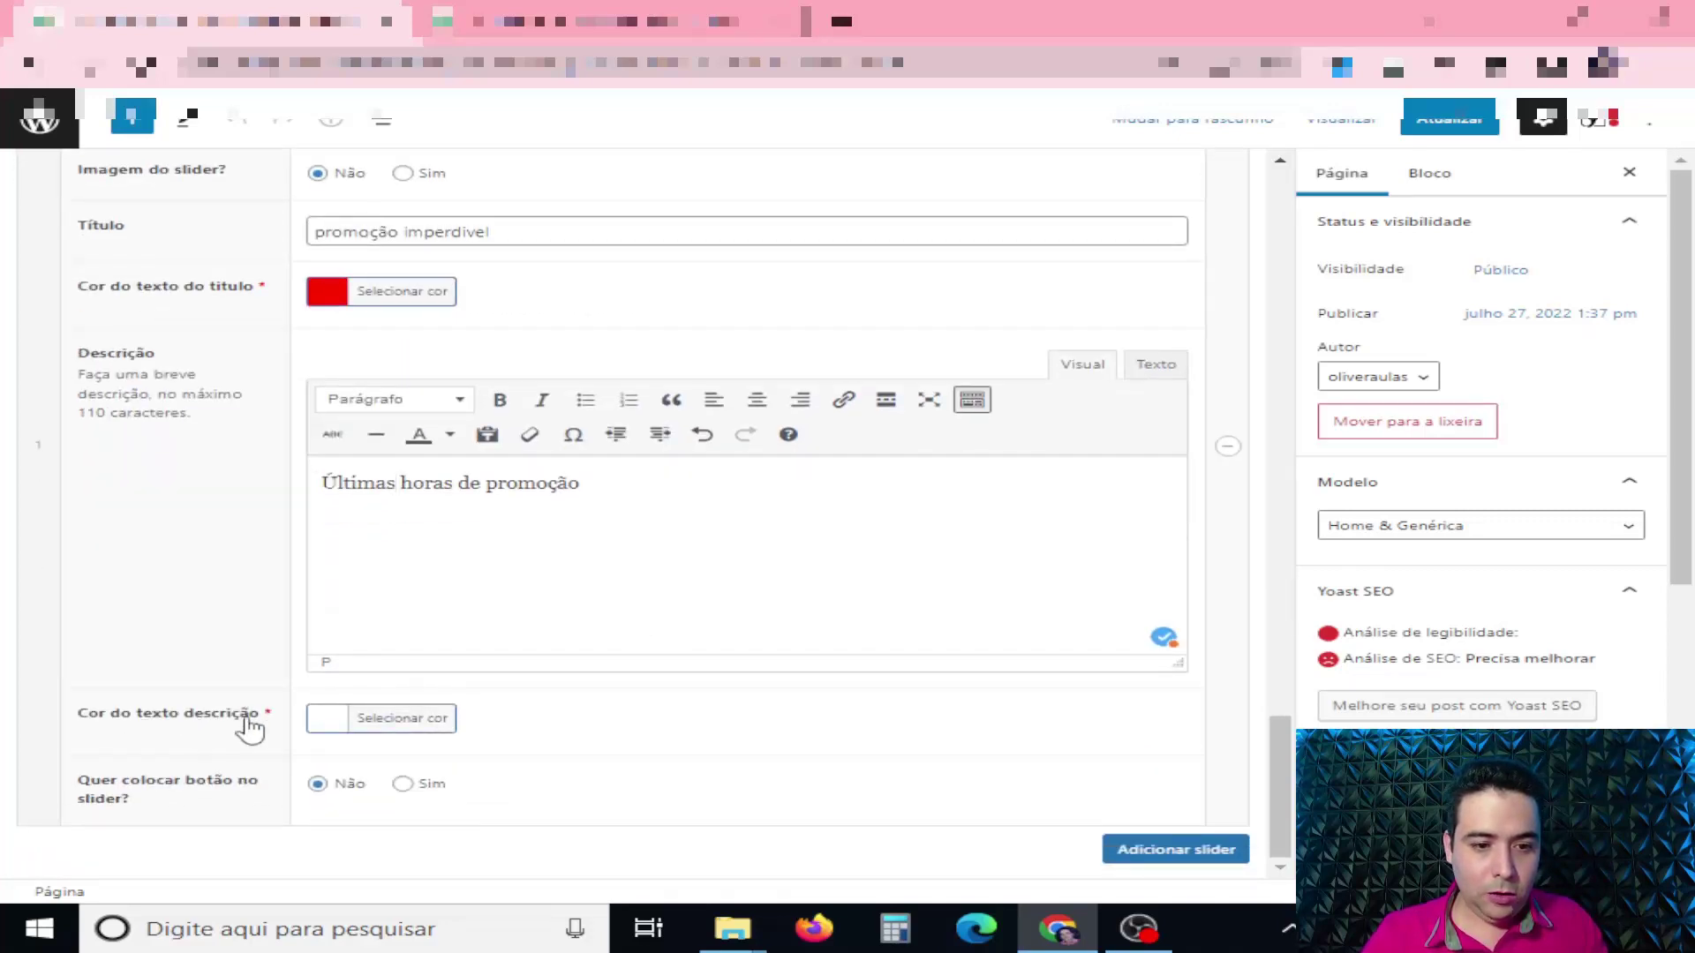
{"action": "left_click", "coordinate": [326, 718]}
{"action": "scroll", "coordinate": [341, 717], "scroll_direction": "down", "scroll_amount": 1}
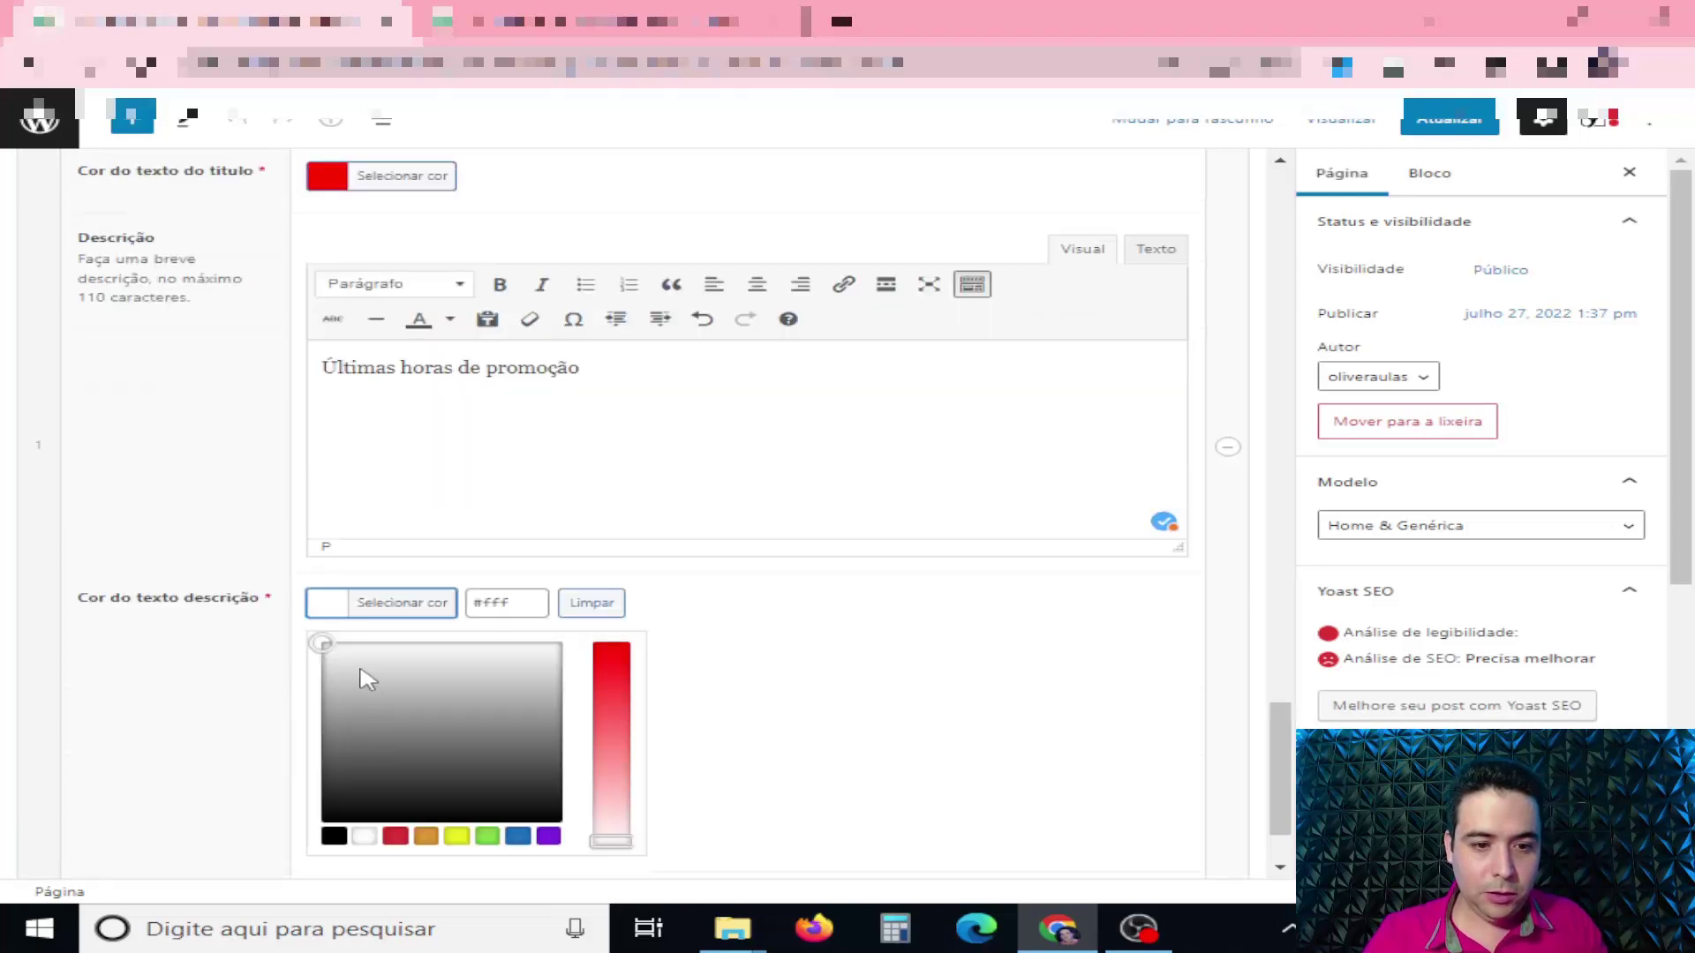
{"action": "mouse_move", "coordinate": [363, 677]}
{"action": "left_mouse_down"}
{"action": "mouse_move", "coordinate": [316, 678]}
{"action": "mouse_move", "coordinate": [318, 738]}
{"action": "left_mouse_up"}
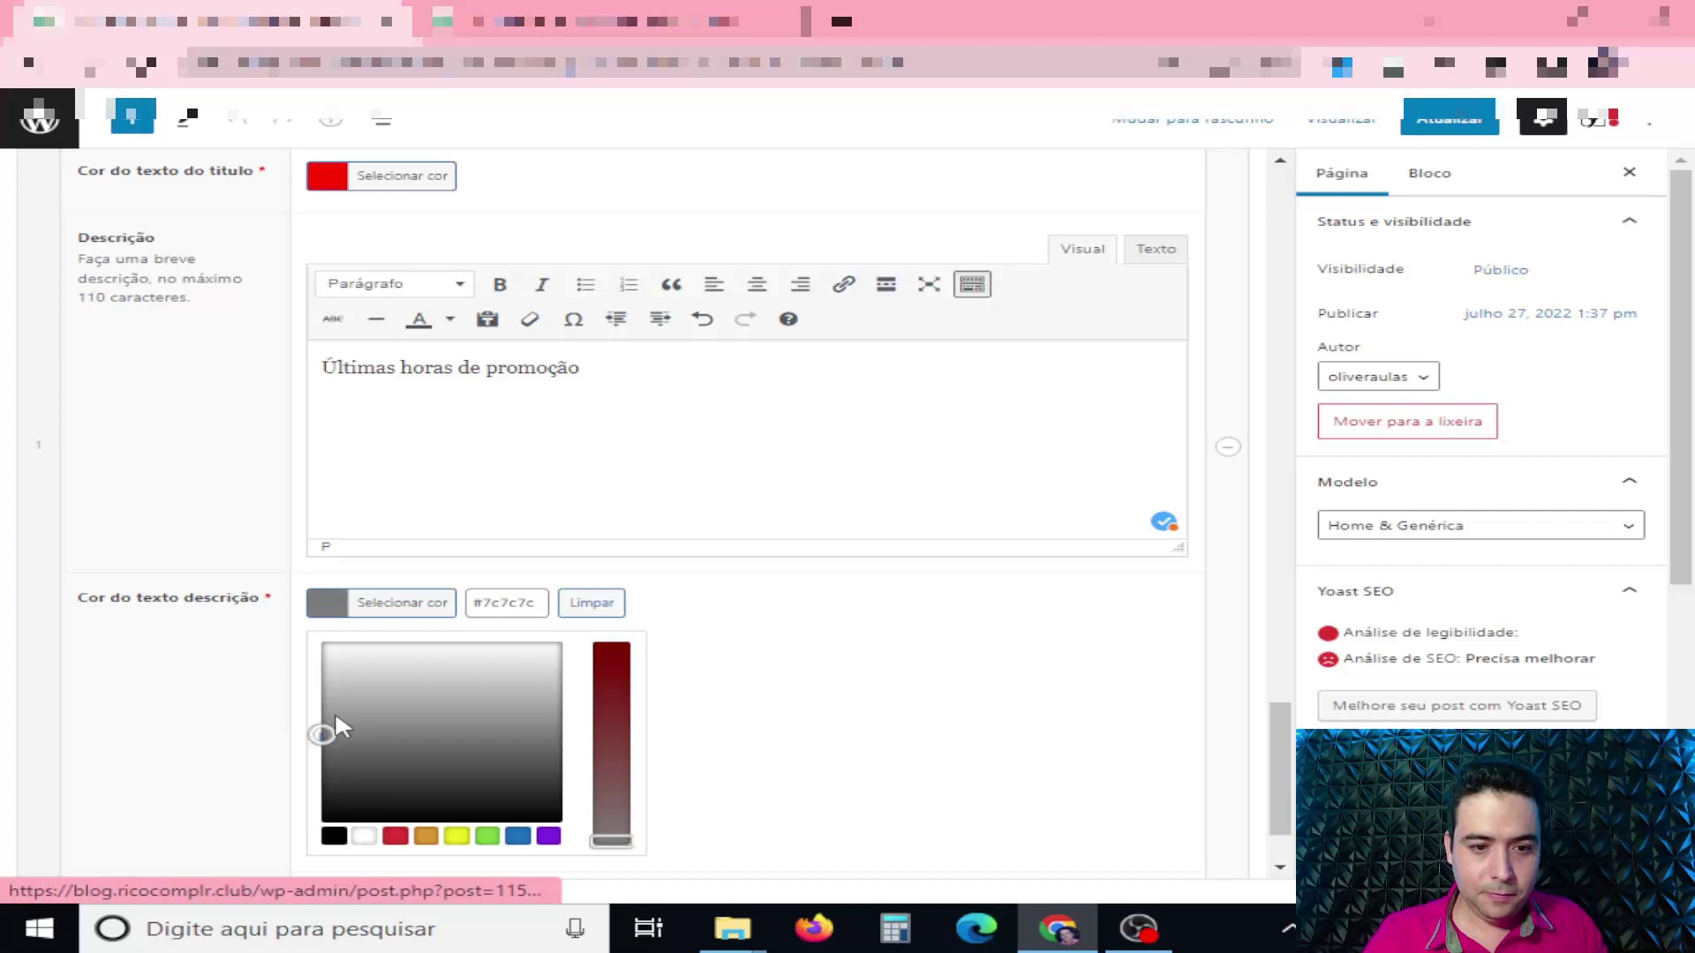
{"action": "left_click", "coordinate": [768, 633]}
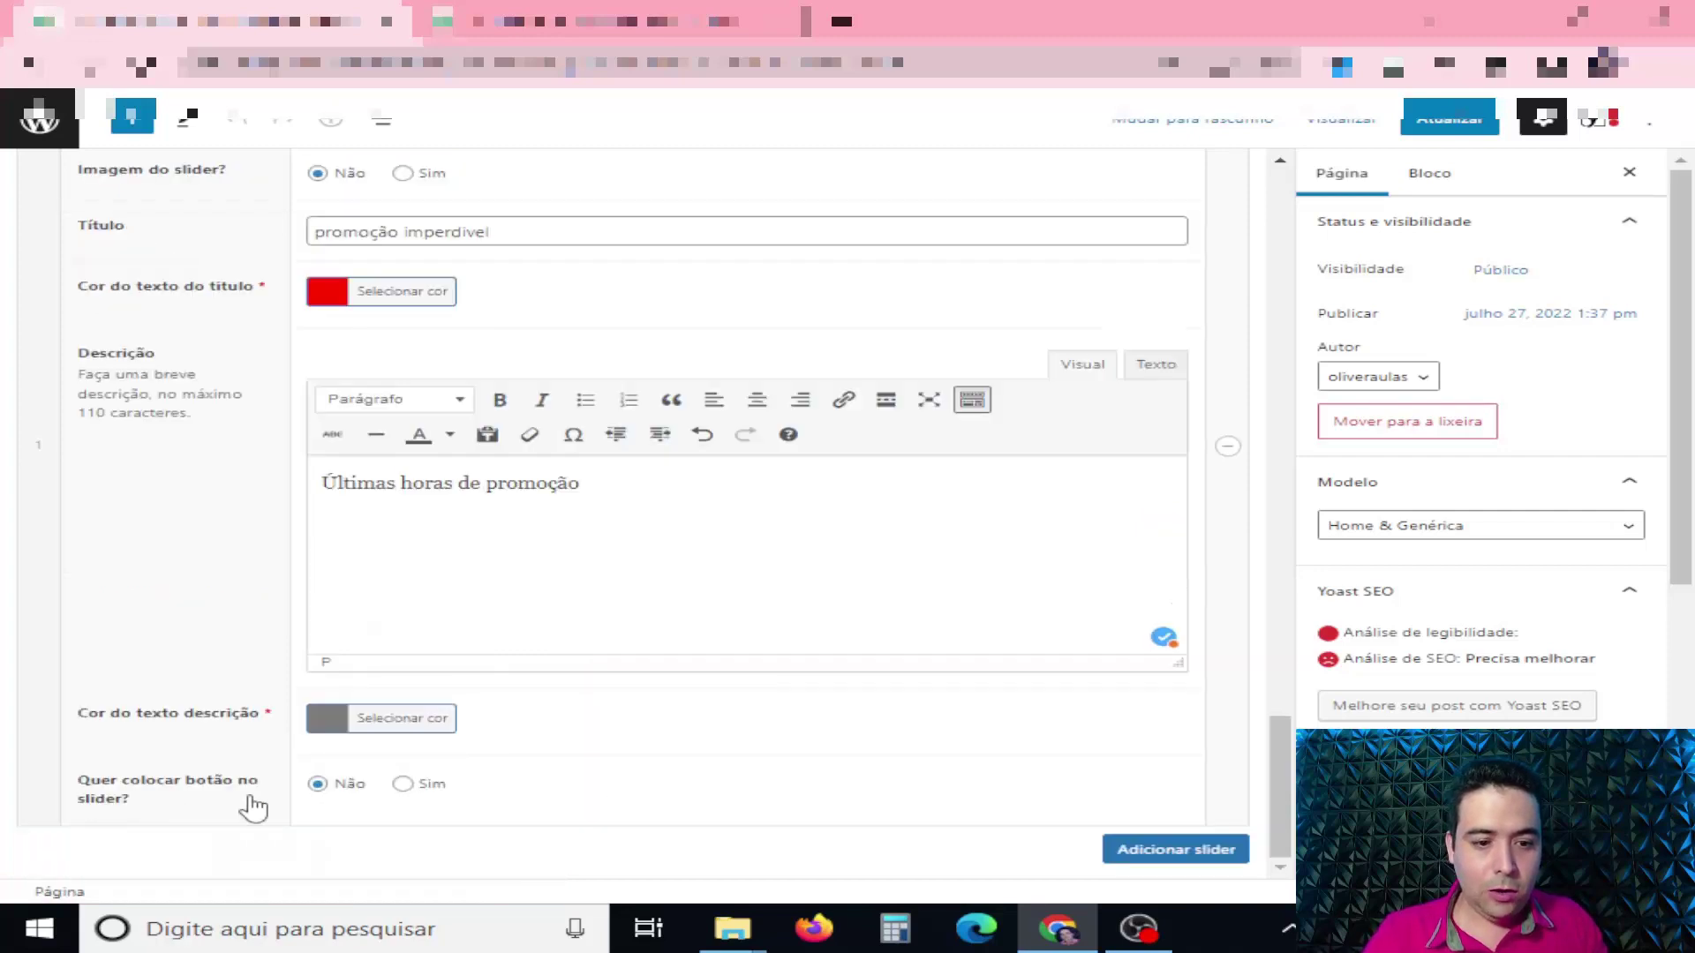
{"action": "left_click", "coordinate": [403, 784]}
{"action": "scroll", "coordinate": [530, 784], "scroll_direction": "down", "scroll_amount": 3}
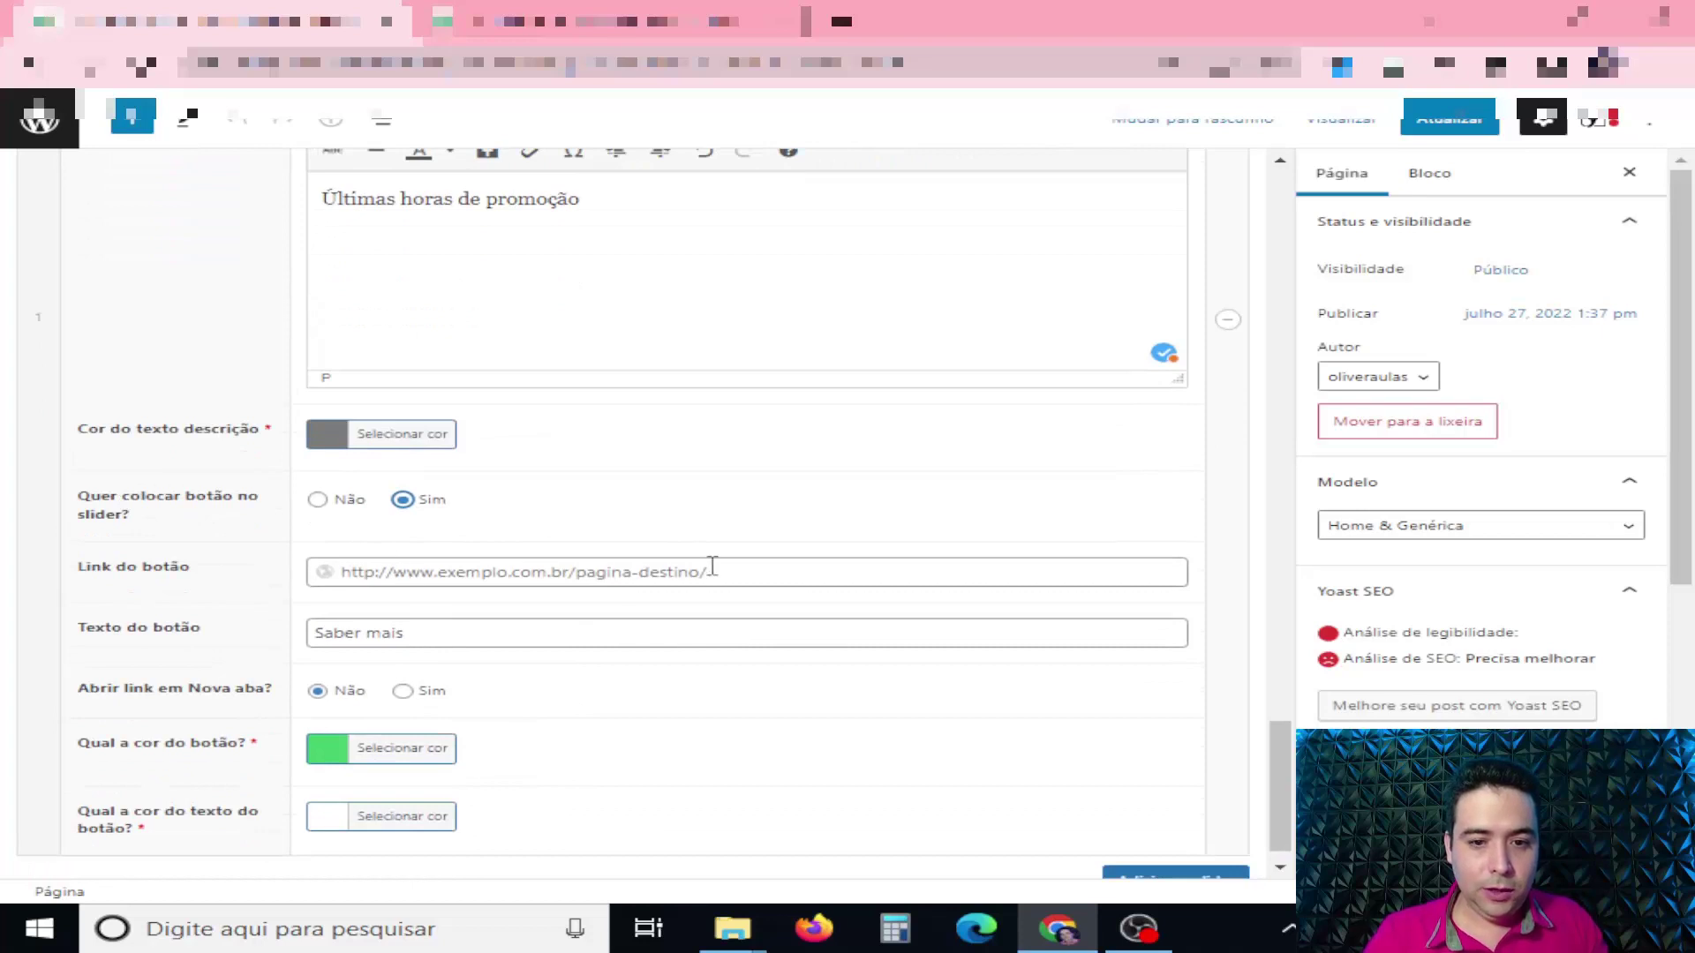
{"action": "left_click", "coordinate": [431, 571]}
{"action": "type", "text": "https://"}
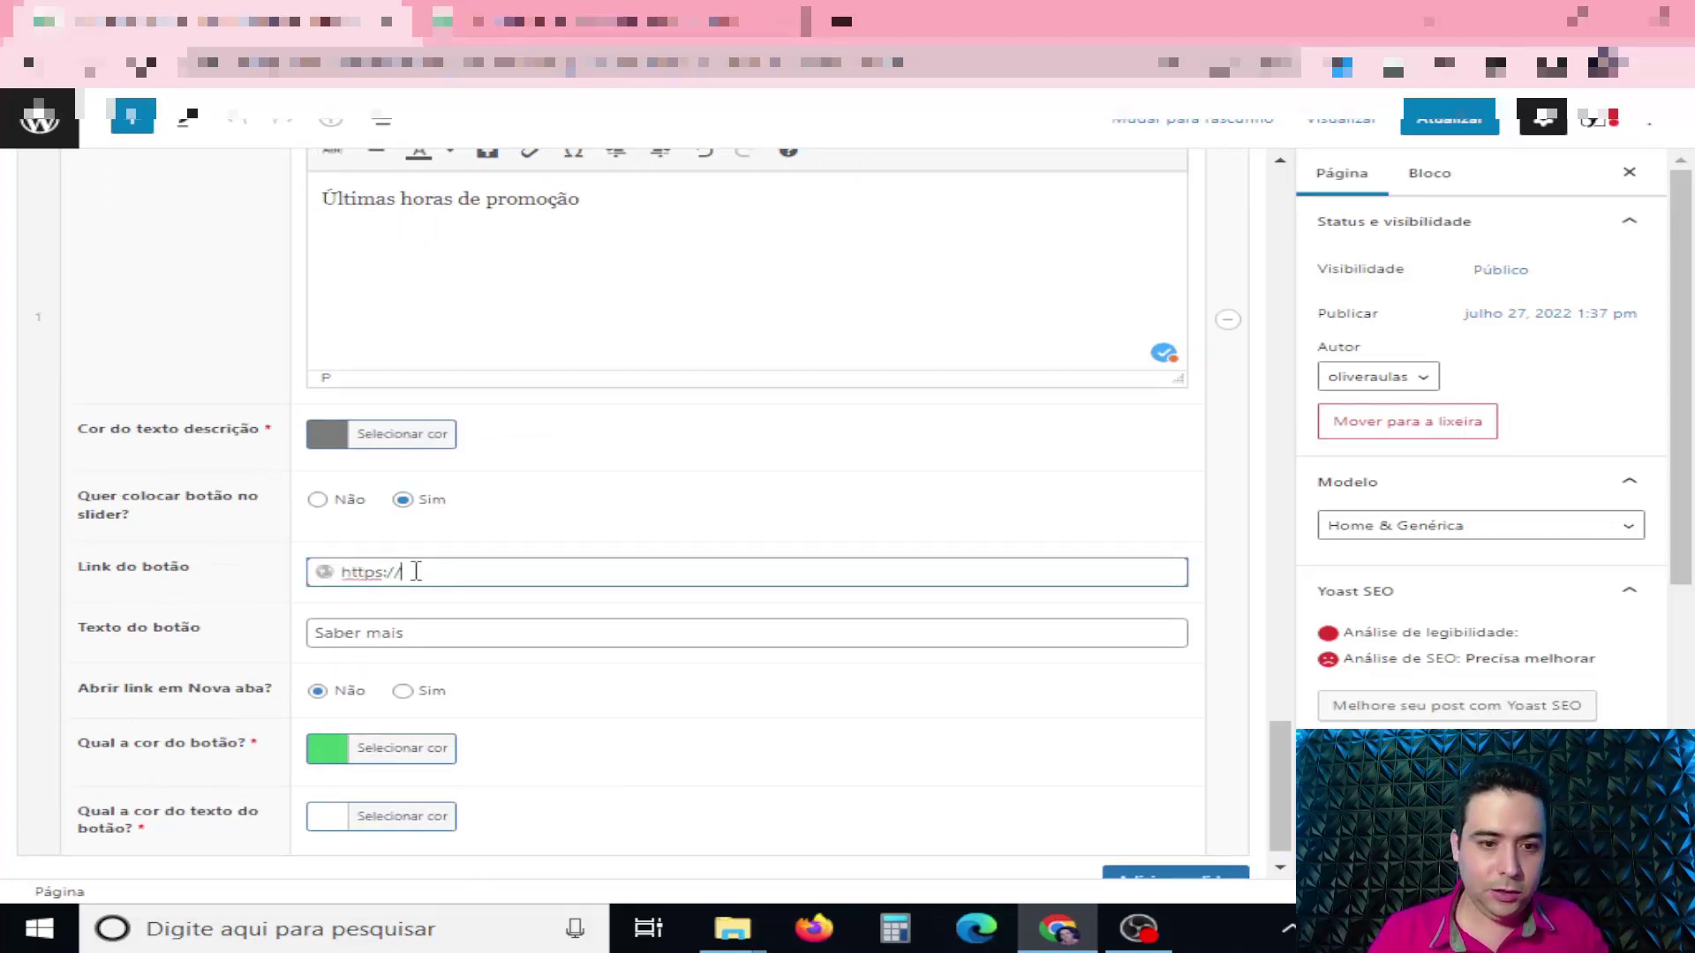
{"action": "left_click", "coordinate": [442, 643]}
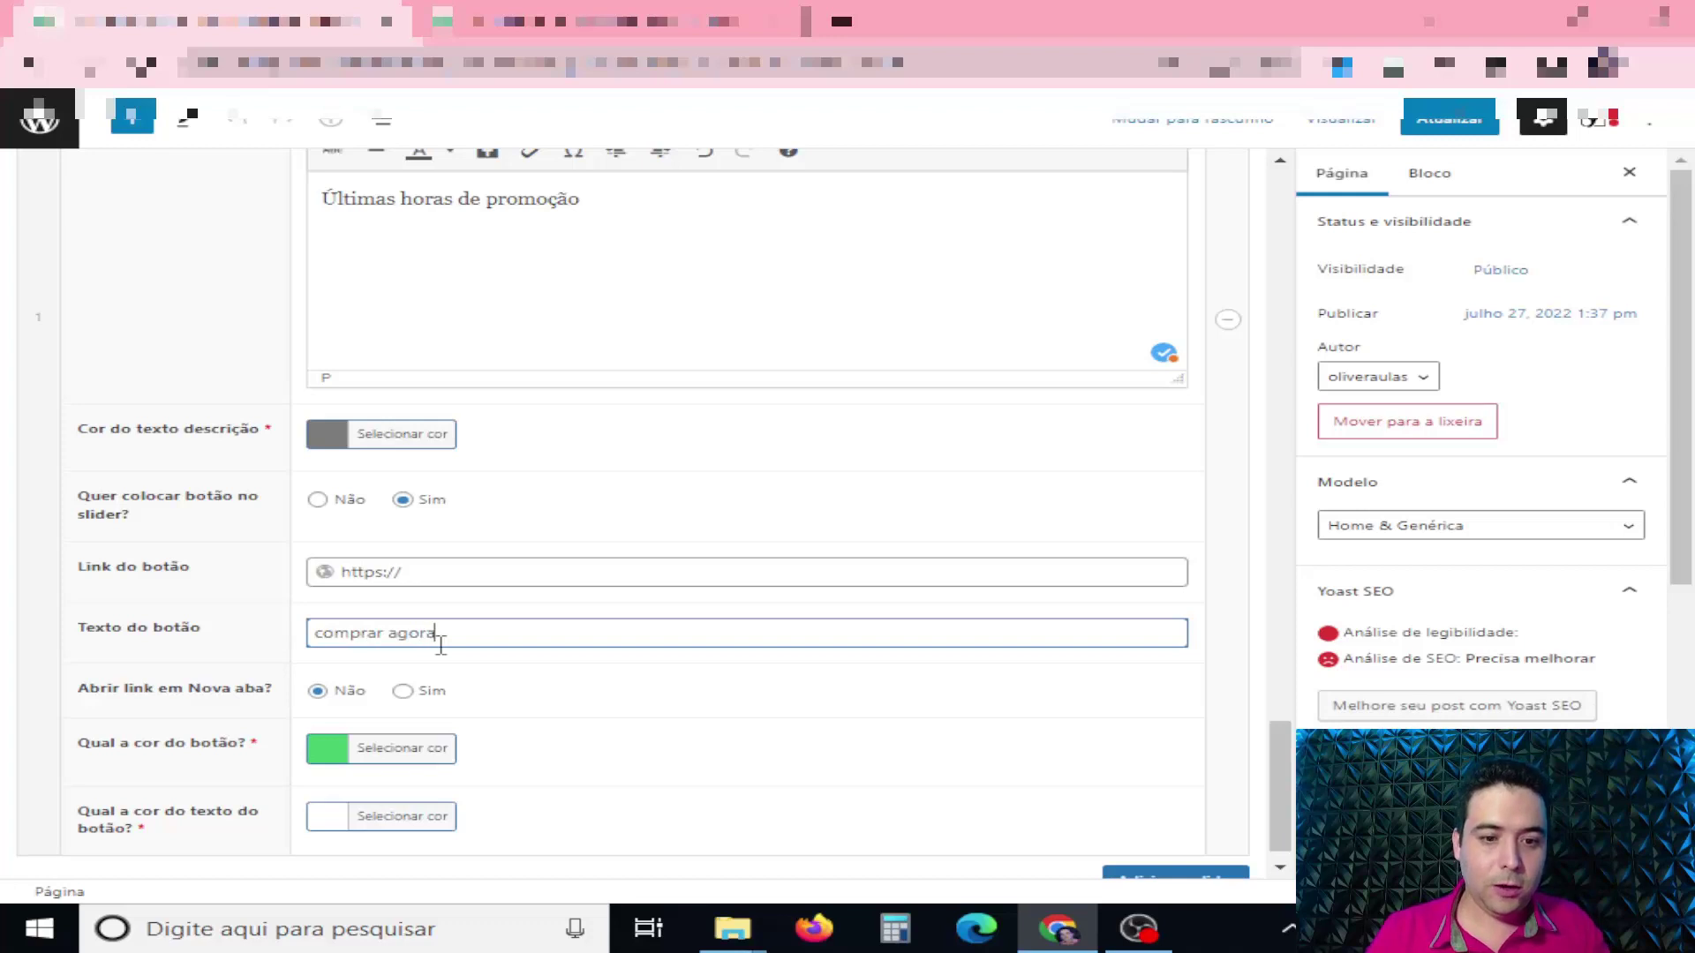
{"action": "scroll", "coordinate": [645, 697], "scroll_direction": "down", "scroll_amount": 1}
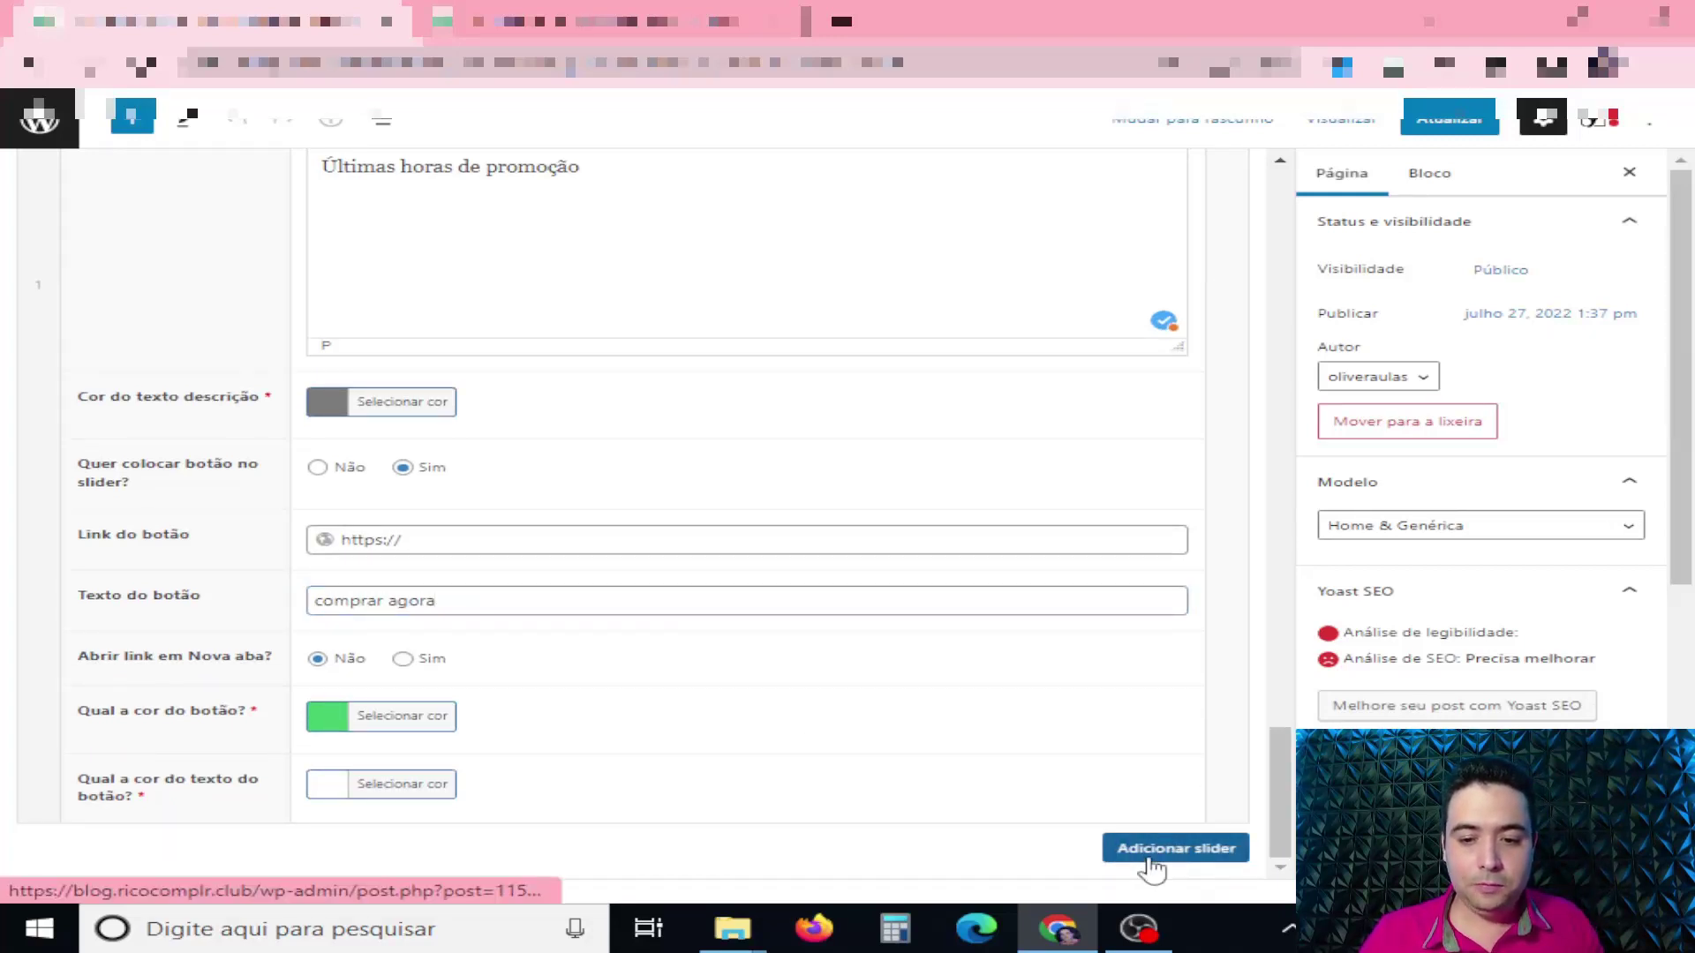
Examine the promotion slider on the live home page and return to the page editor.
{"action": "key", "text": "ctrl+Tab"}
{"action": "scroll", "coordinate": [1098, 541], "scroll_direction": "down", "scroll_amount": 10}
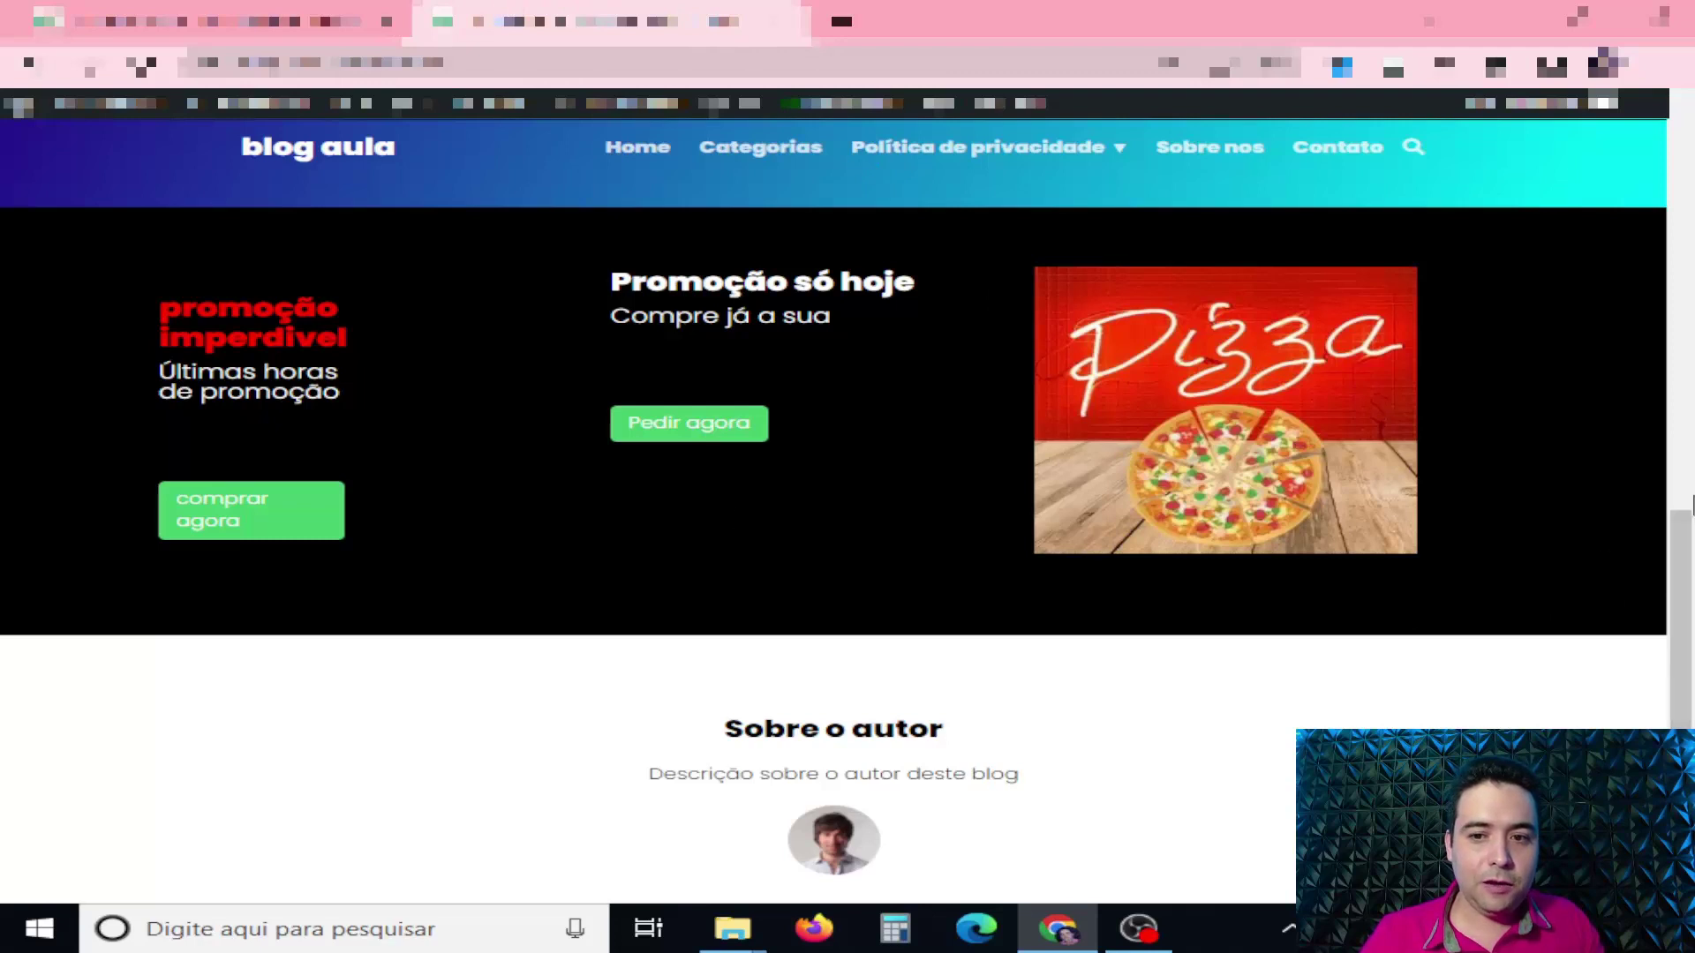
{"action": "key", "text": "ctrl+shift+Tab"}
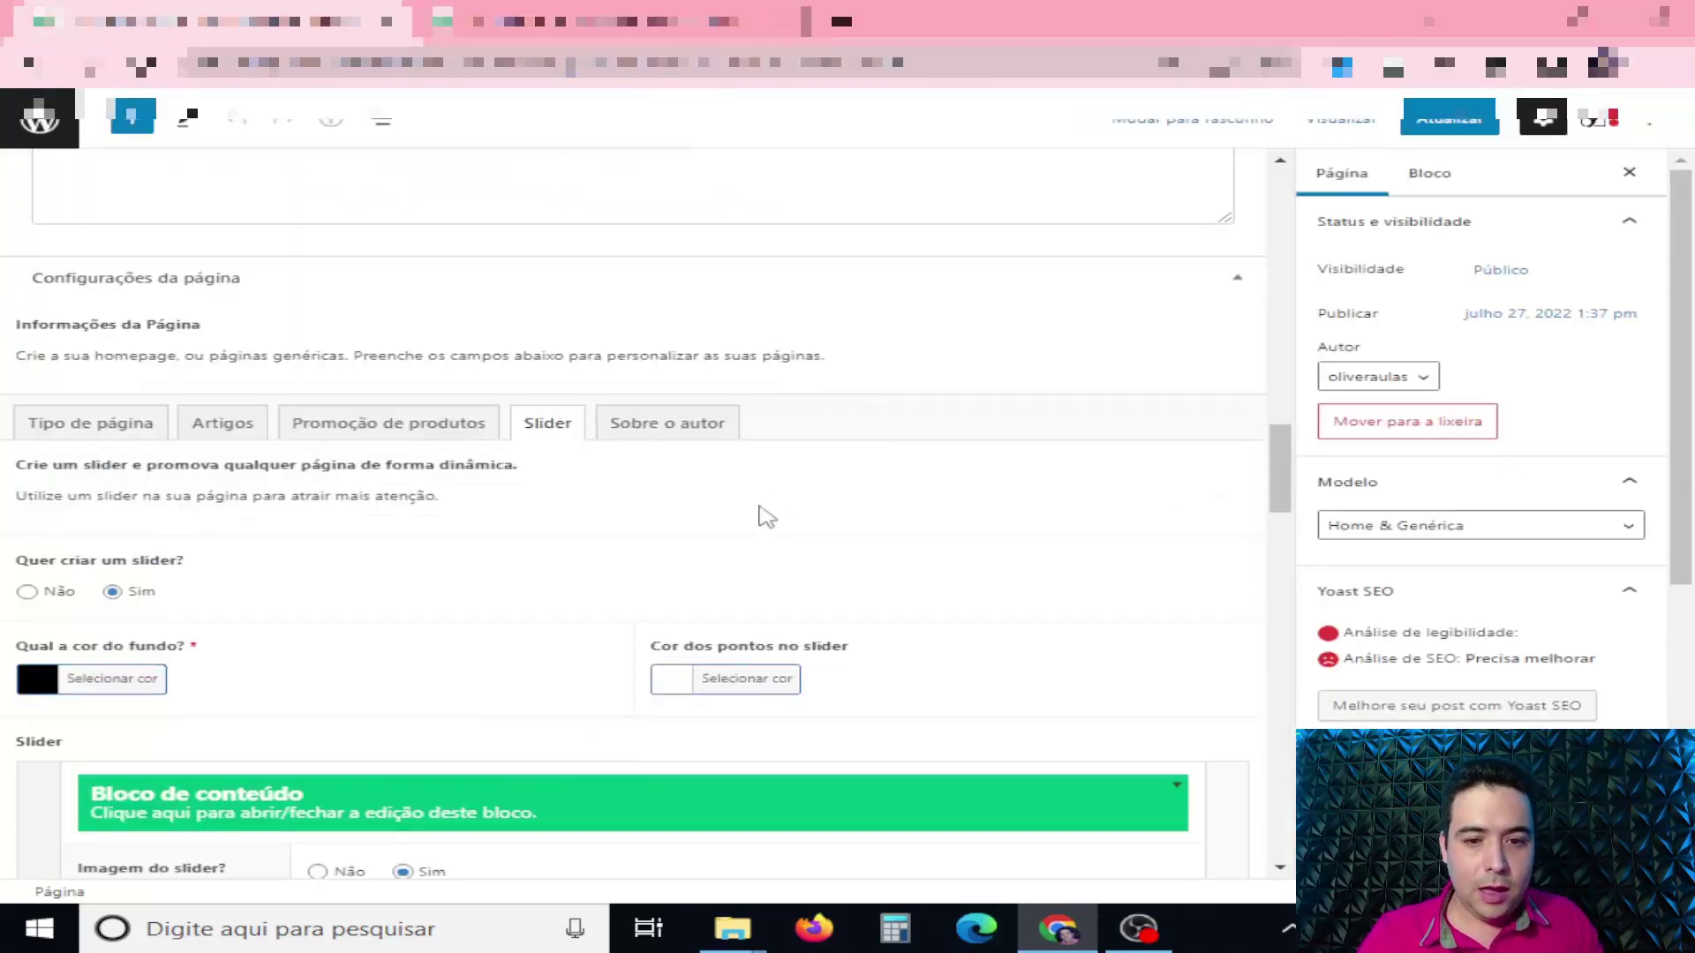
Review the "Sobre o autor" settings, from activation to the author text, and update the page.
{"action": "left_click", "coordinate": [674, 435]}
{"action": "scroll", "coordinate": [671, 548], "scroll_direction": "down", "scroll_amount": 2}
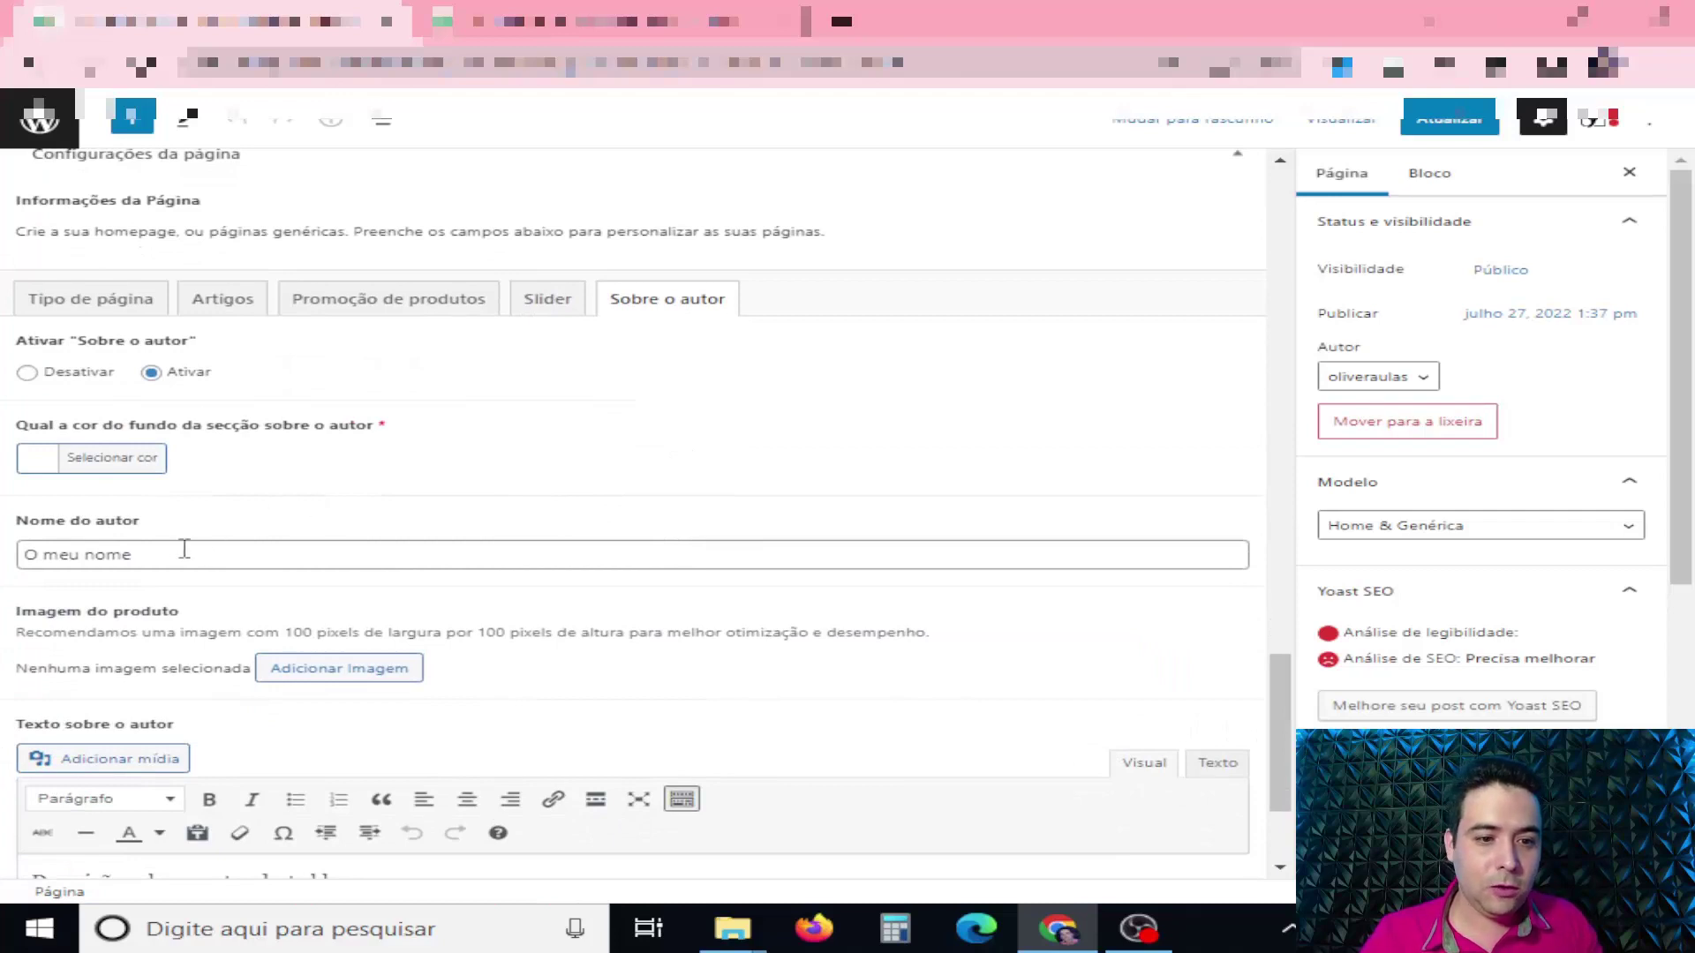
{"action": "scroll", "coordinate": [326, 541], "scroll_direction": "down", "scroll_amount": 3}
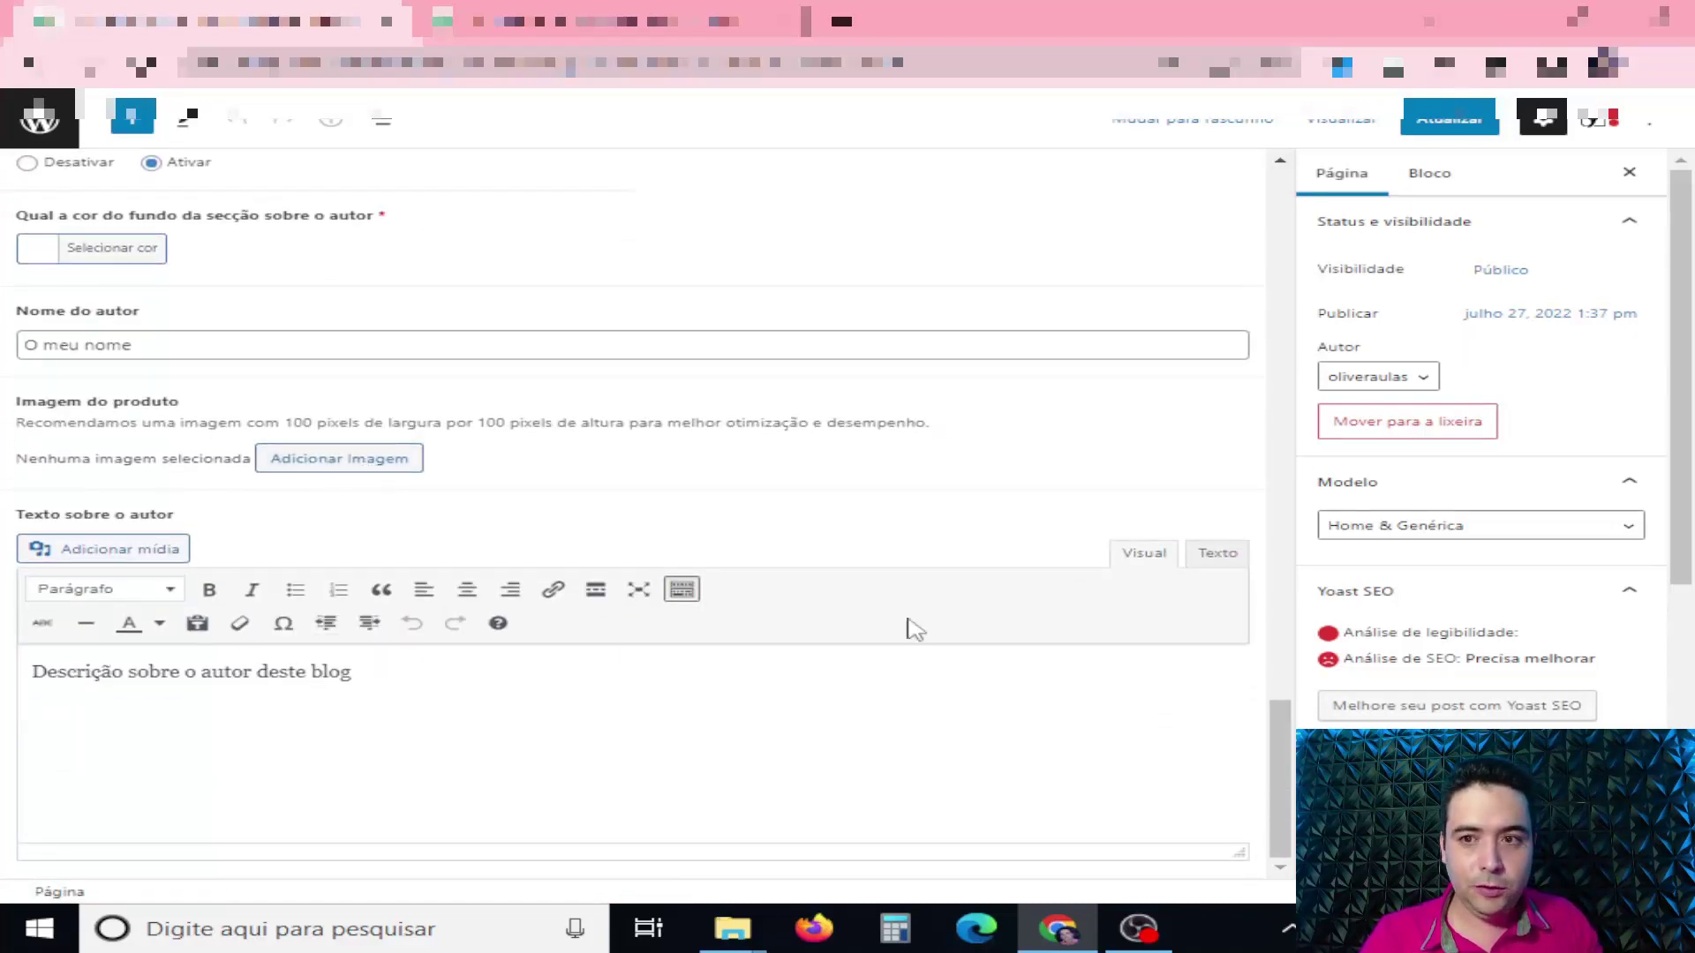
{"action": "left_click", "coordinate": [1421, 124]}
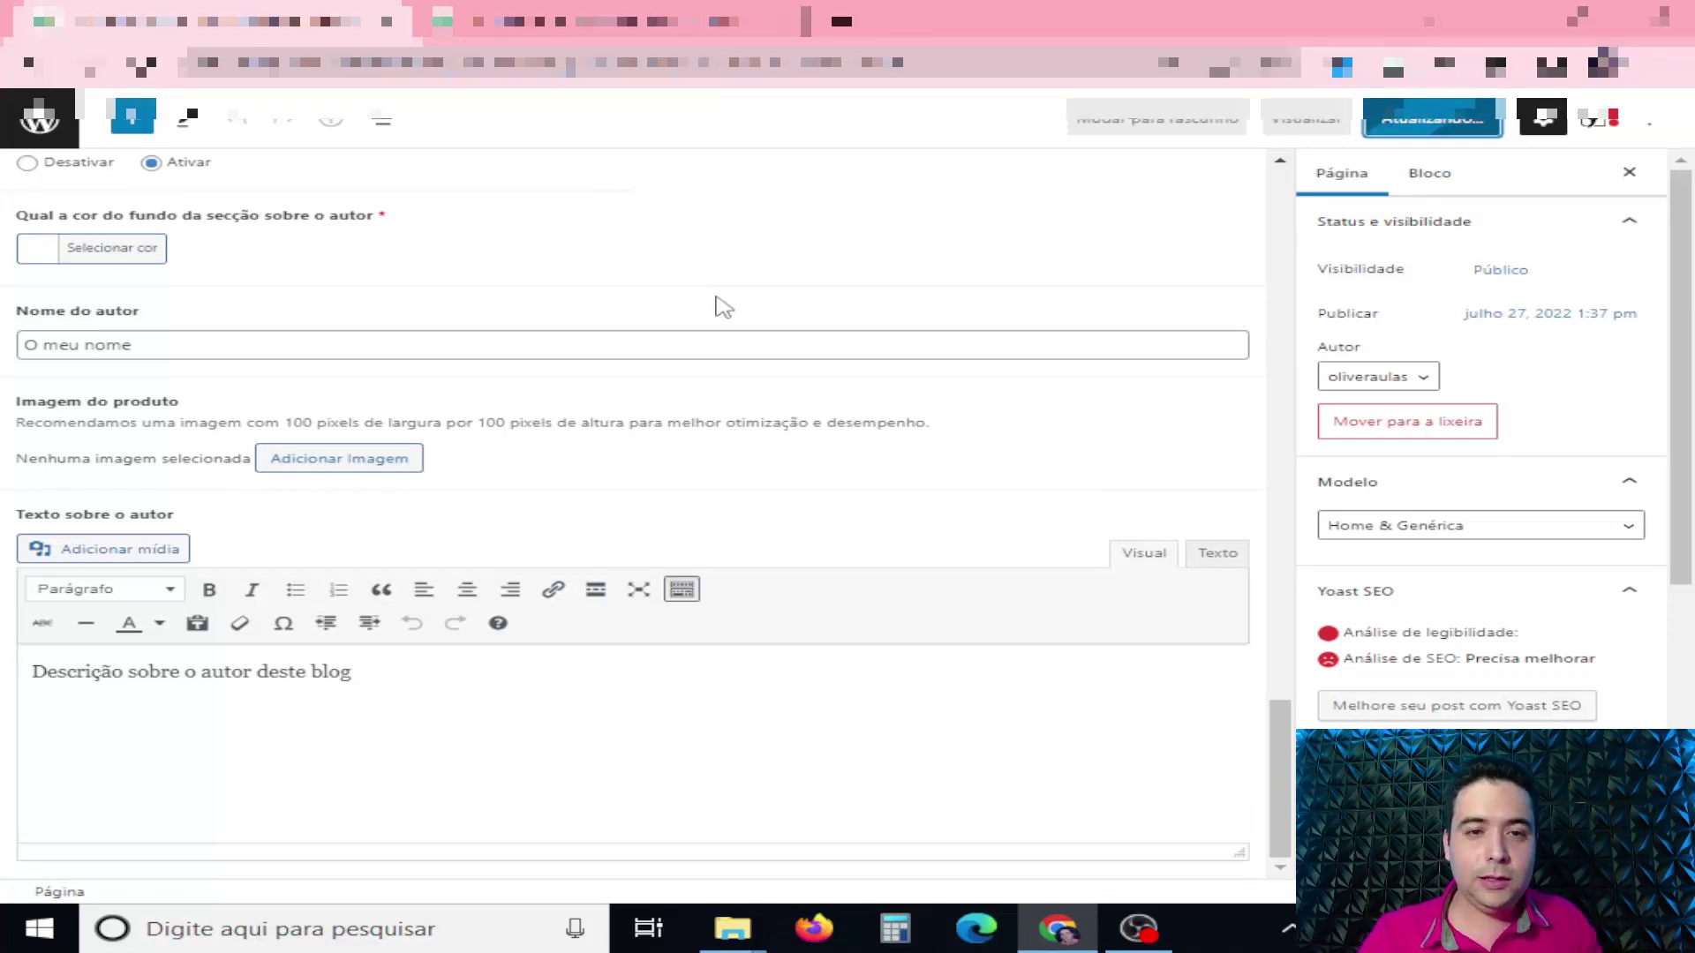
Examine the author section and the newsletter footer on the live home page.
{"action": "key", "text": "ctrl+Tab"}
{"action": "scroll", "coordinate": [874, 409], "scroll_direction": "down", "scroll_amount": 6}
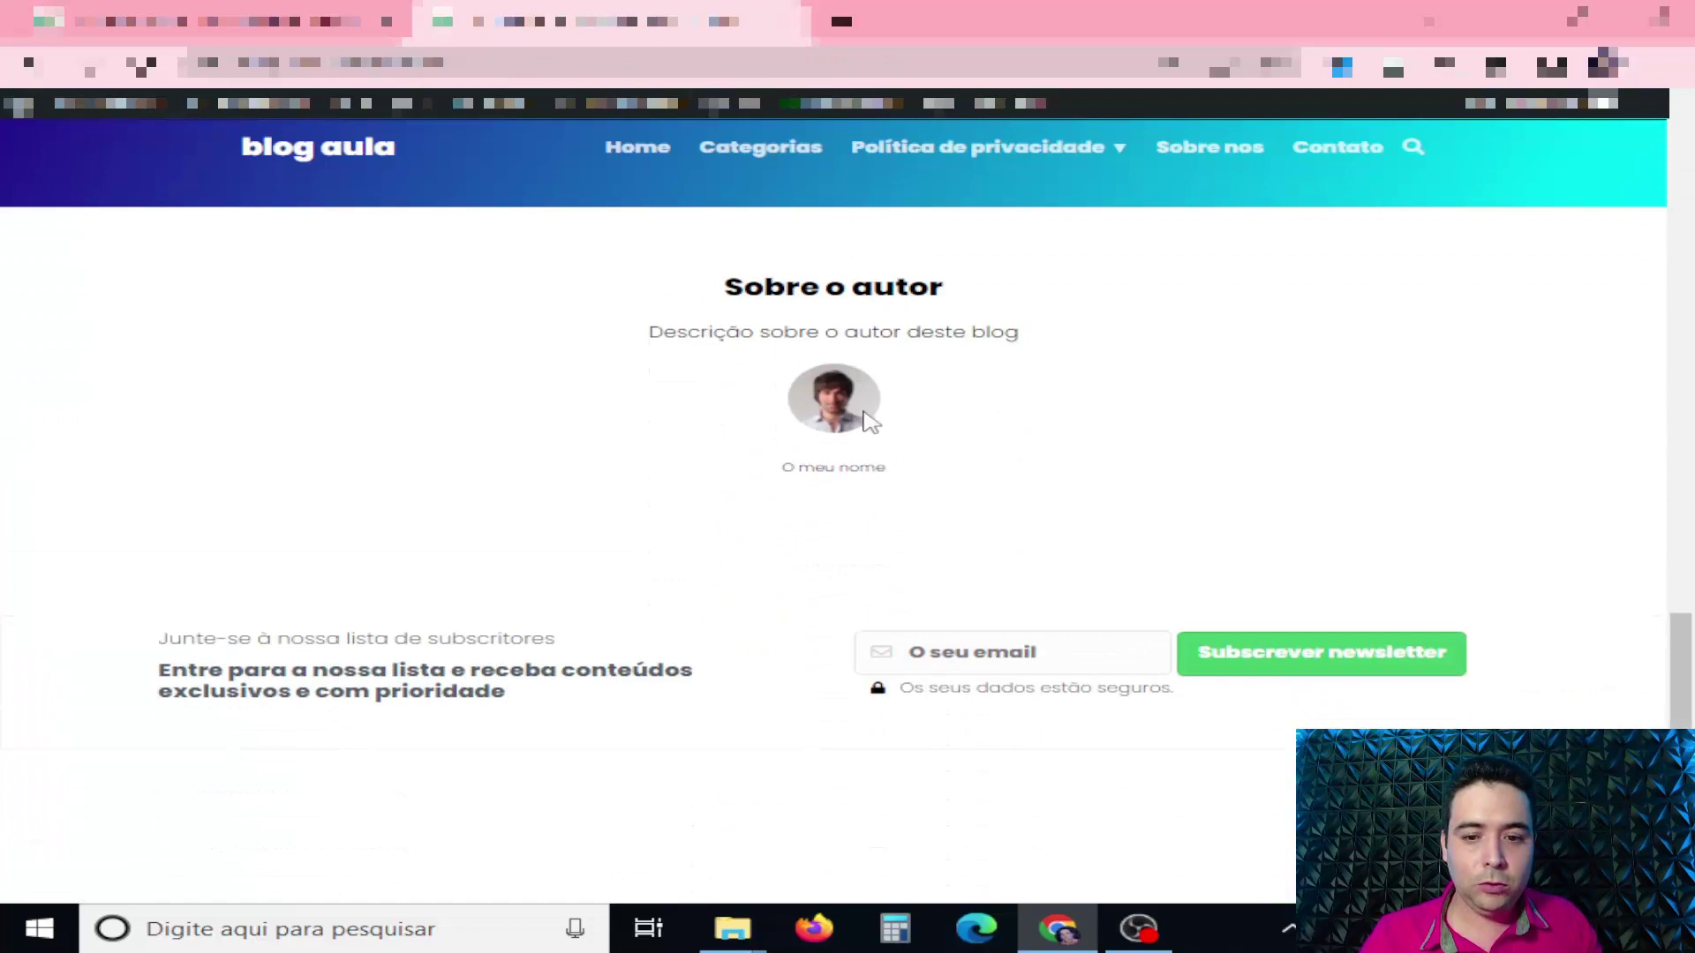
{"action": "triple_click", "coordinate": [1014, 431]}
{"action": "scroll", "coordinate": [962, 435], "scroll_direction": "down", "scroll_amount": 1}
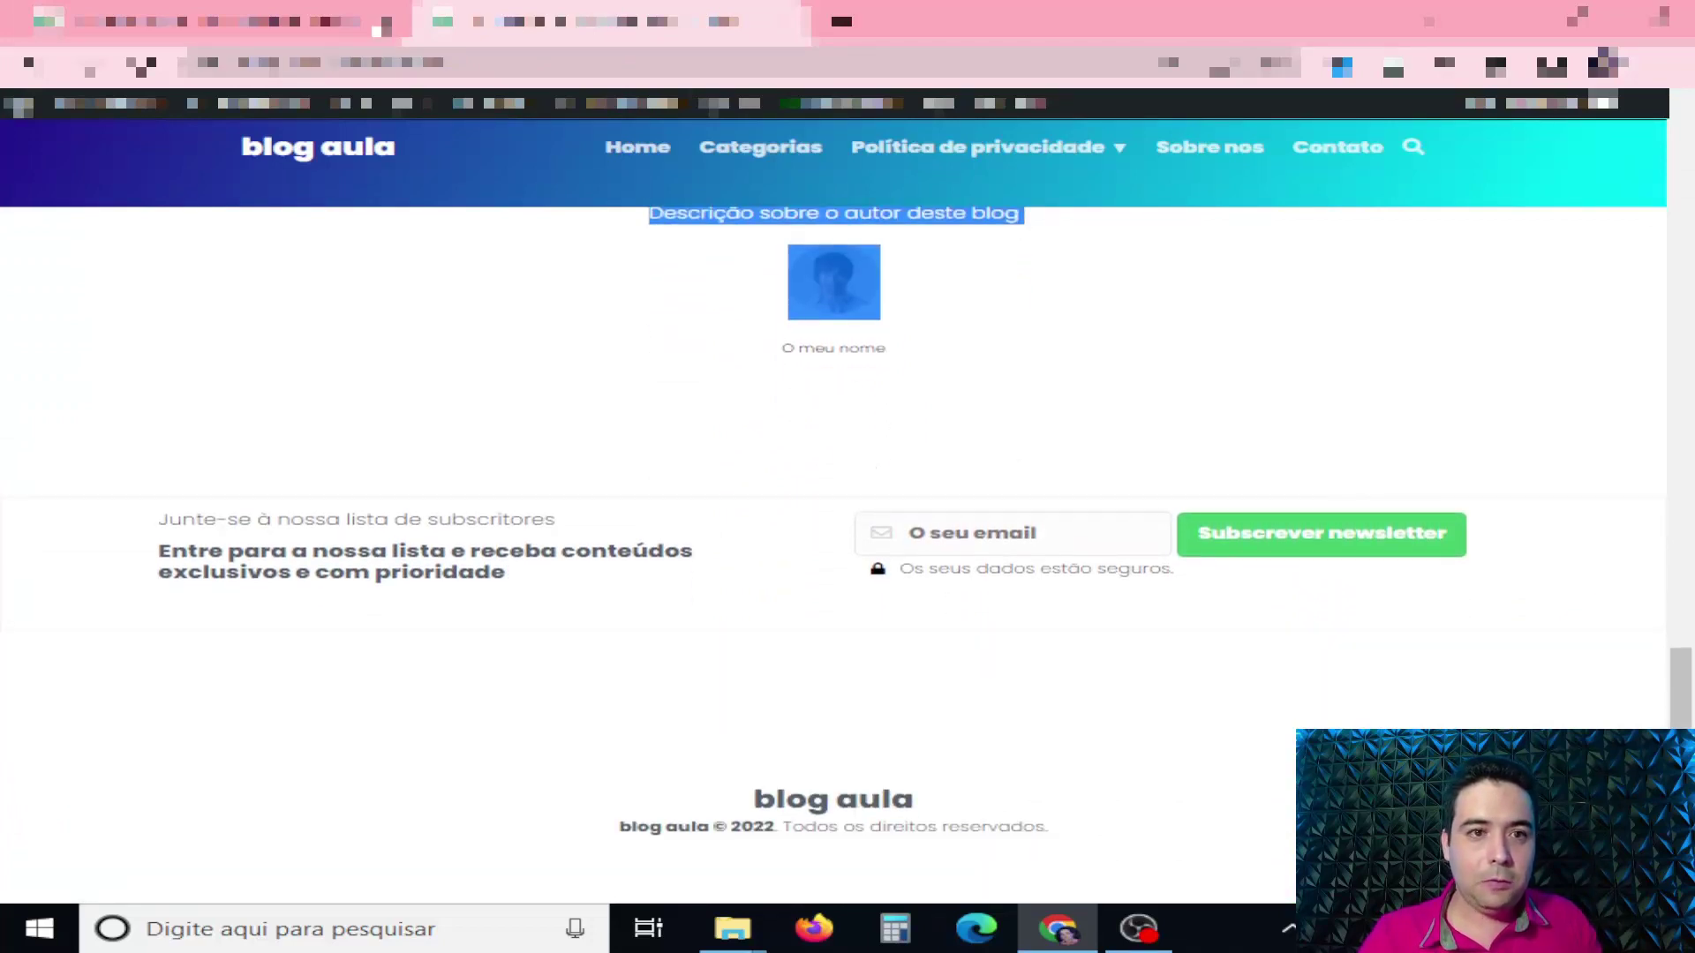
Return to the page editor and review the page type, articles, product promotion, slider and author settings.
{"action": "key", "text": "ctrl+shift+Tab"}
{"action": "scroll", "coordinate": [992, 612], "scroll_direction": "up", "scroll_amount": 20}
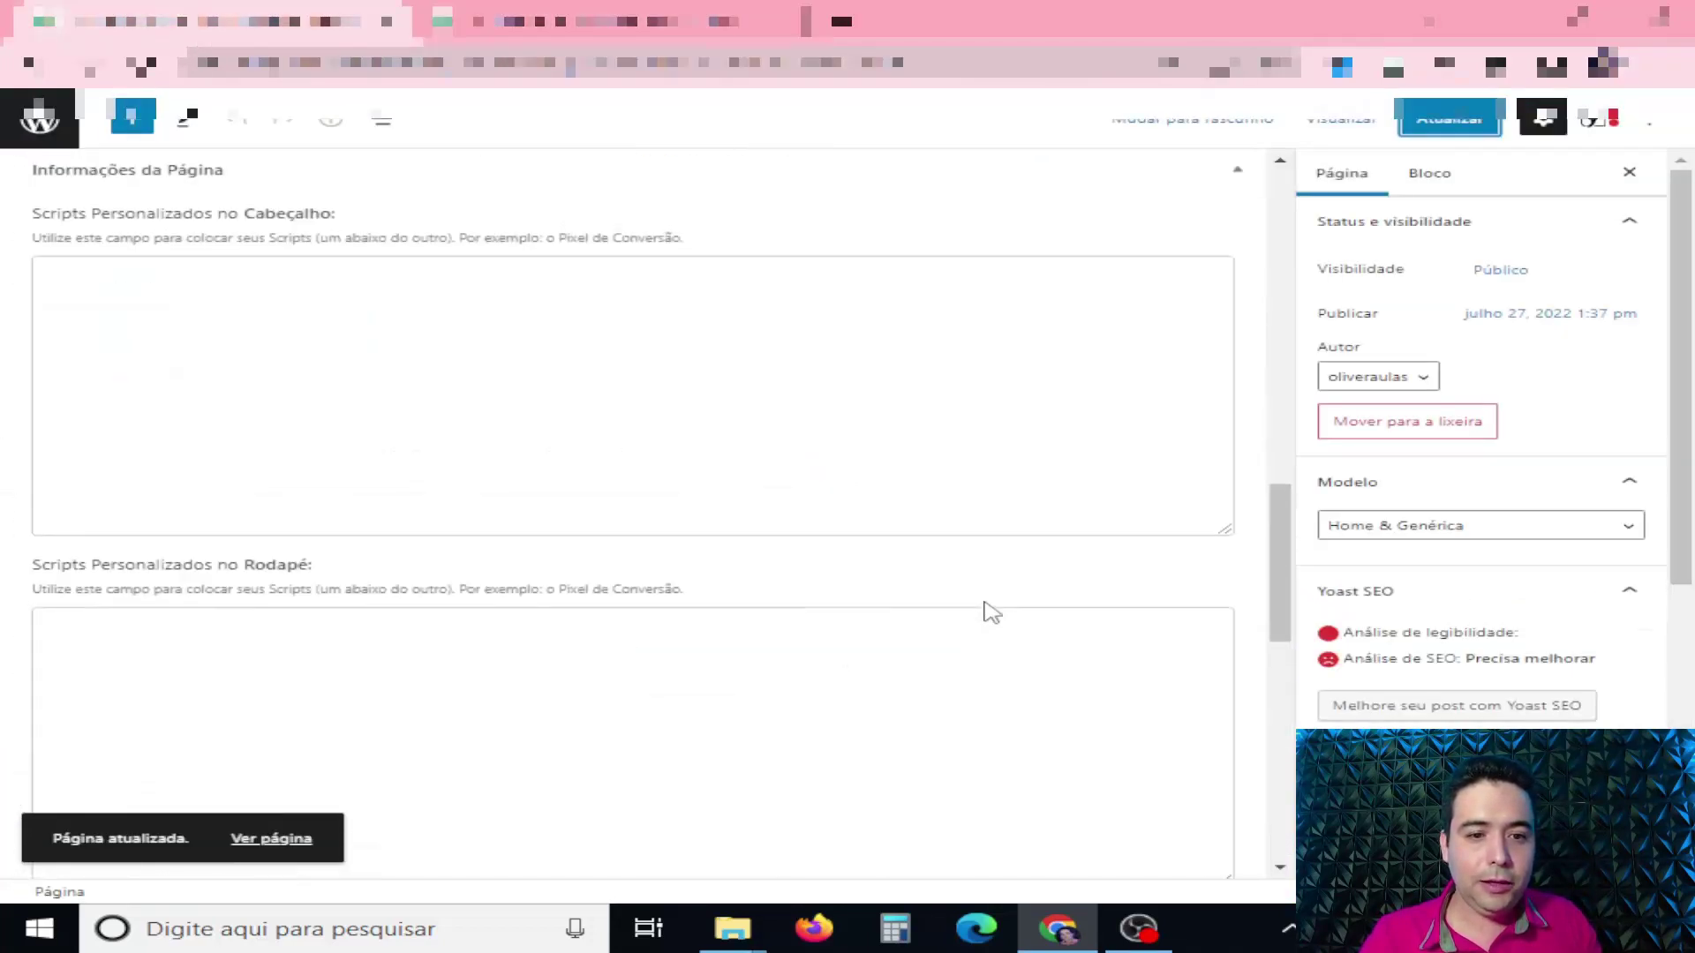
{"action": "scroll", "coordinate": [991, 612], "scroll_direction": "up", "scroll_amount": 6}
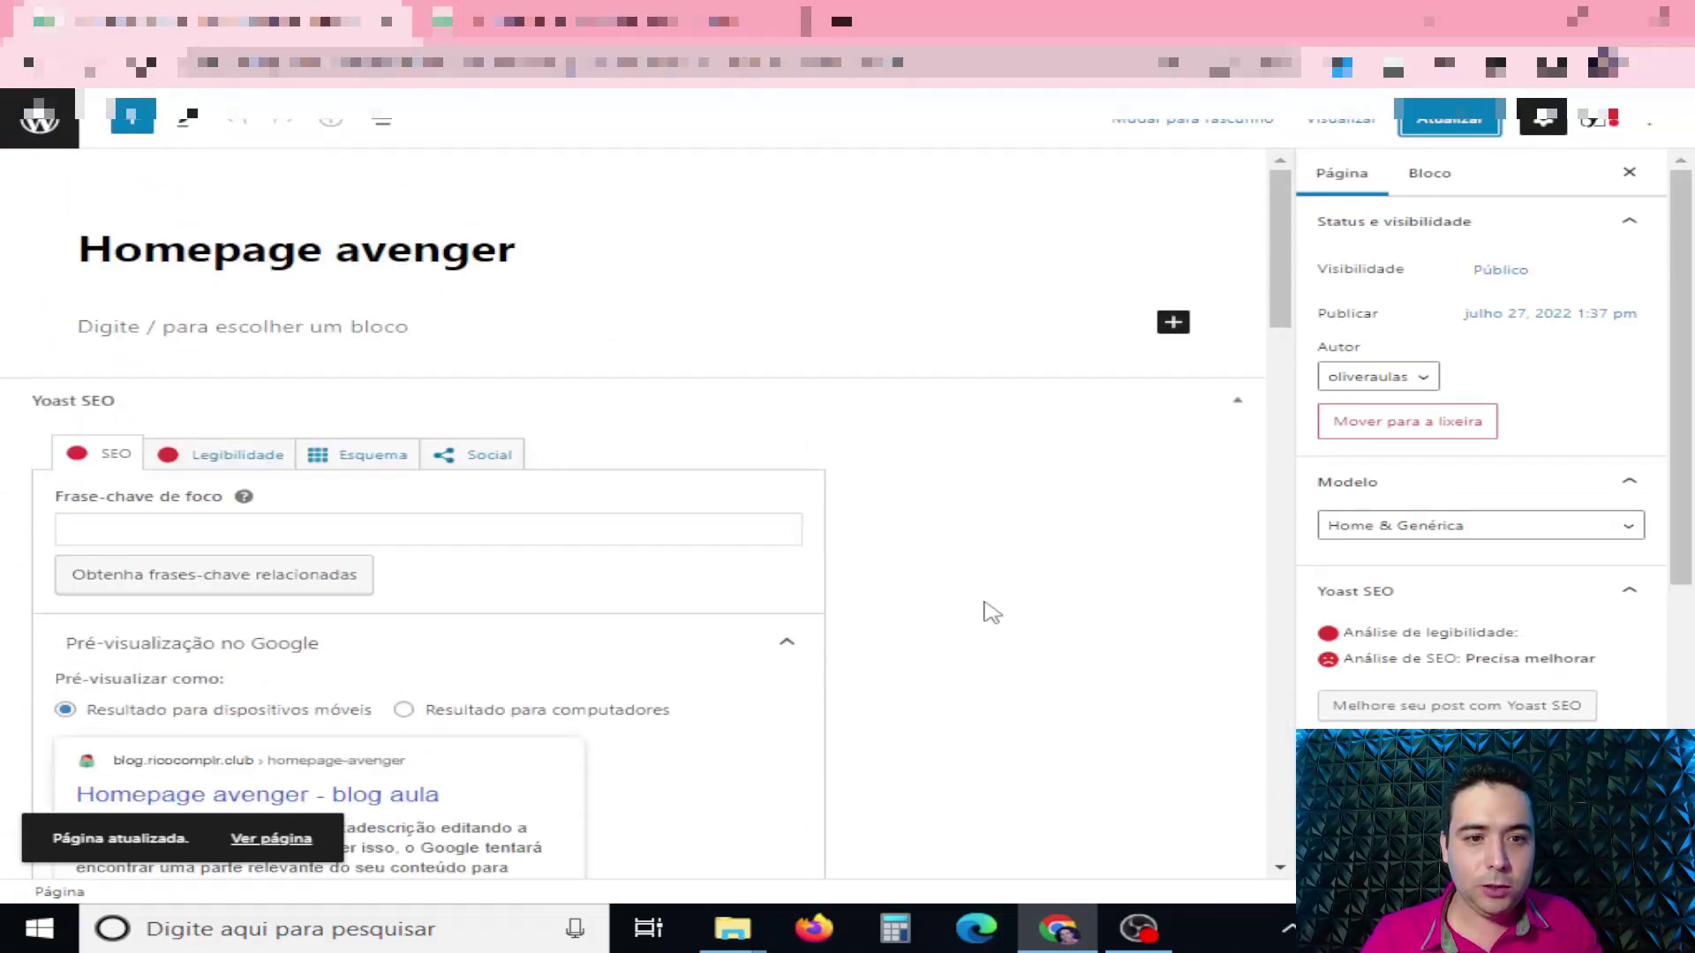
{"action": "scroll", "coordinate": [992, 612], "scroll_direction": "down", "scroll_amount": 15}
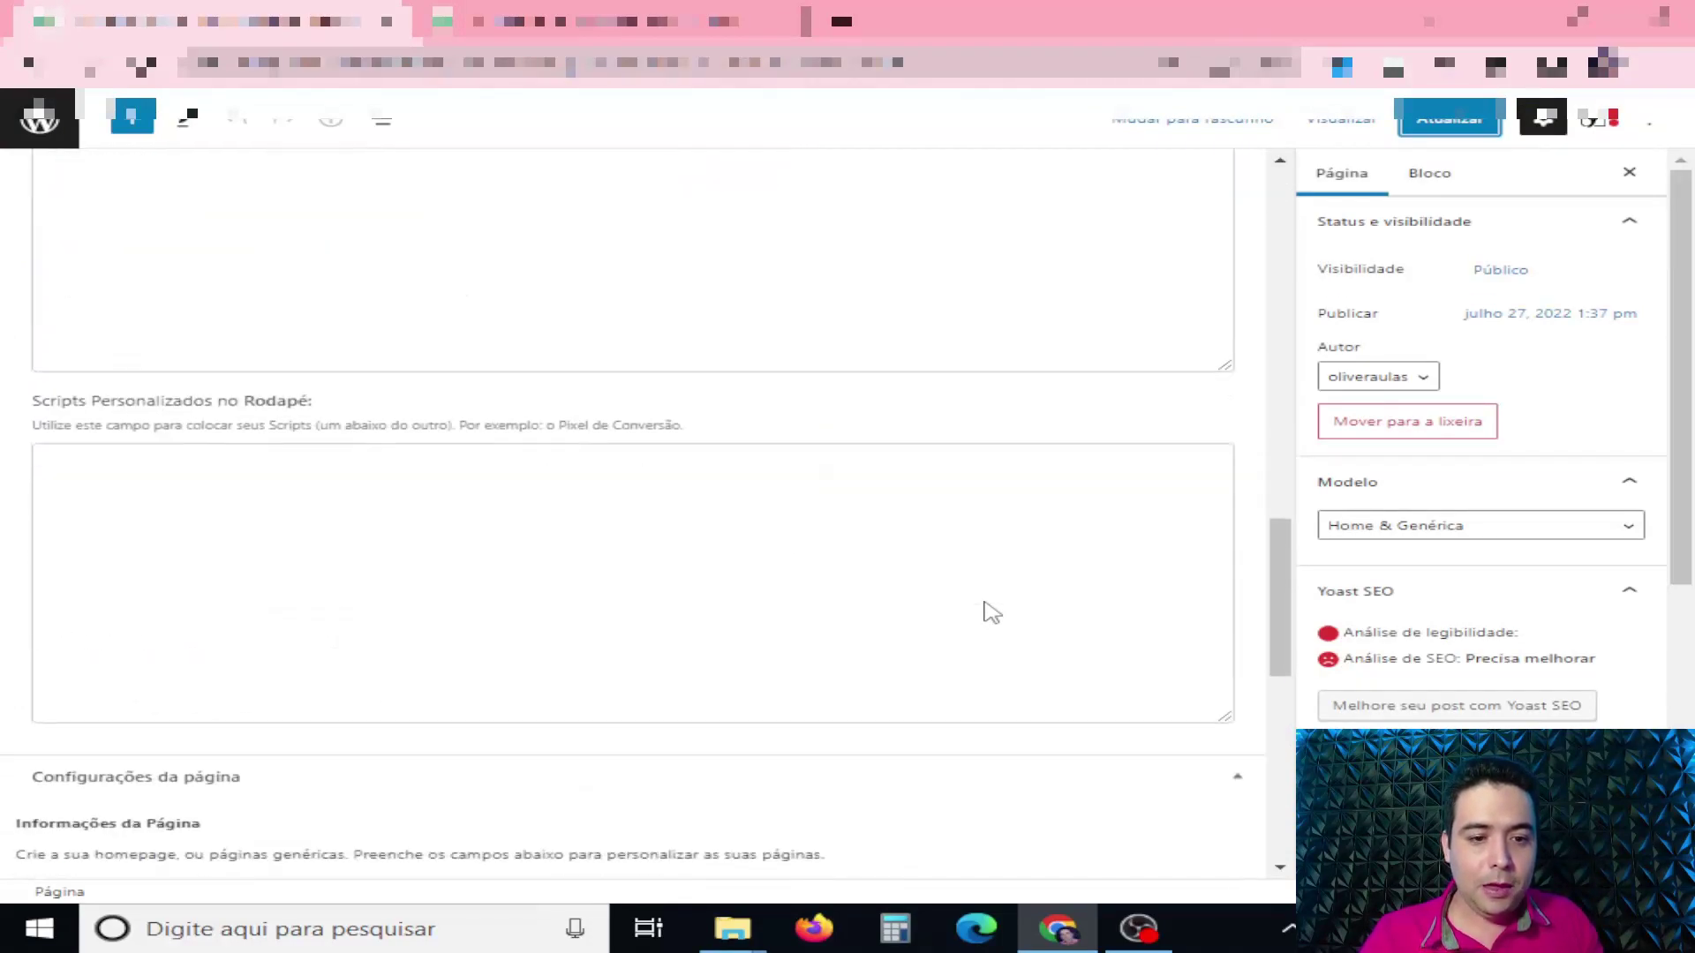
{"action": "scroll", "coordinate": [991, 612], "scroll_direction": "down", "scroll_amount": 8}
{"action": "scroll", "coordinate": [983, 609], "scroll_direction": "up", "scroll_amount": 2}
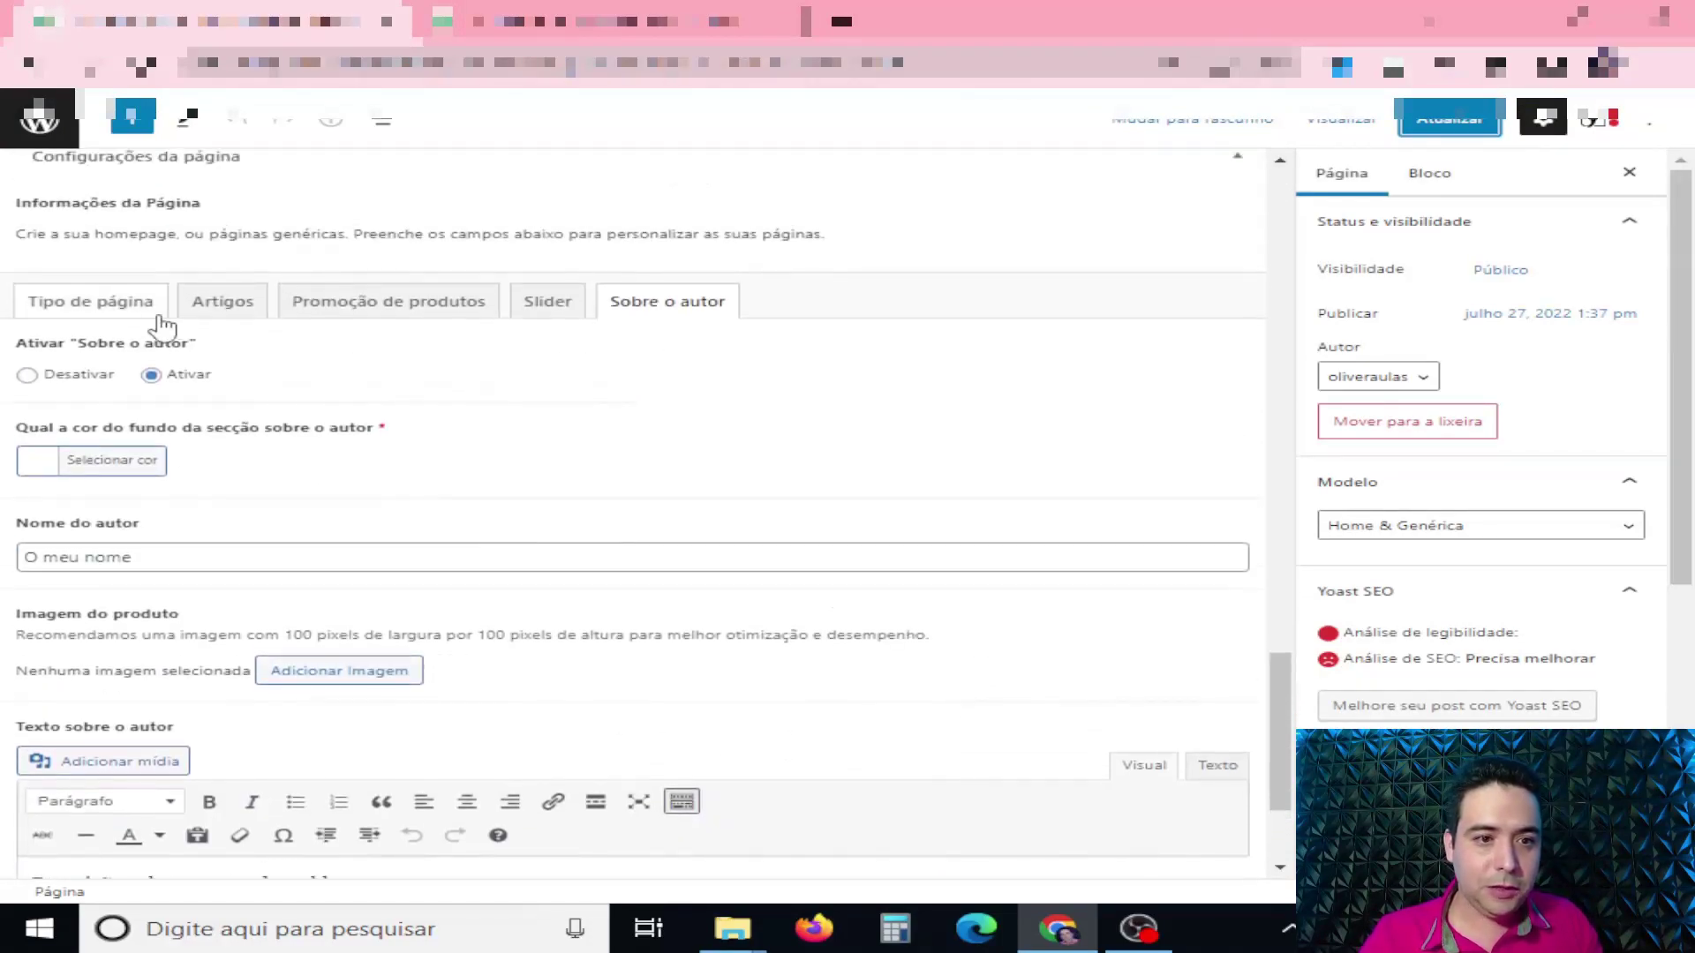
{"action": "left_click", "coordinate": [127, 324]}
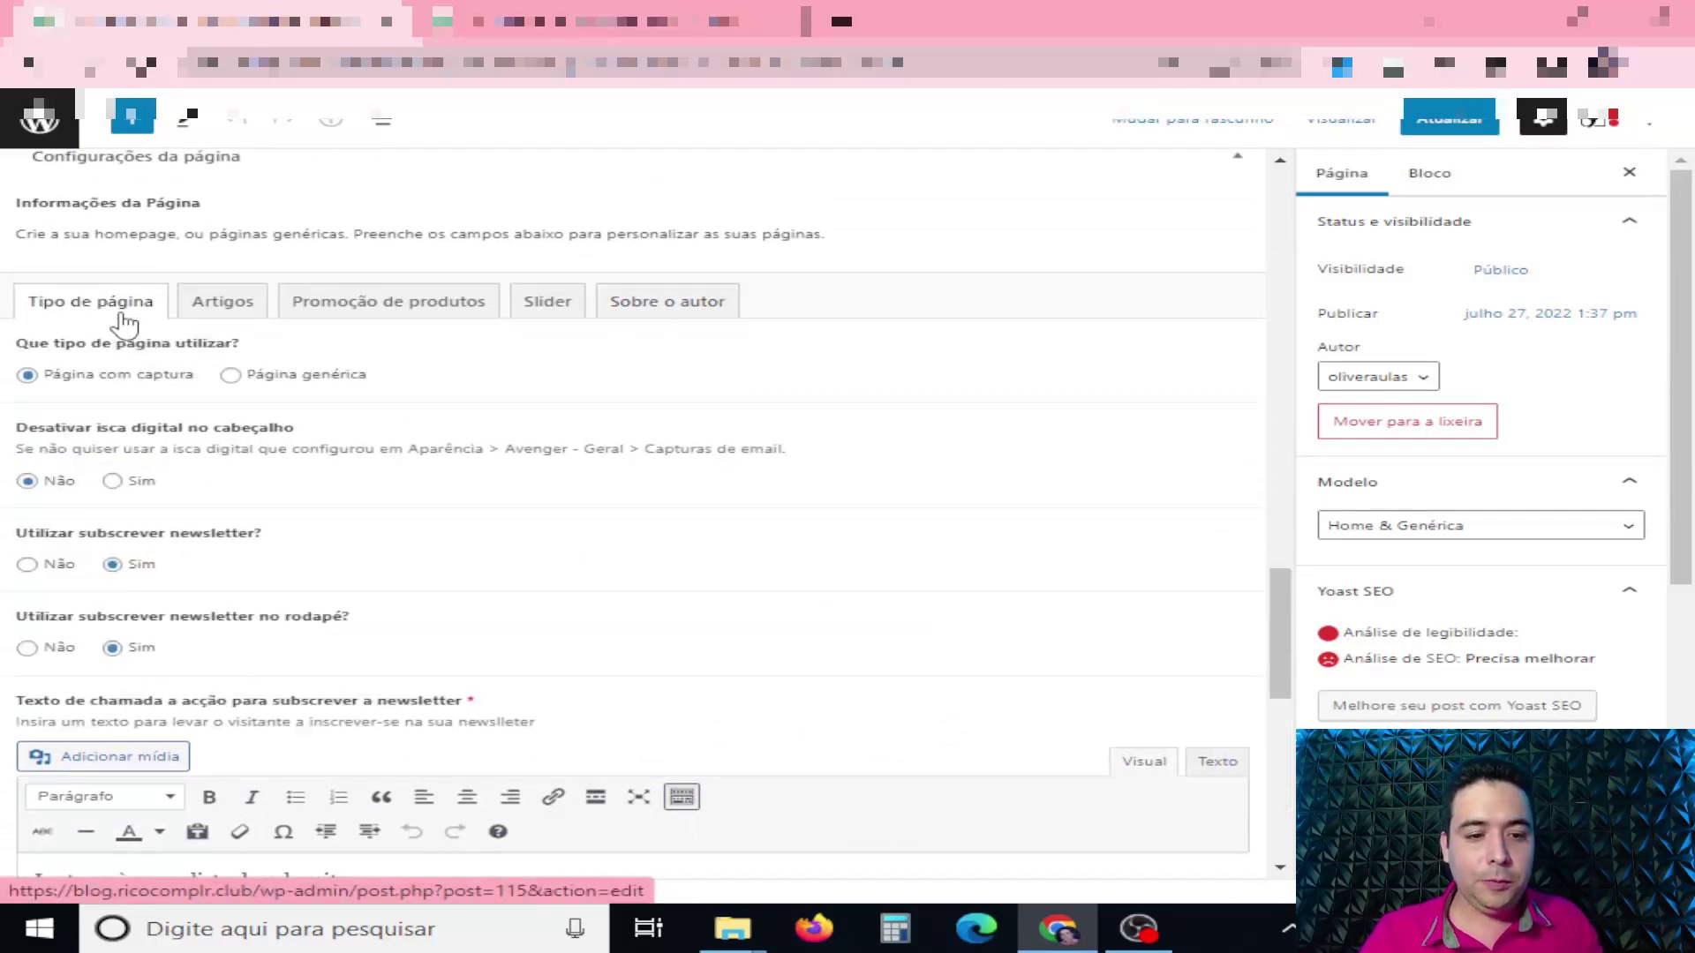
{"action": "left_click", "coordinate": [227, 305]}
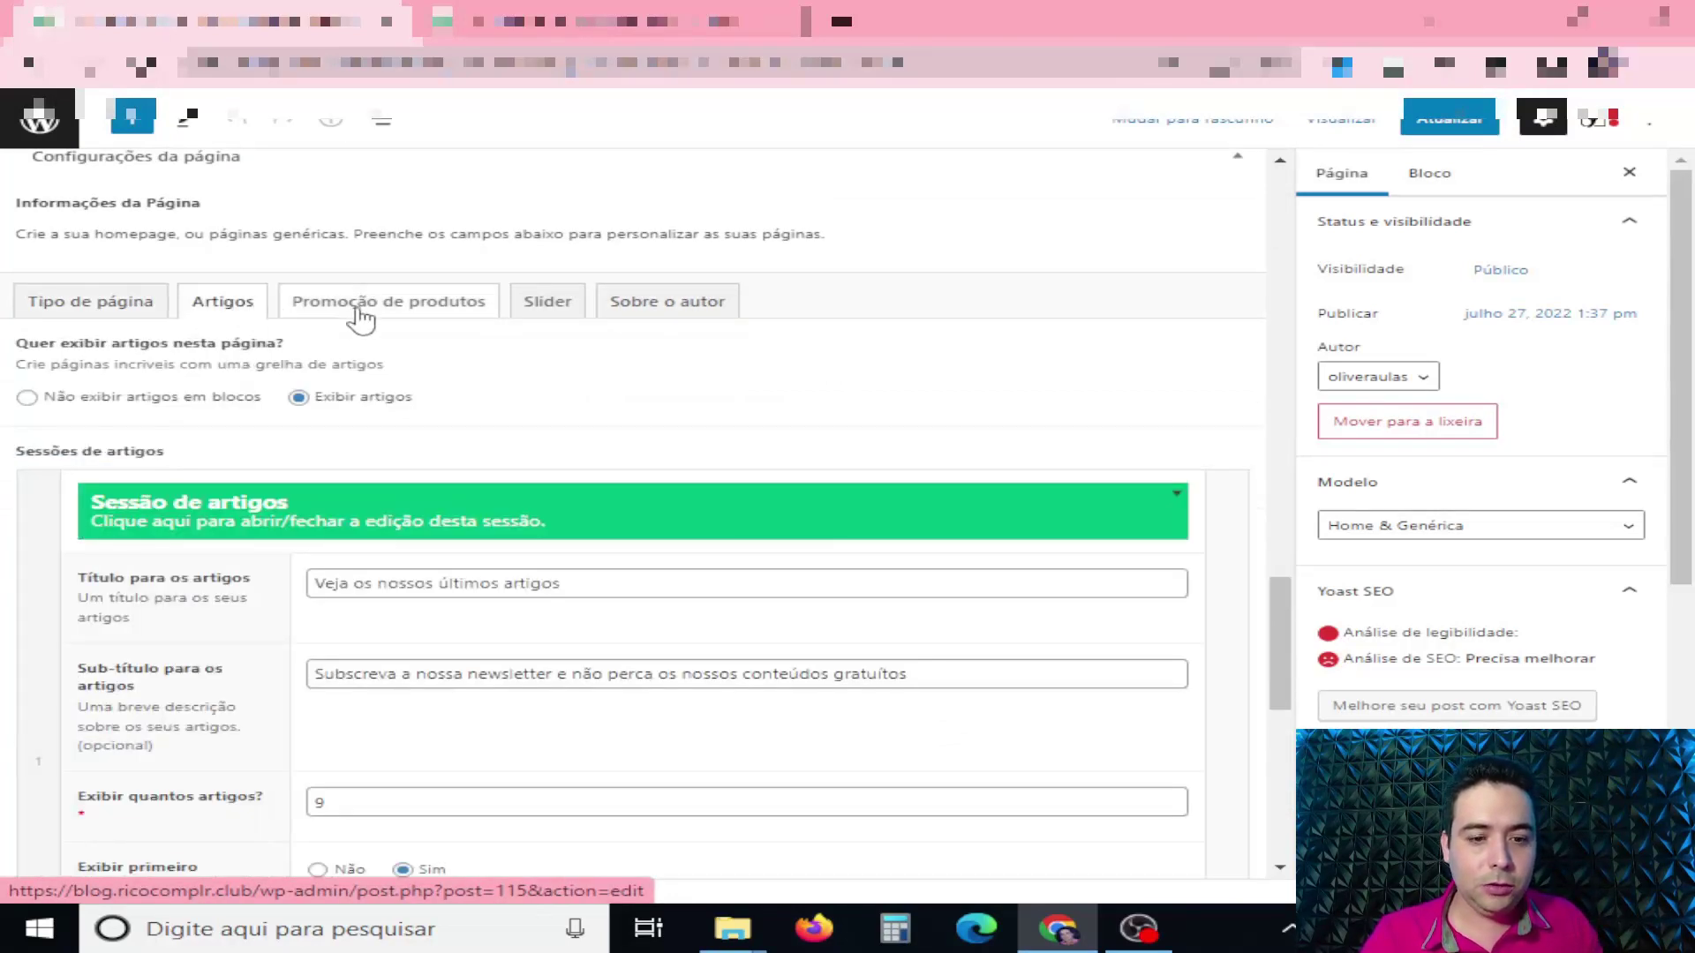
{"action": "left_click", "coordinate": [362, 313]}
{"action": "left_click", "coordinate": [554, 316]}
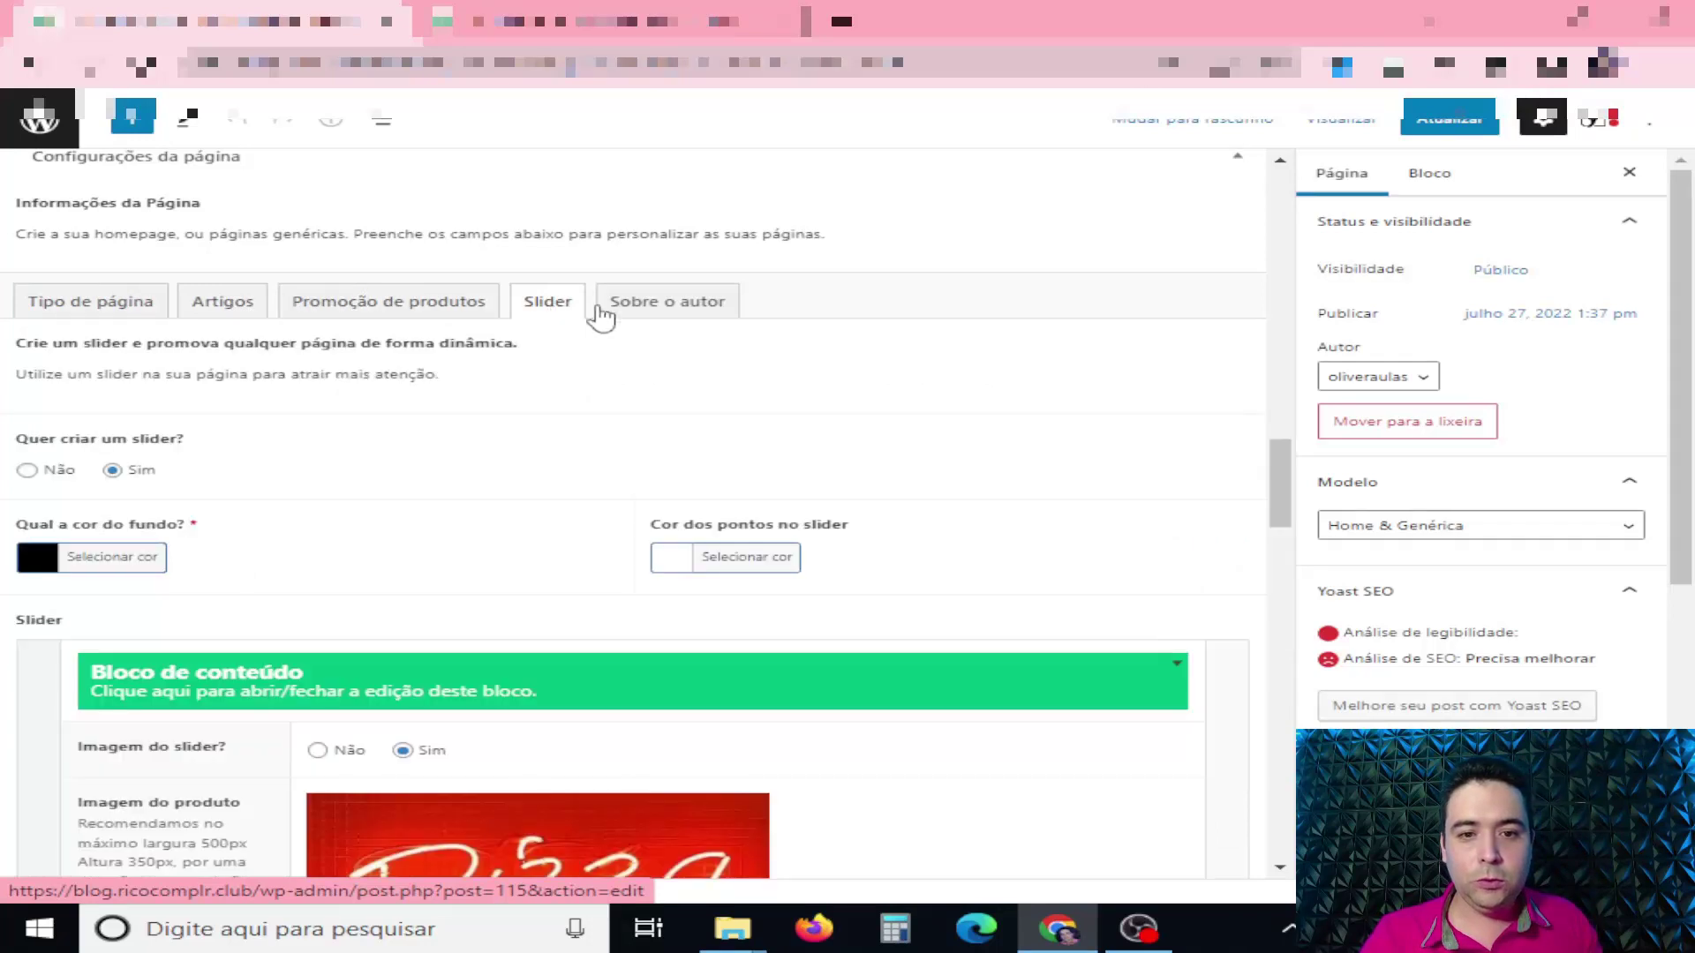
{"action": "left_click", "coordinate": [682, 309]}
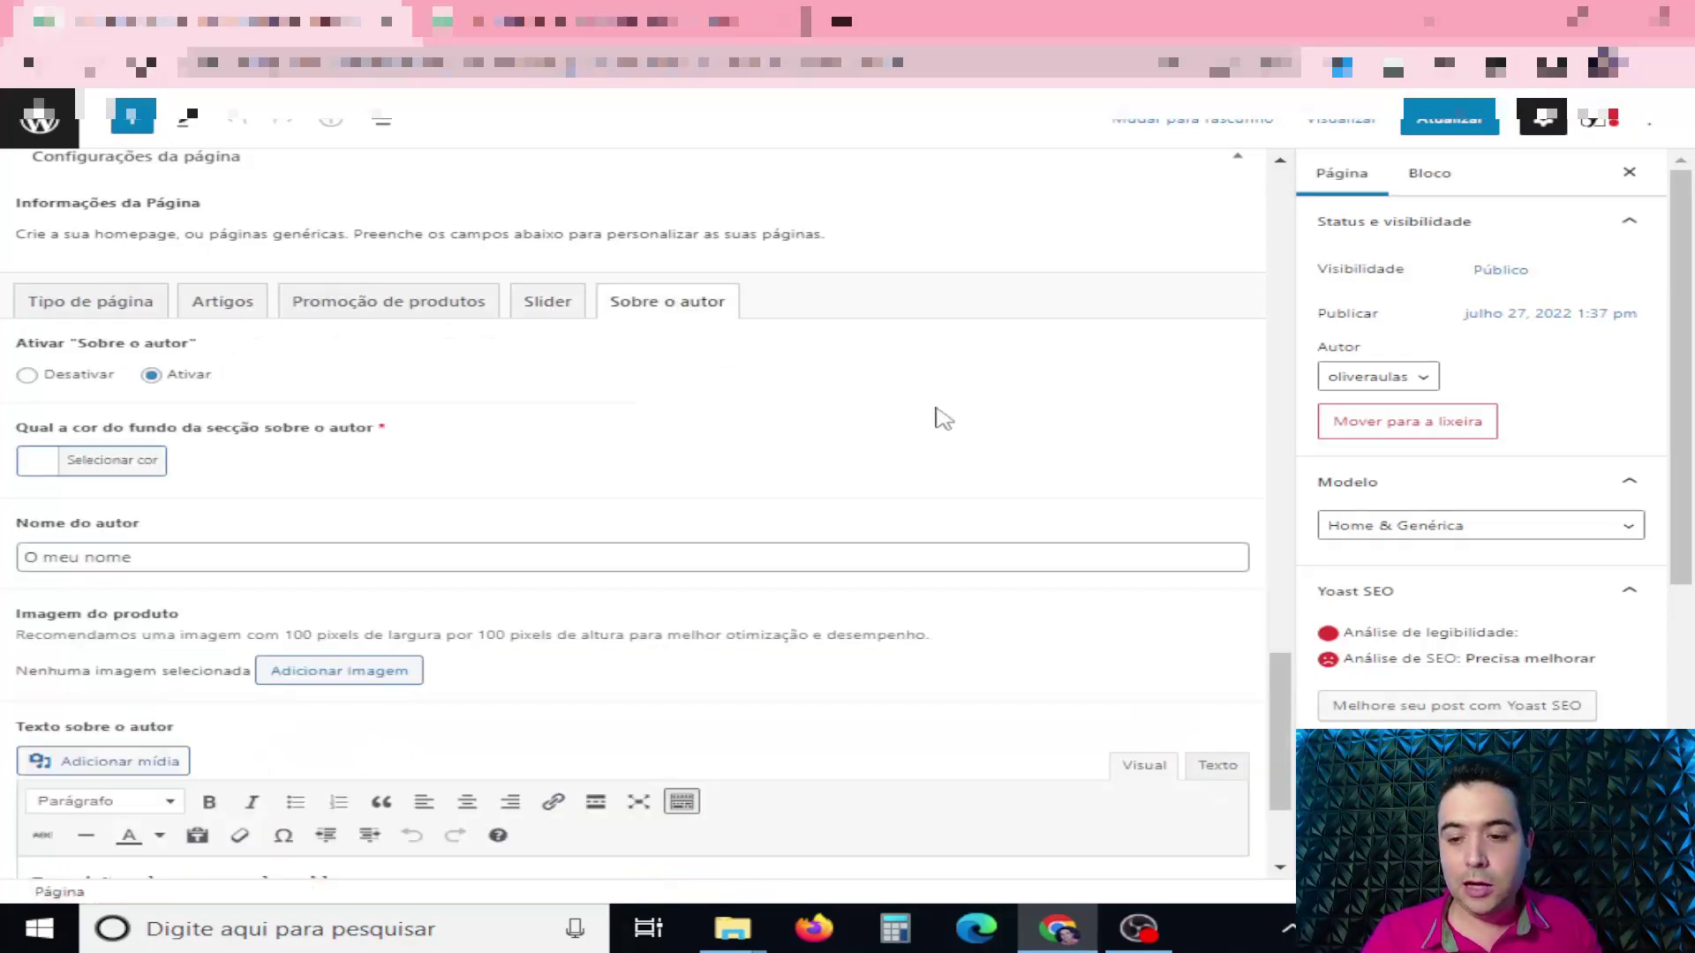
Update the homepage and reload the live home page to check it.
{"action": "scroll", "coordinate": [943, 419], "scroll_direction": "up", "scroll_amount": 5}
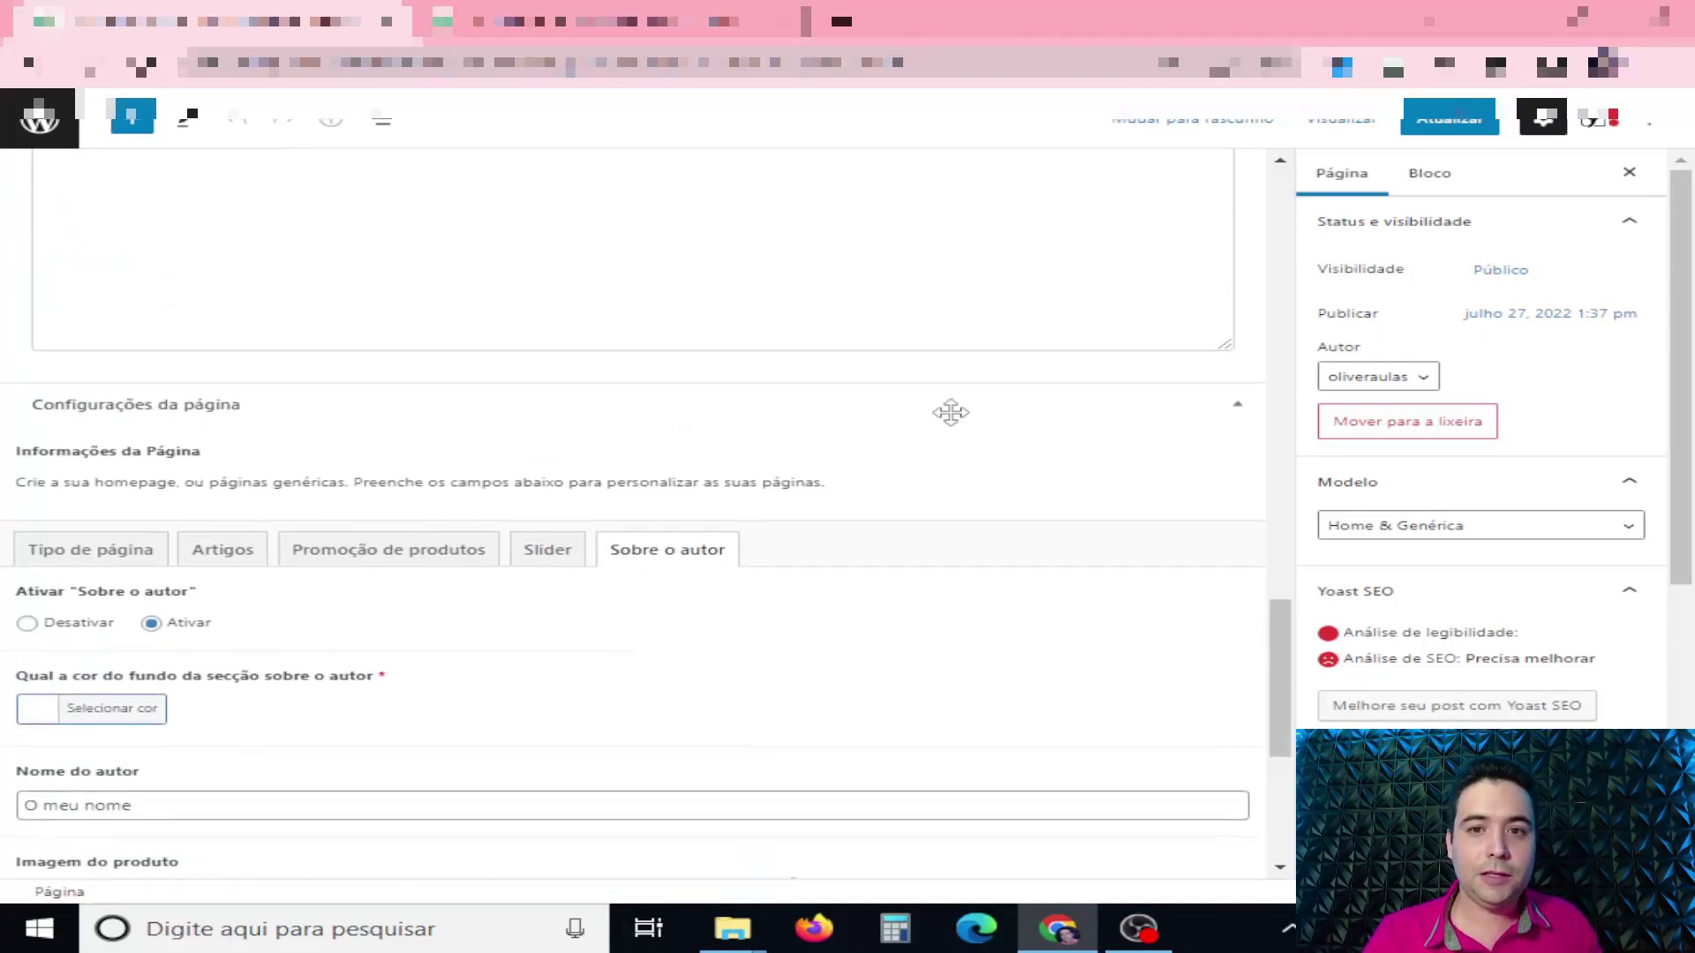
{"action": "left_click", "coordinate": [1456, 119]}
{"action": "key", "text": "ctrl+Tab"}
{"action": "key", "text": "F5"}
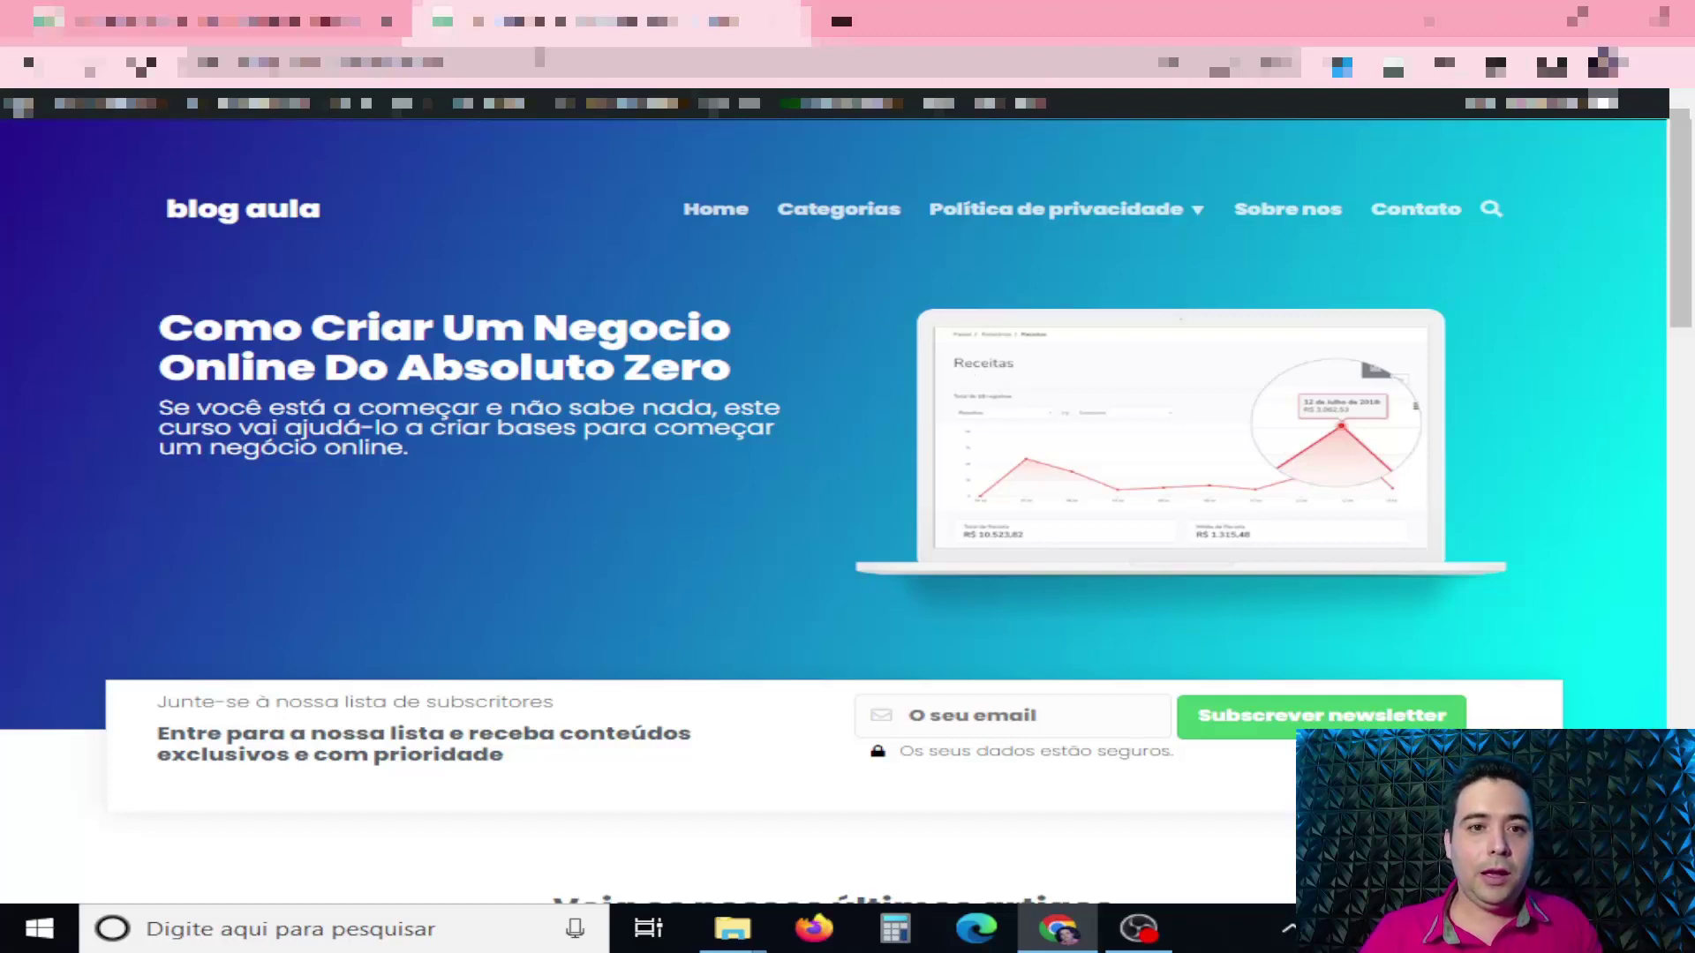
Leave the page editor, view the Avenger extra options, and open the theme's Avenger – Geral settings.
{"action": "left_click", "coordinate": [335, 22]}
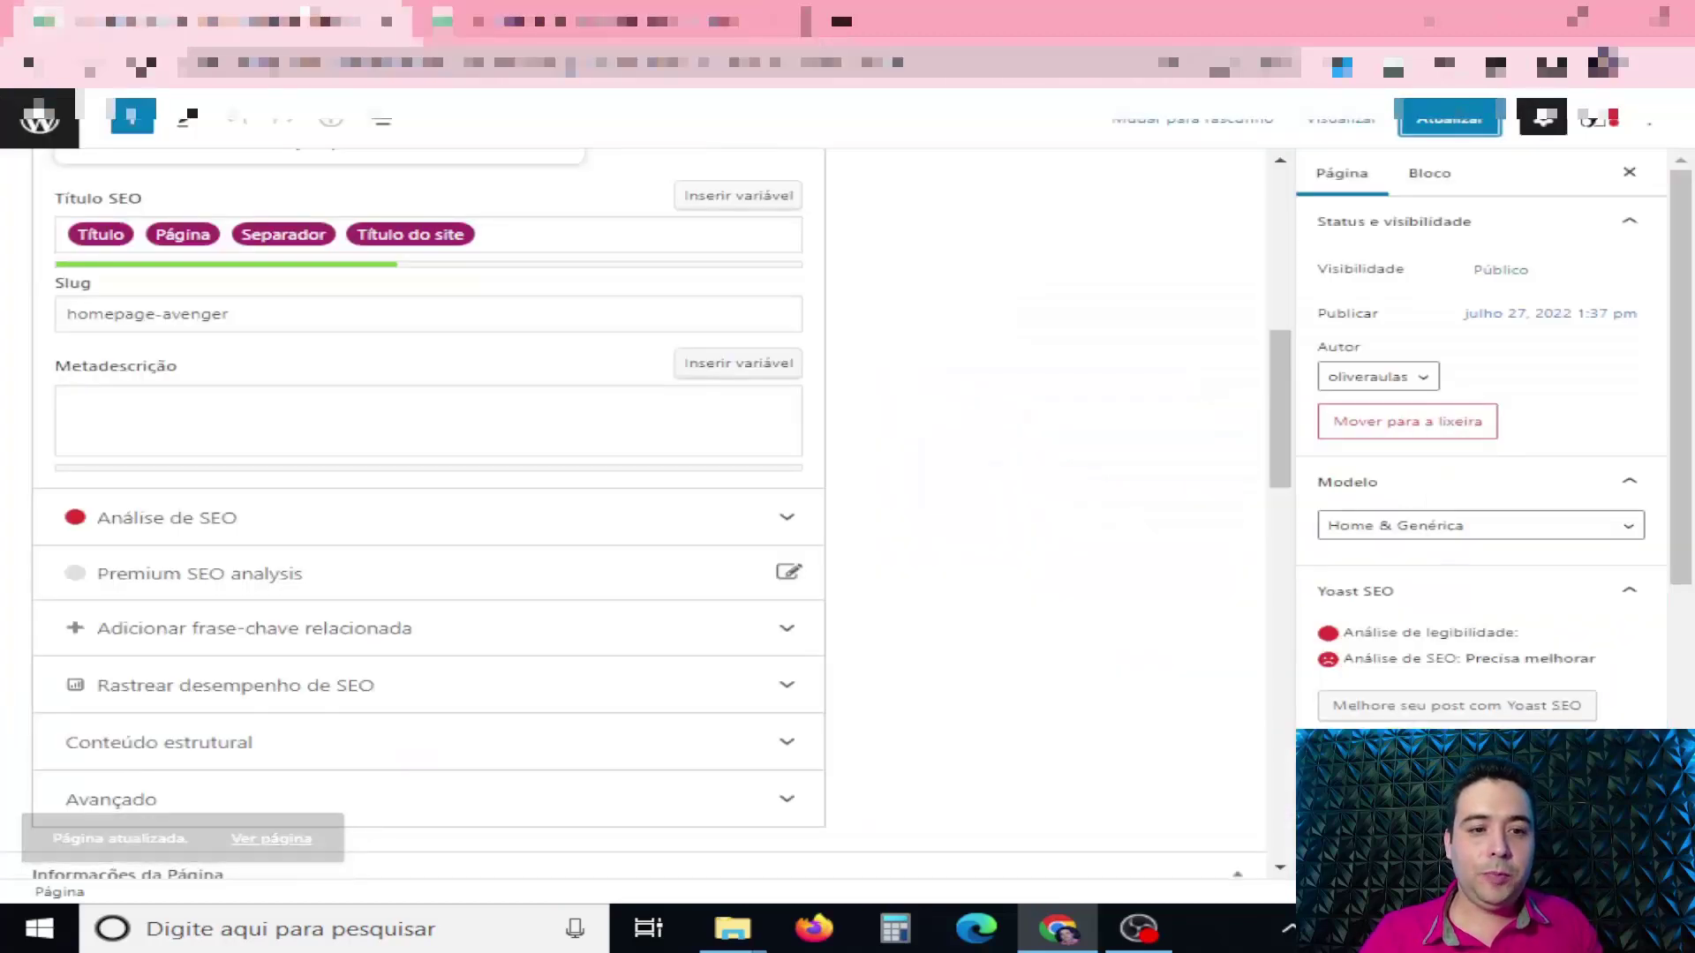
{"action": "left_click", "coordinate": [51, 137]}
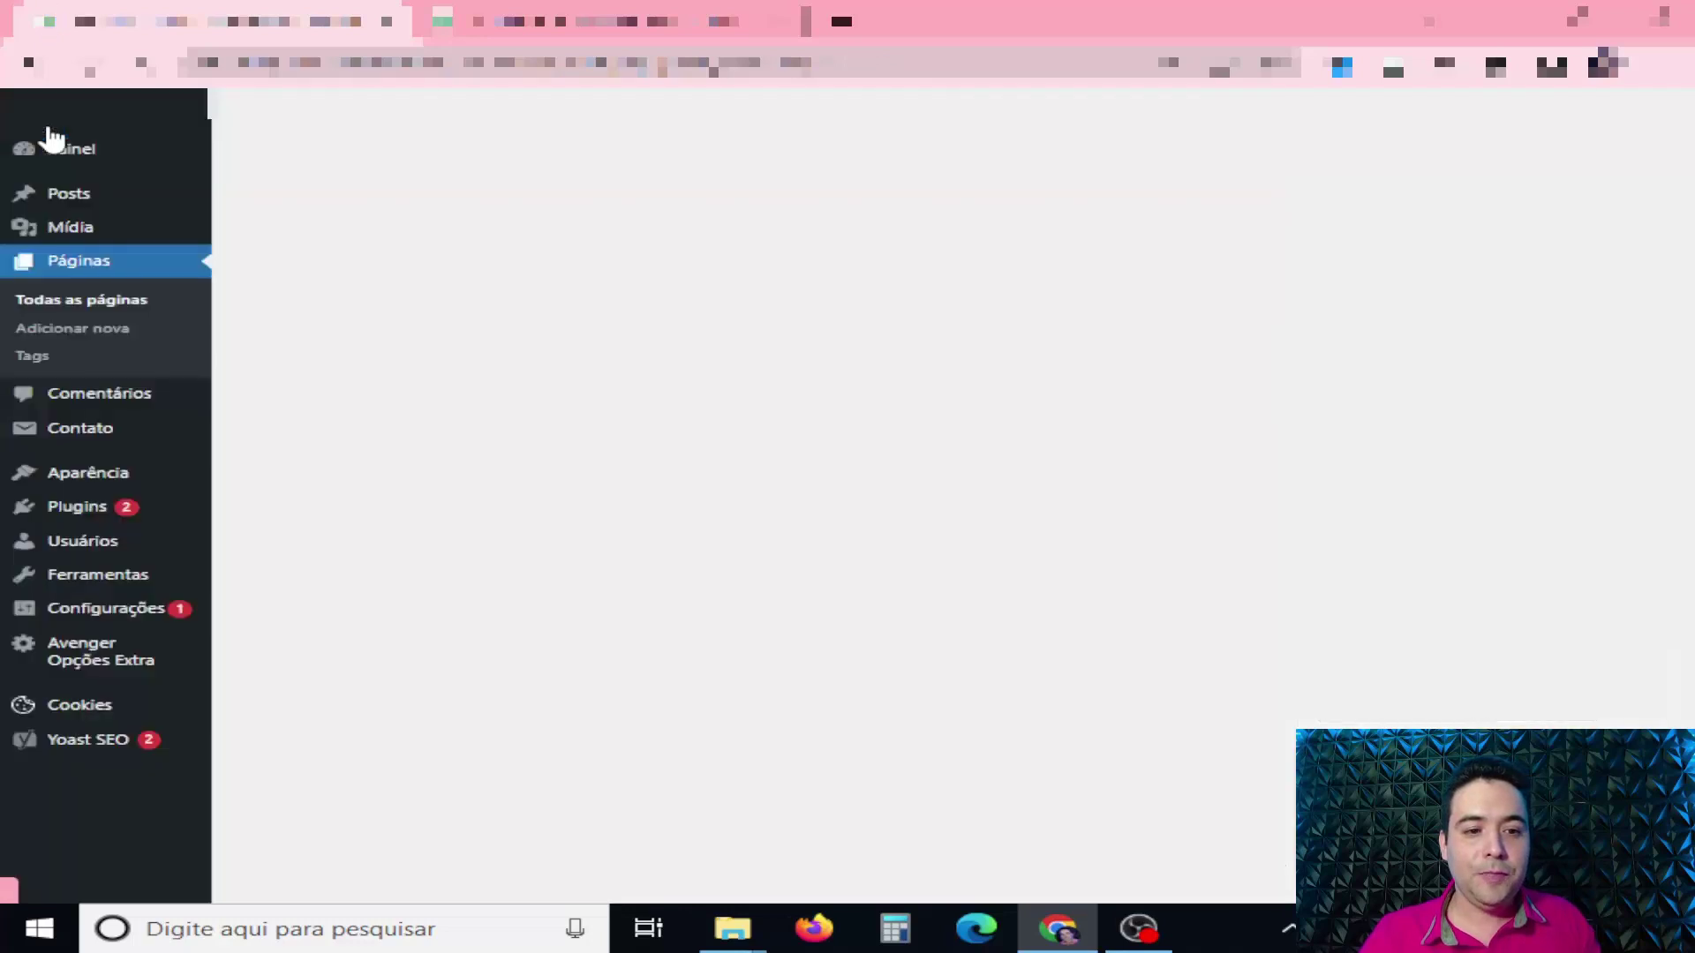
{"action": "left_click", "coordinate": [86, 662]}
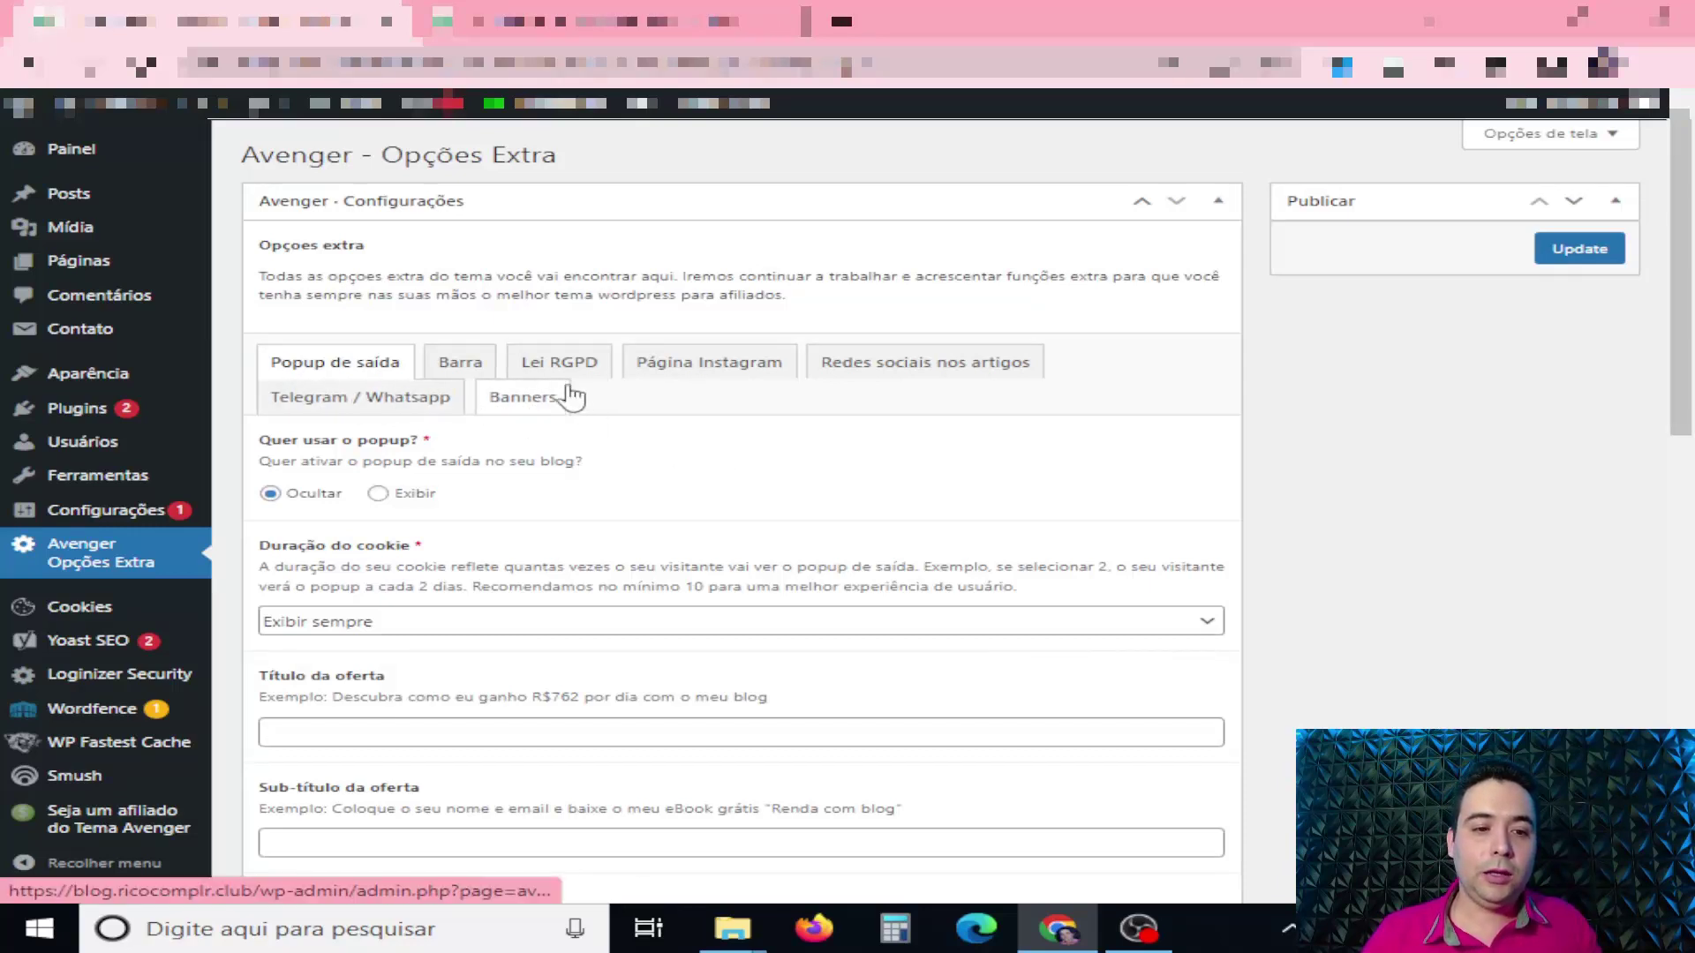
{"action": "mouse_move", "coordinate": [98, 389]}
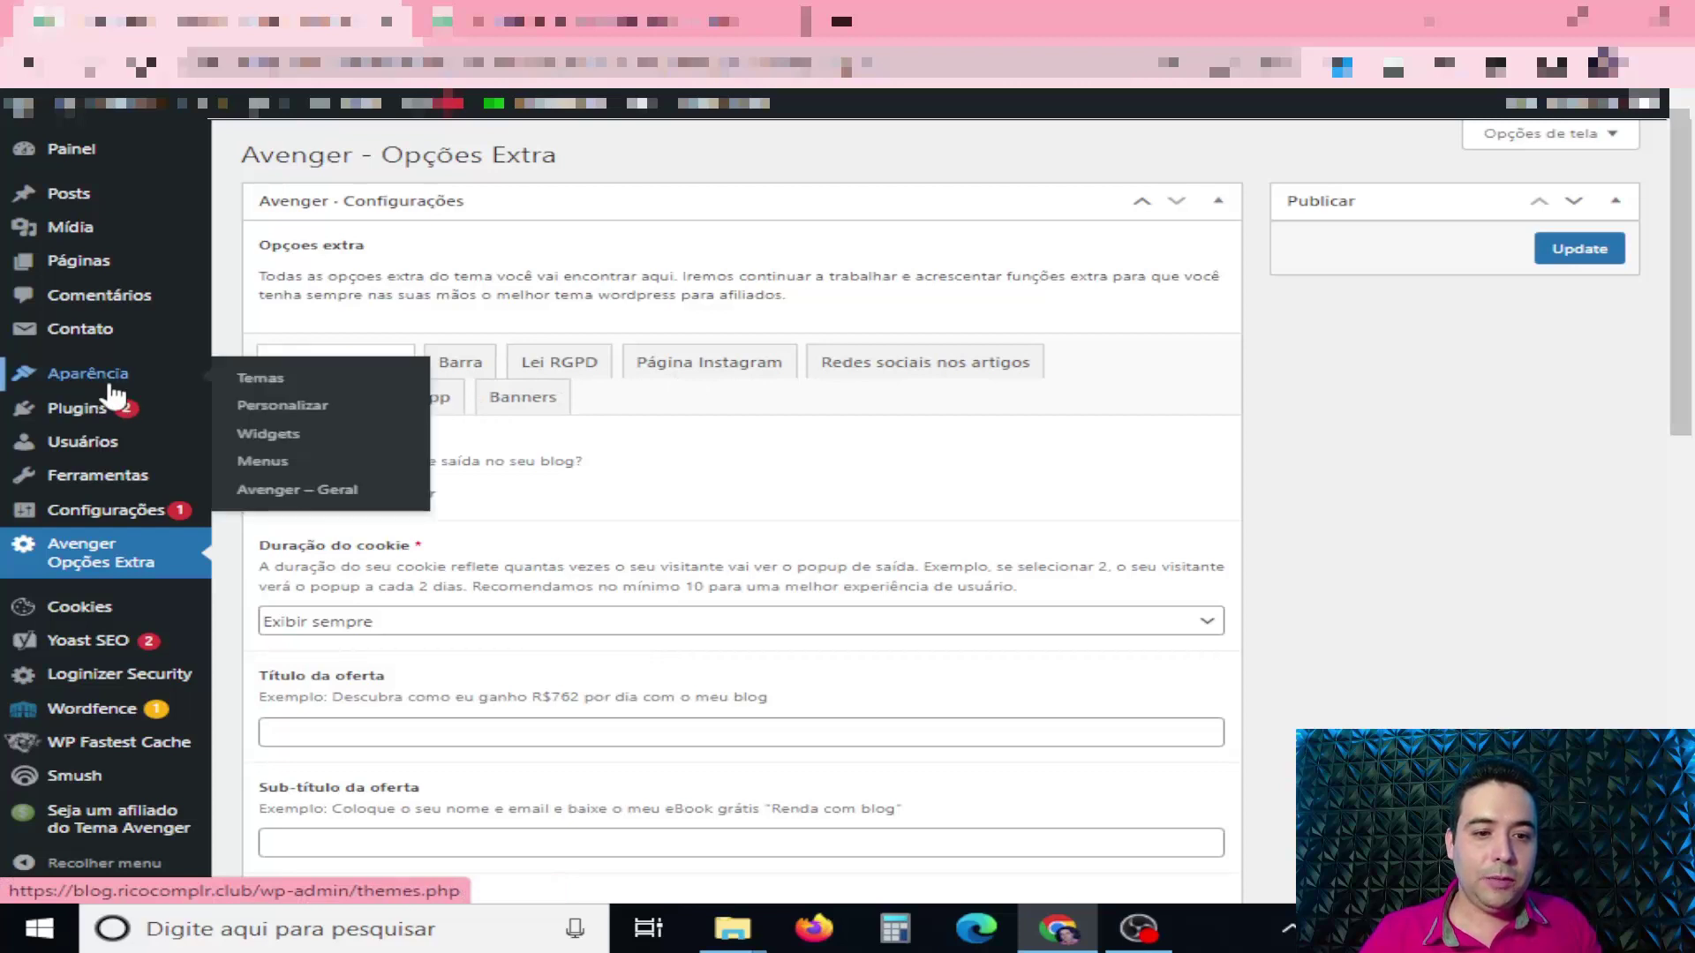
{"action": "left_click", "coordinate": [283, 496]}
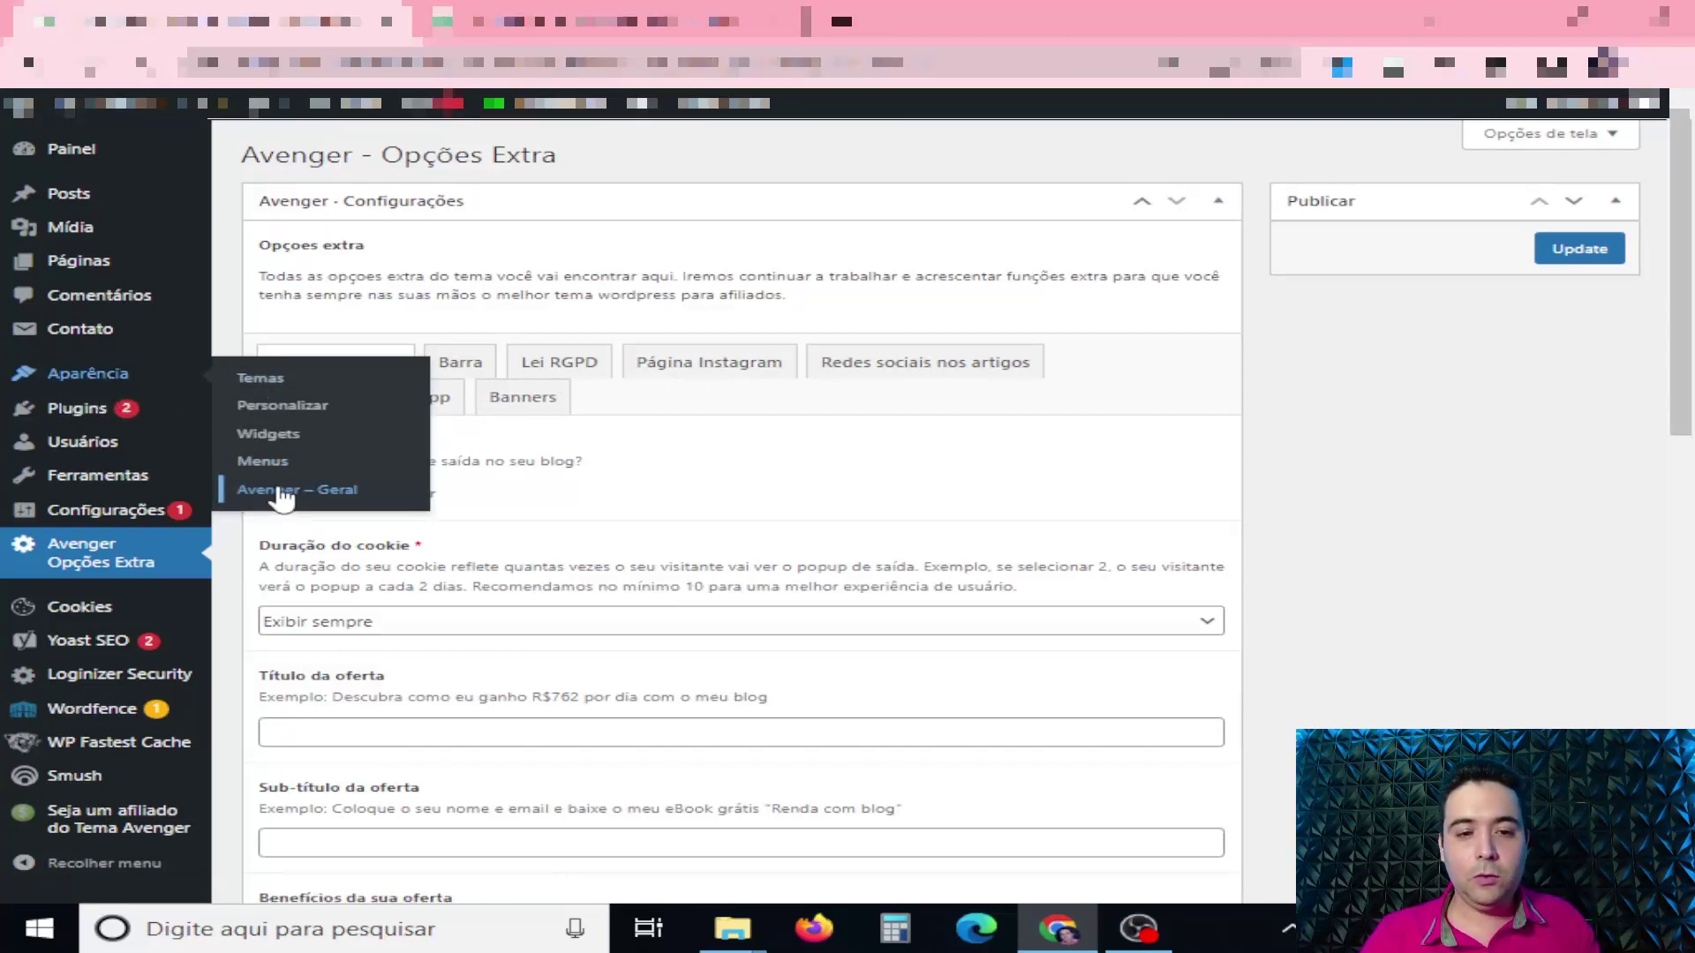